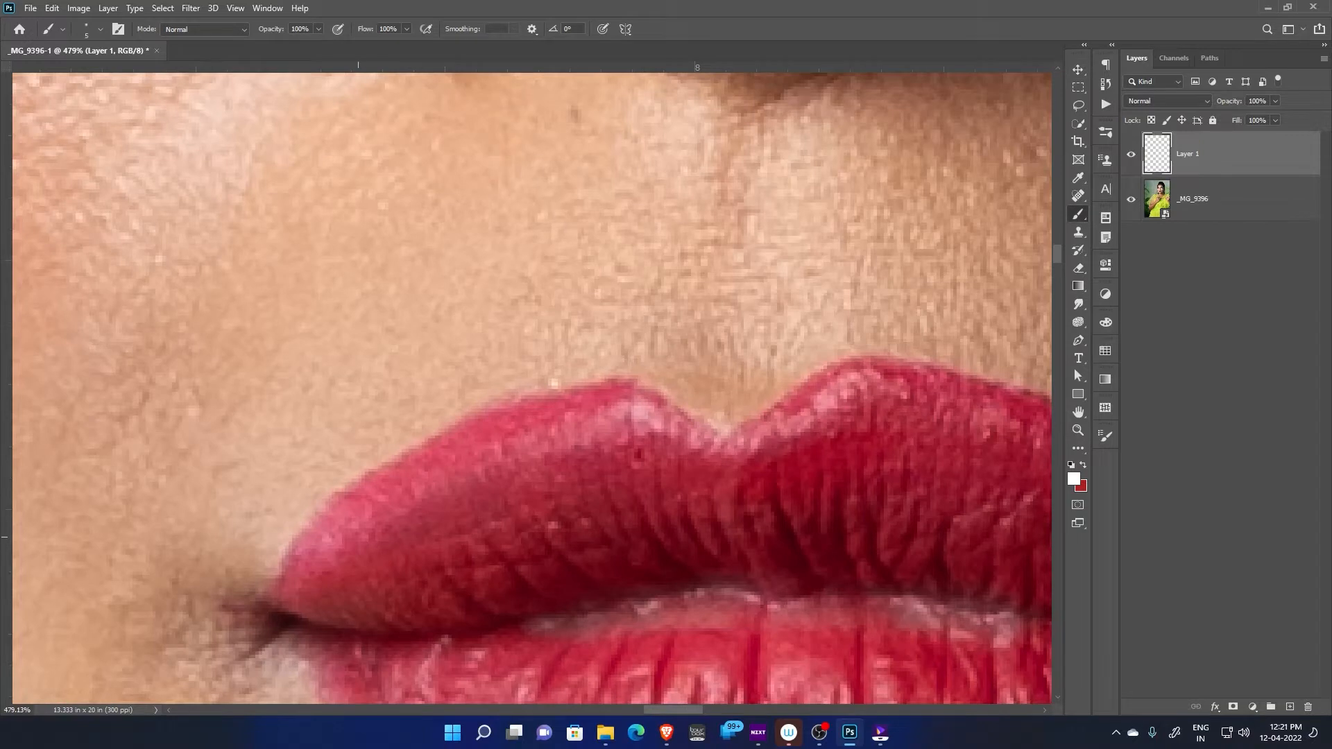
Draw temporary white and red brush marks along the upper lip's outer highlight area, and undo them
{"action": "mouse_move", "coordinate": [356, 537]}
{"action": "left_mouse_down"}
{"action": "mouse_move", "coordinate": [445, 469]}
{"action": "mouse_move", "coordinate": [526, 439]}
{"action": "mouse_move", "coordinate": [632, 427]}
{"action": "mouse_move", "coordinate": [700, 445]}
{"action": "mouse_move", "coordinate": [830, 399]}
{"action": "mouse_move", "coordinate": [890, 400]}
{"action": "mouse_move", "coordinate": [1032, 449]}
{"action": "left_mouse_up"}
{"action": "left_click_drag", "start_coordinate": [412, 472], "coordinate": [502, 357]}
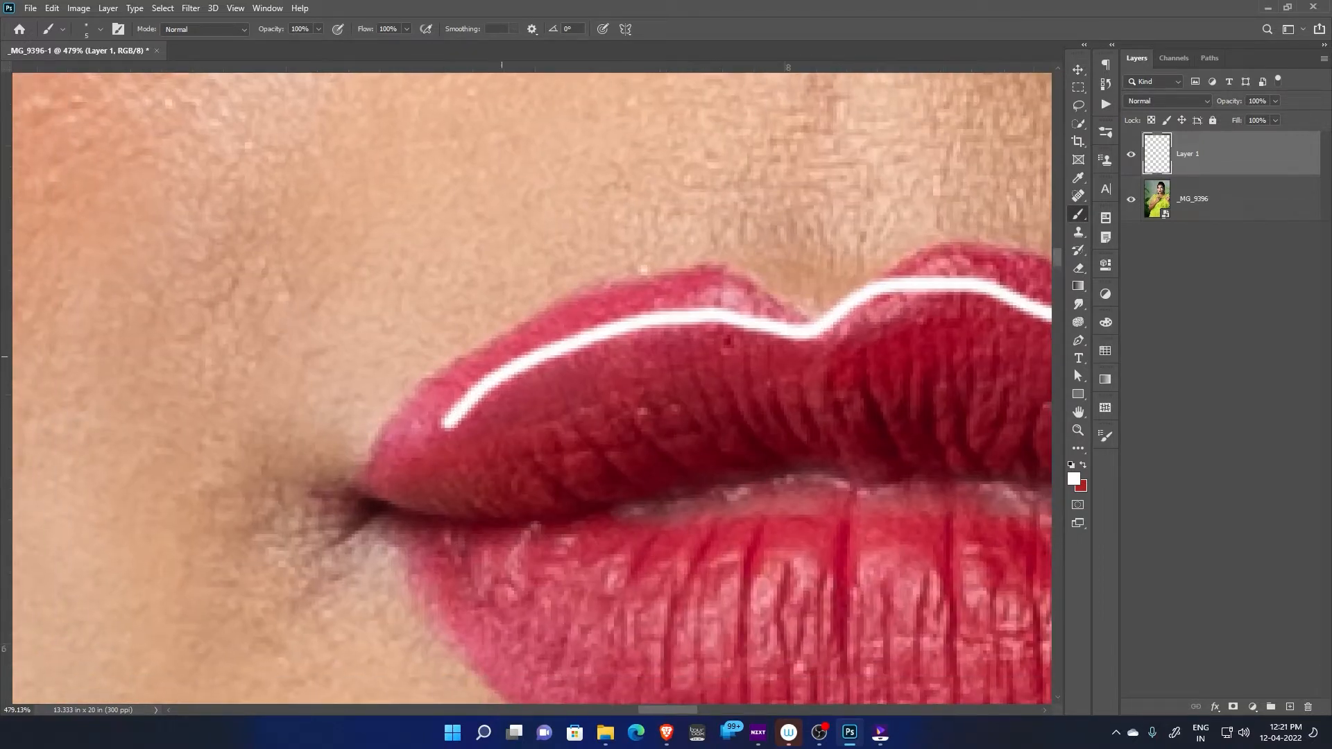
{"action": "mouse_move", "coordinate": [417, 344]}
{"action": "left_mouse_down"}
{"action": "mouse_move", "coordinate": [715, 278]}
{"action": "mouse_move", "coordinate": [533, 387]}
{"action": "mouse_move", "coordinate": [396, 380]}
{"action": "mouse_move", "coordinate": [440, 330]}
{"action": "left_mouse_up"}
{"action": "key", "text": "ctrl+z"}
{"action": "key", "text": "x"}
{"action": "mouse_move", "coordinate": [587, 258]}
{"action": "left_mouse_down"}
{"action": "mouse_move", "coordinate": [739, 253]}
{"action": "mouse_move", "coordinate": [687, 322]}
{"action": "mouse_move", "coordinate": [482, 262]}
{"action": "mouse_move", "coordinate": [632, 213]}
{"action": "left_mouse_up"}
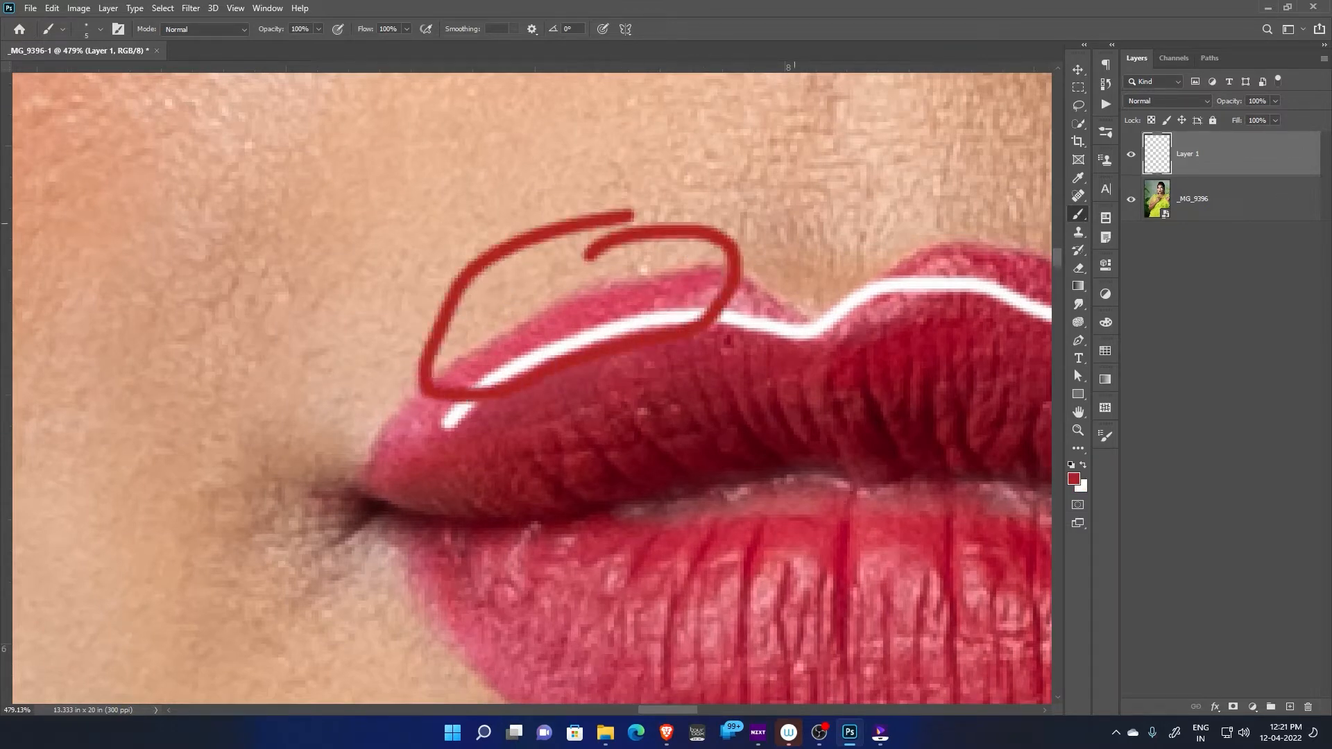
{"action": "mouse_move", "coordinate": [637, 262]}
{"action": "left_mouse_down"}
{"action": "mouse_move", "coordinate": [598, 320]}
{"action": "mouse_move", "coordinate": [652, 306]}
{"action": "left_mouse_up"}
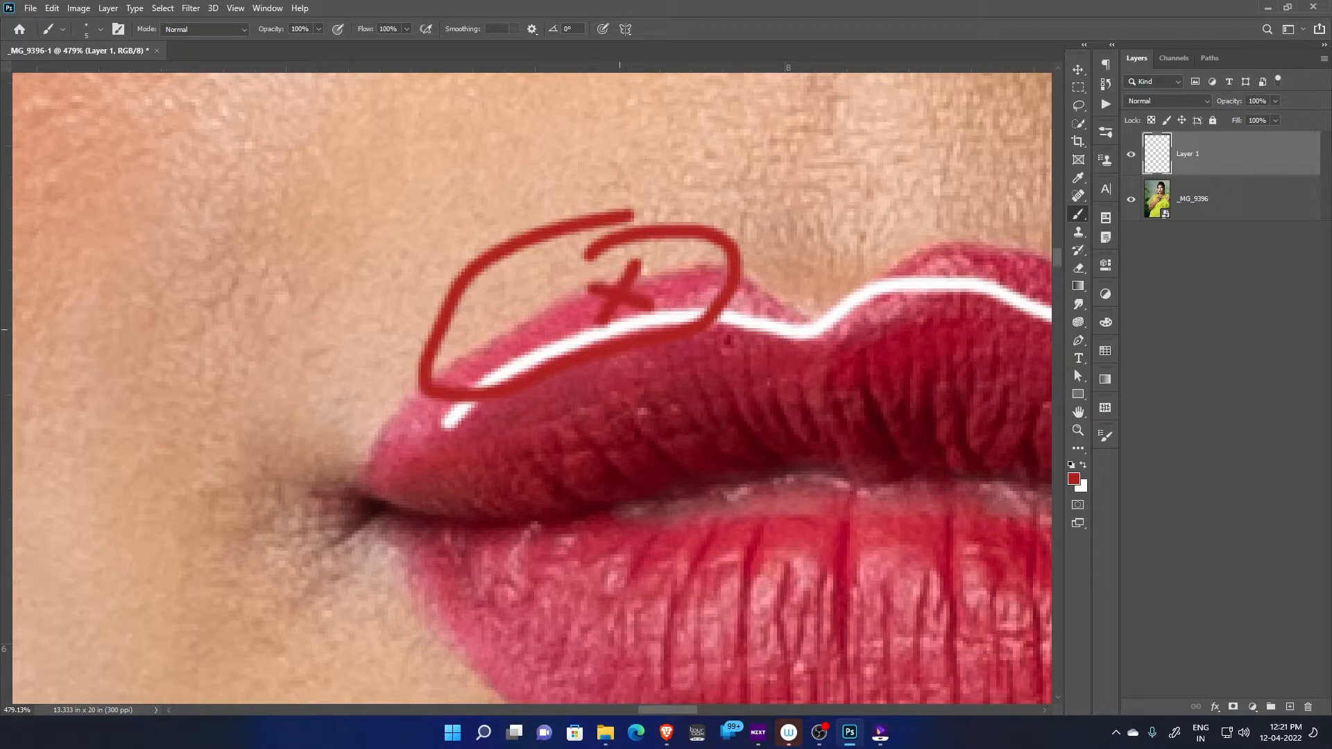
{"action": "key", "text": "ctrl+z"}
{"action": "key", "text": "ctrl+z"}
{"action": "key", "text": "ctrl+z"}
{"action": "key", "text": "ctrl+z"}
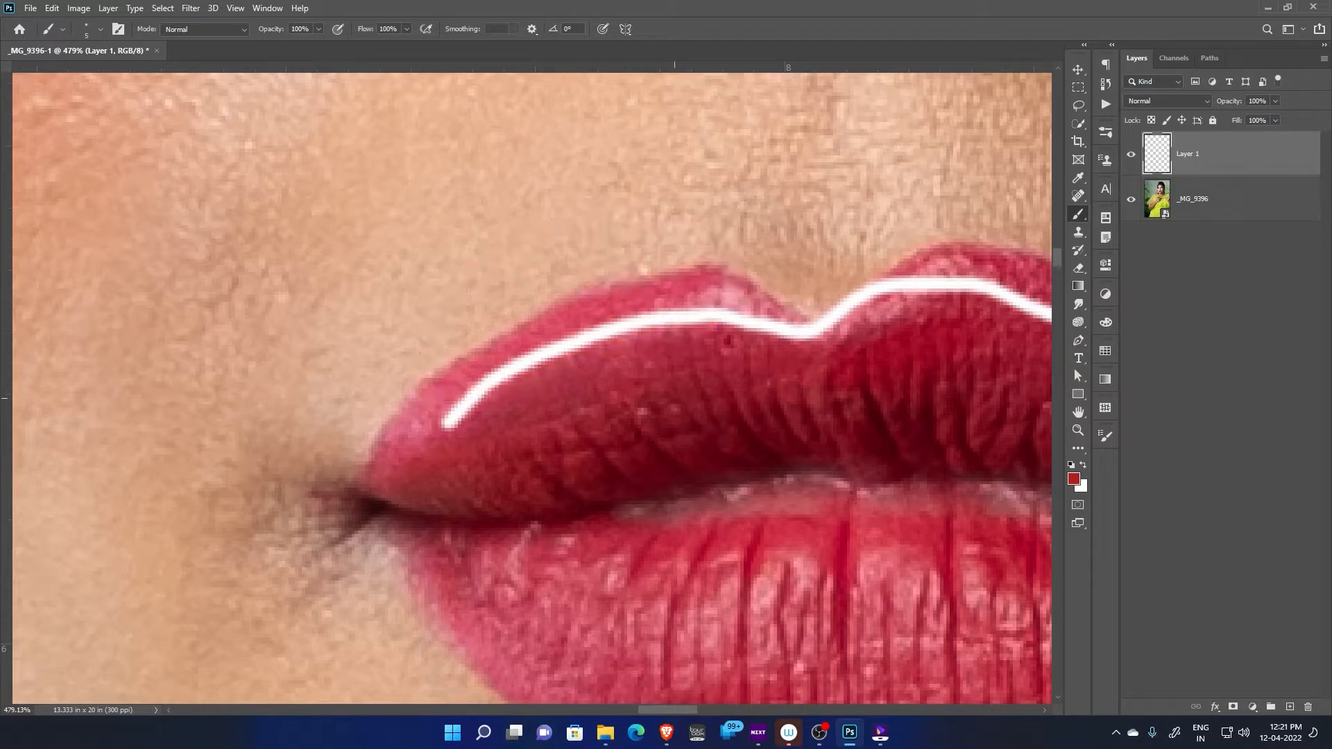
Delete the empty layer above the photo
{"action": "scroll", "coordinate": [644, 406], "scroll_direction": "down", "scroll_amount": 3}
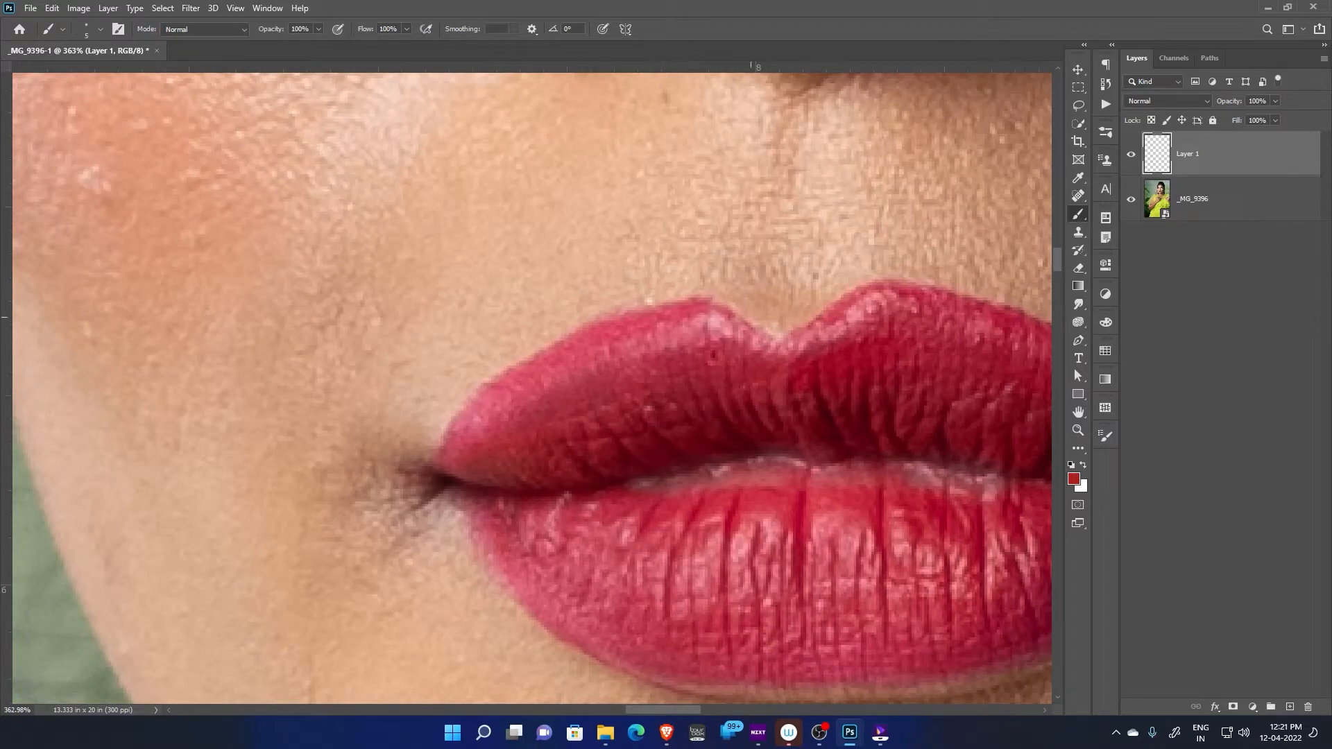
{"action": "left_click_drag", "start_coordinate": [968, 297], "coordinate": [564, 203]}
{"action": "left_click_drag", "start_coordinate": [290, 566], "coordinate": [470, 363]}
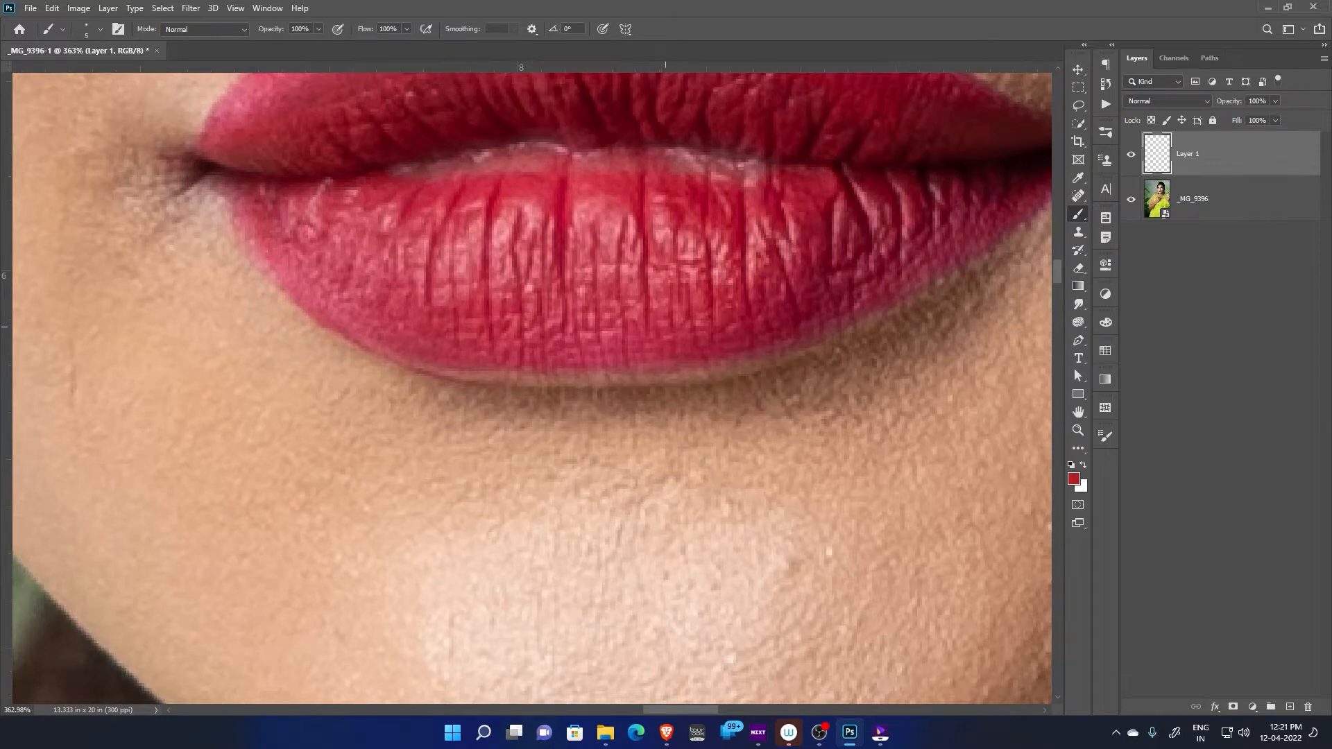
{"action": "left_click_drag", "start_coordinate": [666, 326], "coordinate": [682, 528]}
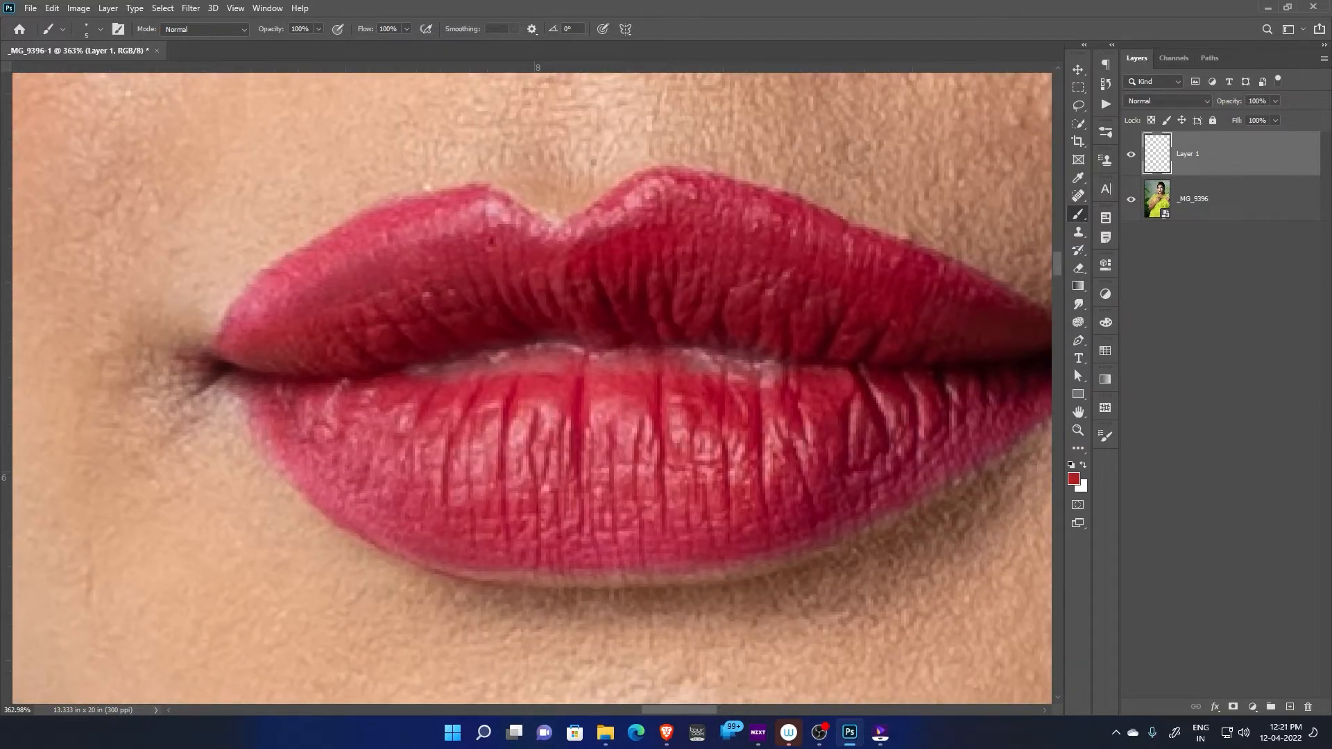
{"action": "key", "text": "Delete"}
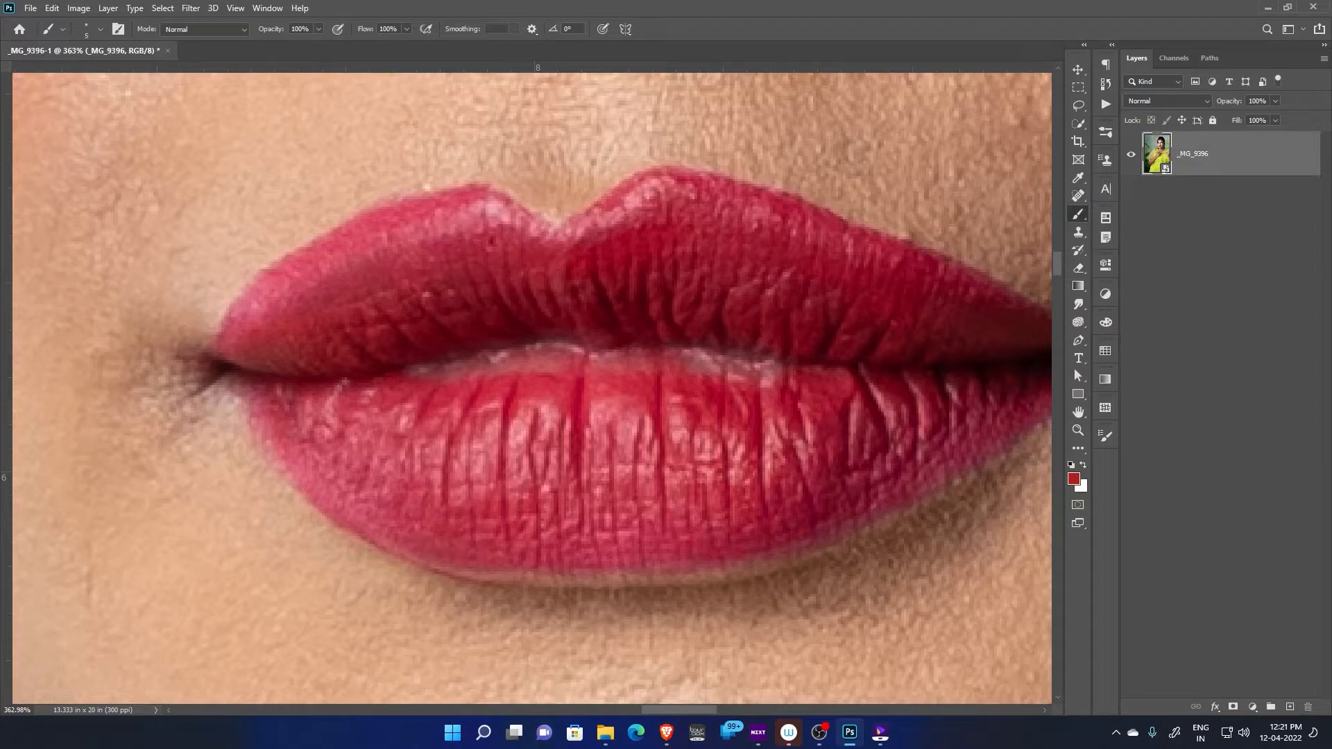
{"action": "key", "text": "ctrl+j"}
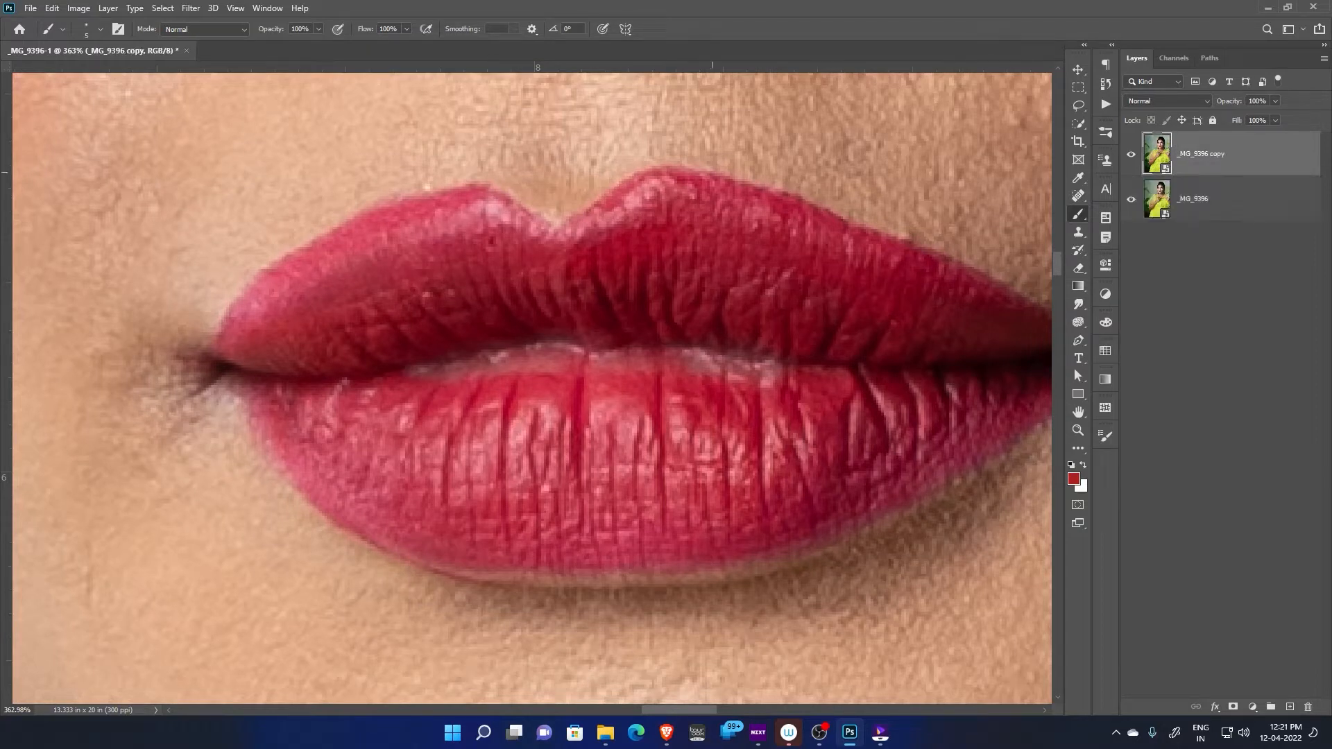
{"action": "right_click", "coordinate": [1206, 150]}
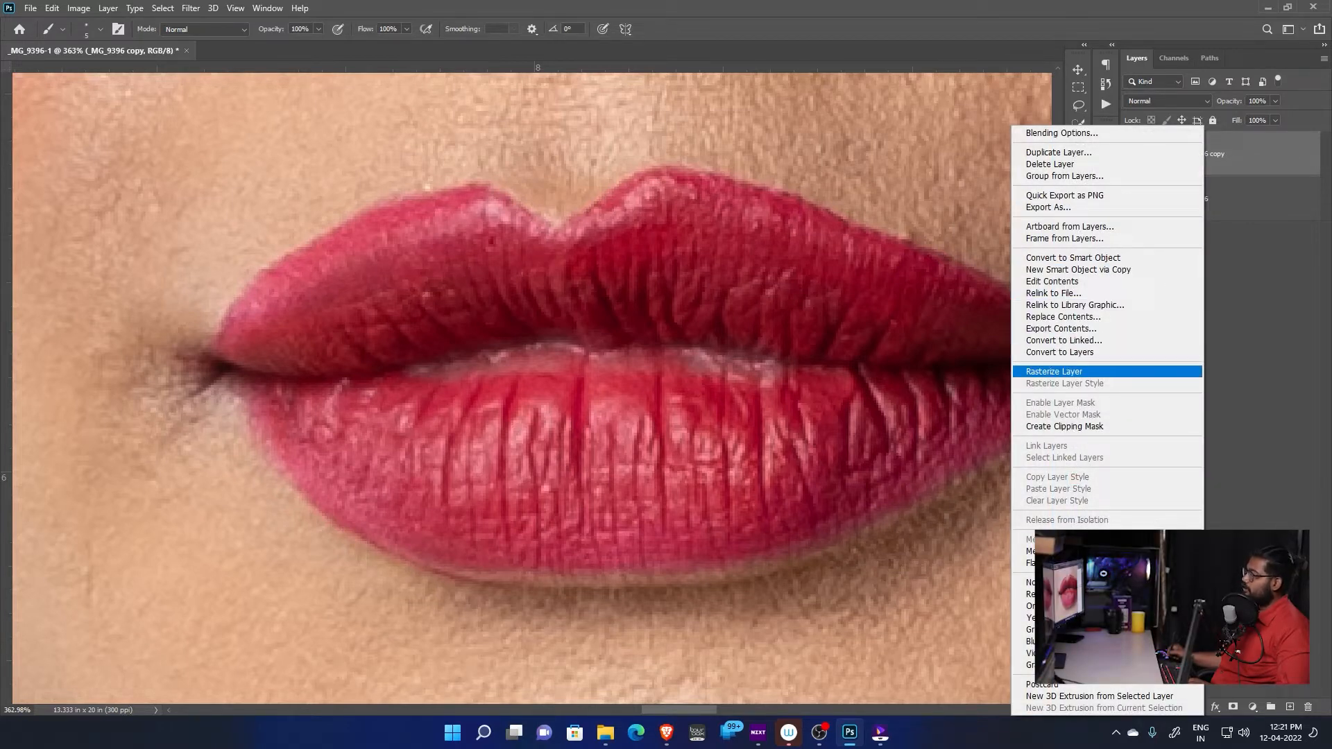
{"action": "left_click", "coordinate": [1055, 372]}
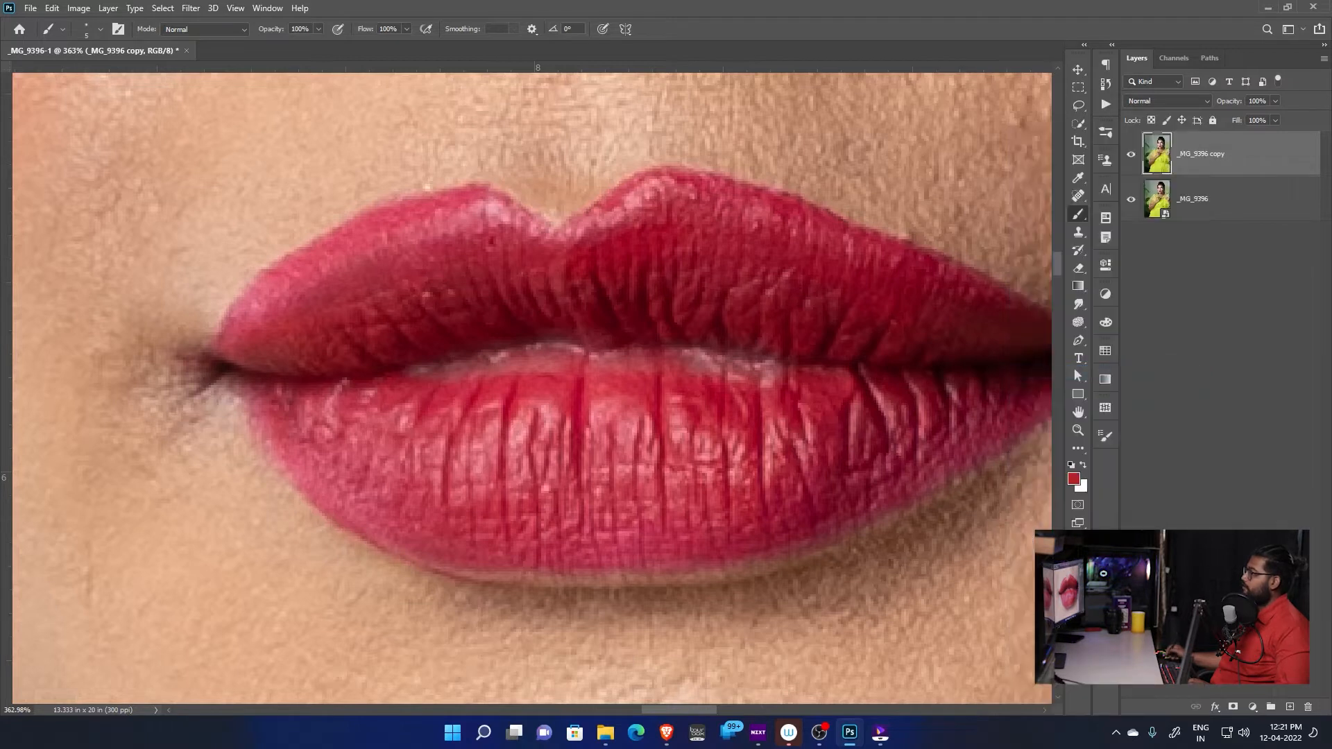
{"action": "key", "text": "Delete"}
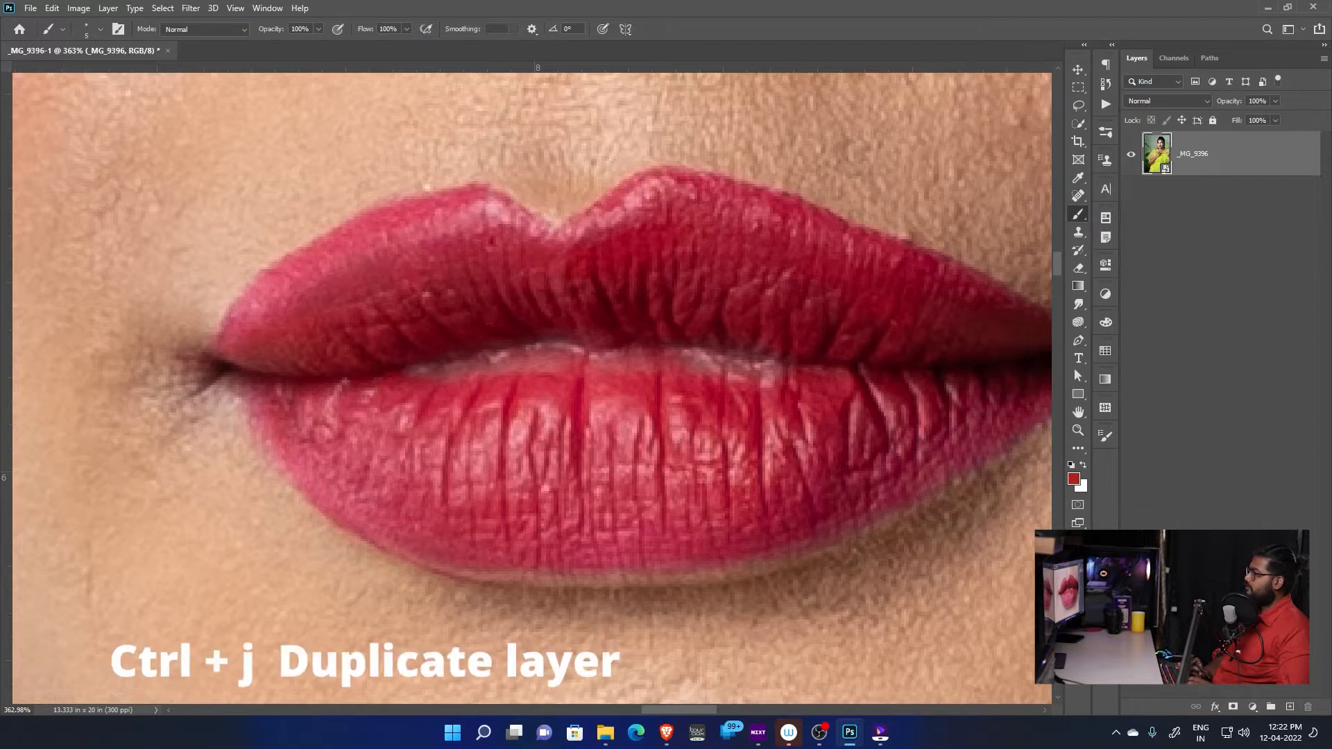
Duplicate the _MG_9396 photo layer and rasterize the copy
{"action": "key", "text": "ctrl+j"}
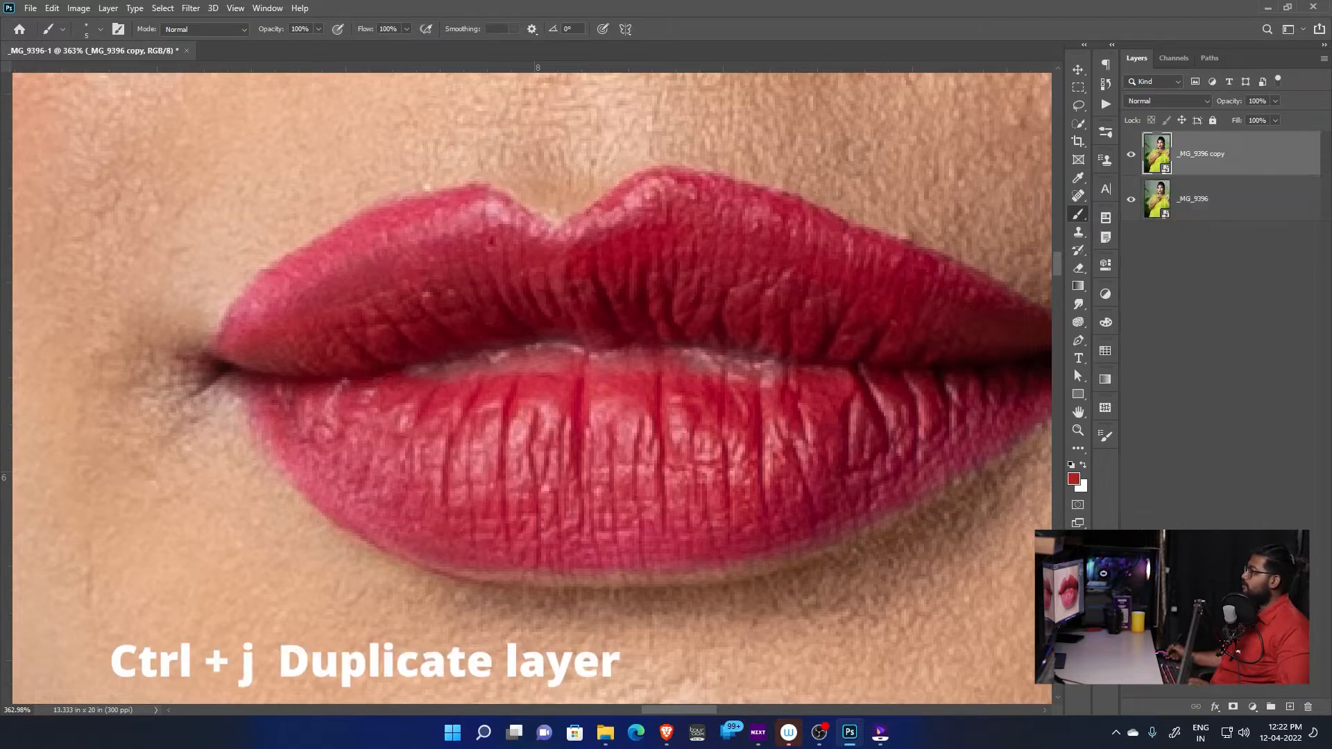
{"action": "right_click", "coordinate": [1236, 154]}
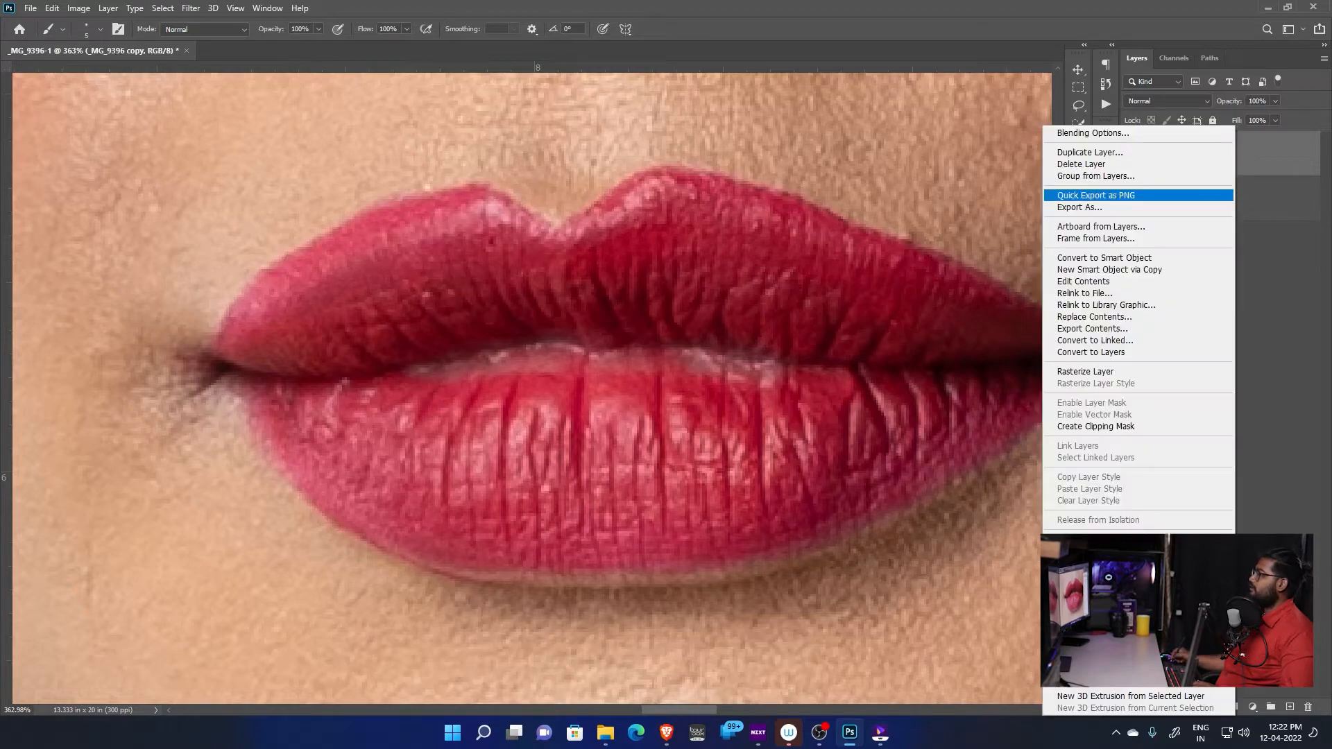
{"action": "left_click", "coordinate": [1086, 372]}
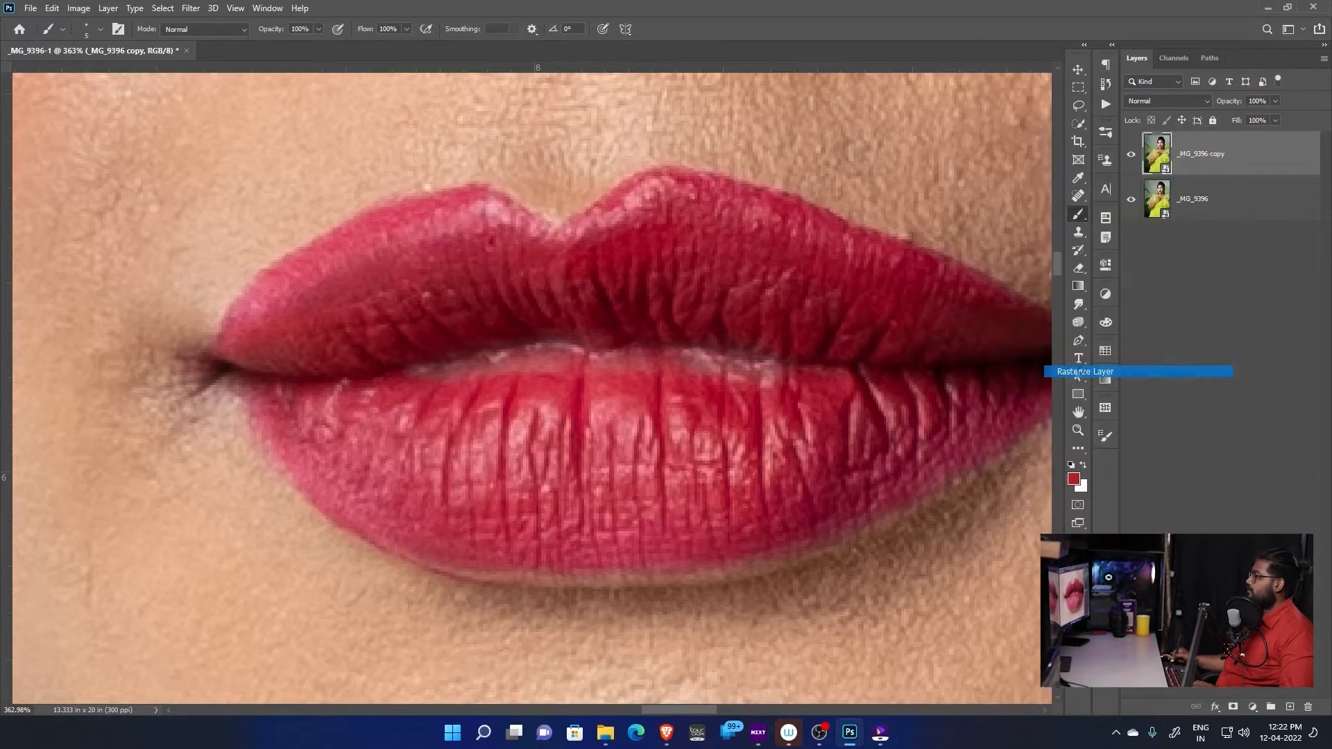
Switch to the Healing Brush tool and add a new empty layer above the rasterized copy
{"action": "scroll", "coordinate": [527, 389], "scroll_direction": "up", "scroll_amount": 2}
{"action": "scroll", "coordinate": [624, 319], "scroll_direction": "up", "scroll_amount": 2}
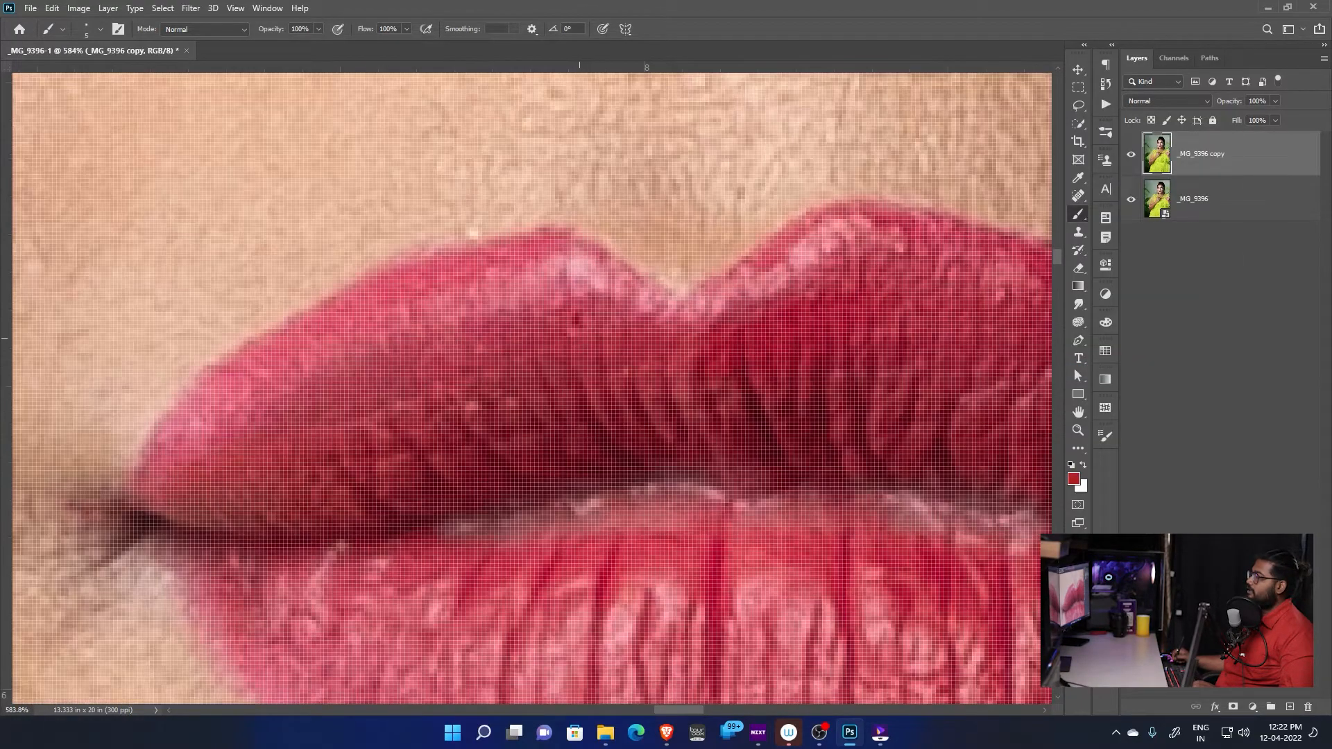
{"action": "scroll", "coordinate": [187, 337], "scroll_direction": "down", "scroll_amount": 2}
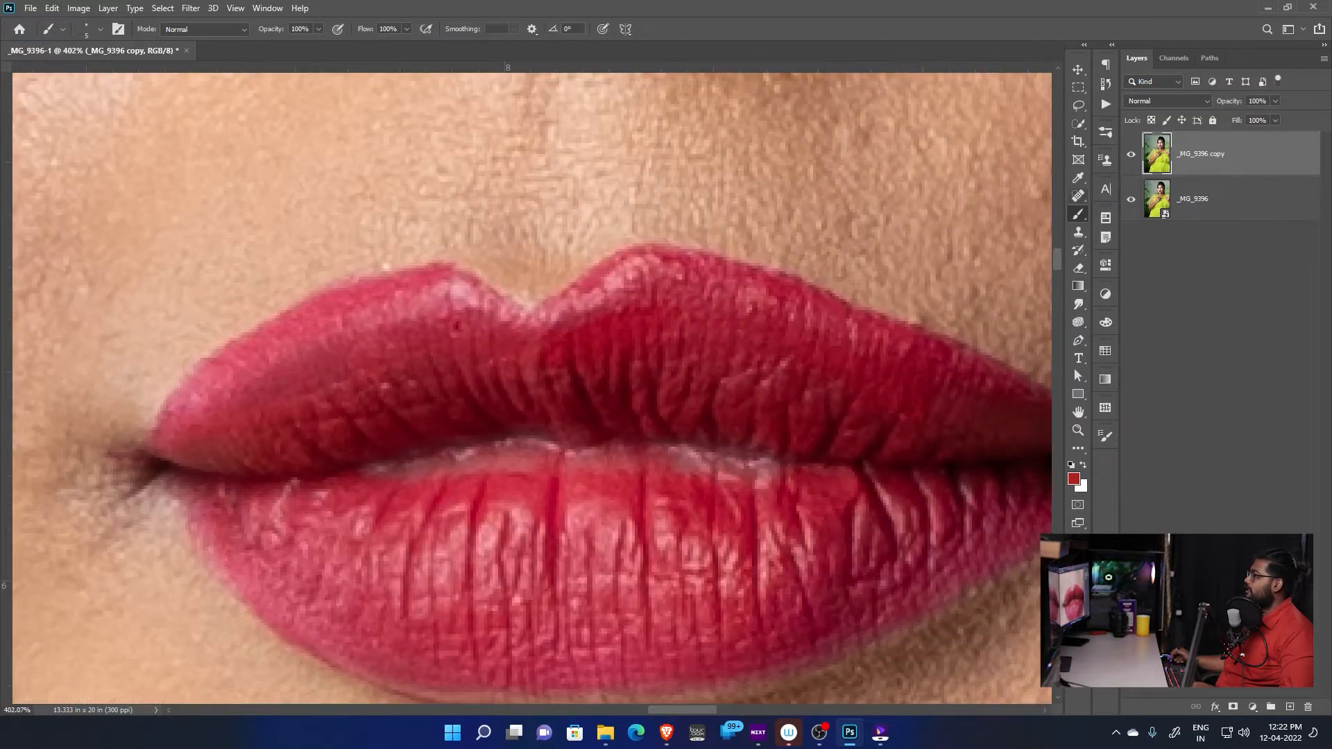
{"action": "left_click", "coordinate": [1078, 196]}
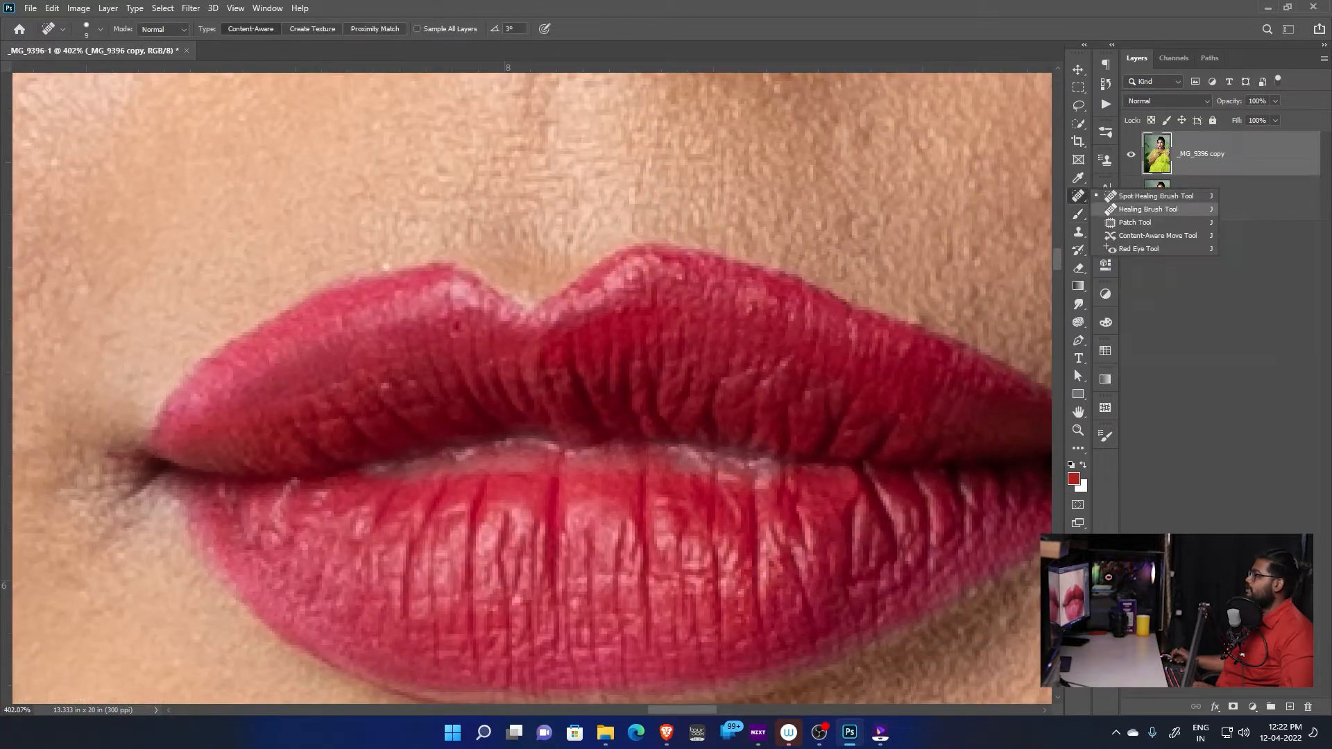
{"action": "left_click", "coordinate": [1148, 208]}
{"action": "scroll", "coordinate": [798, 371], "scroll_direction": "up", "scroll_amount": 2}
{"action": "scroll", "coordinate": [806, 339], "scroll_direction": "down", "scroll_amount": 2}
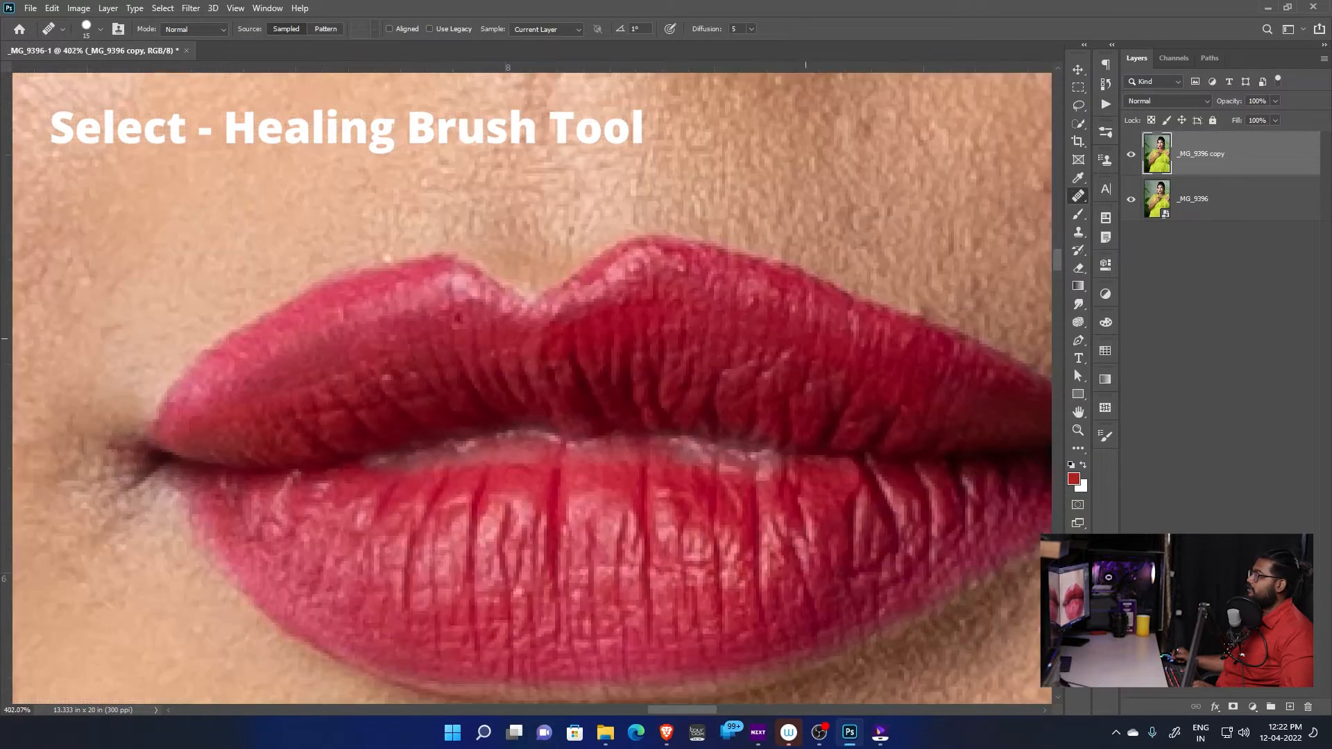
{"action": "key", "text": "ctrl+shift+alt+n"}
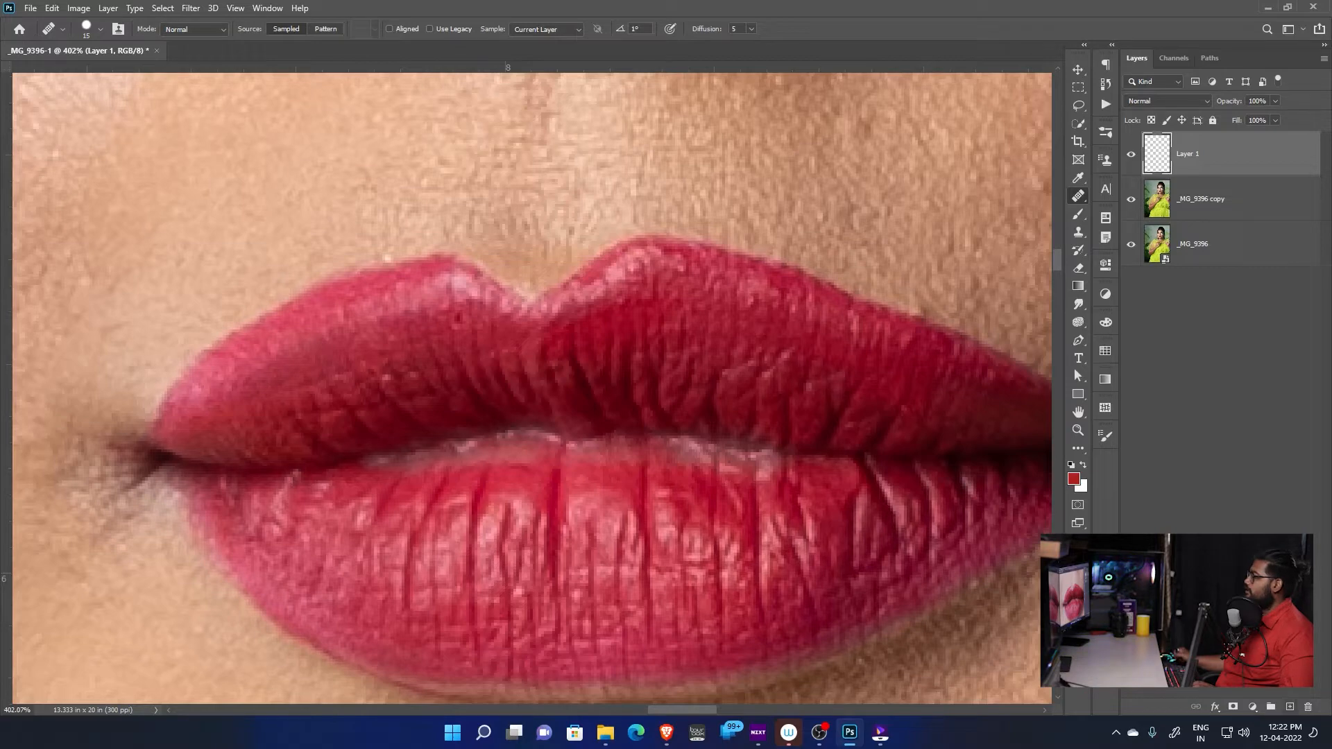
Reduce the Healing Brush size and set its sampling to Current & Below
{"action": "scroll", "coordinate": [755, 337], "scroll_direction": "up", "scroll_amount": 2}
{"action": "key", "text": "bracketleft"}
{"action": "key", "text": "bracketleft"}
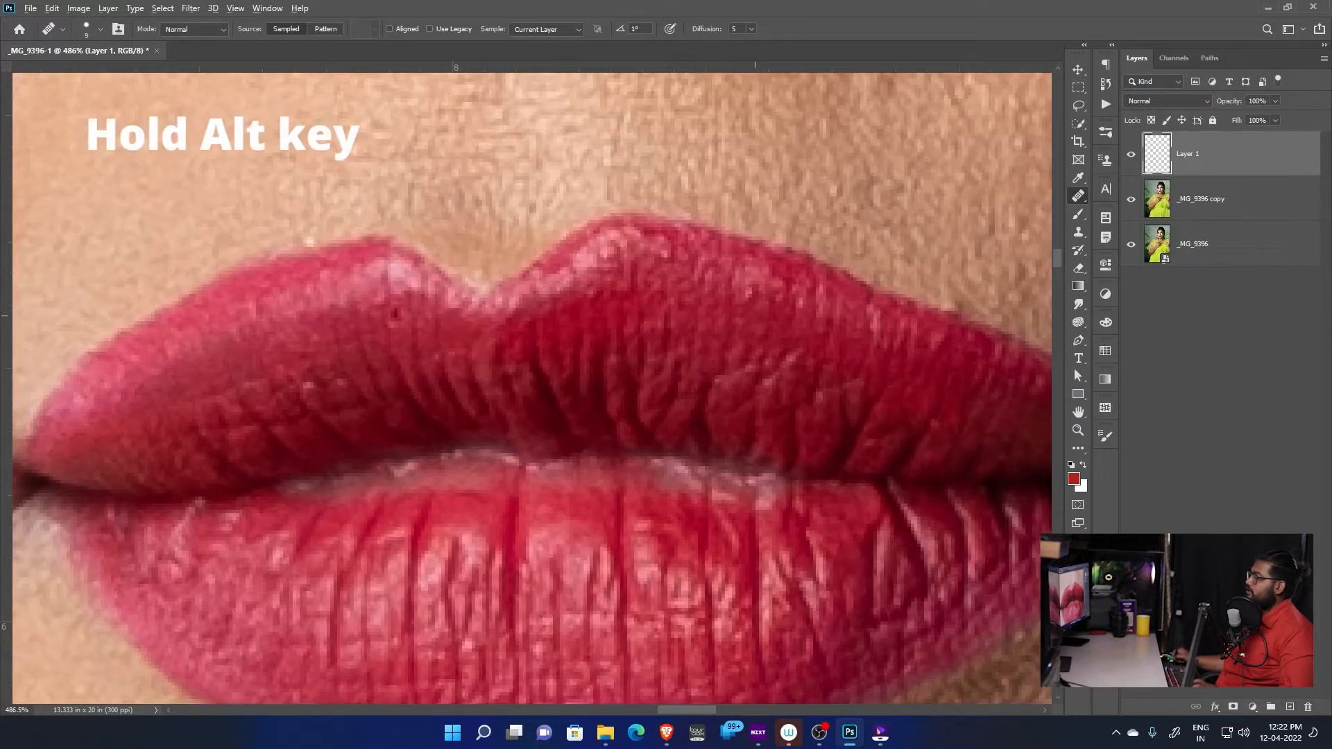
{"action": "left_click", "coordinate": [546, 29]}
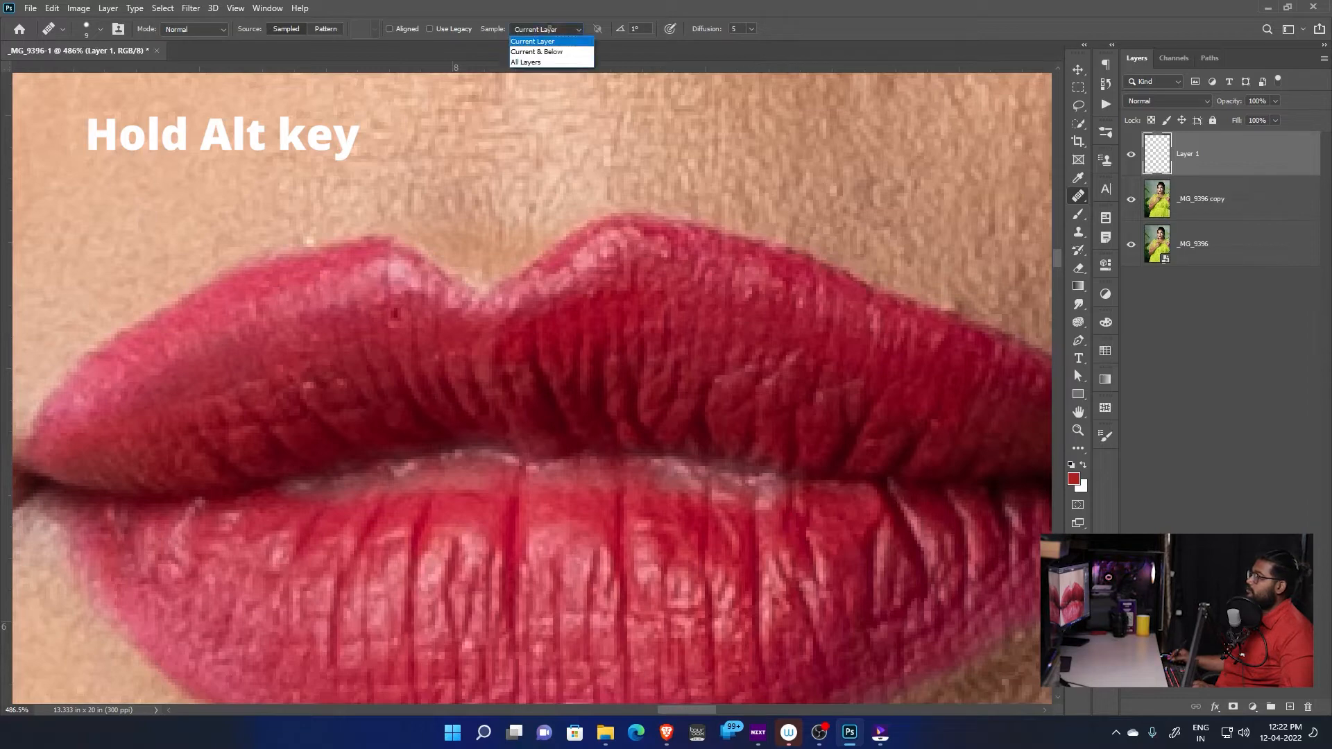
{"action": "left_click", "coordinate": [539, 48]}
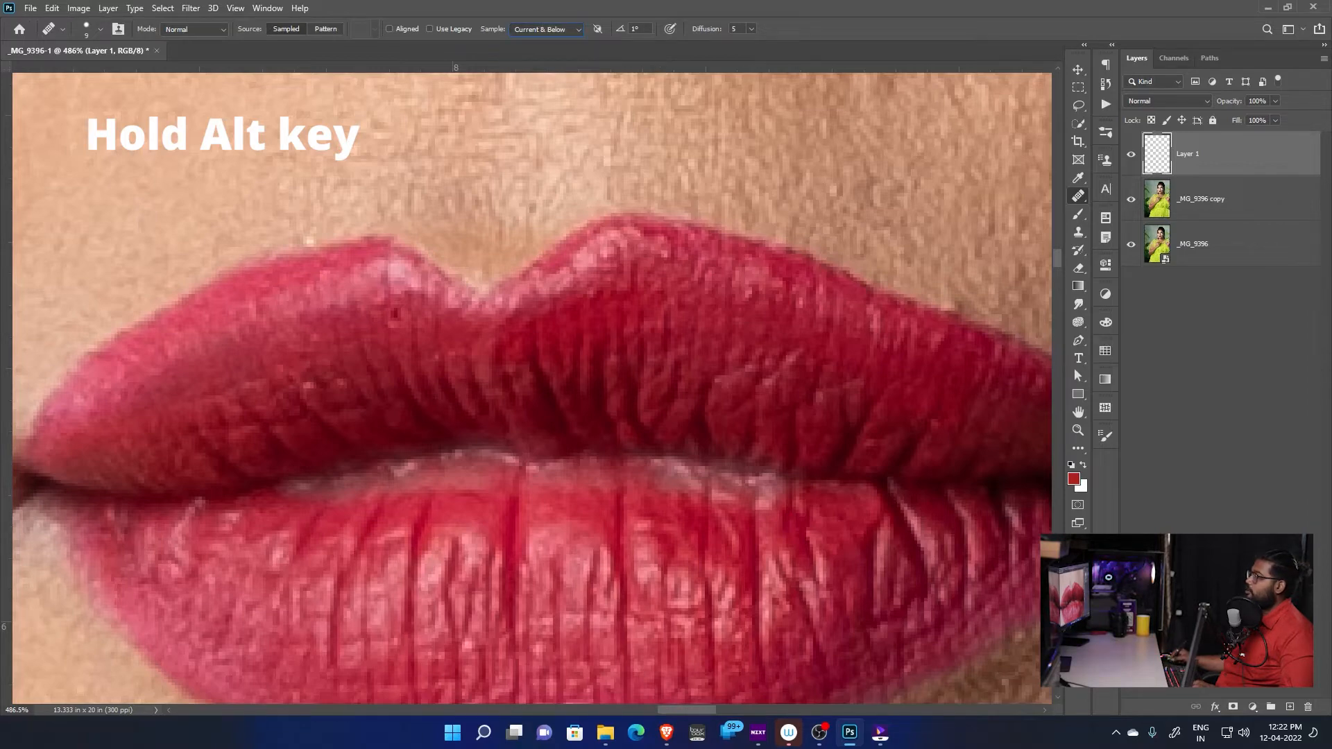
Sample clean lip texture nearby and heal the small dark spot on the upper lip left of the cupid's bow
{"action": "left_click_drag", "start_coordinate": [673, 395], "coordinate": [754, 524]}
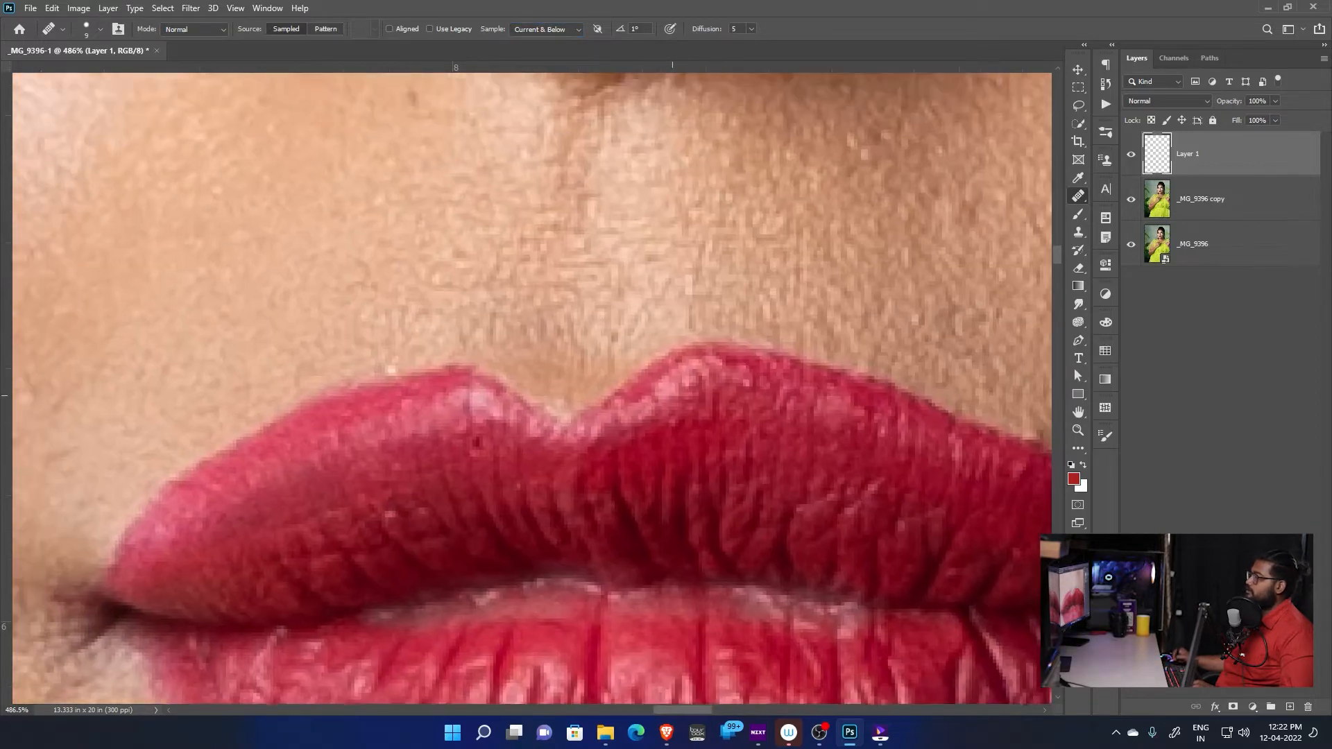
{"action": "left_click", "coordinate": [503, 469], "text": "alt"}
{"action": "left_click", "coordinate": [476, 441]}
{"action": "left_click_drag", "start_coordinate": [412, 478], "coordinate": [569, 375]}
{"action": "scroll", "coordinate": [569, 375], "scroll_direction": "down", "scroll_amount": 1}
Make the Healing Brush smaller and heal the light flaky creases near the left corner of the lower lip
{"action": "key", "text": "["}
{"action": "key", "text": "["}
{"action": "key", "text": "["}
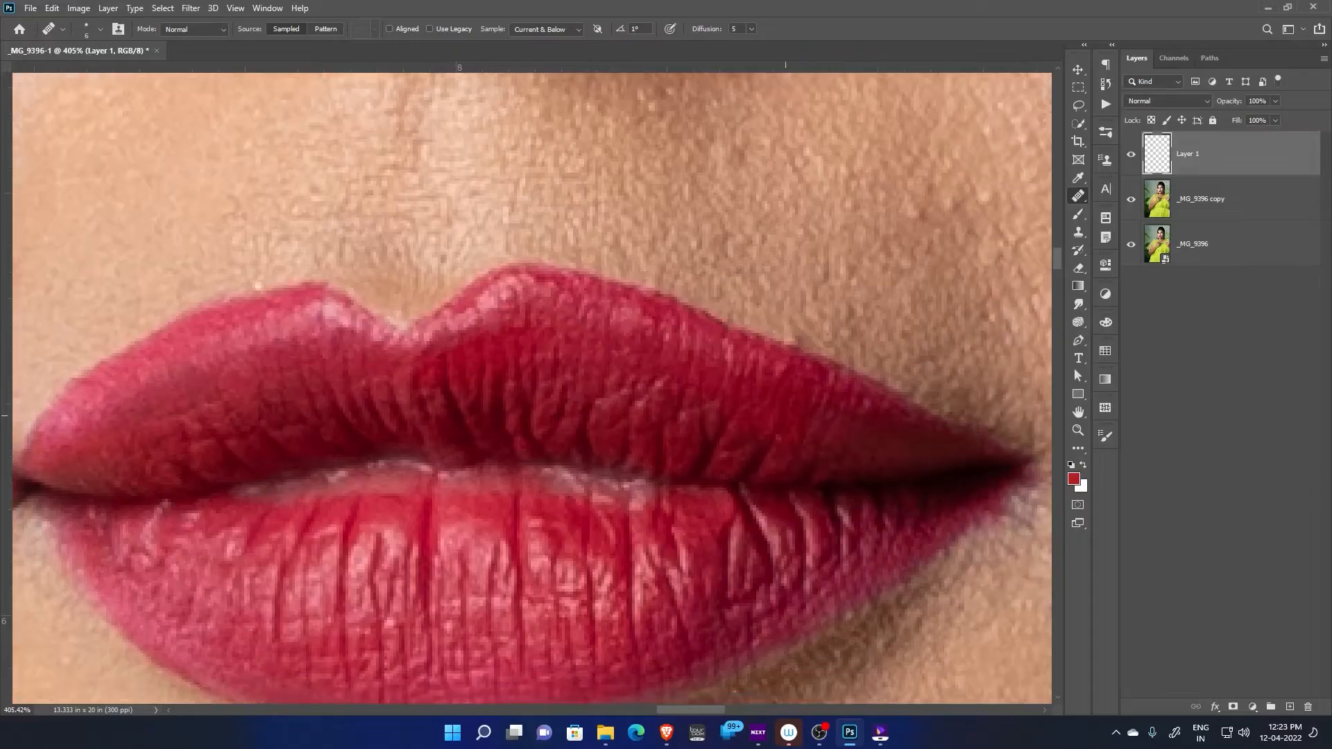
{"action": "scroll", "coordinate": [532, 393], "scroll_direction": "up", "scroll_amount": 3}
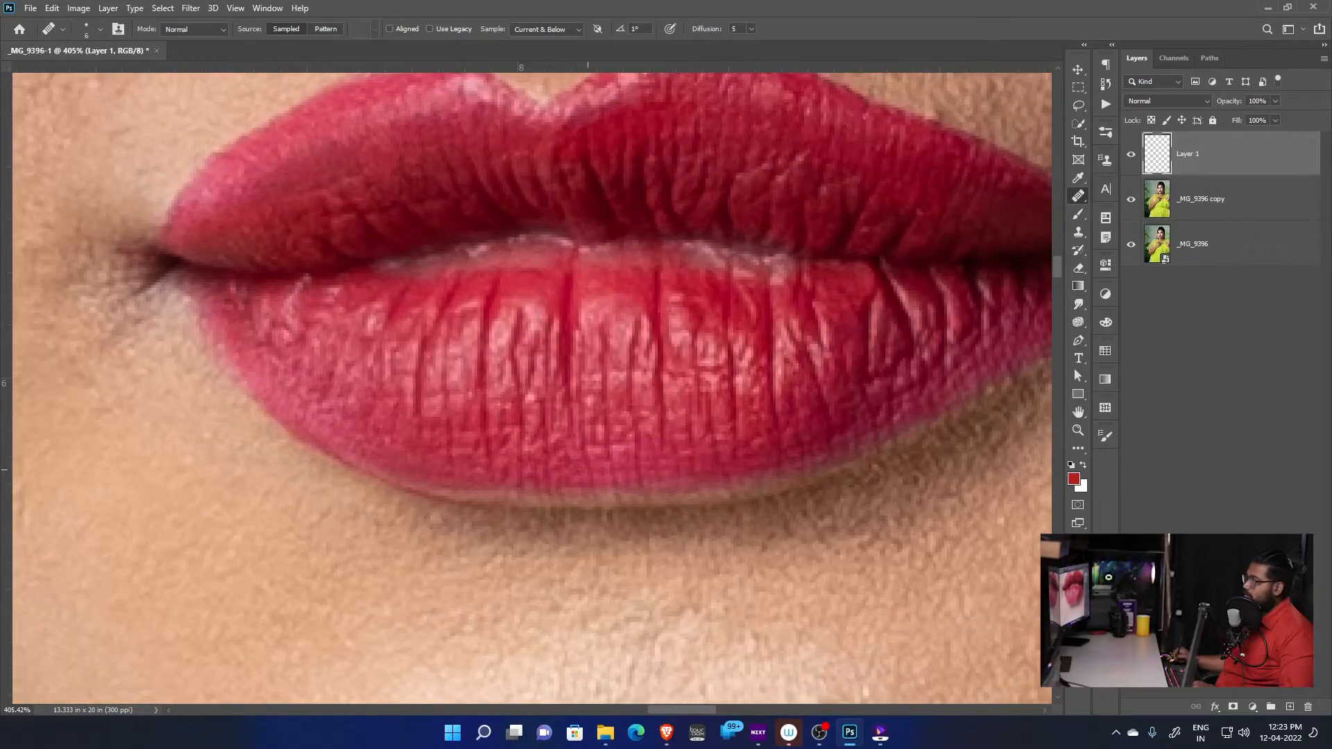
{"action": "left_click_drag", "start_coordinate": [587, 471], "coordinate": [727, 566]}
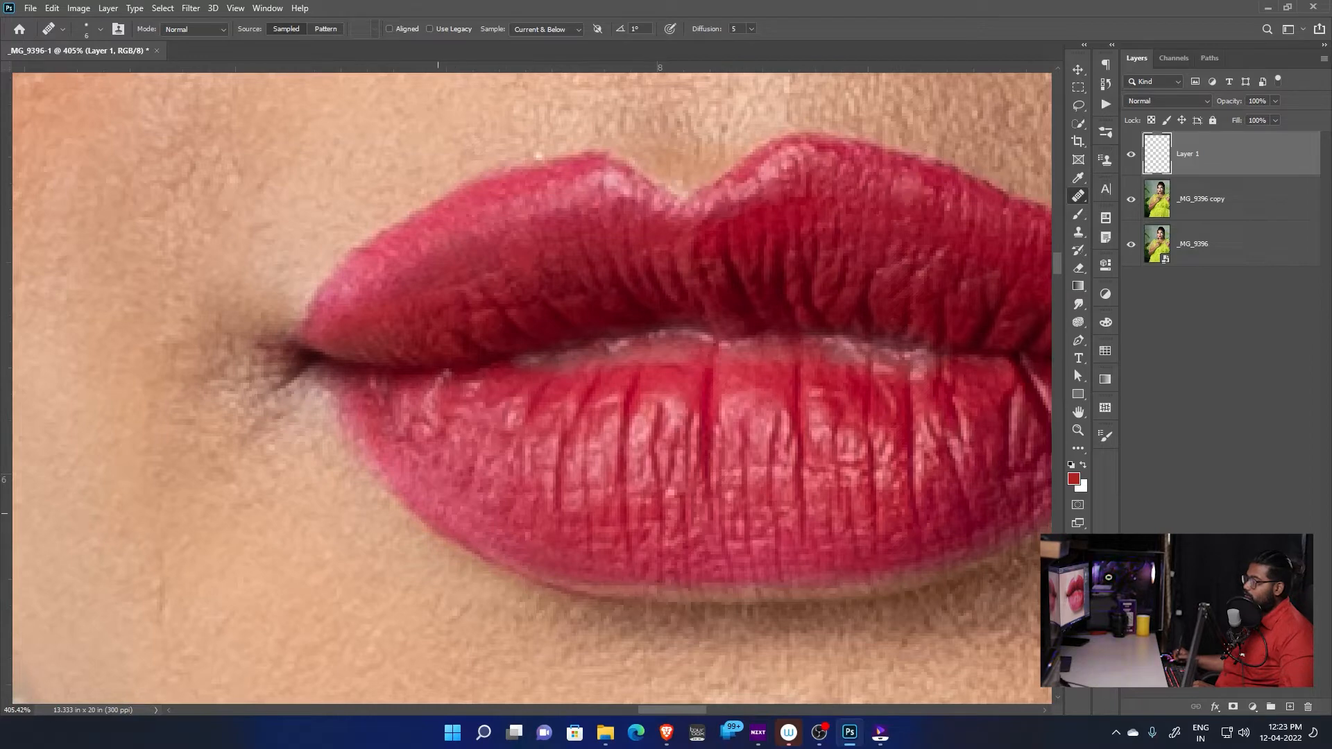
{"action": "left_click_drag", "start_coordinate": [479, 514], "coordinate": [493, 587]}
{"action": "mouse_move", "coordinate": [441, 487]}
{"action": "left_mouse_down"}
{"action": "mouse_move", "coordinate": [435, 508]}
{"action": "mouse_move", "coordinate": [464, 451]}
{"action": "left_mouse_up"}
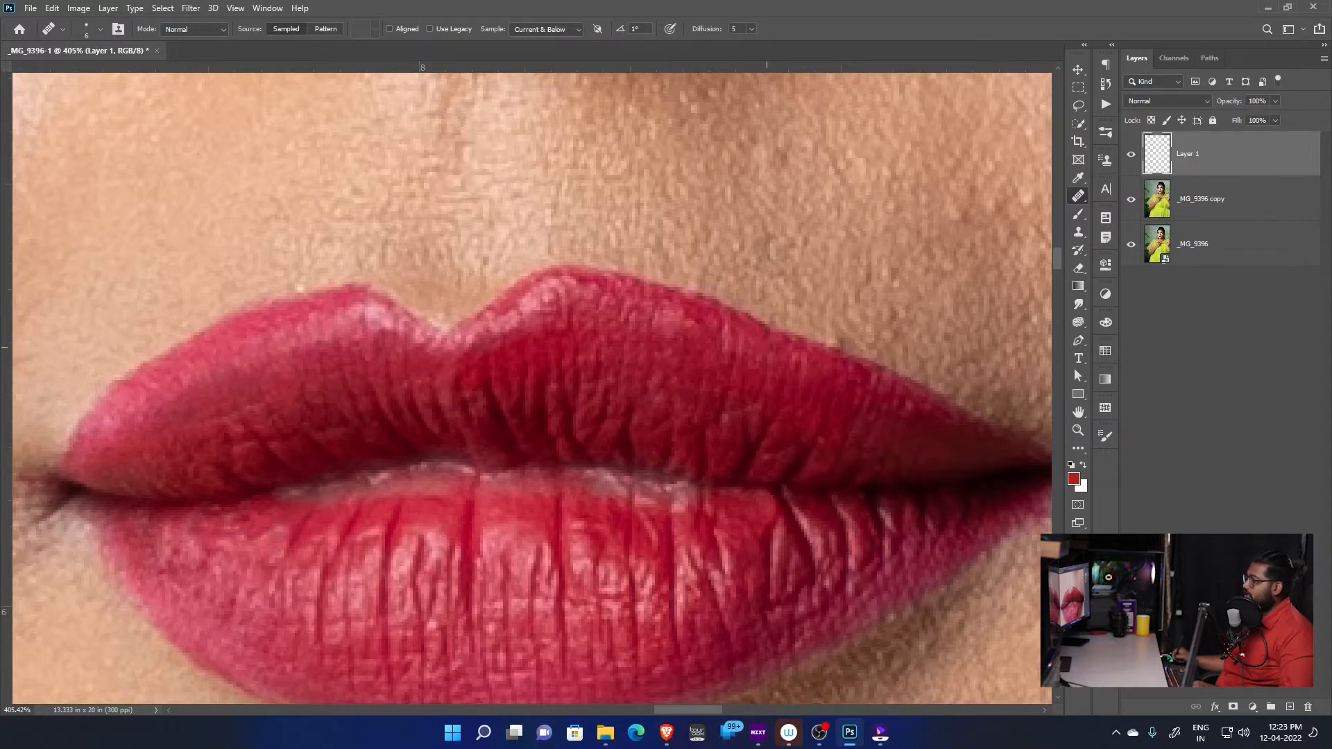
Heal the fine light creases in the middle of the lower lip with a slightly larger Healing Brush
{"action": "left_click_drag", "start_coordinate": [877, 390], "coordinate": [810, 371]}
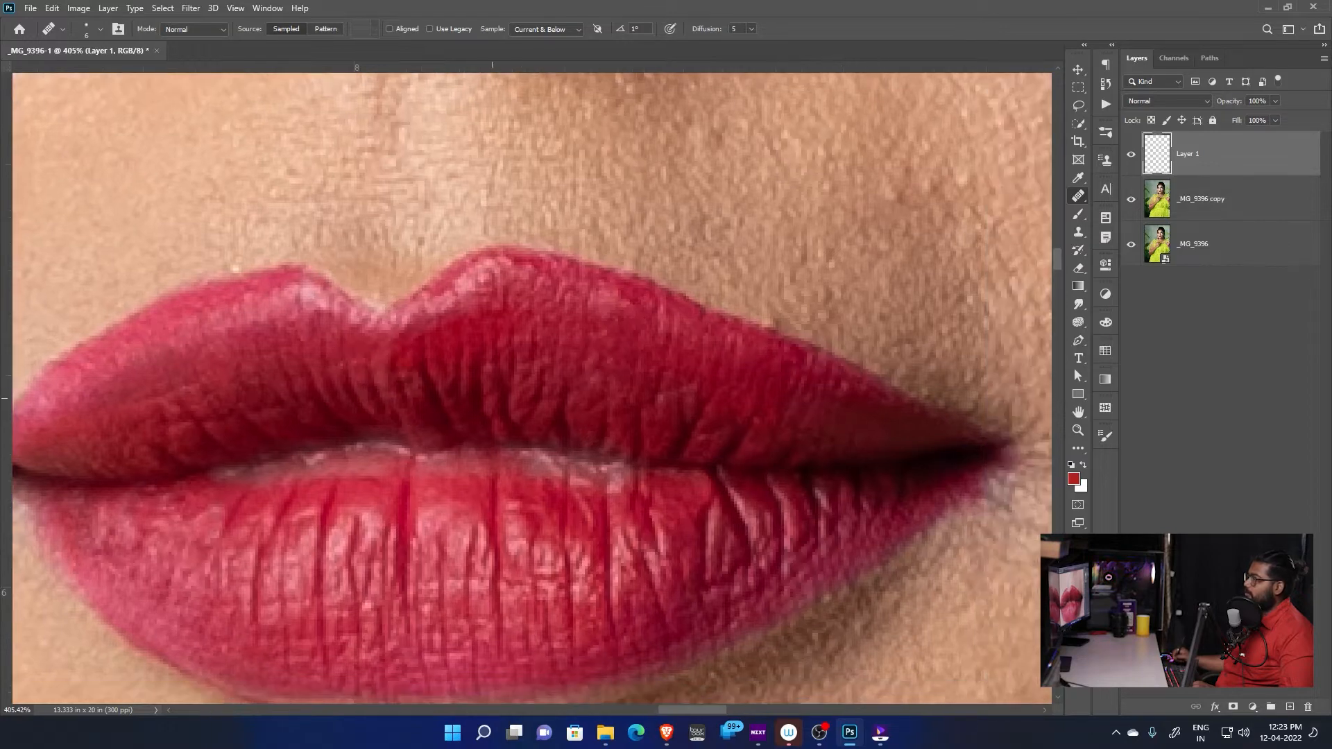
{"action": "left_click_drag", "start_coordinate": [604, 442], "coordinate": [828, 454]}
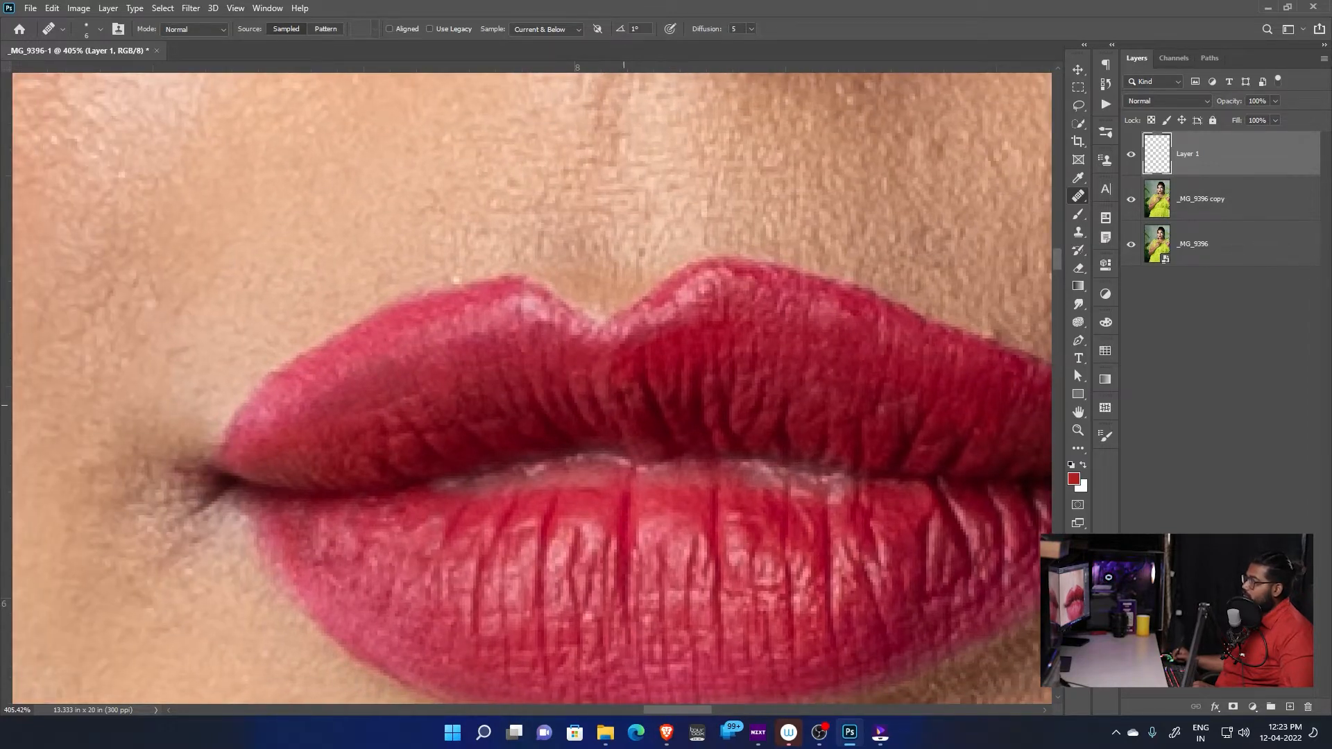
{"action": "left_click_drag", "start_coordinate": [731, 452], "coordinate": [576, 367]}
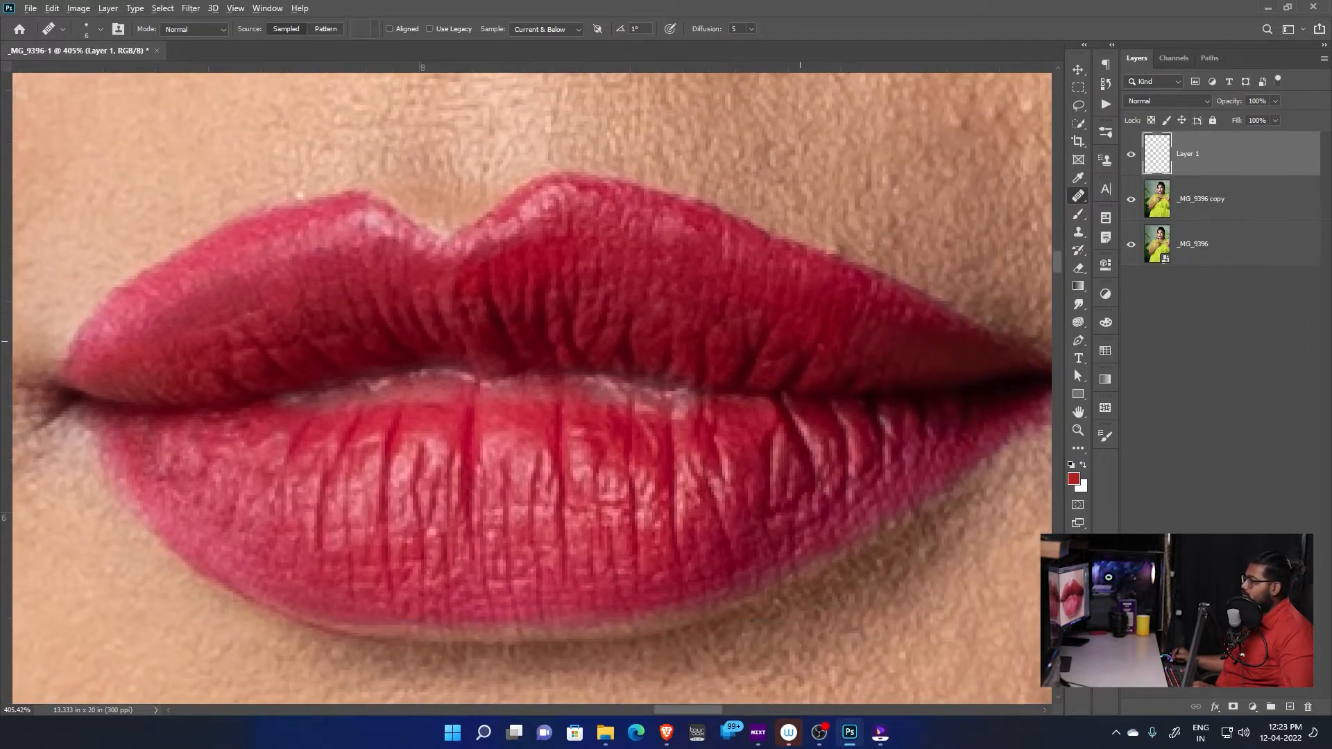
{"action": "left_click_drag", "start_coordinate": [726, 533], "coordinate": [890, 392]}
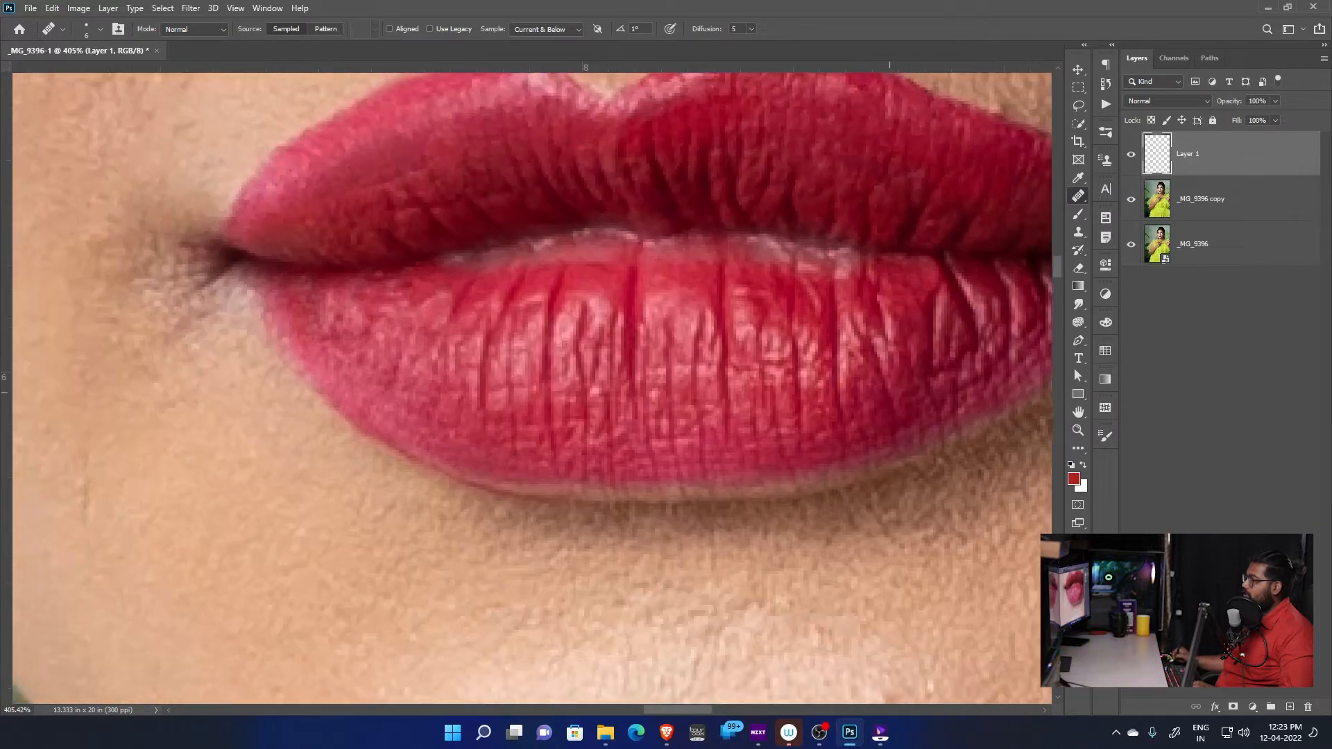
{"action": "left_click_drag", "start_coordinate": [438, 251], "coordinate": [567, 395]}
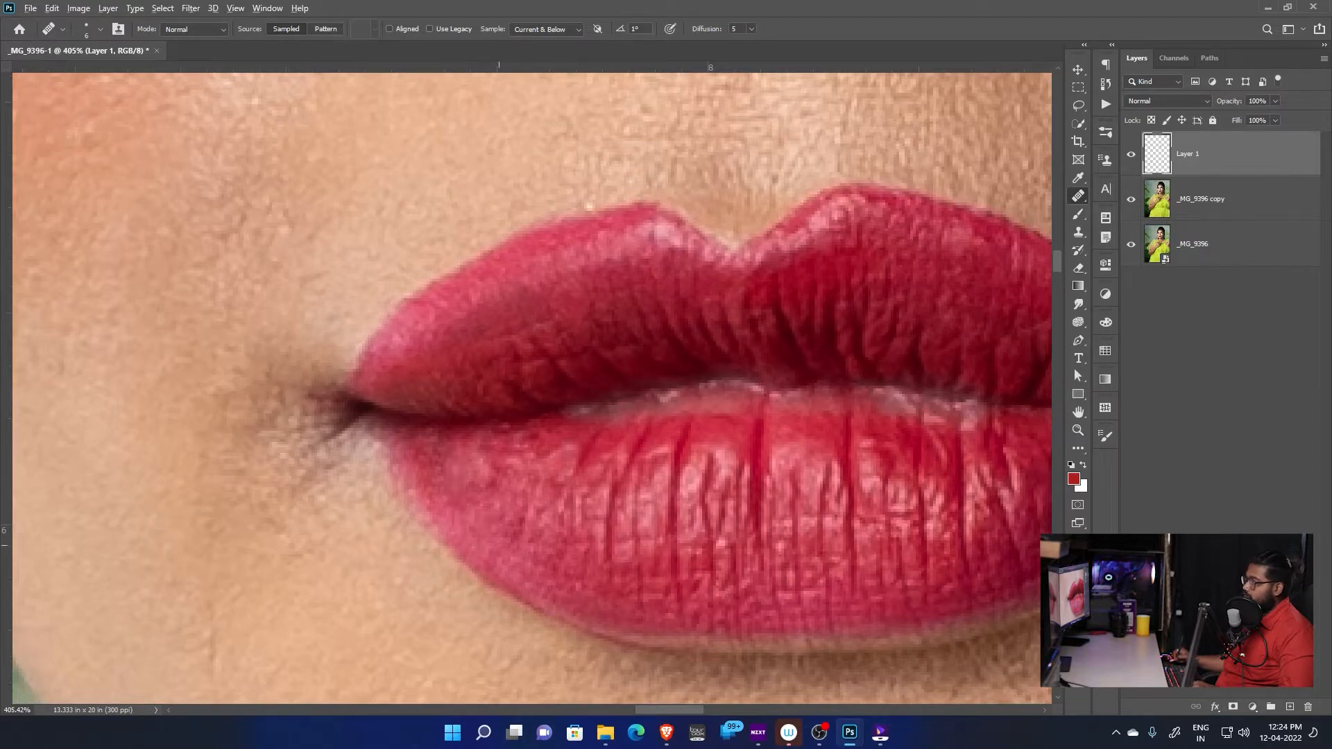
{"action": "left_click_drag", "start_coordinate": [499, 545], "coordinate": [353, 489]}
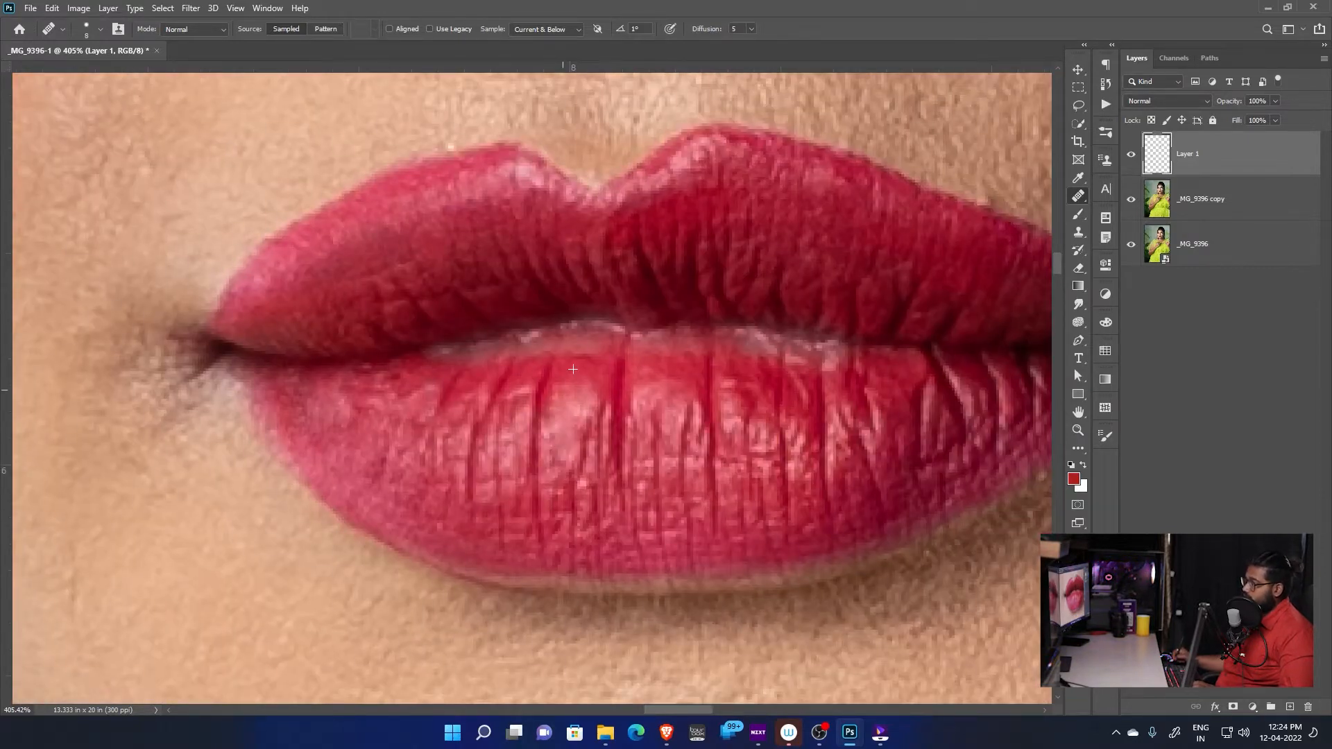
{"action": "mouse_move", "coordinate": [573, 369]}
{"action": "left_mouse_down"}
{"action": "mouse_move", "coordinate": [365, 466]}
{"action": "mouse_move", "coordinate": [299, 319]}
{"action": "mouse_move", "coordinate": [579, 369]}
{"action": "left_mouse_up"}
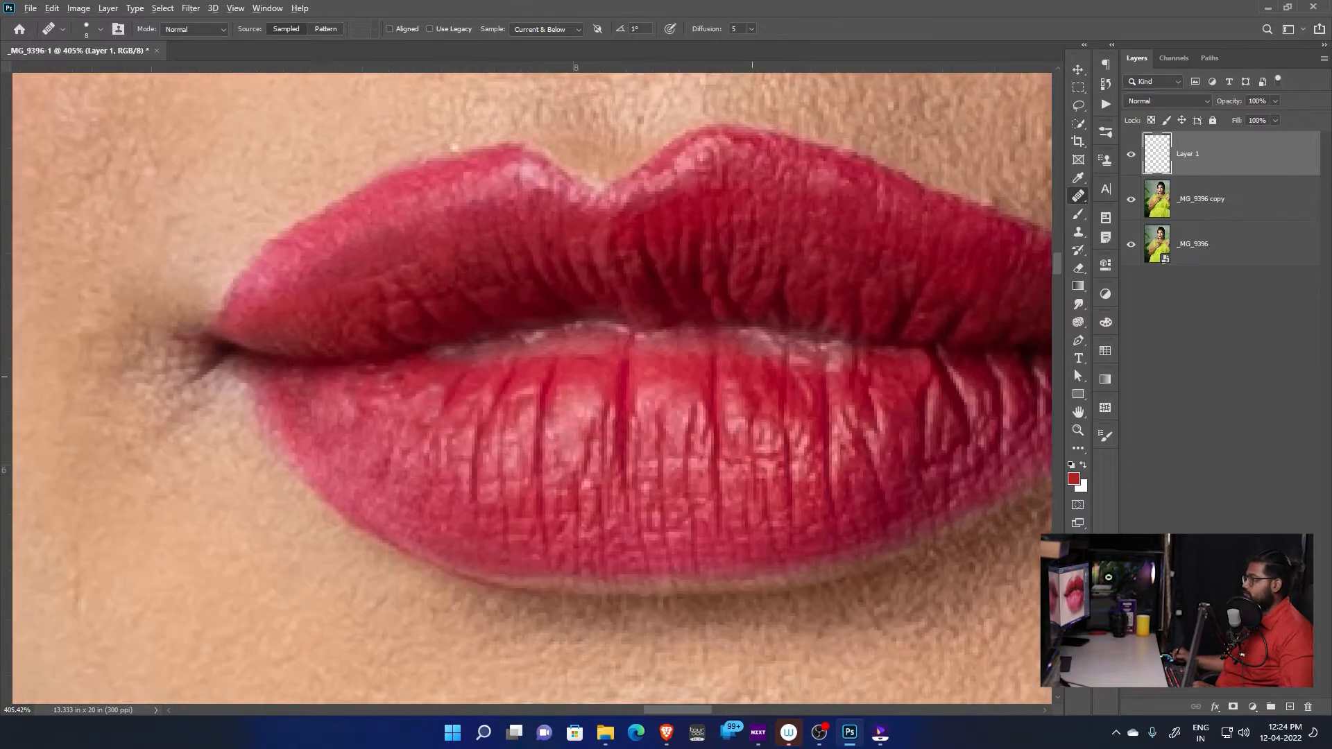
{"action": "left_click_drag", "start_coordinate": [735, 374], "coordinate": [855, 415]}
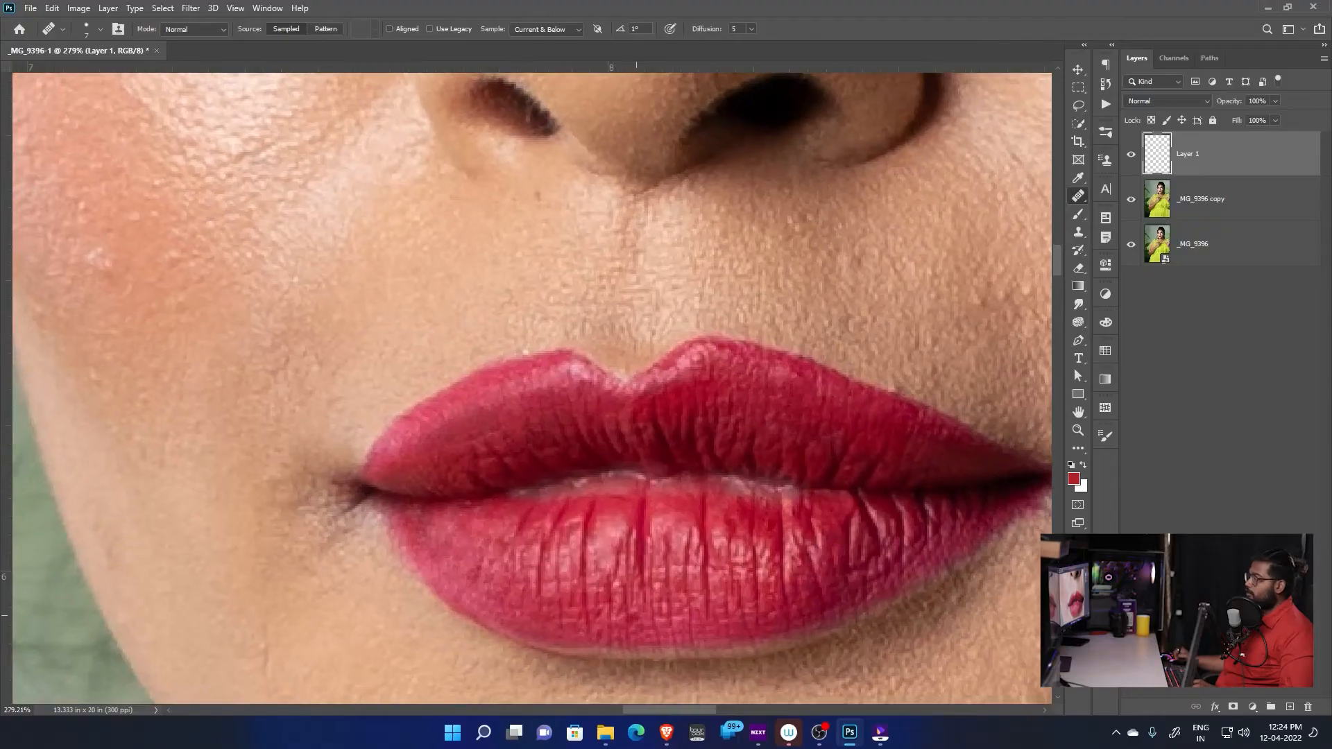
Compare the lips before and after healing by hiding and showing Layer 1 at several zoom levels
{"action": "scroll", "coordinate": [634, 604], "scroll_direction": "down", "scroll_amount": 1}
{"action": "scroll", "coordinate": [634, 600], "scroll_direction": "up", "scroll_amount": 3}
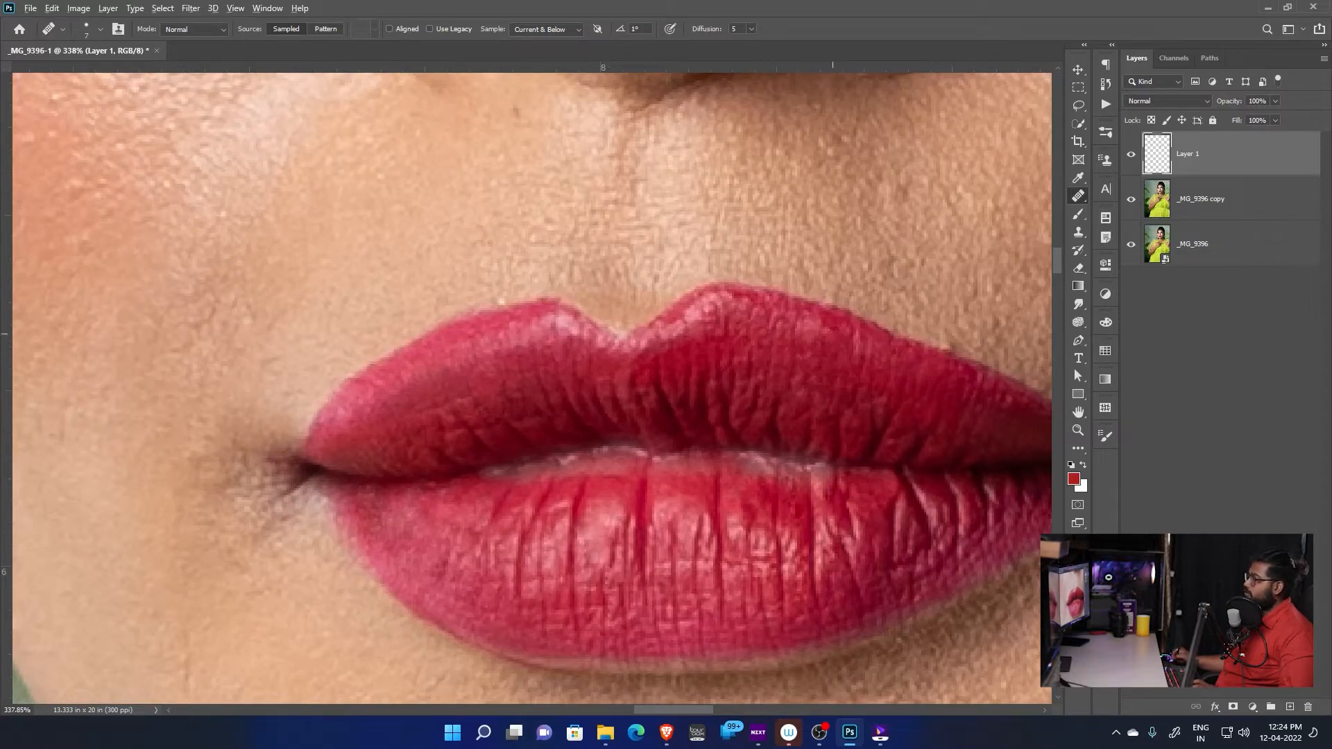
{"action": "scroll", "coordinate": [1017, 367], "scroll_direction": "down", "scroll_amount": 2}
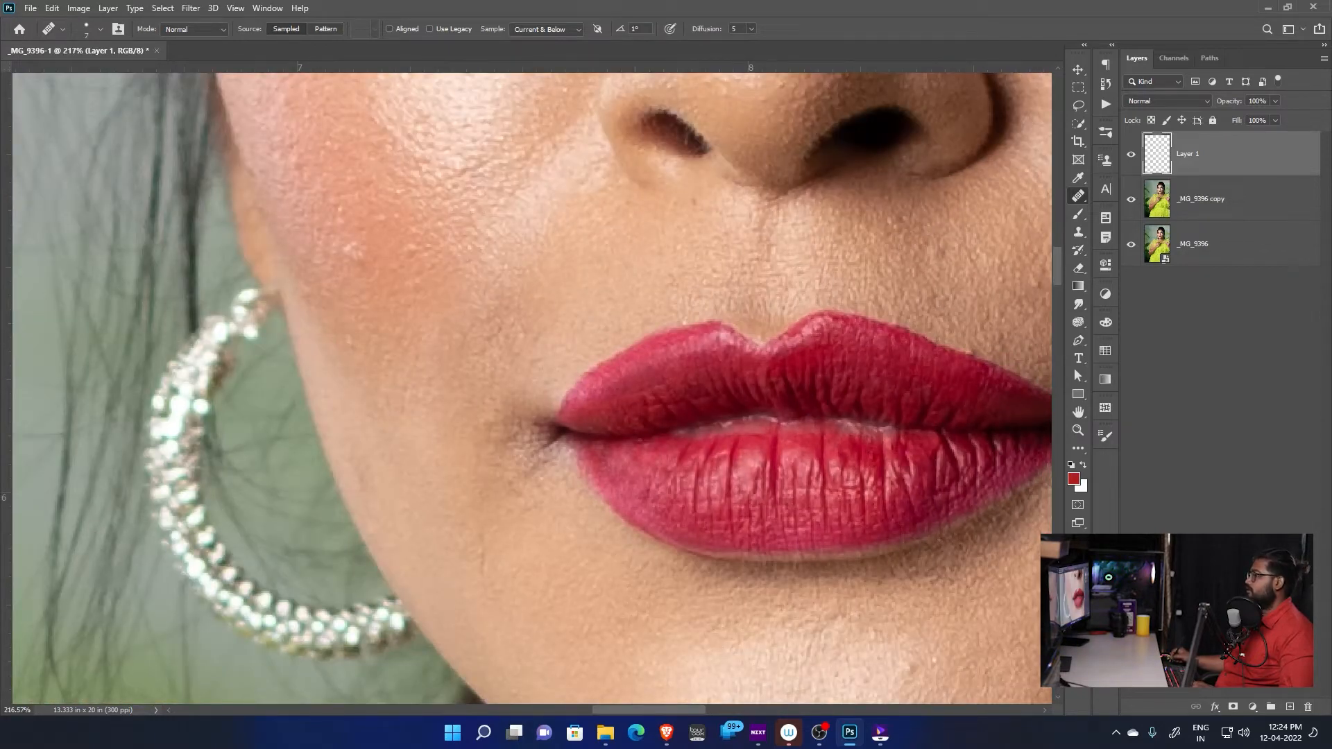
{"action": "scroll", "coordinate": [745, 475], "scroll_direction": "up", "scroll_amount": 2}
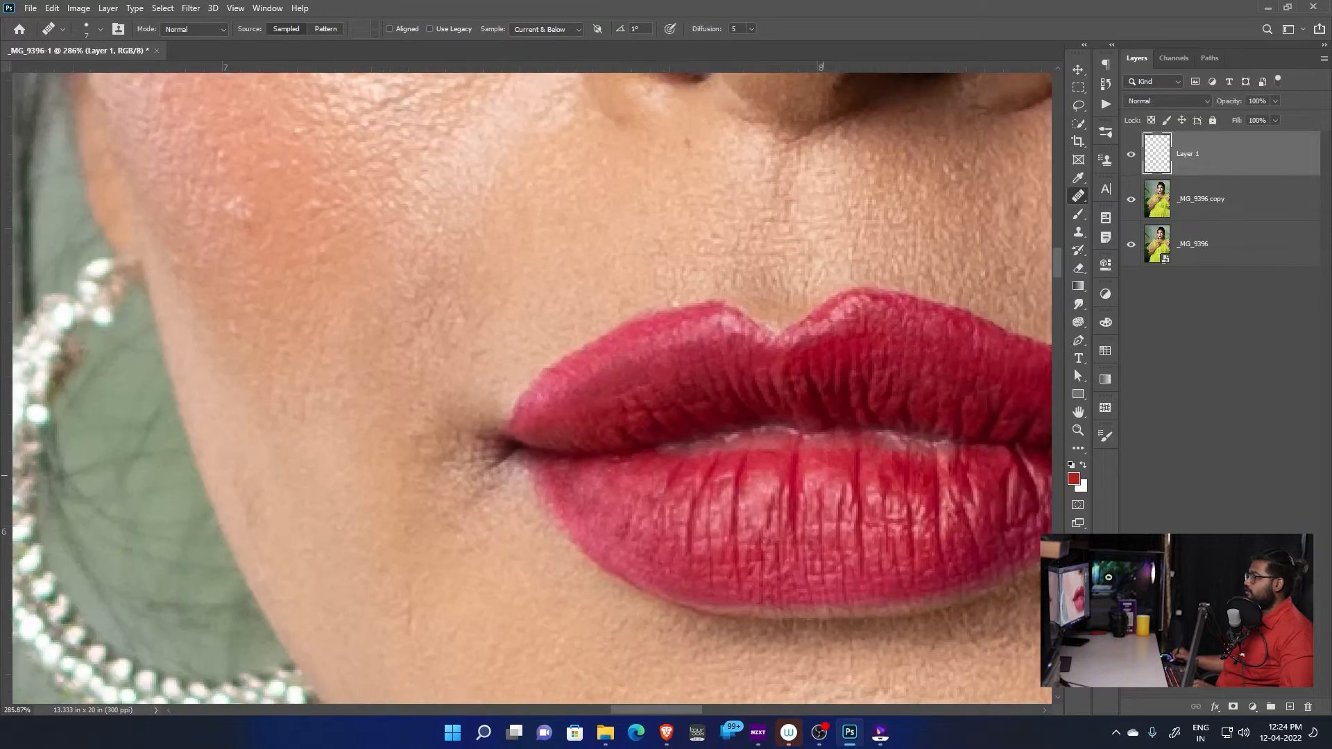
{"action": "left_click_drag", "start_coordinate": [822, 475], "coordinate": [733, 467]}
{"action": "left_click", "coordinate": [1131, 154]}
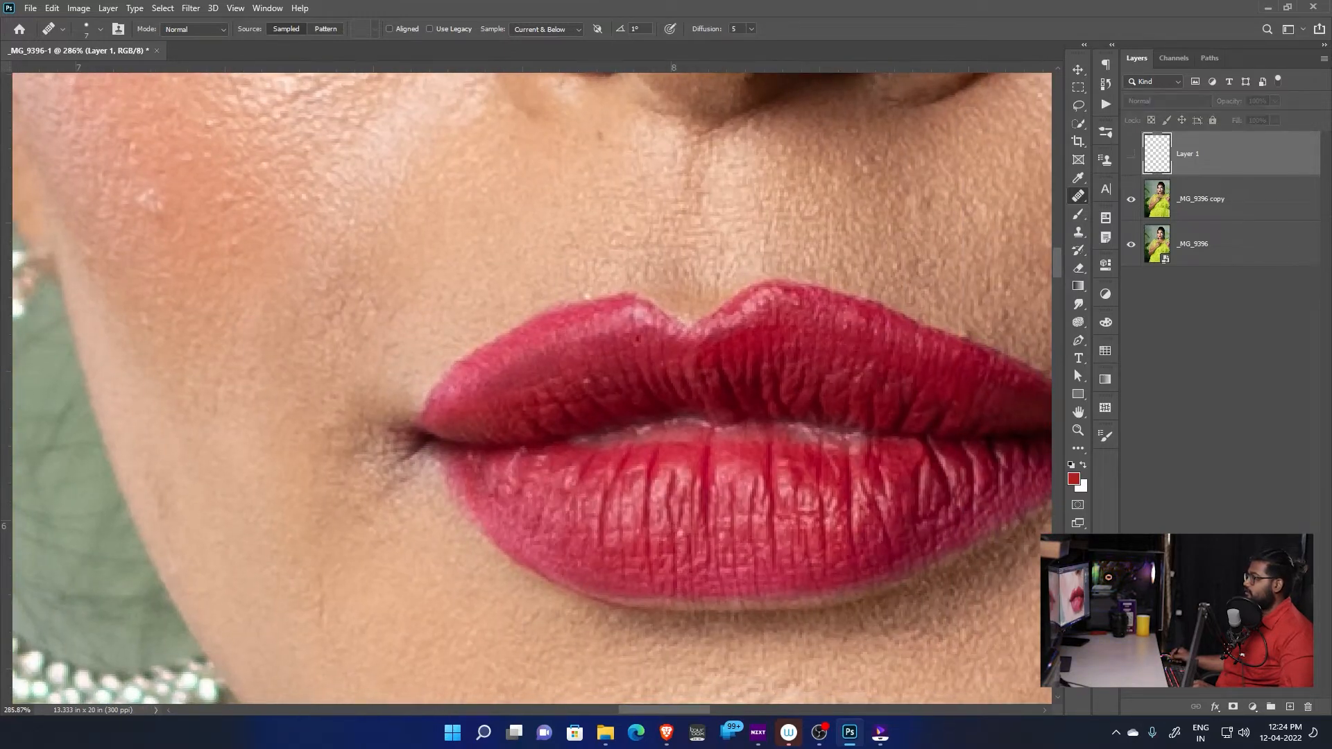
{"action": "scroll", "coordinate": [847, 465], "scroll_direction": "up", "scroll_amount": 1}
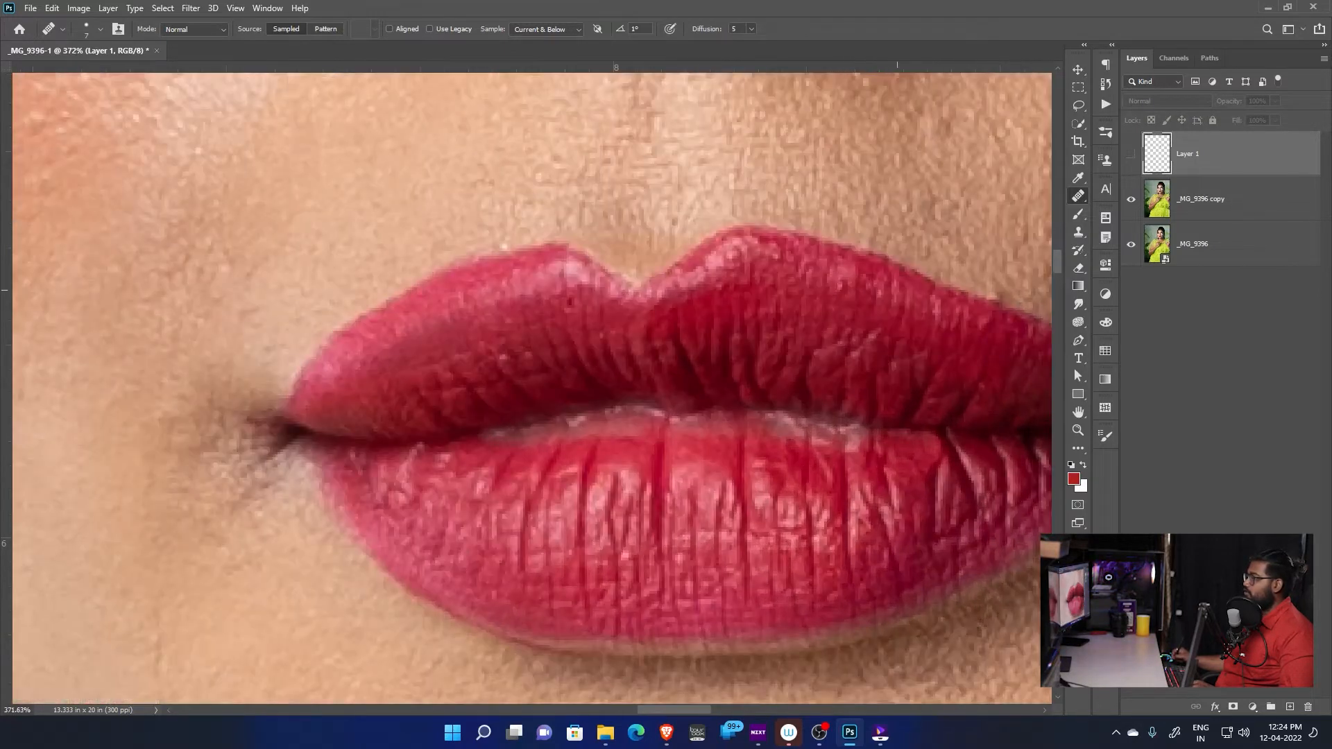
{"action": "left_click", "coordinate": [1132, 154]}
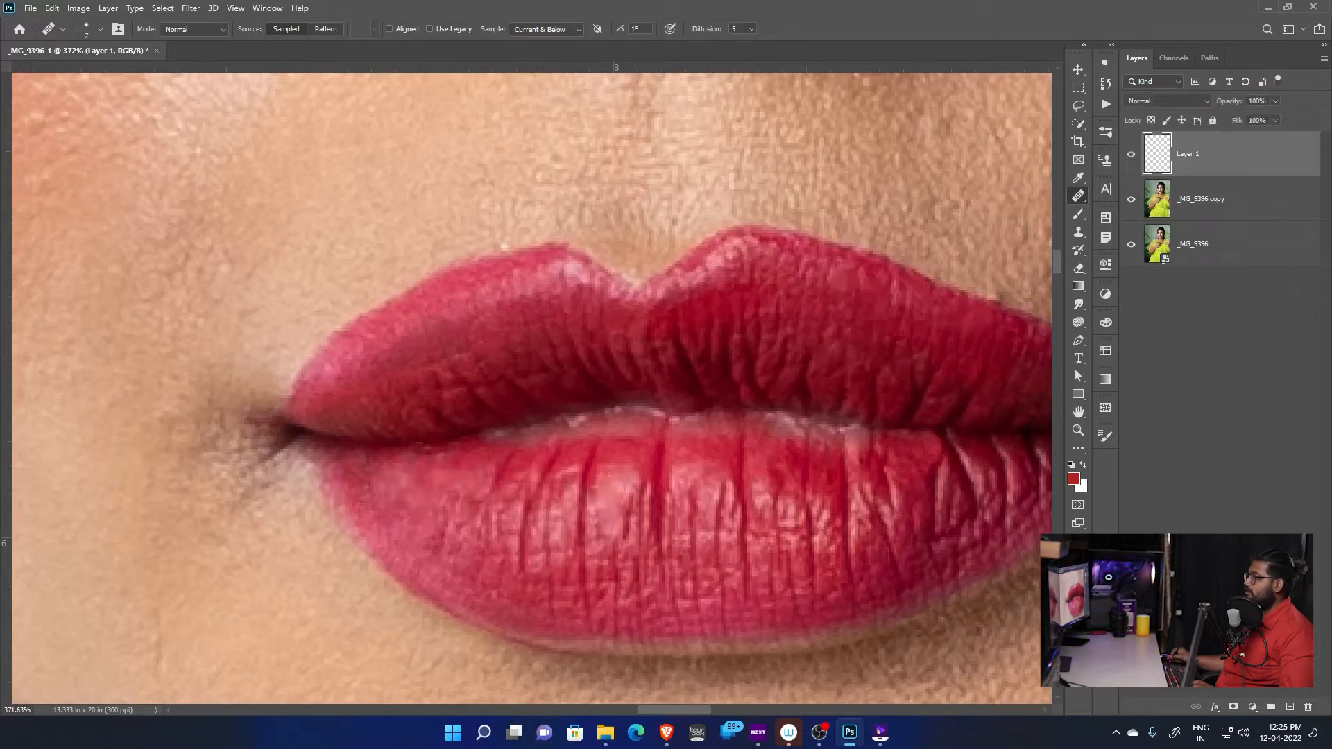
{"action": "left_click", "coordinate": [1131, 155]}
{"action": "left_click", "coordinate": [1131, 154]}
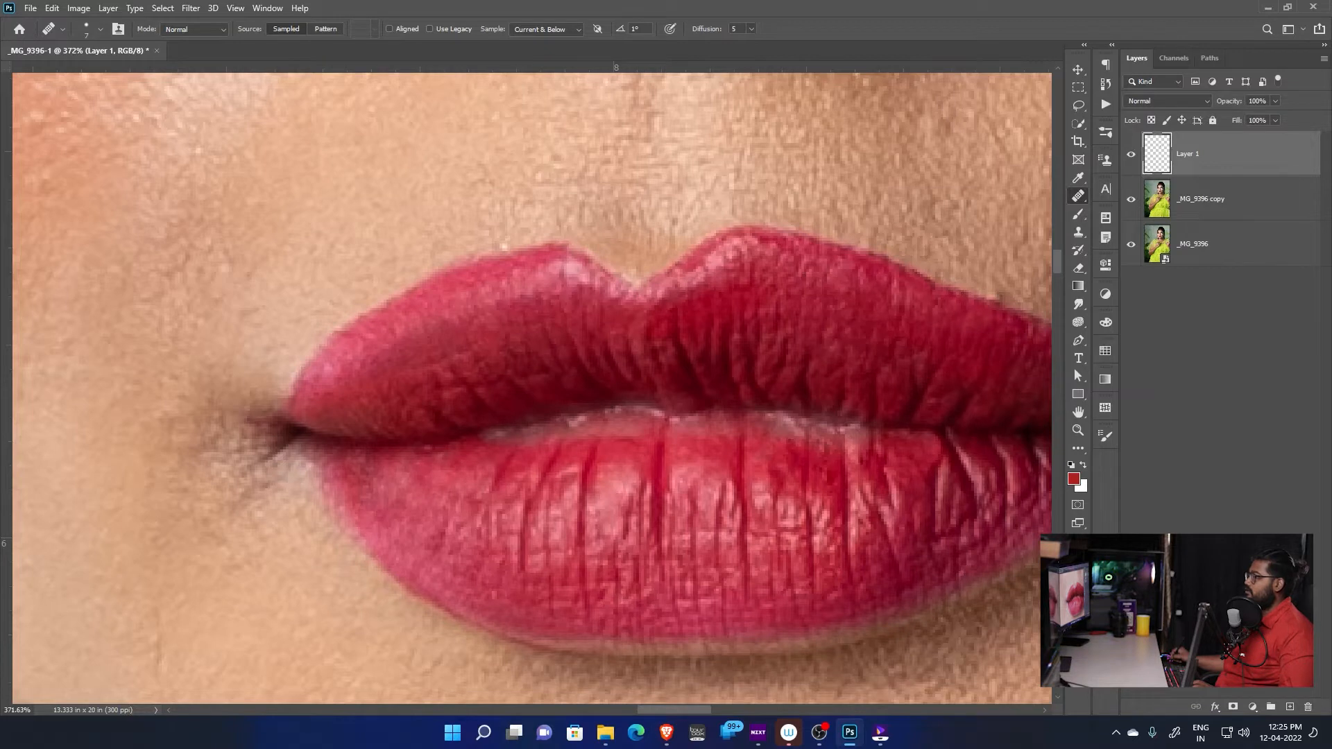
{"action": "scroll", "coordinate": [876, 496], "scroll_direction": "up", "scroll_amount": 1}
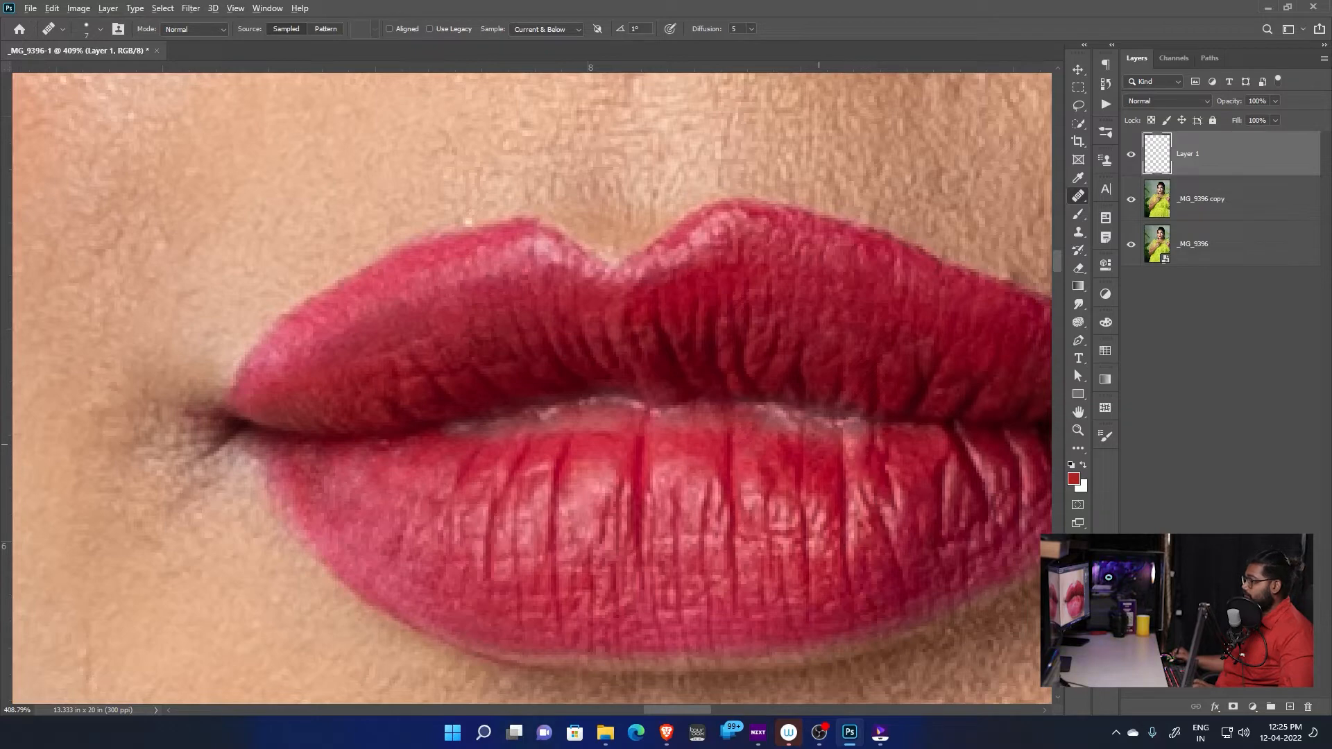
{"action": "scroll", "coordinate": [699, 416], "scroll_direction": "down", "scroll_amount": 10}
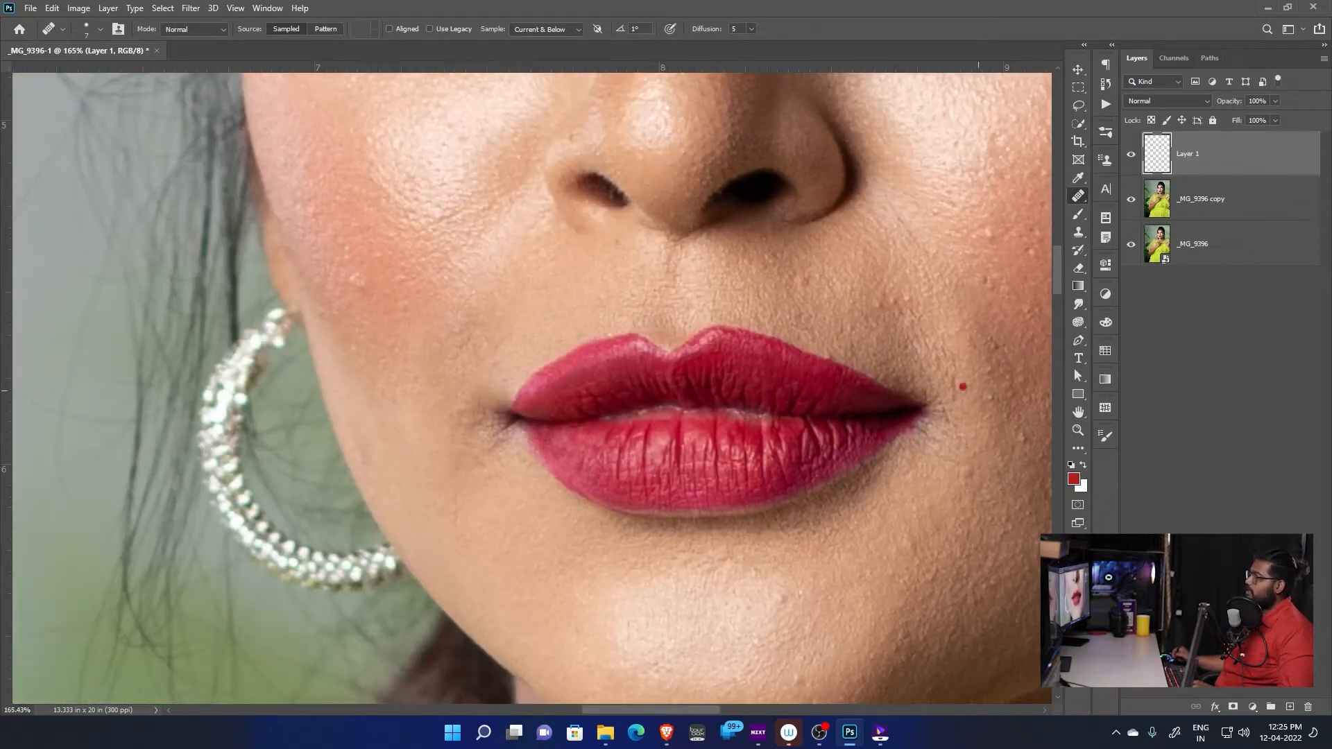
Add a new empty layer above Layer 1 and name it pentool
{"action": "scroll", "coordinate": [827, 412], "scroll_direction": "up", "scroll_amount": 3}
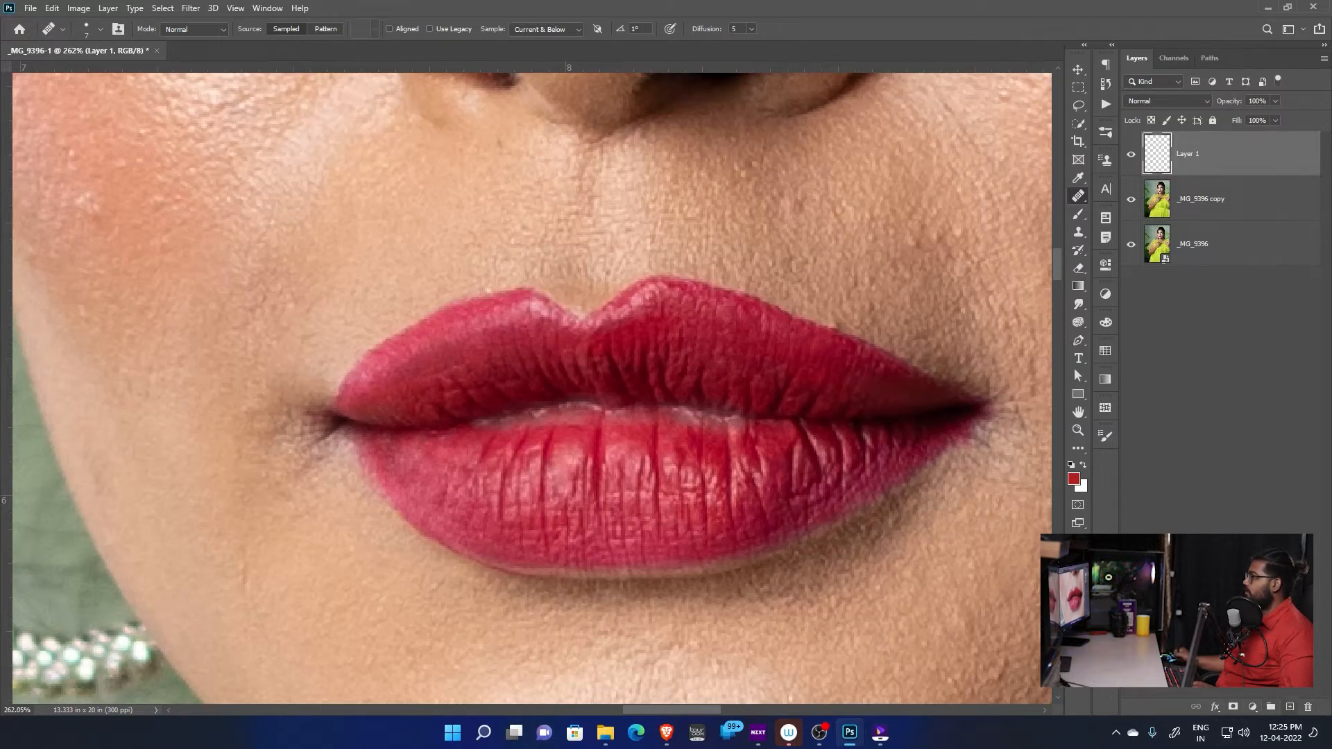
{"action": "key", "text": "ctrl+shift+alt+n"}
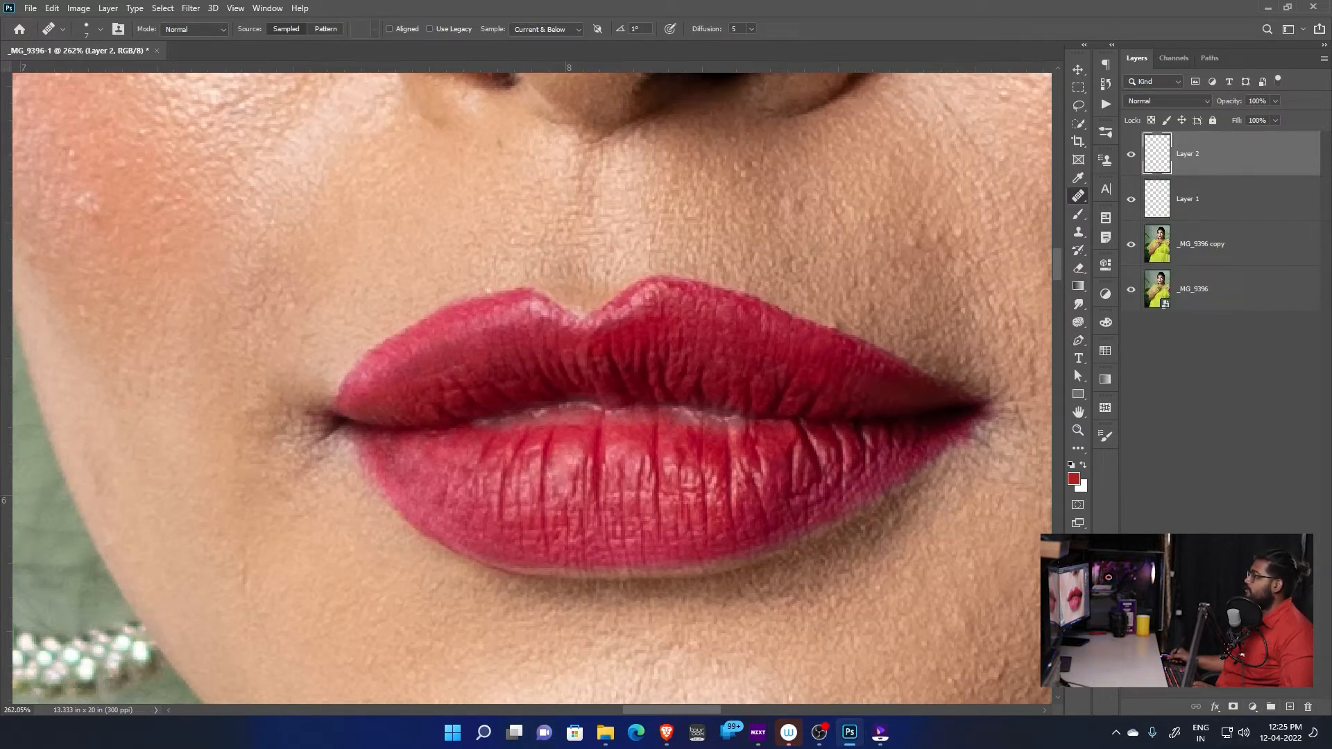
{"action": "double_click", "coordinate": [1187, 154]}
{"action": "type", "text": "De"}
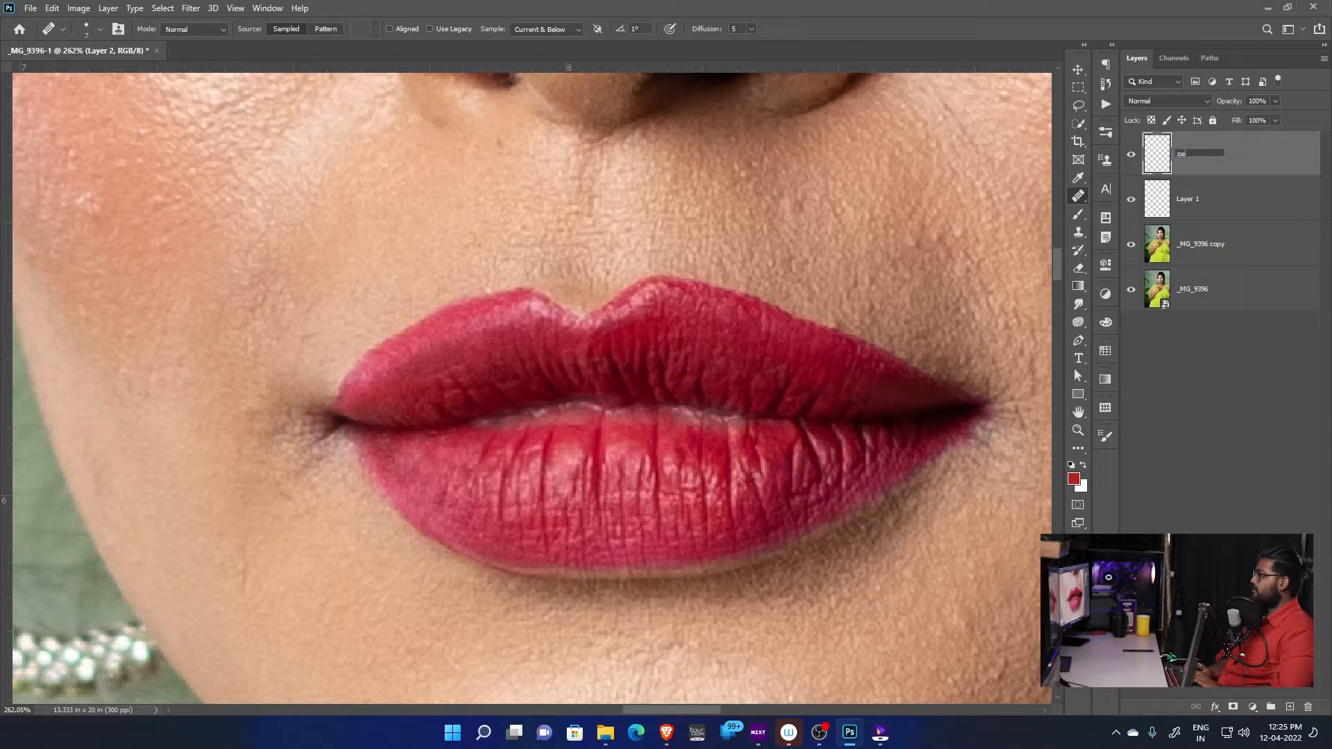
{"action": "type", "text": "ntool"}
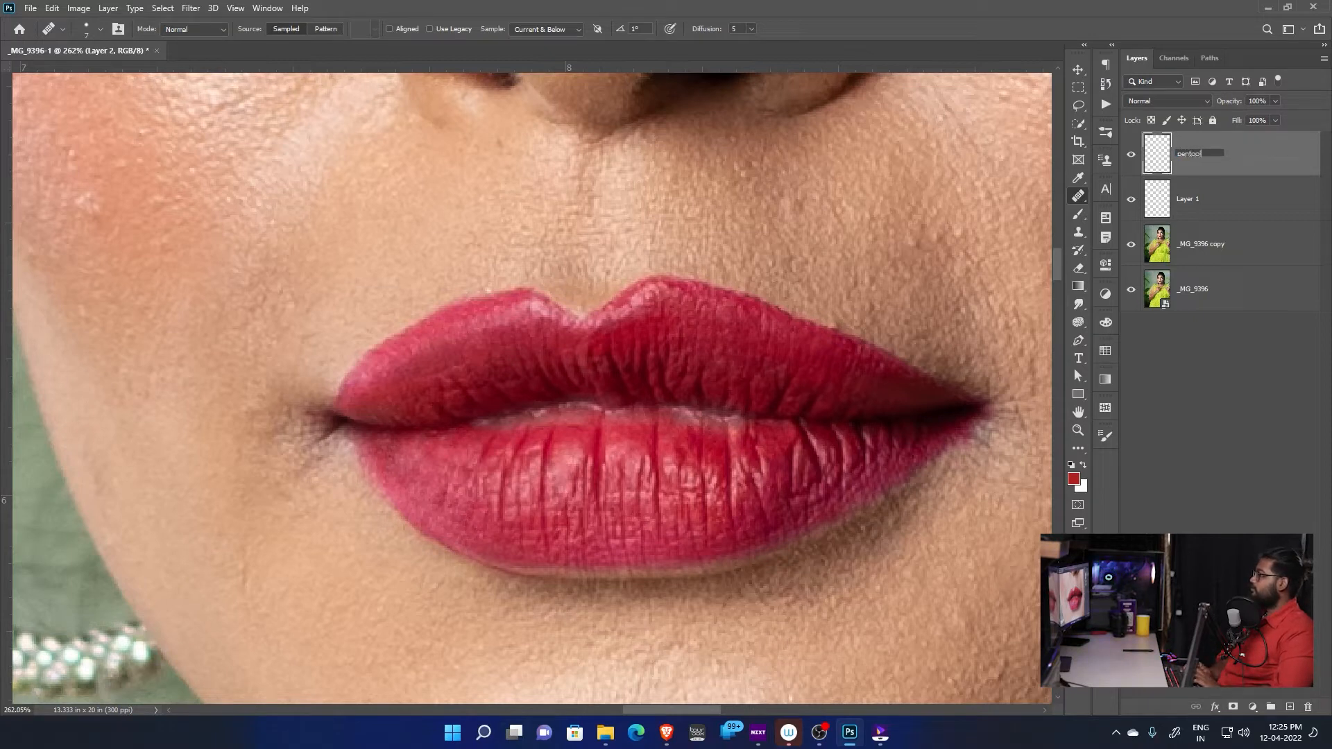
{"action": "key", "text": "Return"}
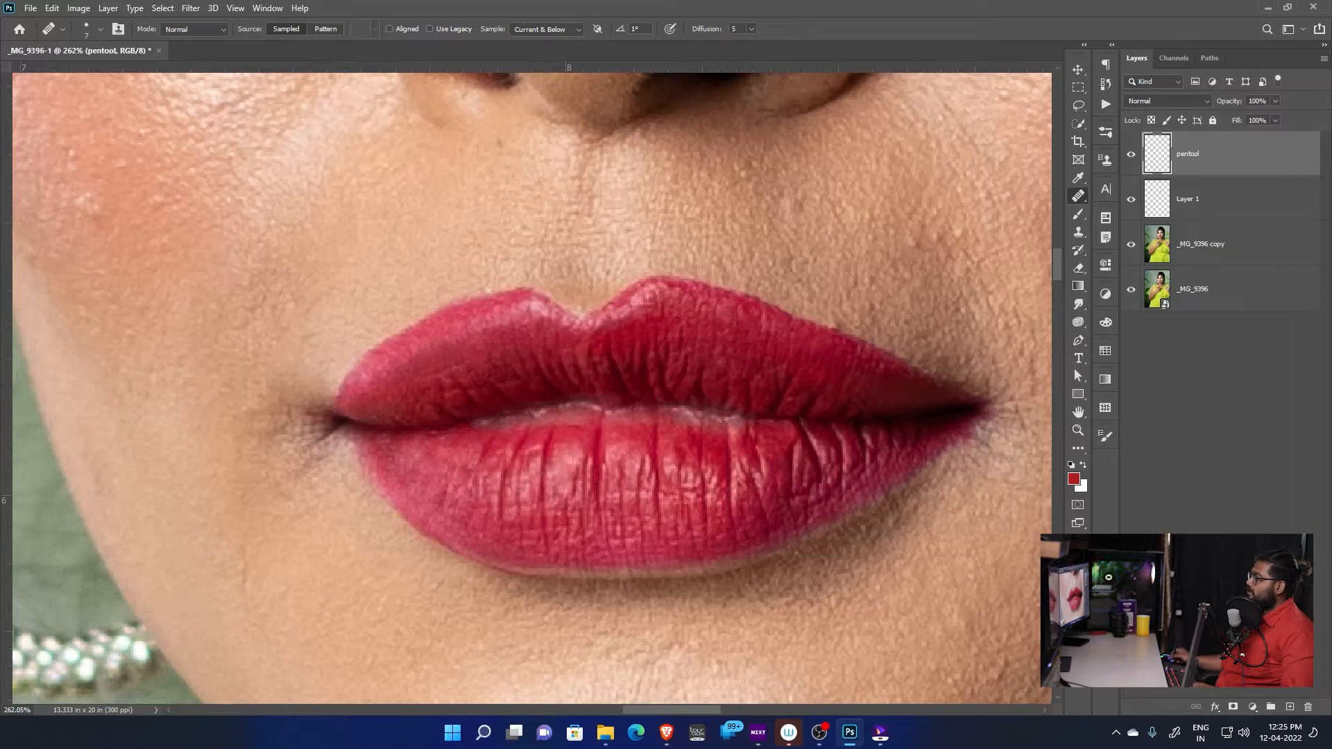
Switch to the Pen tool and set its drawing mode to Path
{"action": "left_click", "coordinate": [1078, 340]}
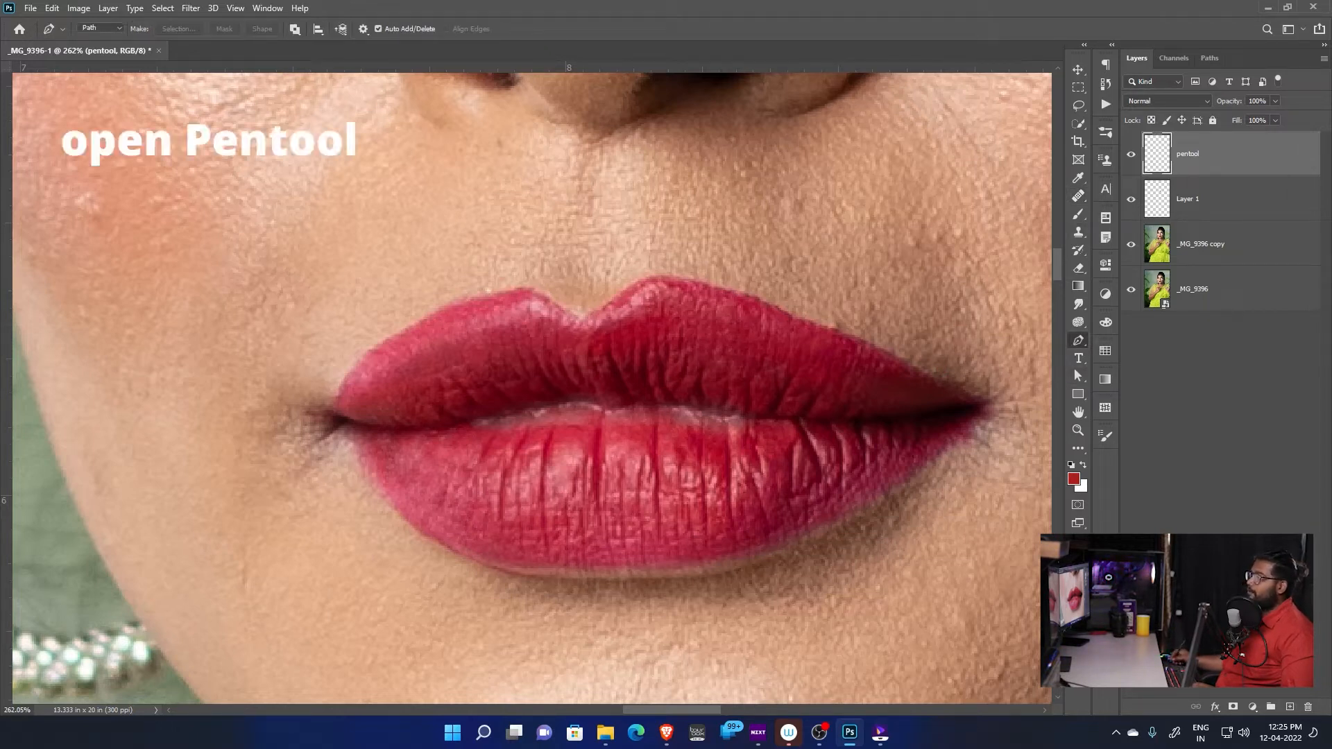
{"action": "left_click", "coordinate": [100, 28]}
{"action": "left_click", "coordinate": [92, 39]}
{"action": "left_click", "coordinate": [100, 28]}
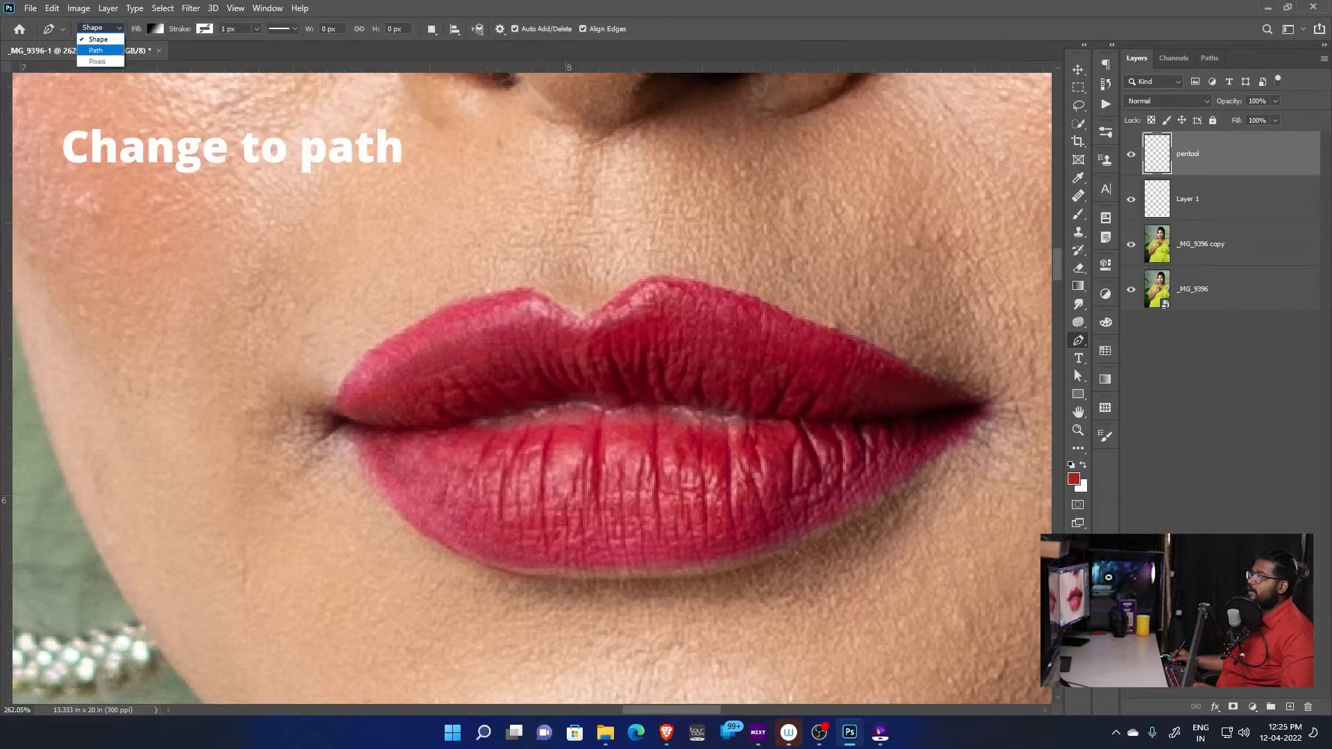
{"action": "left_click", "coordinate": [97, 50]}
Start a path at the left mouth corner and trace the upper lip's edge over its left peak to the cupid's bow dip
{"action": "scroll", "coordinate": [340, 413], "scroll_direction": "up", "scroll_amount": 3}
{"action": "left_click_drag", "start_coordinate": [407, 227], "coordinate": [396, 337]}
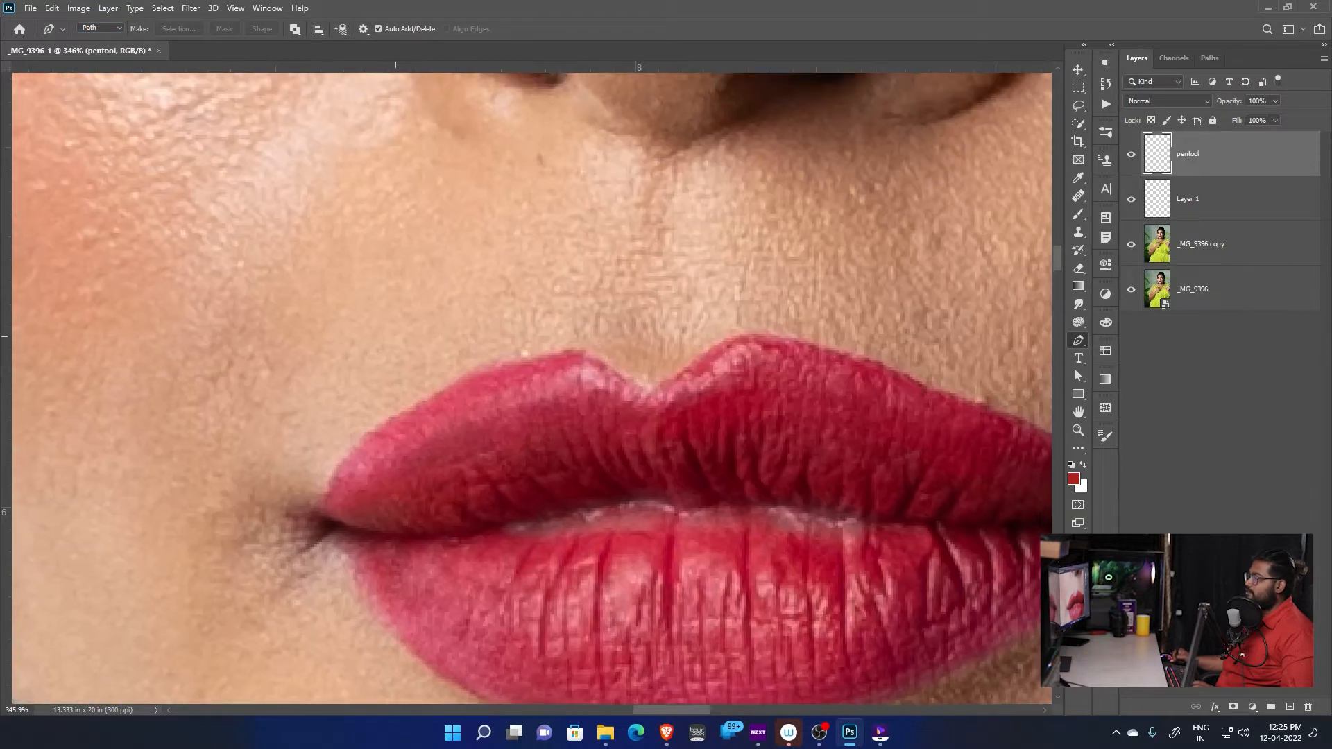
{"action": "scroll", "coordinate": [371, 526], "scroll_direction": "up", "scroll_amount": 3}
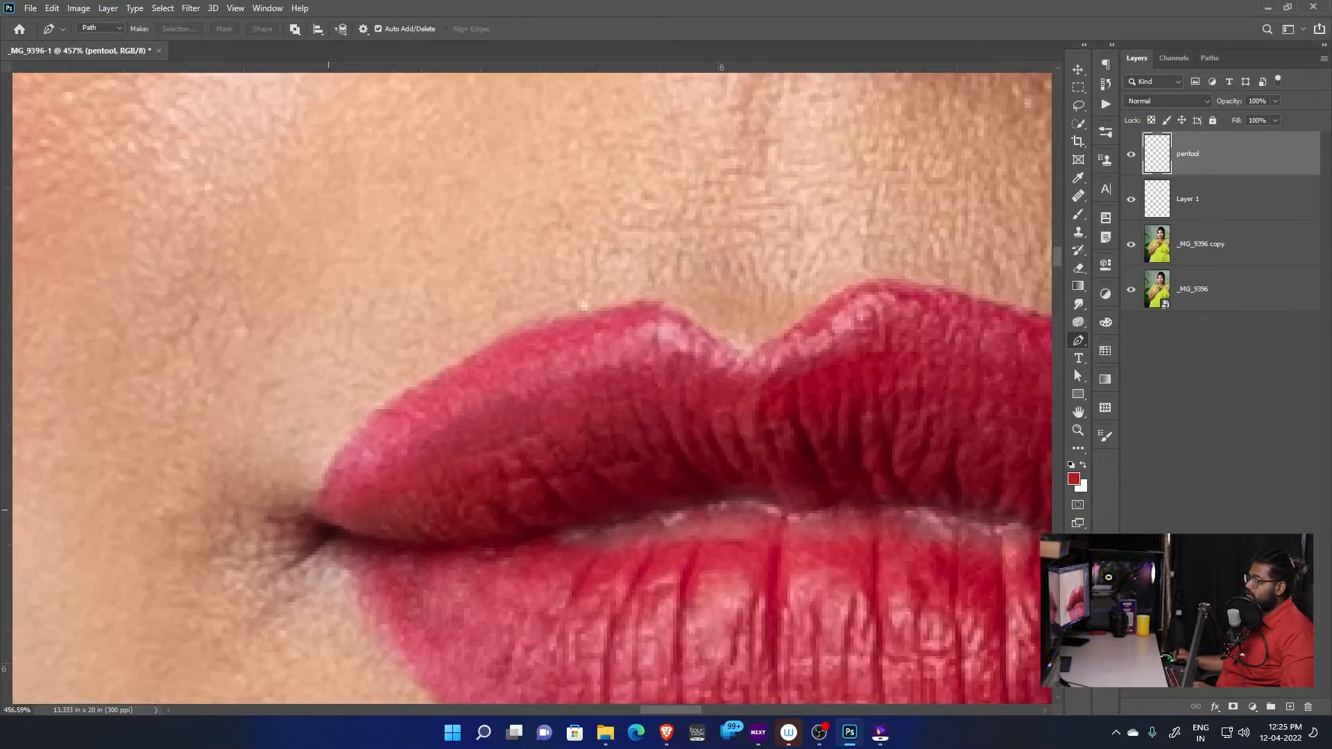
{"action": "left_click_drag", "start_coordinate": [722, 340], "coordinate": [497, 235]}
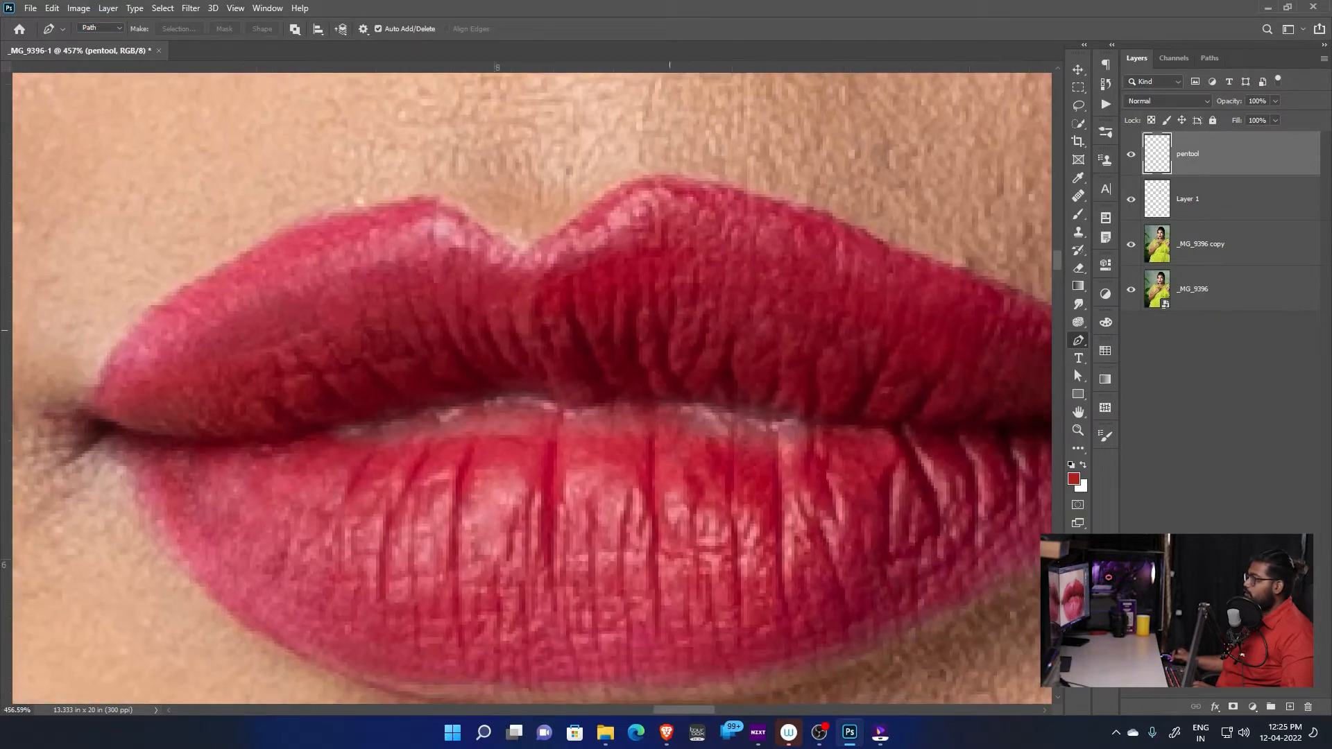
{"action": "left_click_drag", "start_coordinate": [384, 443], "coordinate": [724, 396]}
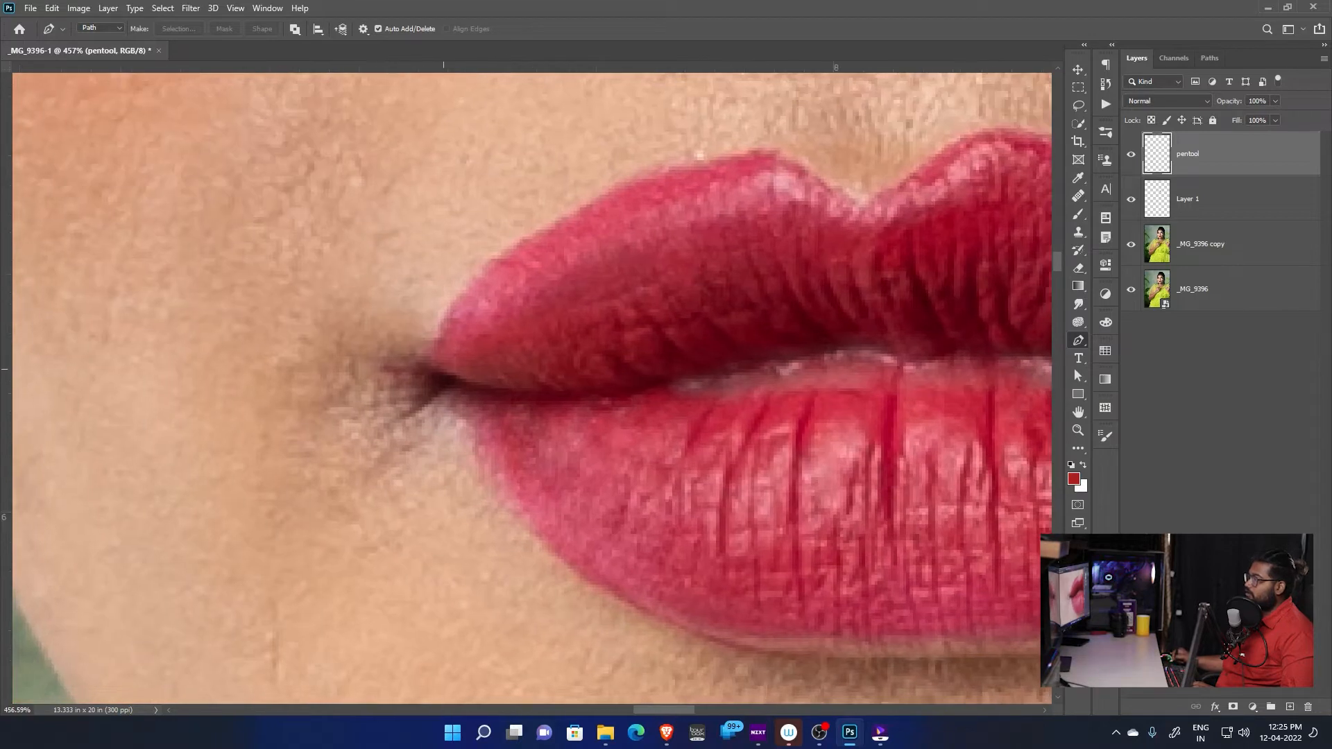
{"action": "left_click", "coordinate": [444, 366]}
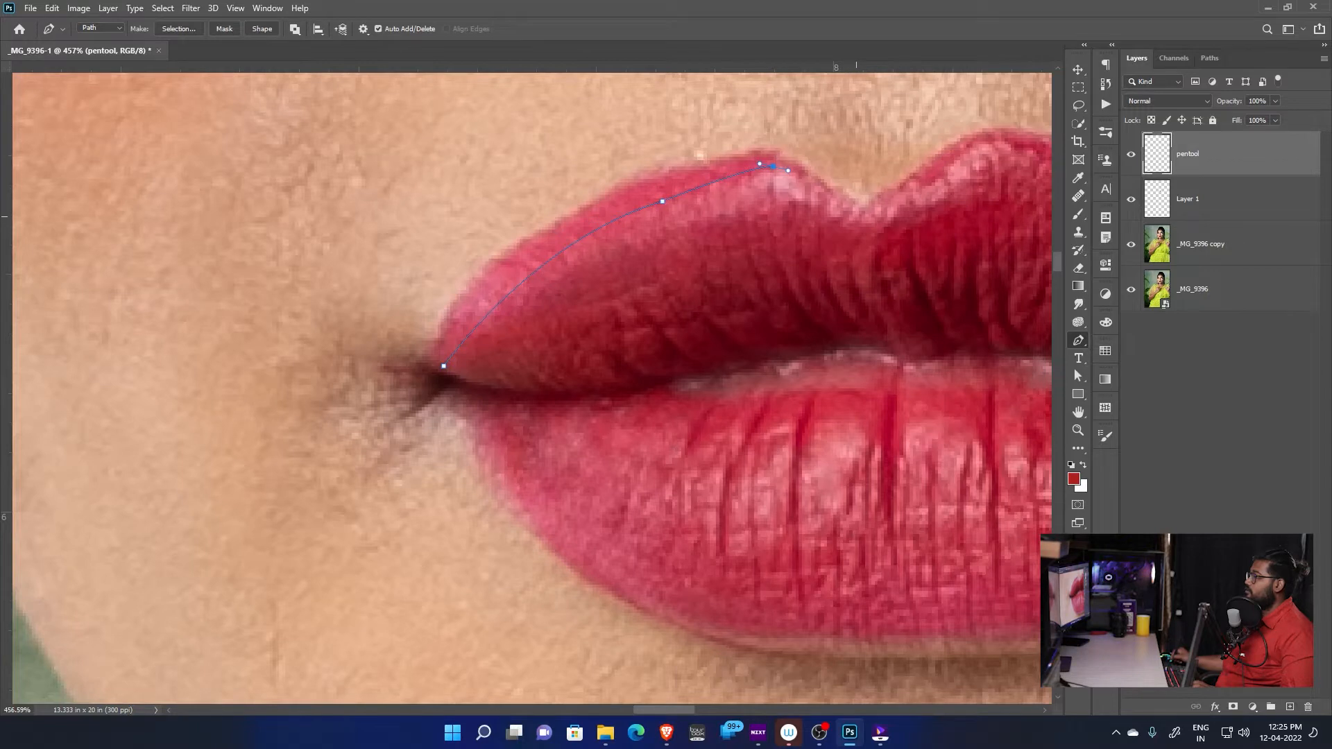
{"action": "left_click_drag", "start_coordinate": [914, 230], "coordinate": [723, 333]}
{"action": "key", "text": "ctrl+z"}
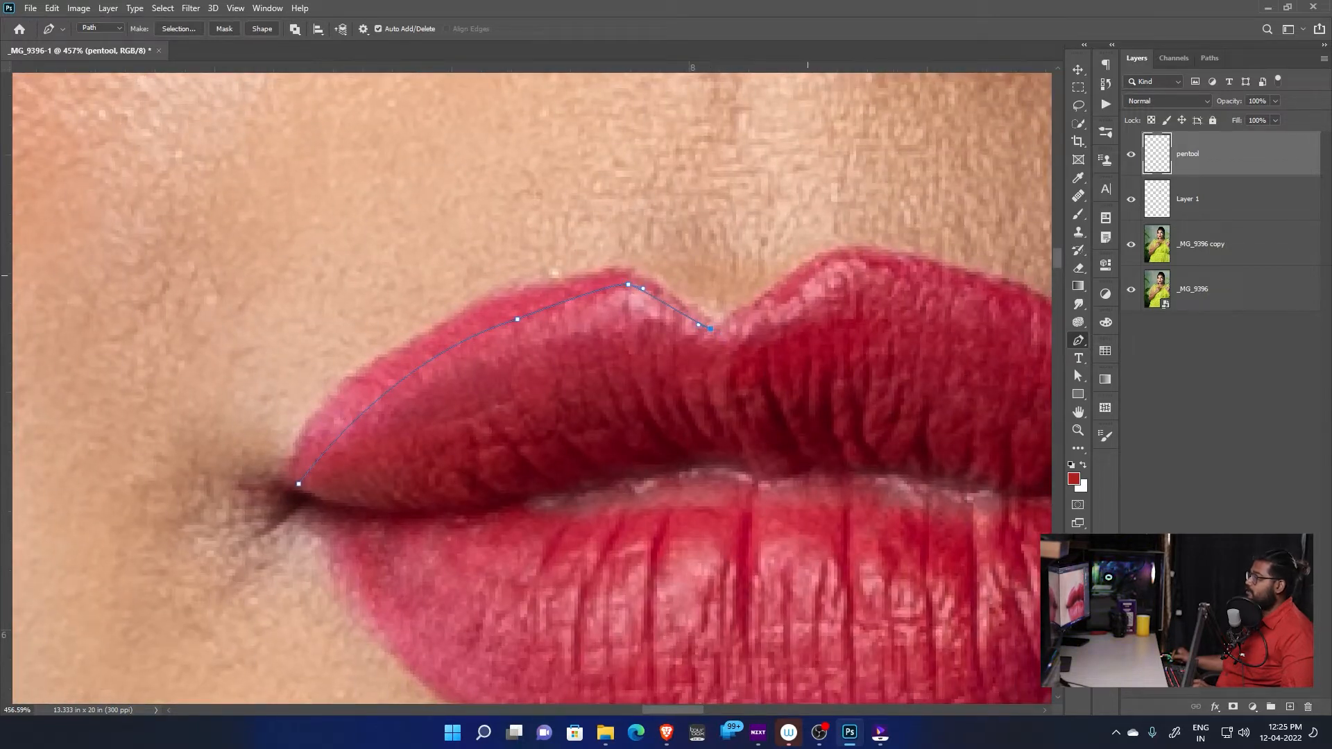
Continue the path over the upper lip's right peak and along its edge around the right mouth corner
{"action": "left_click_drag", "start_coordinate": [809, 275], "coordinate": [836, 259]}
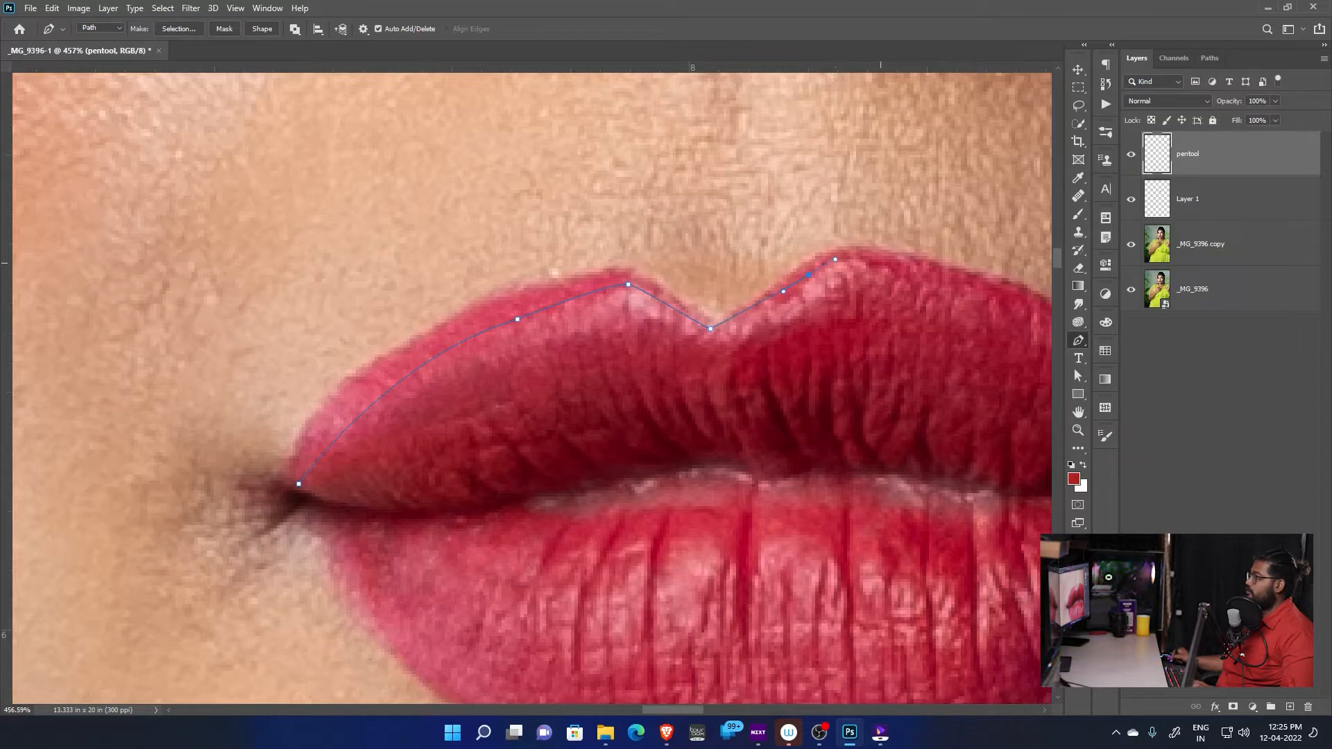
{"action": "left_click_drag", "start_coordinate": [909, 279], "coordinate": [915, 274]}
{"action": "left_click_drag", "start_coordinate": [923, 348], "coordinate": [671, 292]}
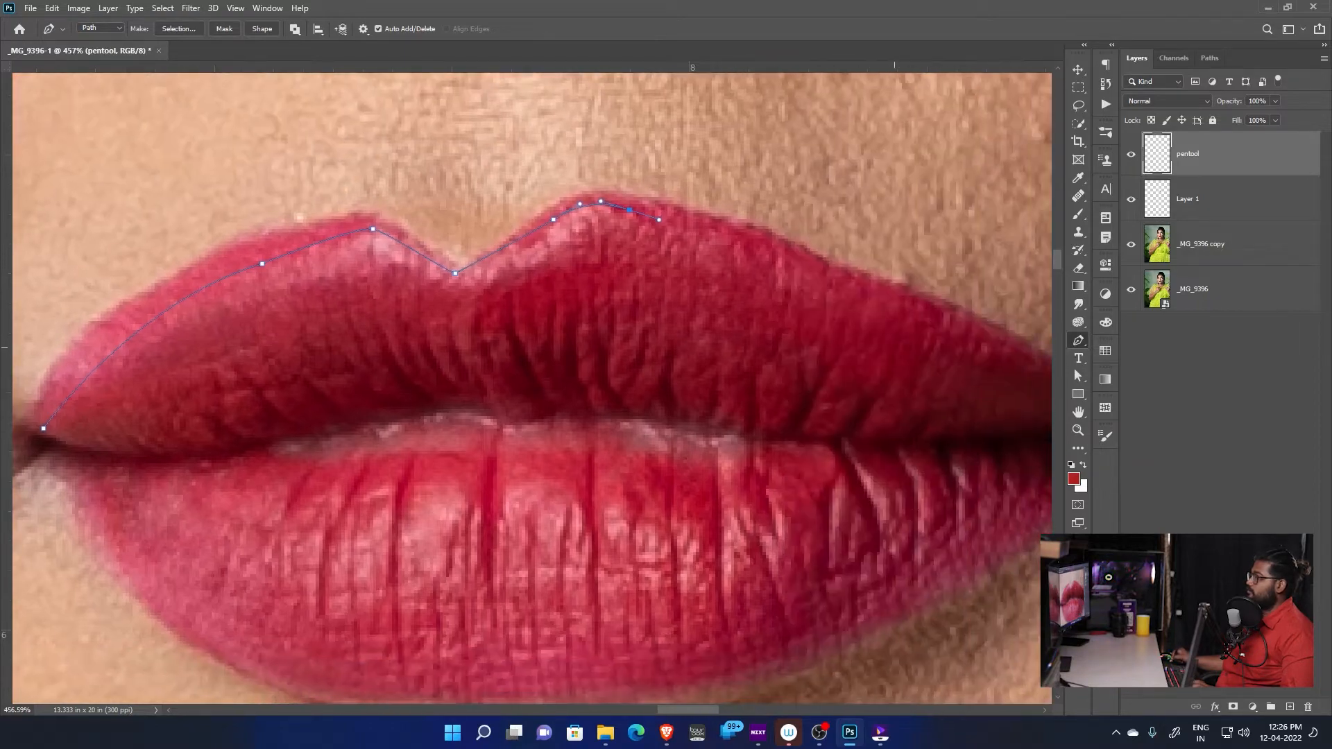
{"action": "left_click_drag", "start_coordinate": [848, 285], "coordinate": [691, 286]}
{"action": "key", "text": "ctrl+z"}
{"action": "left_click", "coordinate": [825, 345]}
{"action": "left_click_drag", "start_coordinate": [825, 344], "coordinate": [701, 316]}
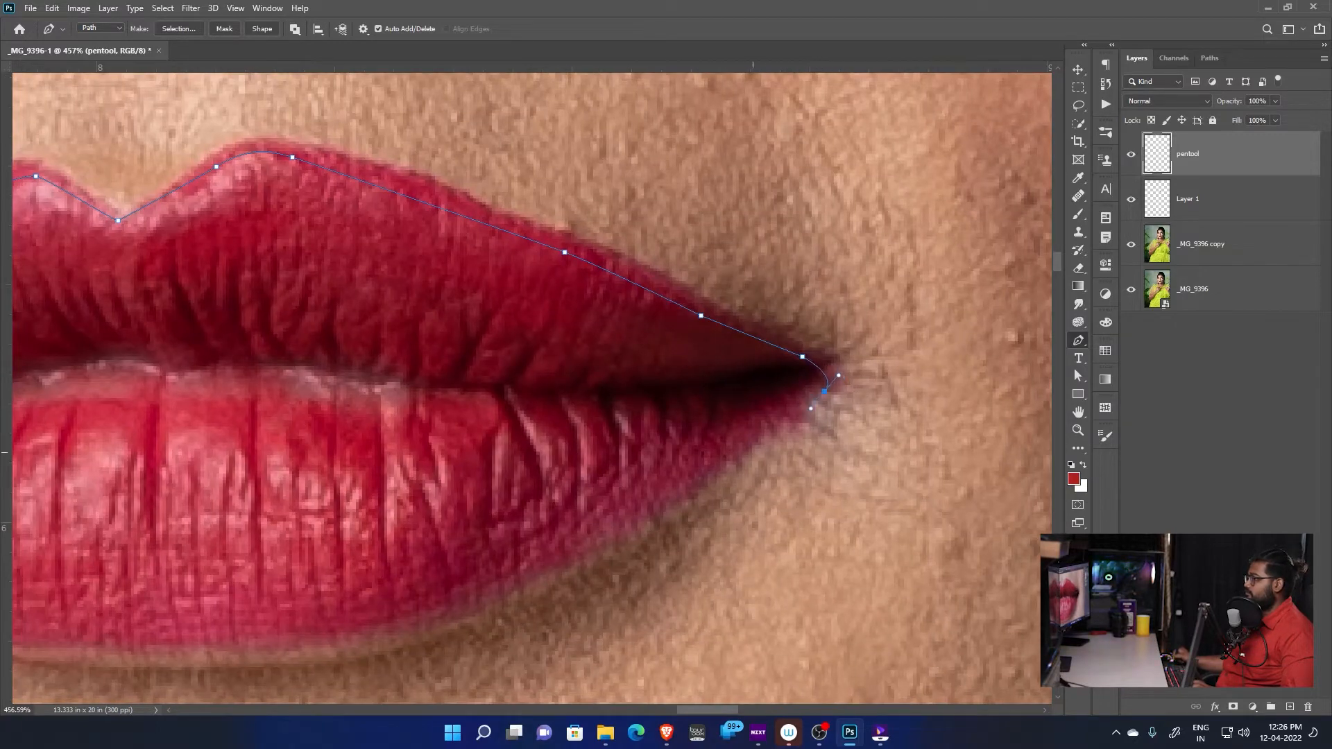
Trace the lower lip's outer edge with curved path segments from the right mouth corner to near the left corner
{"action": "left_click", "coordinate": [741, 458]}
{"action": "left_click_drag", "start_coordinate": [742, 458], "coordinate": [969, 285]}
{"action": "left_click_drag", "start_coordinate": [597, 480], "coordinate": [596, 481]}
{"action": "left_click_drag", "start_coordinate": [532, 502], "coordinate": [712, 508]}
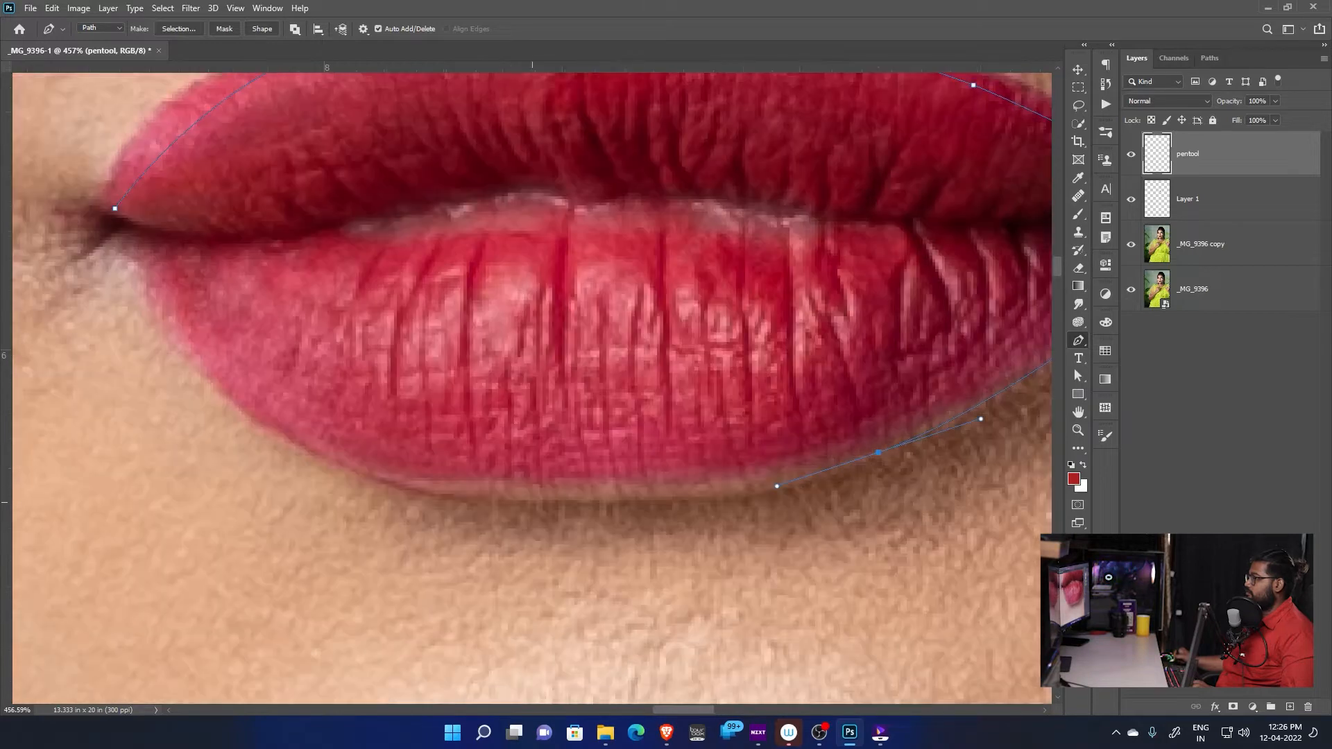
{"action": "left_click_drag", "start_coordinate": [878, 452], "coordinate": [1017, 467]}
{"action": "left_click_drag", "start_coordinate": [873, 539], "coordinate": [984, 580]}
{"action": "left_click_drag", "start_coordinate": [417, 402], "coordinate": [582, 578]}
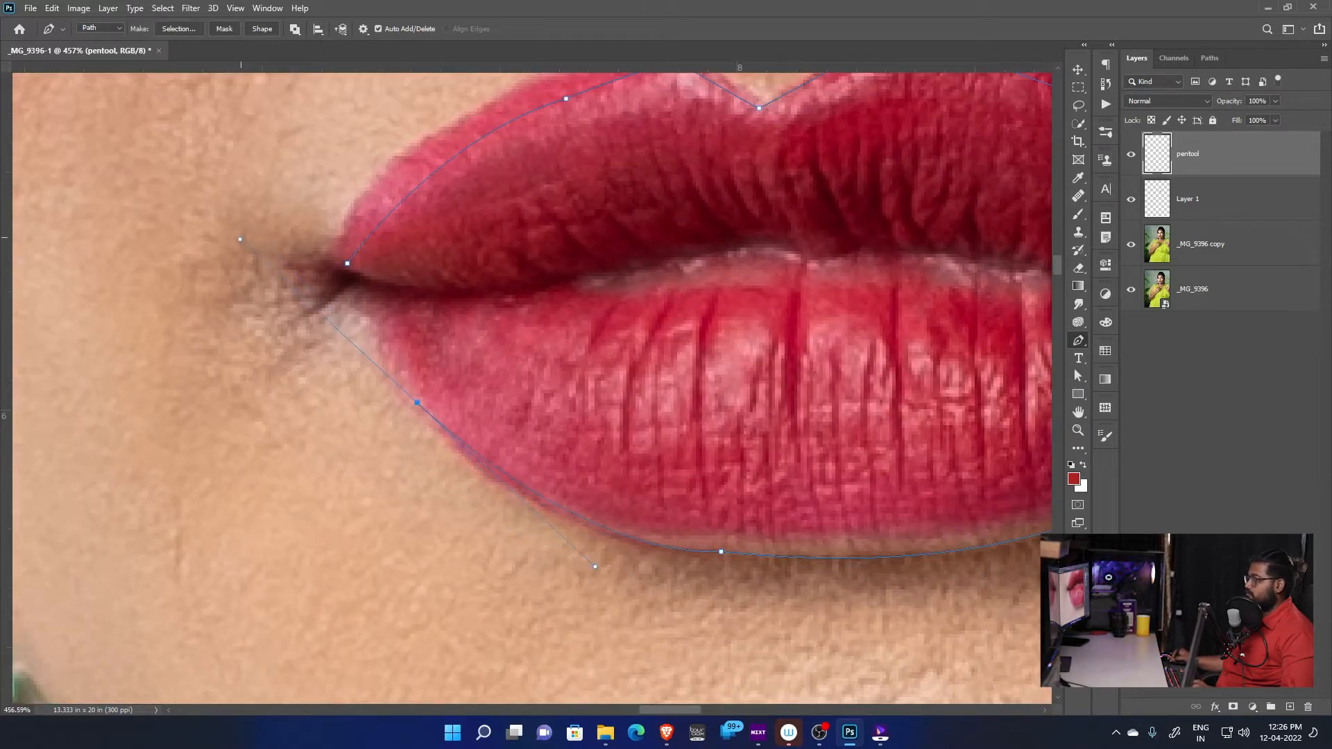
Curve the path around the left mouth corner and close it at the starting anchor point
{"action": "left_click_drag", "start_coordinate": [403, 298], "coordinate": [460, 440]}
{"action": "left_click_drag", "start_coordinate": [378, 446], "coordinate": [369, 428]}
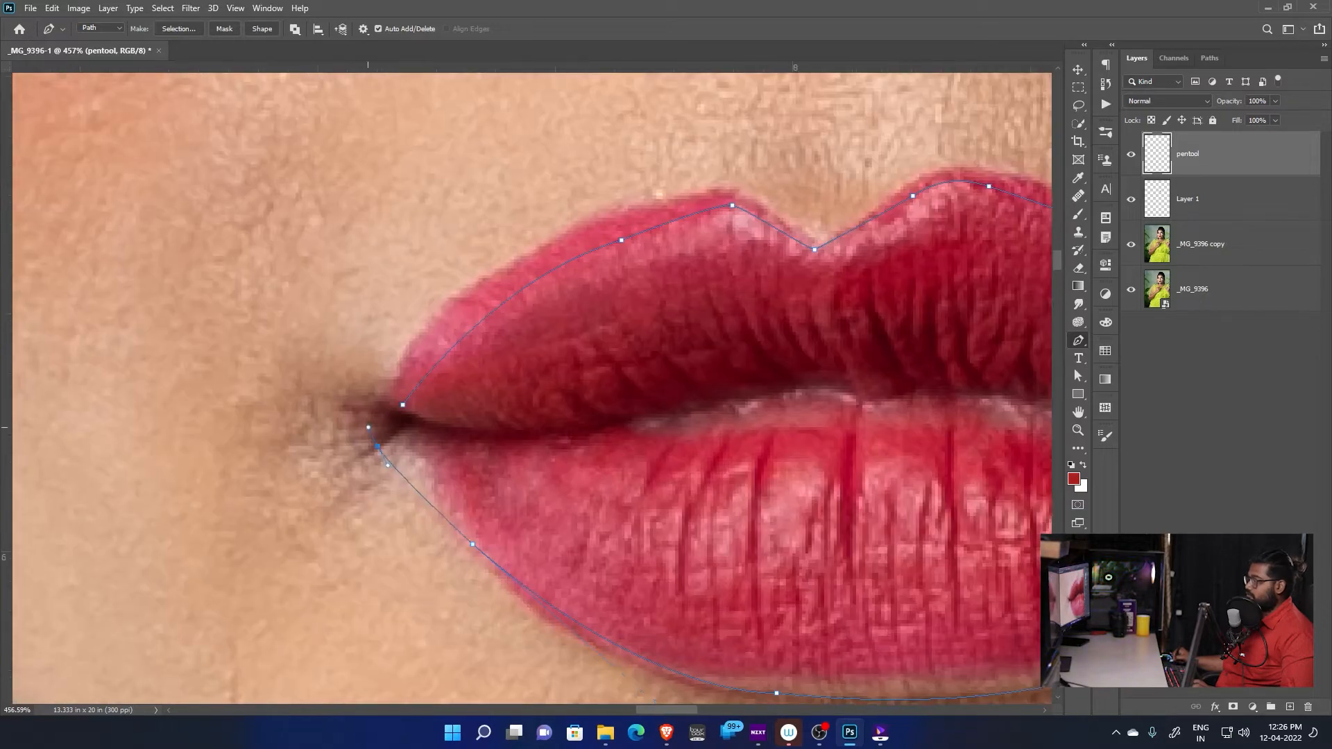
{"action": "key", "text": "ctrl+z"}
{"action": "scroll", "coordinate": [548, 478], "scroll_direction": "down", "scroll_amount": 5}
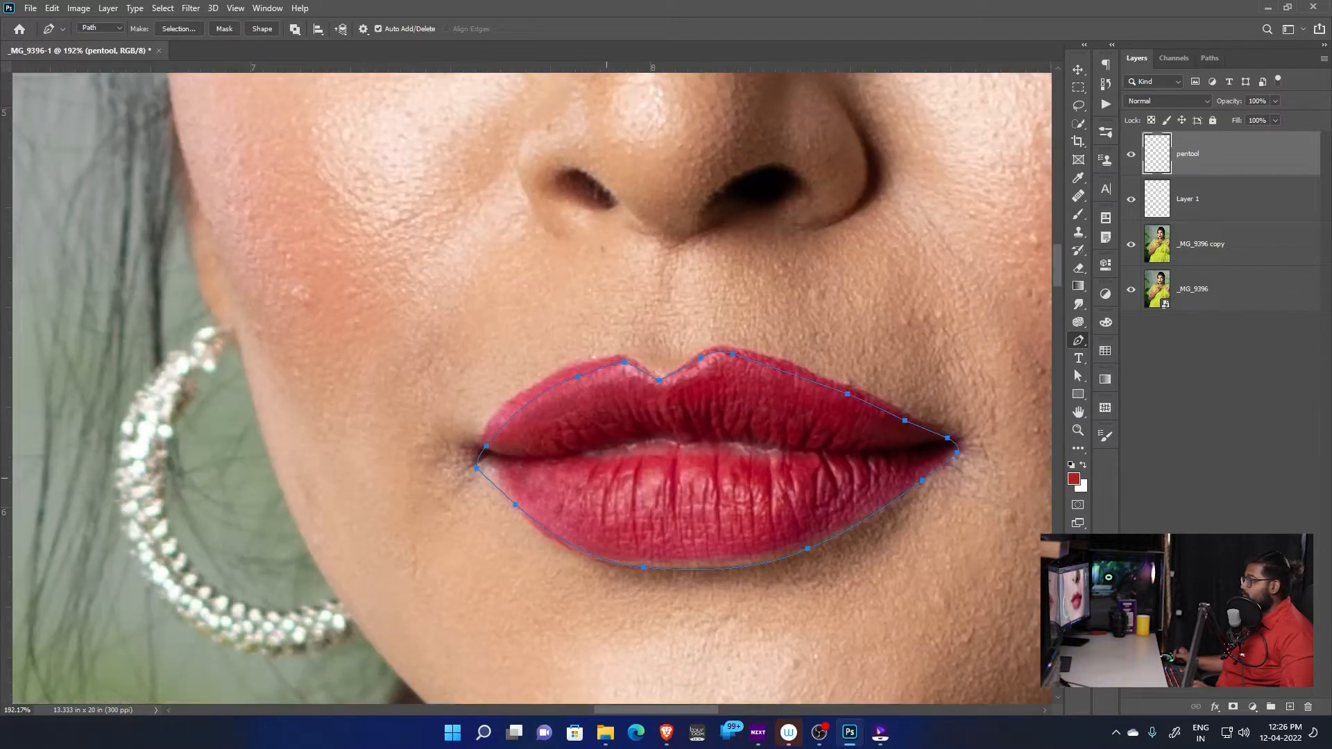
Convert the closed path around the lips into a selection
{"action": "scroll", "coordinate": [624, 564], "scroll_direction": "up", "scroll_amount": 3}
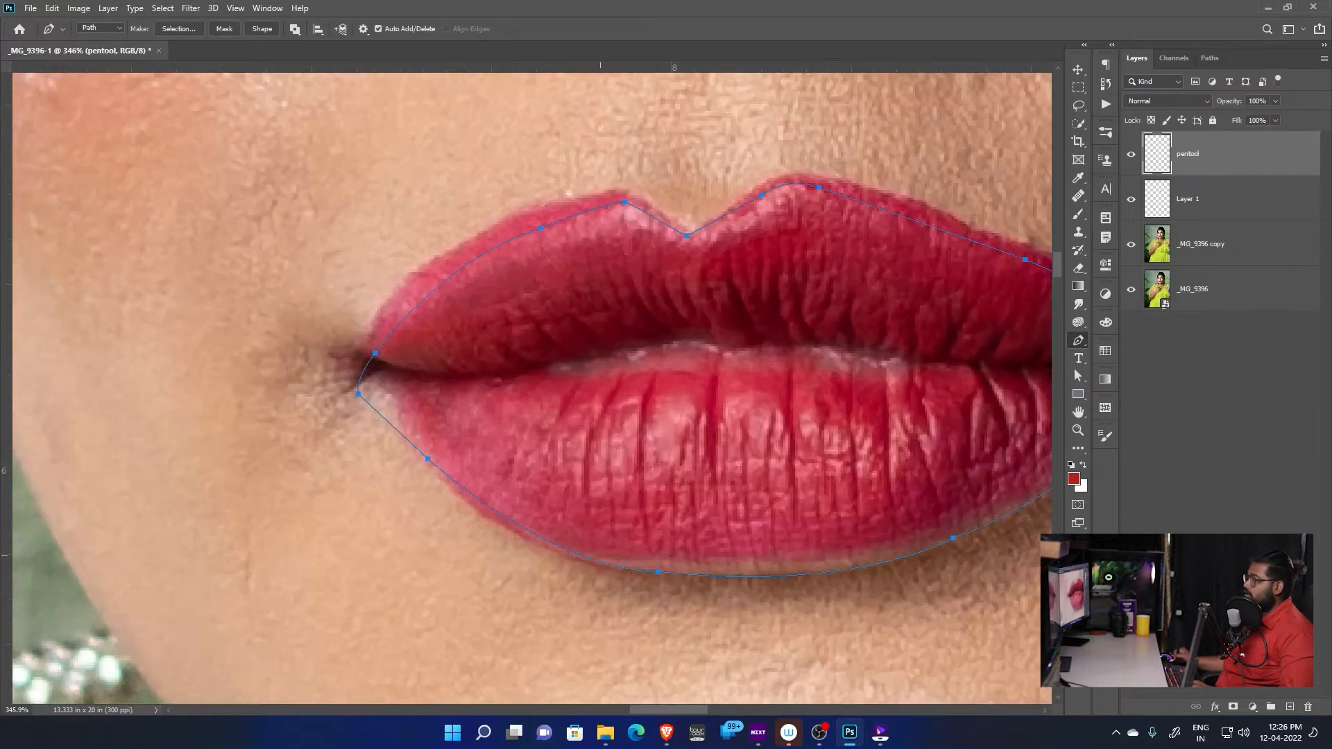
{"action": "left_click_drag", "start_coordinate": [905, 272], "coordinate": [782, 305]}
{"action": "left_click_drag", "start_coordinate": [939, 308], "coordinate": [787, 306]}
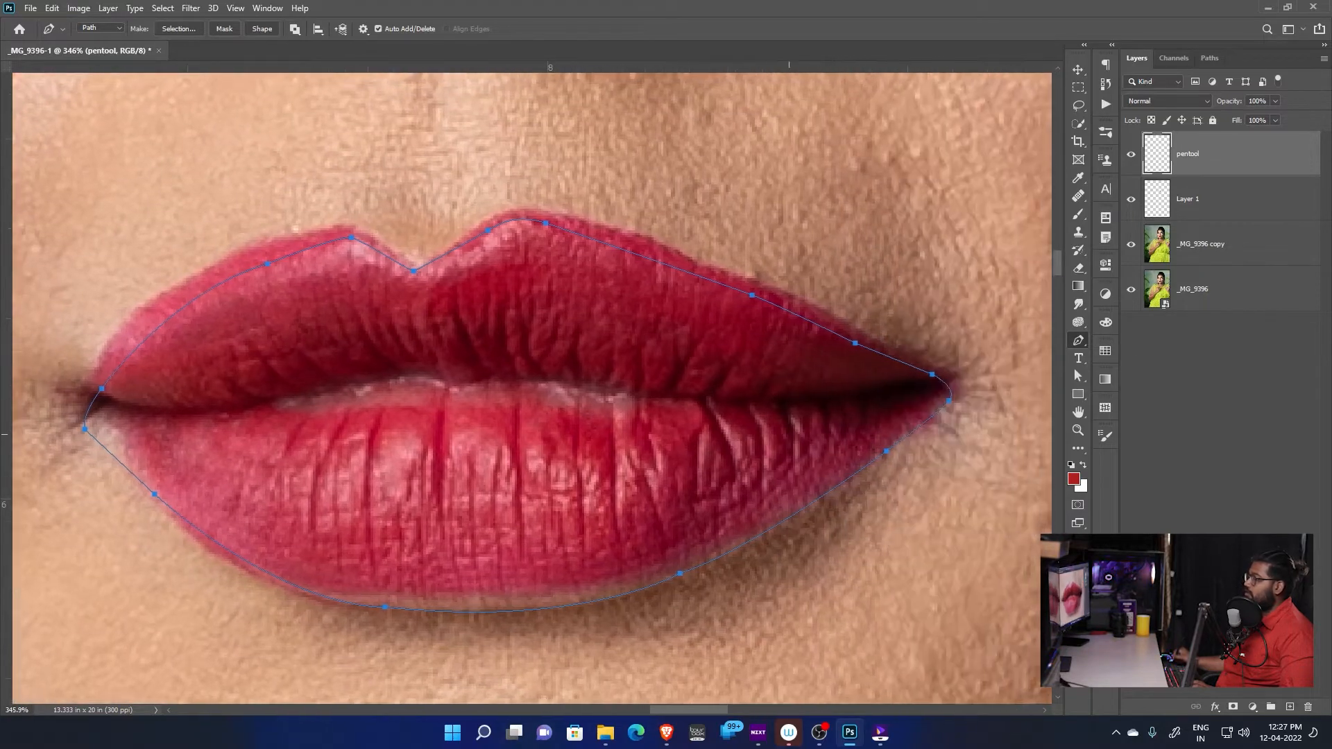
{"action": "left_click_drag", "start_coordinate": [497, 489], "coordinate": [552, 435]}
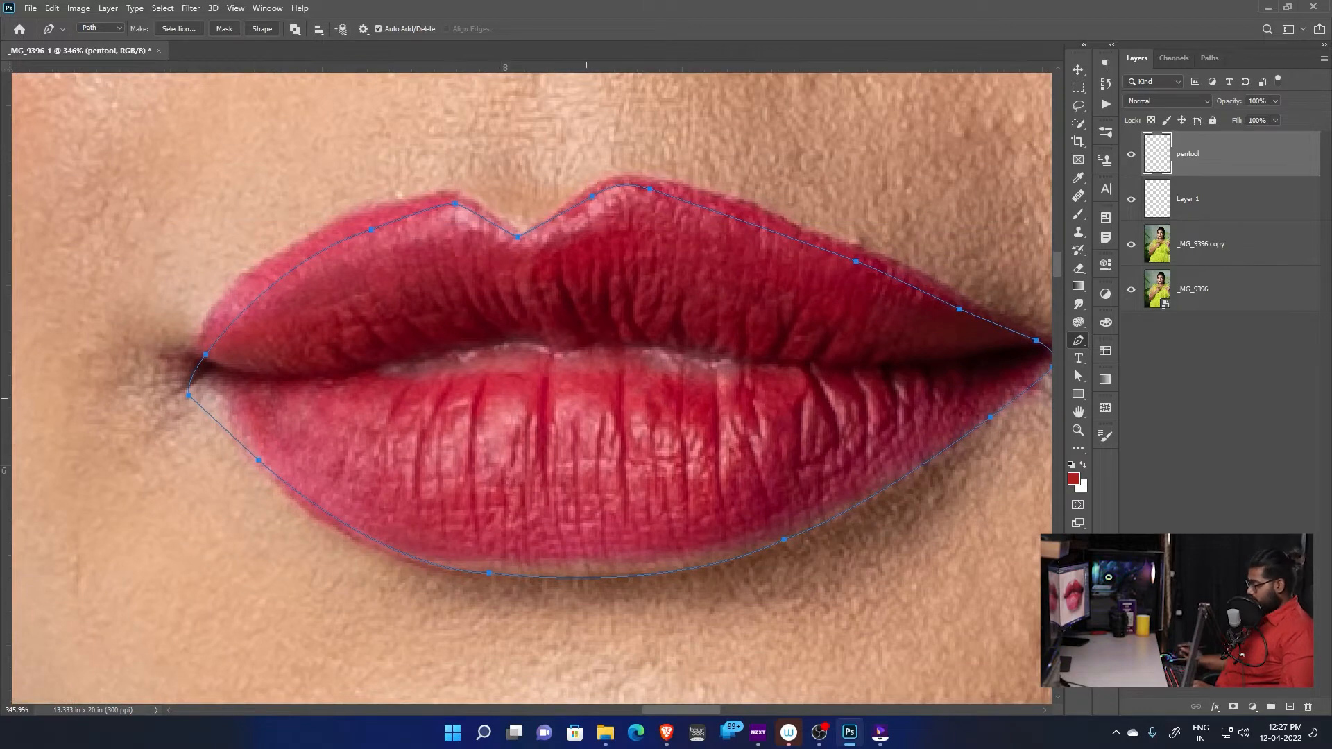
{"action": "key", "text": "ctrl+Return"}
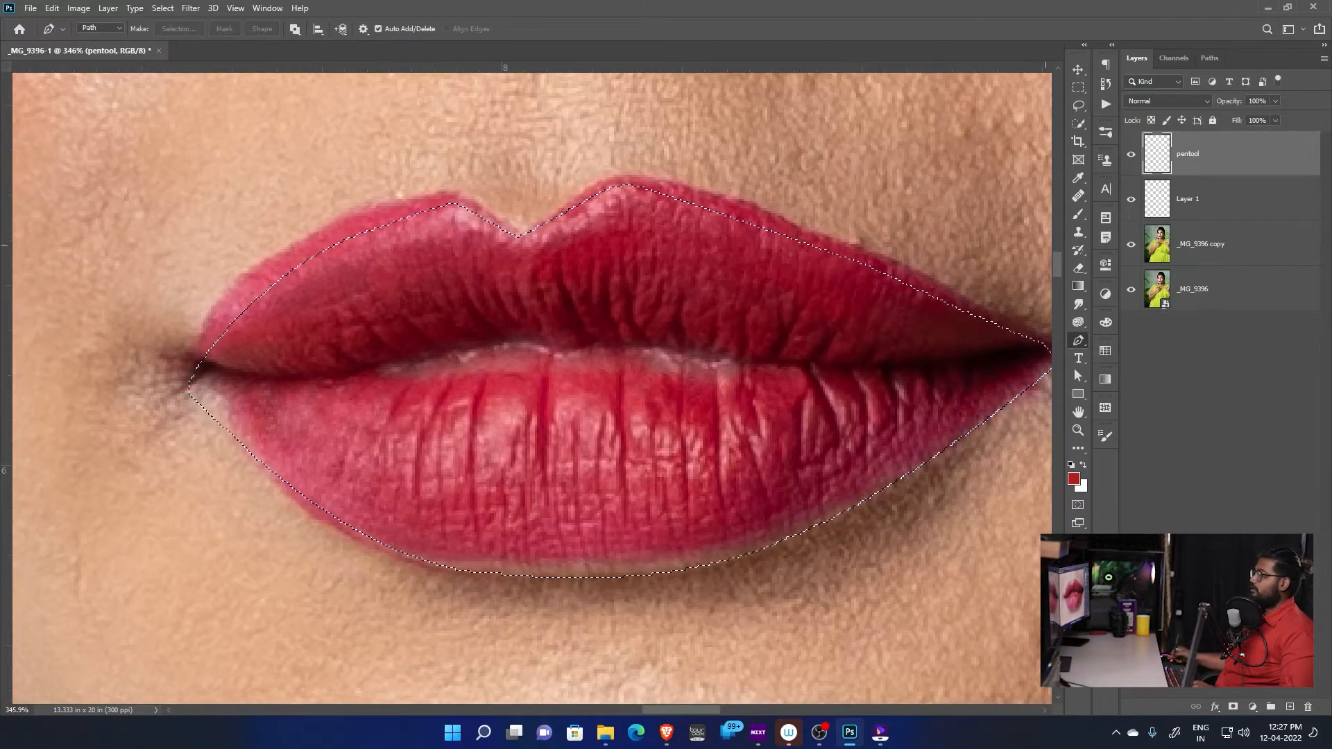
{"action": "scroll", "coordinate": [569, 313], "scroll_direction": "down", "scroll_amount": 3}
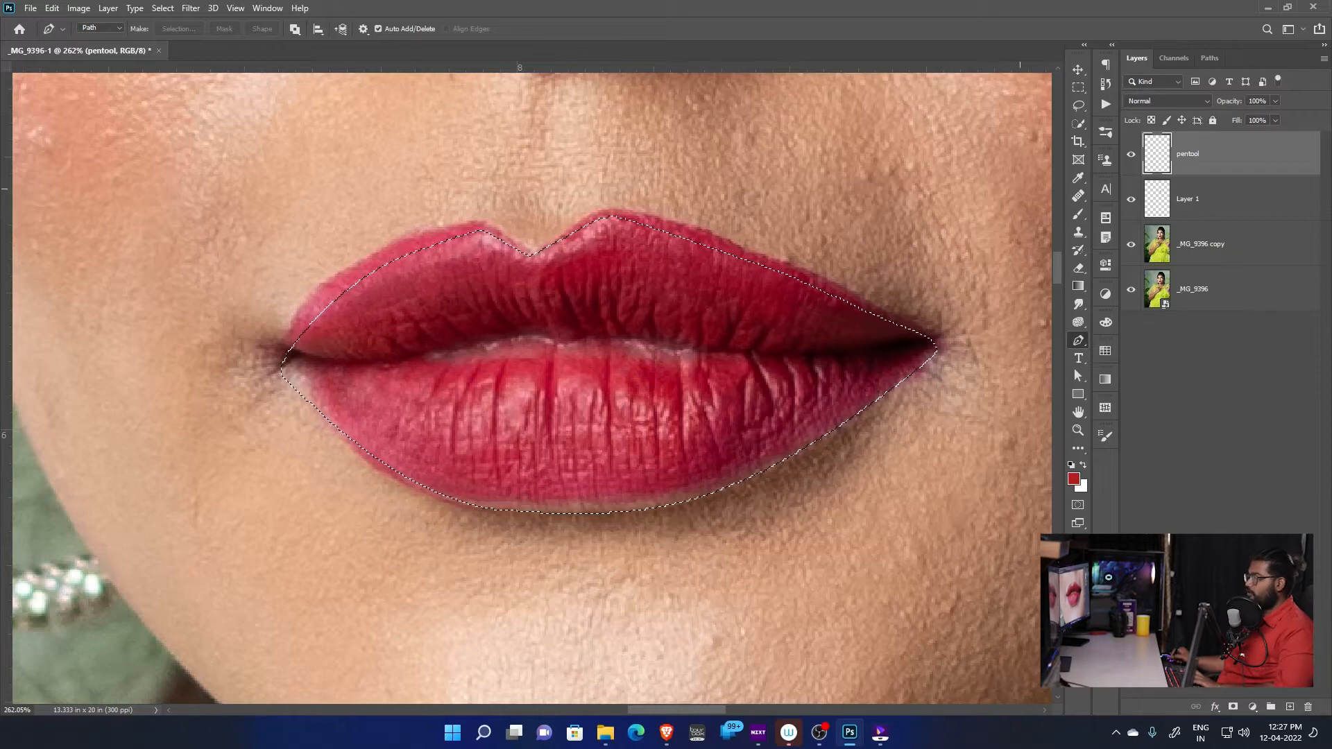
Show the lip selection as a Quick Mask and examine its edges around both mouth corners and the lower lip
{"action": "key", "text": "q"}
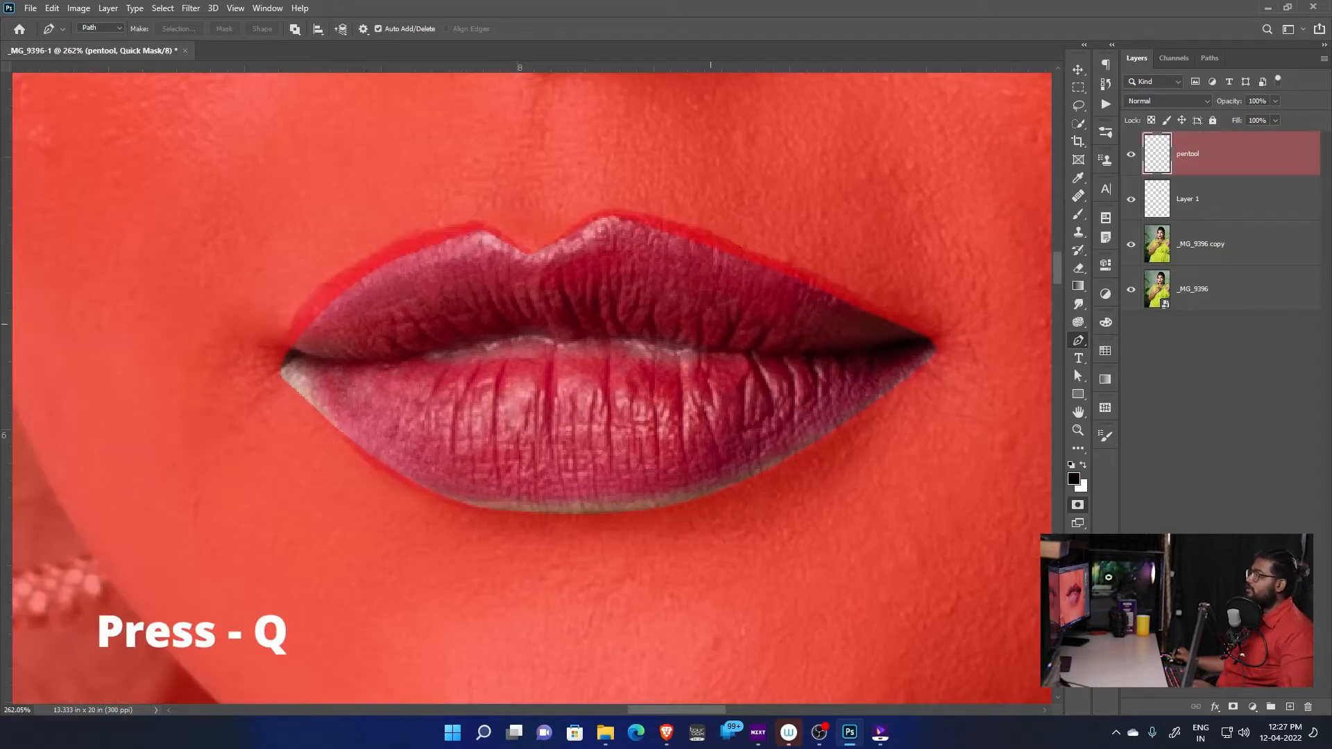
{"action": "scroll", "coordinate": [654, 328], "scroll_direction": "up", "scroll_amount": 3}
{"action": "left_click_drag", "start_coordinate": [876, 313], "coordinate": [725, 353]}
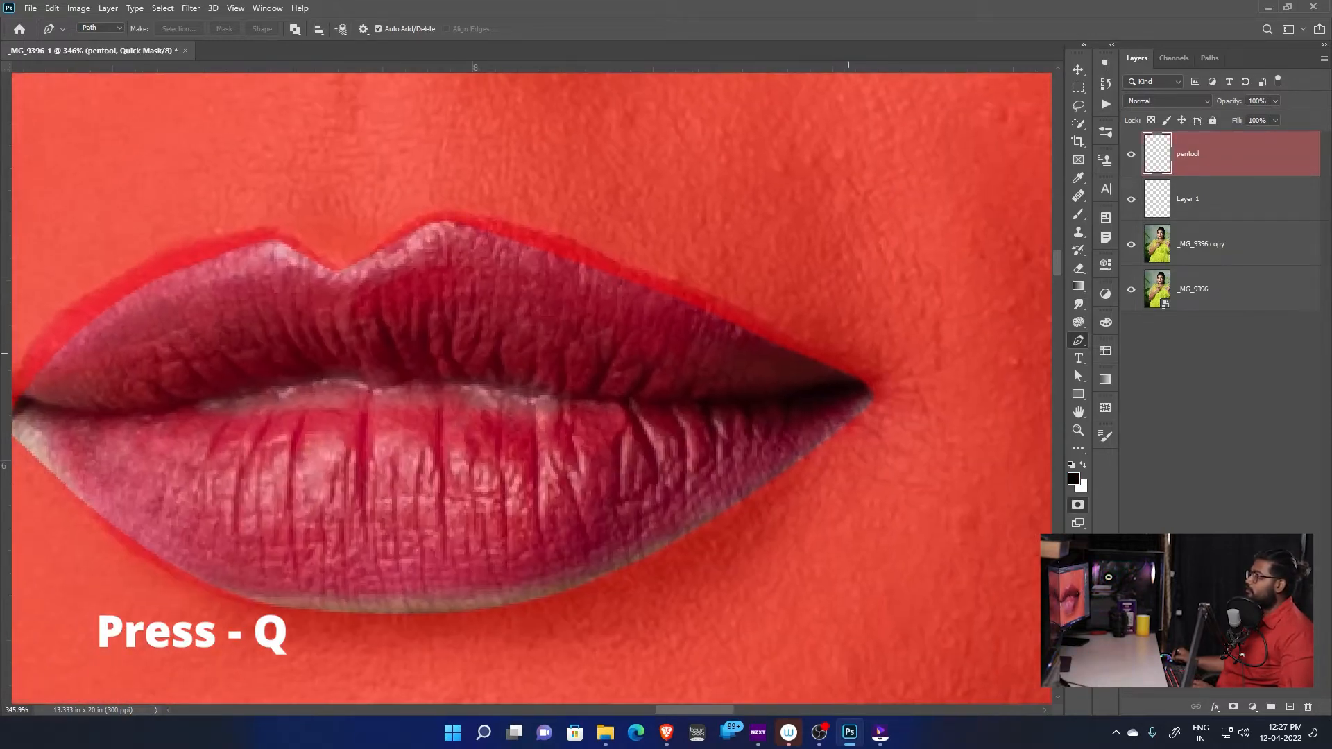
{"action": "left_click_drag", "start_coordinate": [562, 312], "coordinate": [813, 409]}
{"action": "scroll", "coordinate": [283, 535], "scroll_direction": "up", "scroll_amount": 4}
{"action": "scroll", "coordinate": [284, 535], "scroll_direction": "up", "scroll_amount": 2}
{"action": "left_click_drag", "start_coordinate": [232, 499], "coordinate": [341, 319]}
{"action": "scroll", "coordinate": [342, 319], "scroll_direction": "down", "scroll_amount": 5}
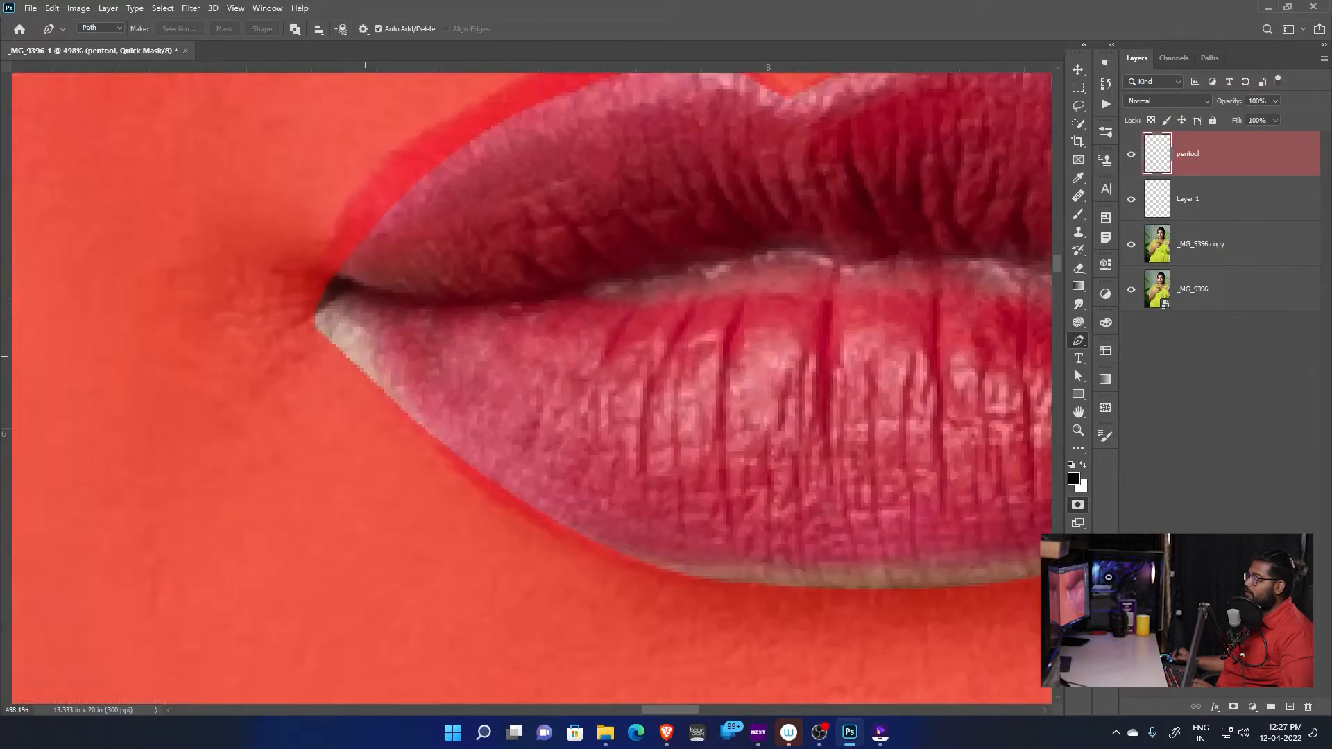
{"action": "left_click_drag", "start_coordinate": [932, 516], "coordinate": [706, 496]}
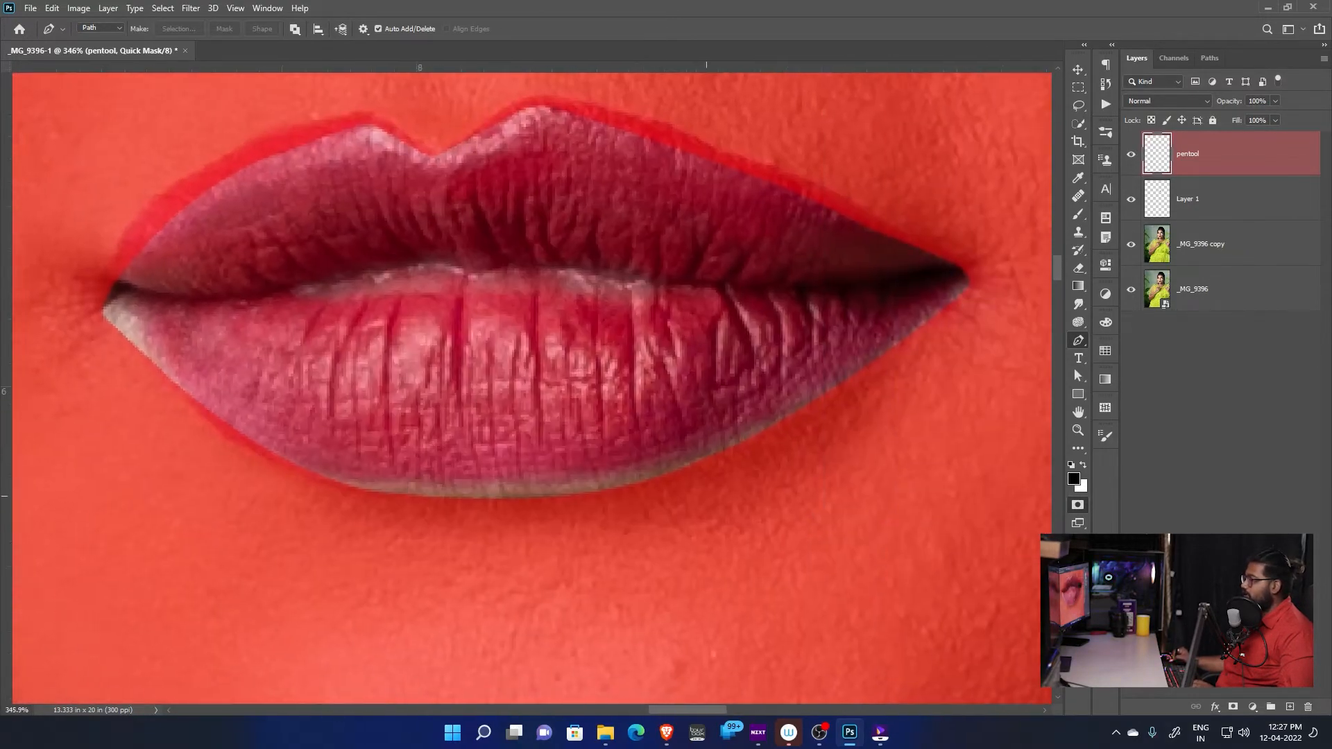
{"action": "left_click_drag", "start_coordinate": [286, 349], "coordinate": [401, 401]}
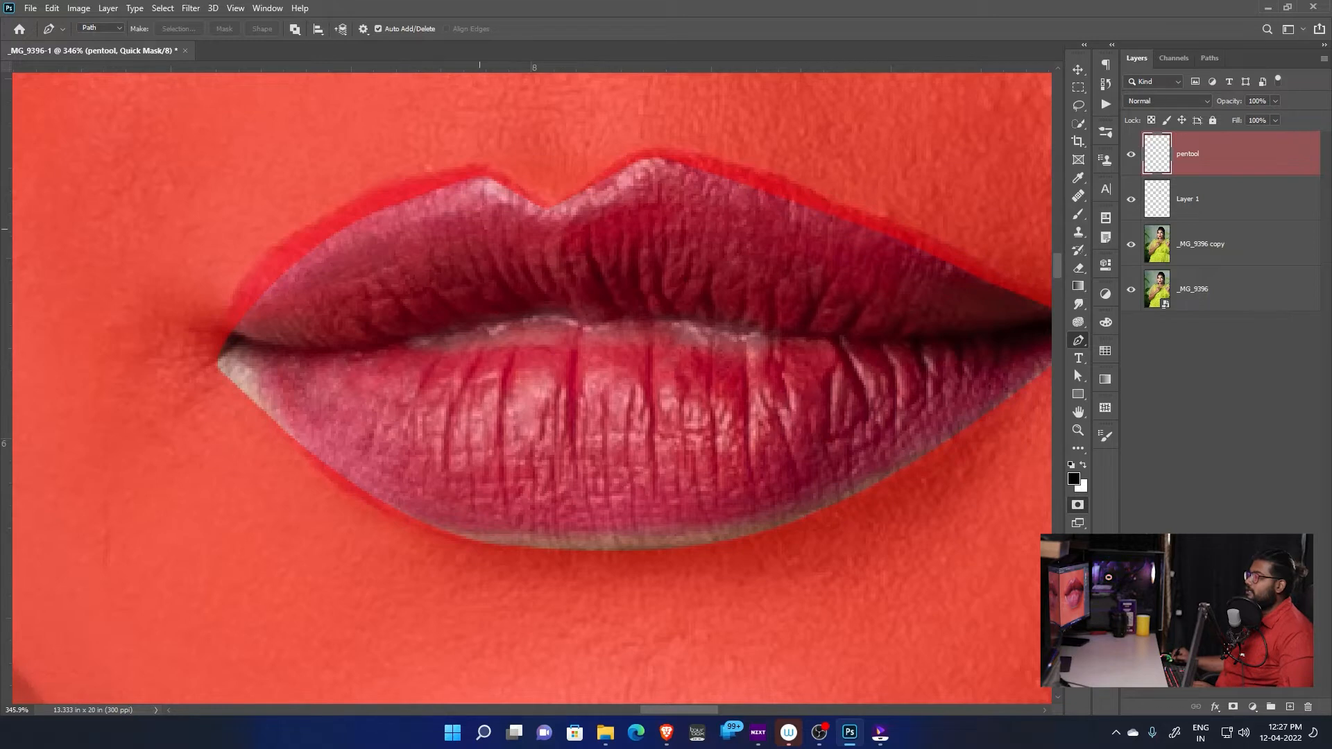
Soften the lip mask with a Gaussian Blur of 3.5 pixels radius and turn it back into a selection
{"action": "left_click", "coordinate": [191, 8]}
{"action": "mouse_move", "coordinate": [222, 165]}
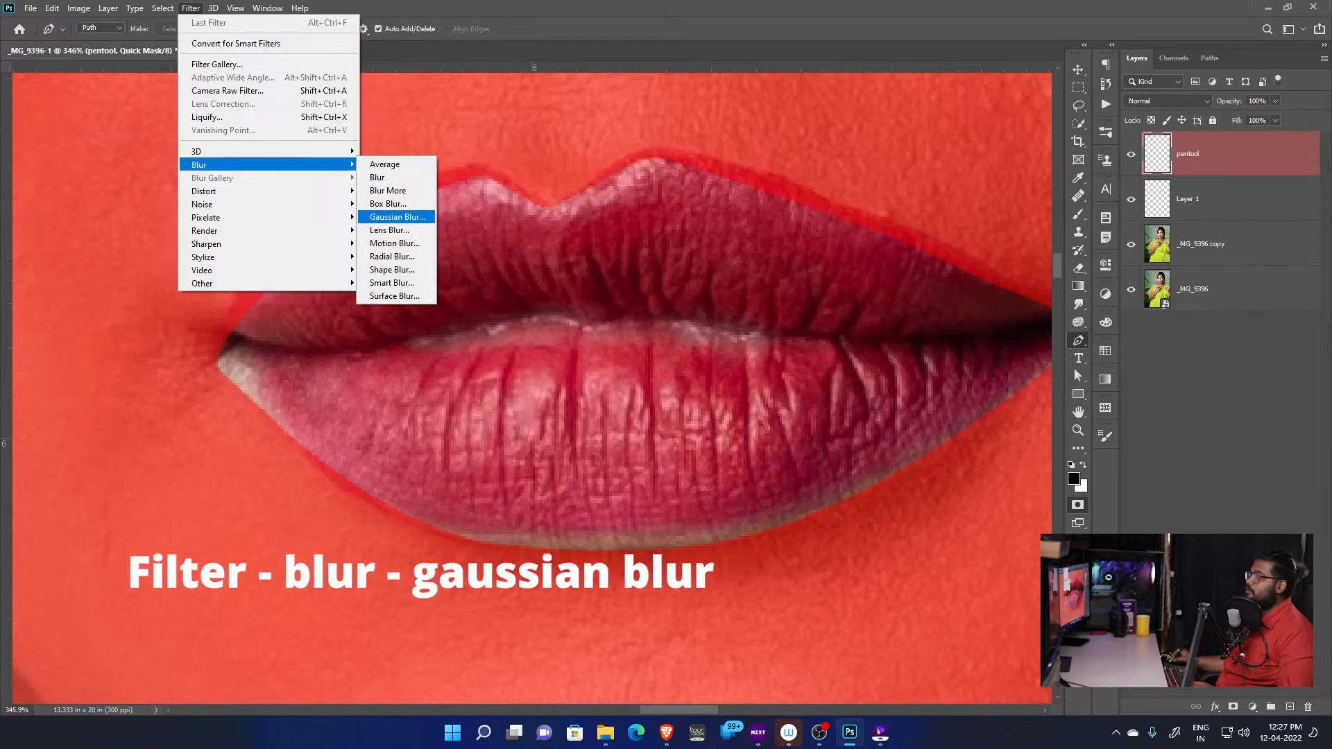
{"action": "left_click", "coordinate": [398, 216]}
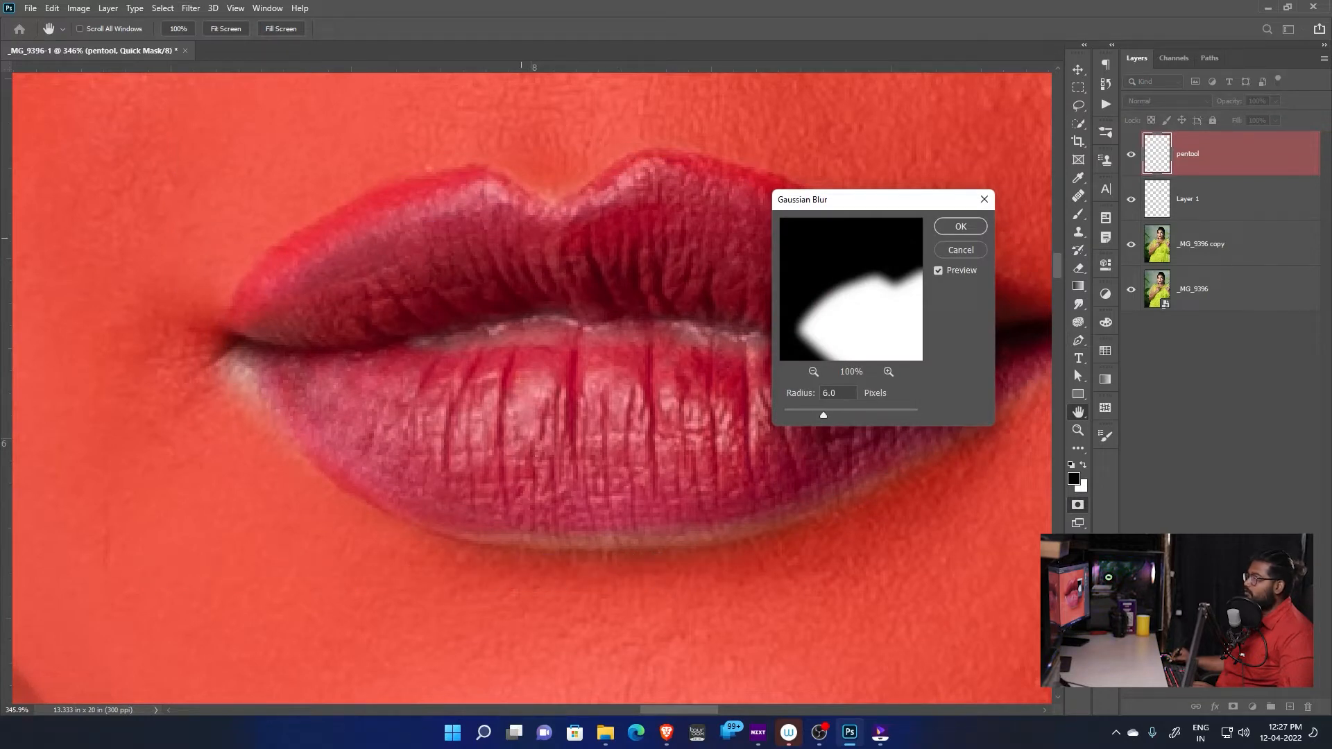
{"action": "left_click_drag", "start_coordinate": [823, 416], "coordinate": [752, 429]}
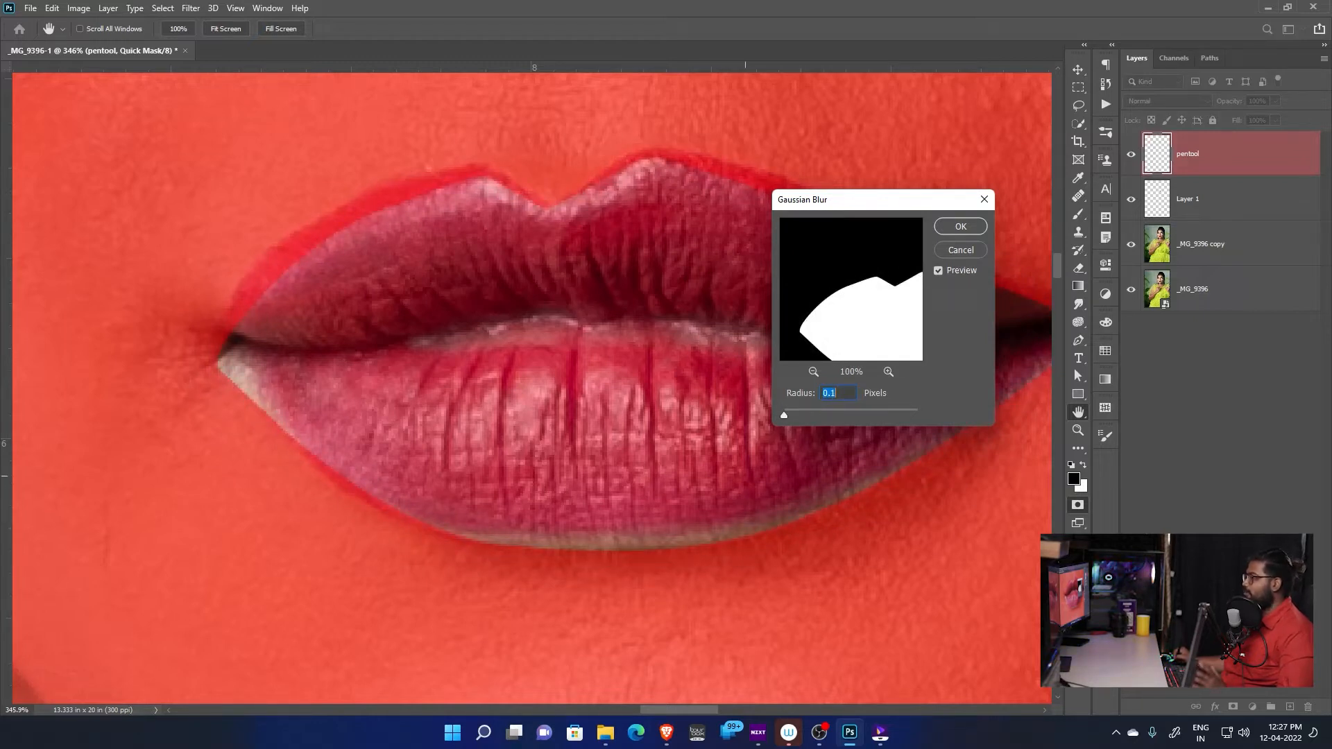
{"action": "left_click_drag", "start_coordinate": [784, 416], "coordinate": [808, 415]}
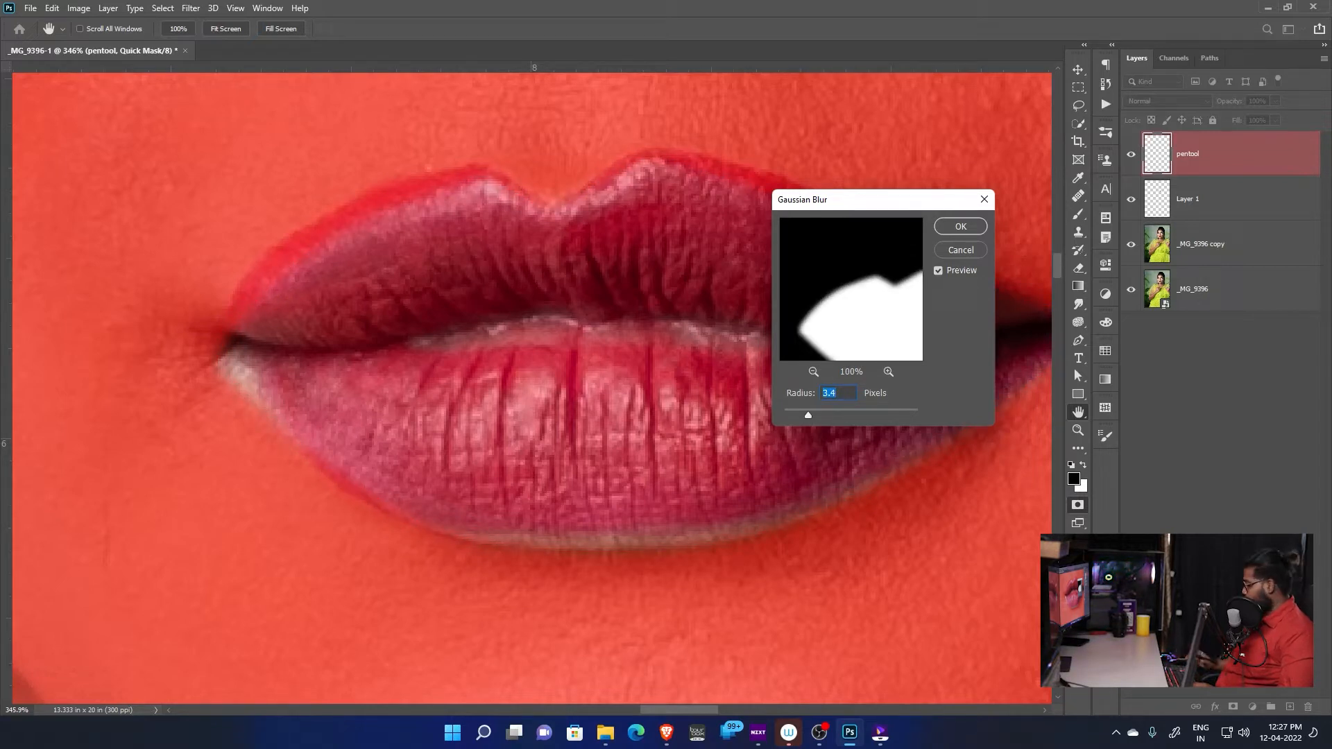
{"action": "type", "text": ".5"}
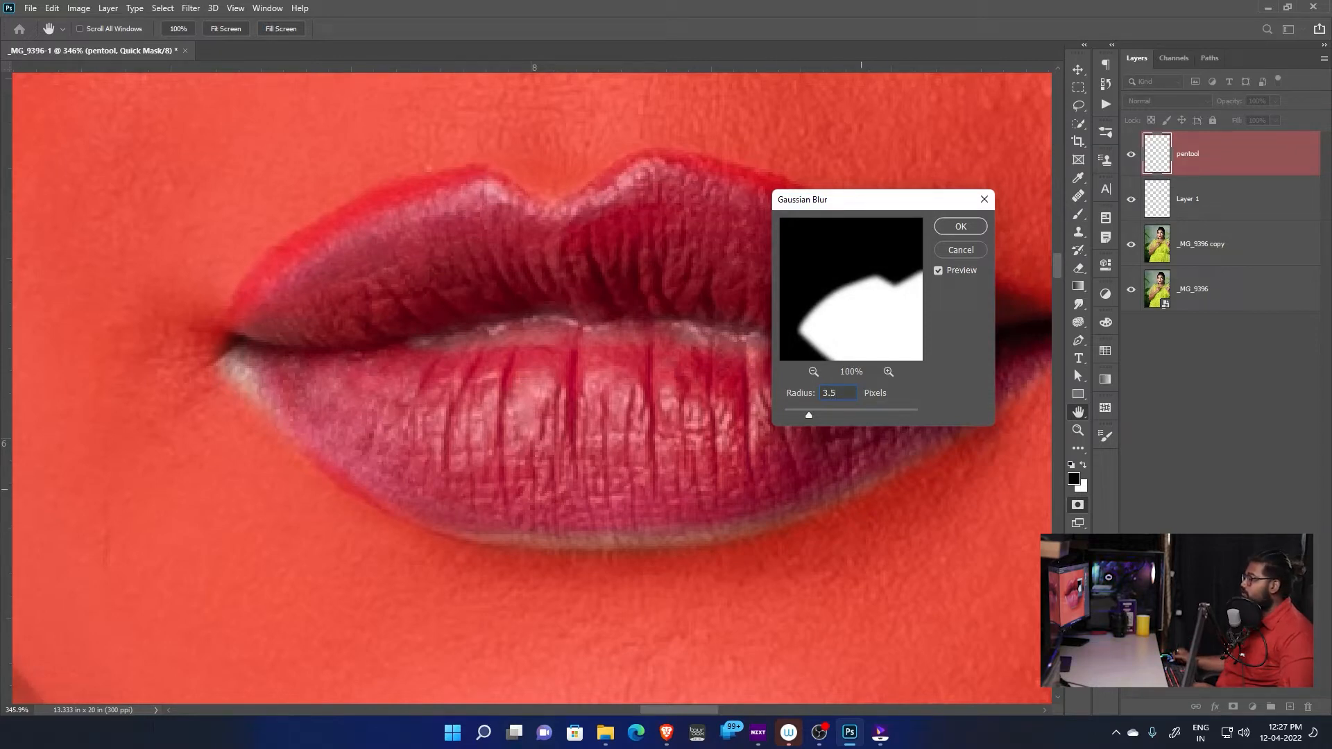
{"action": "key", "text": "Return"}
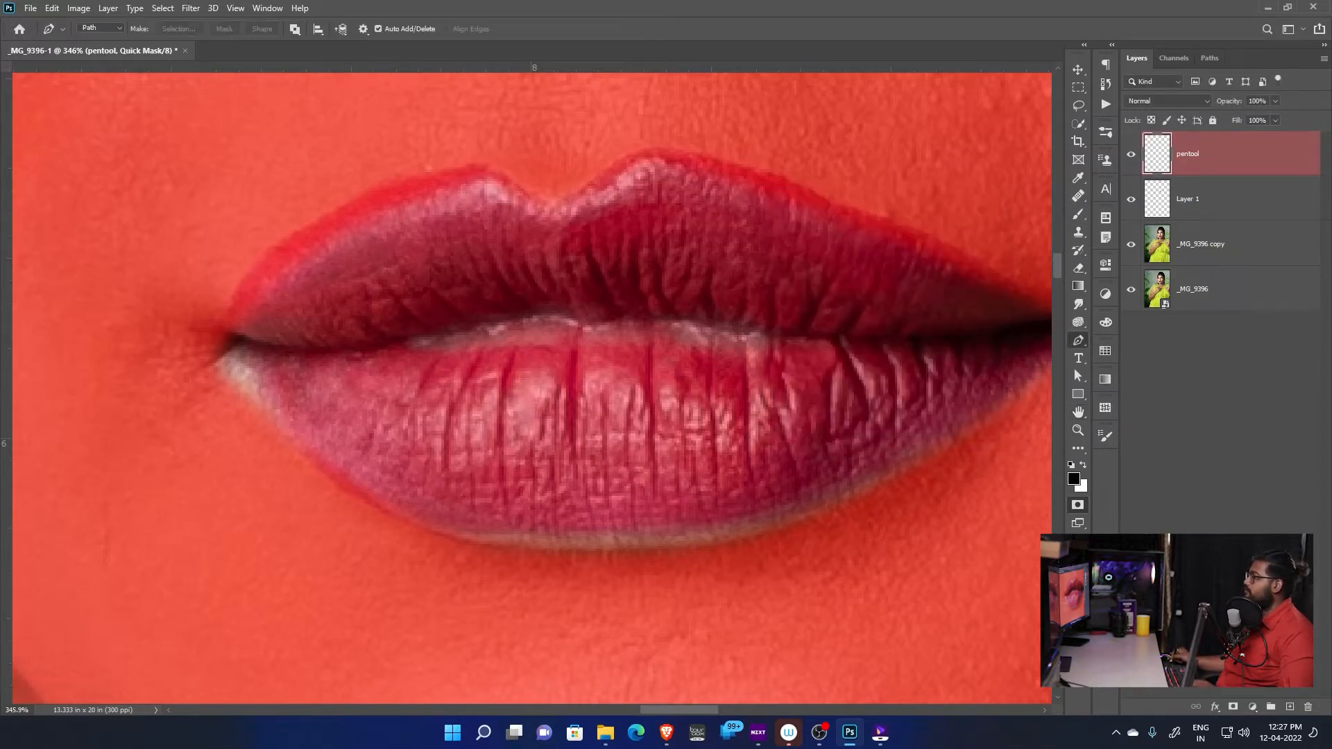
{"action": "key", "text": "q"}
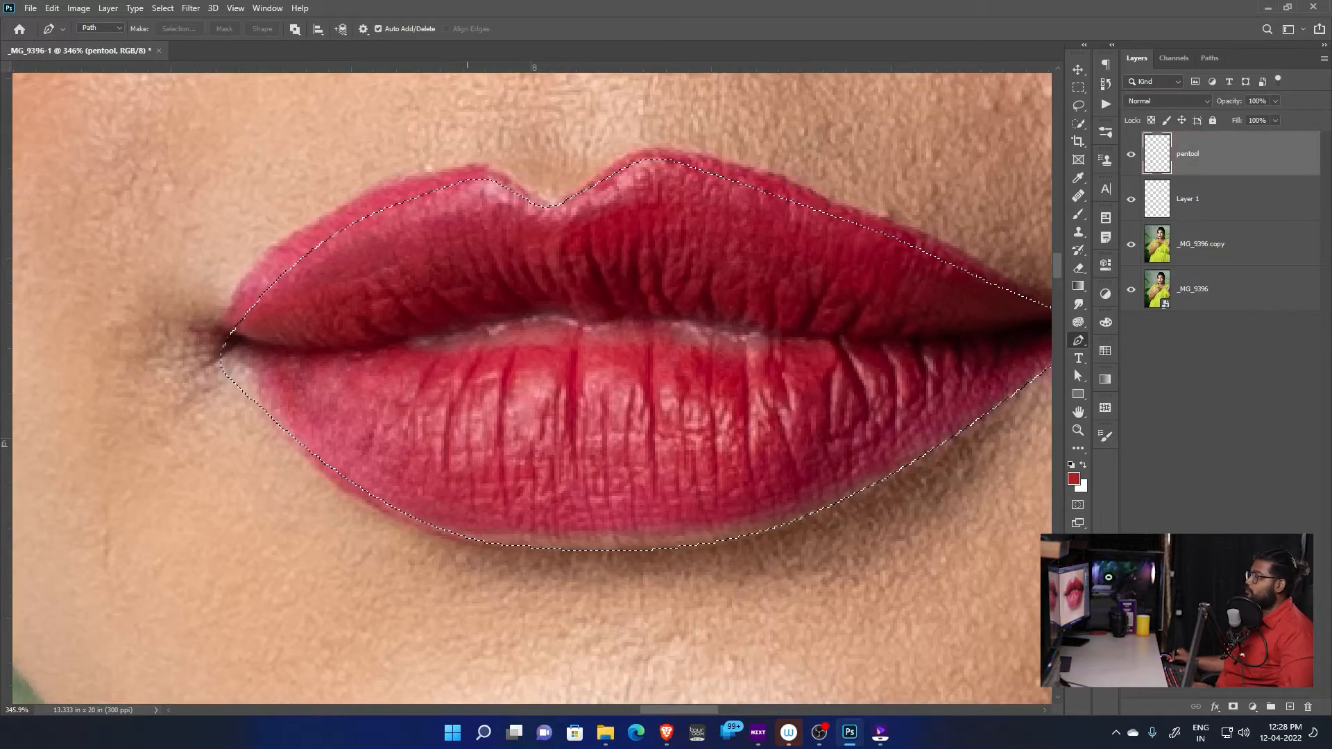
Compare the lip mask's edge with and without the blur, and return to the blurred selection
{"action": "key", "text": "q"}
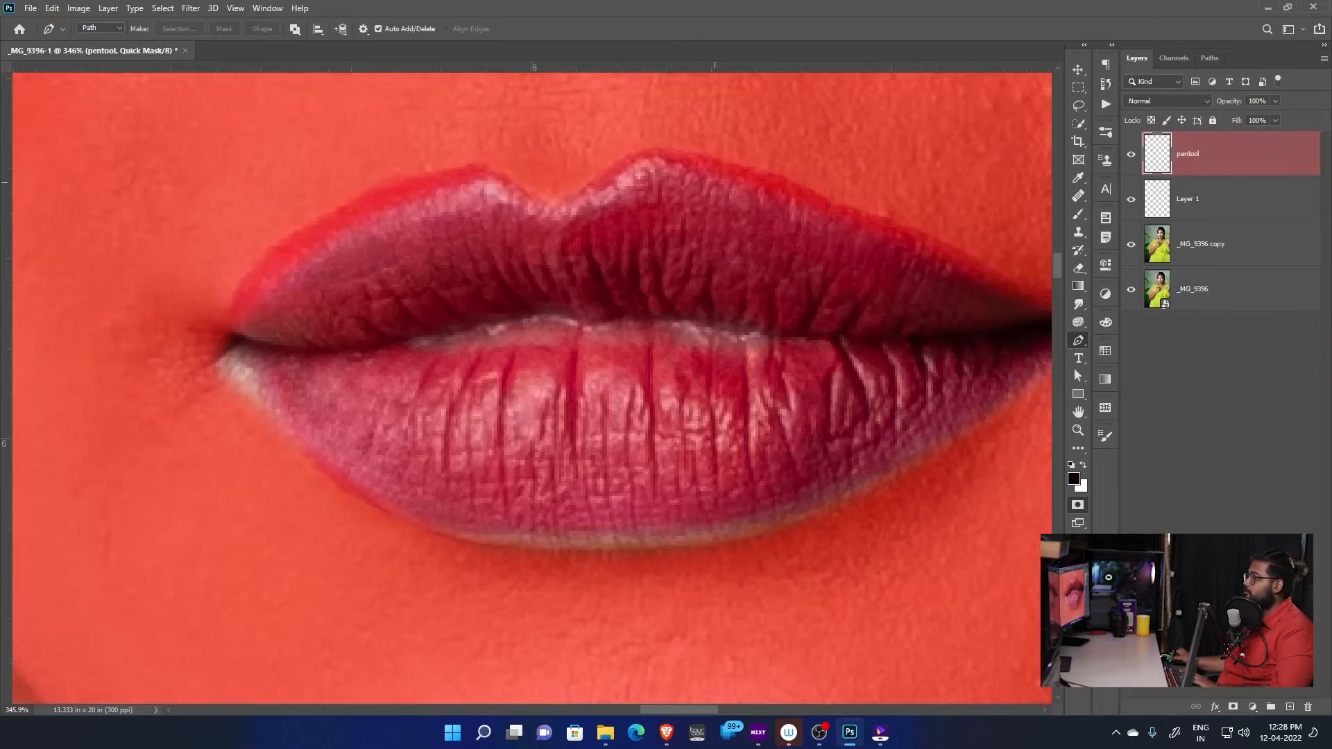
{"action": "key", "text": "q"}
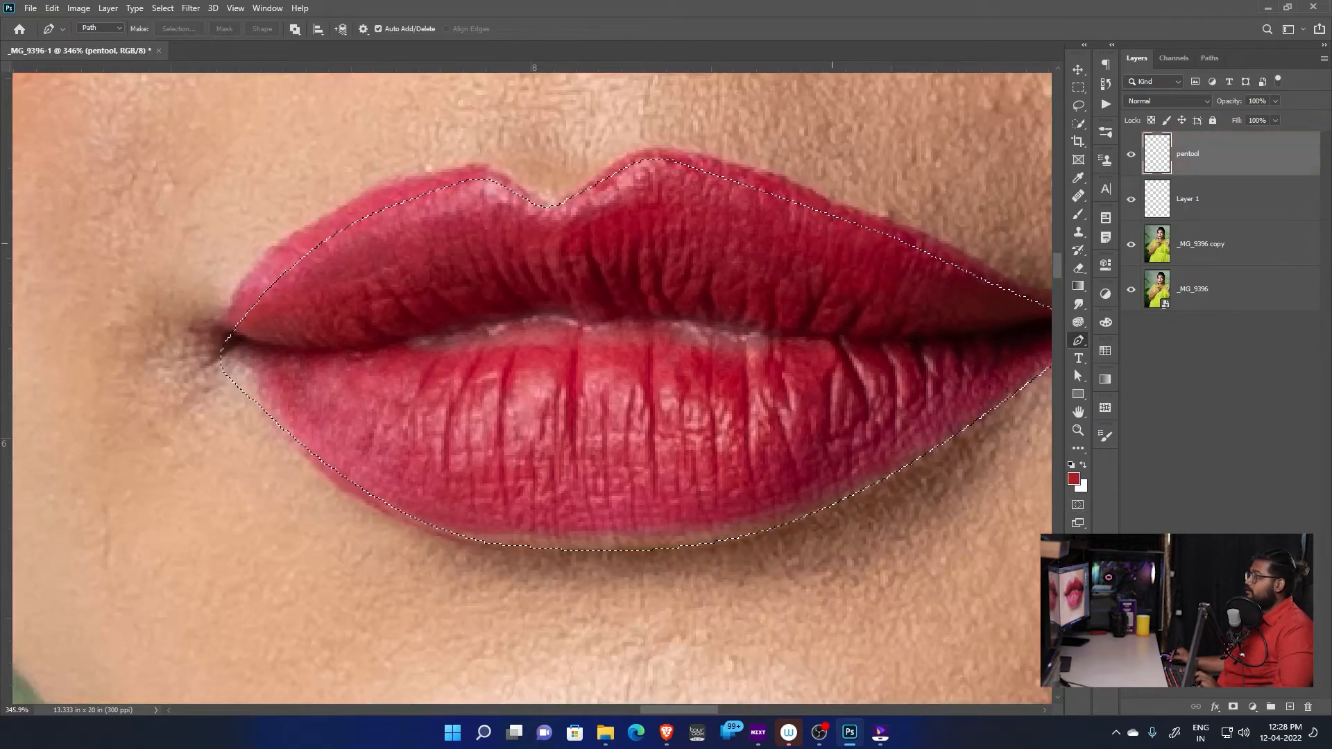
{"action": "key", "text": "q"}
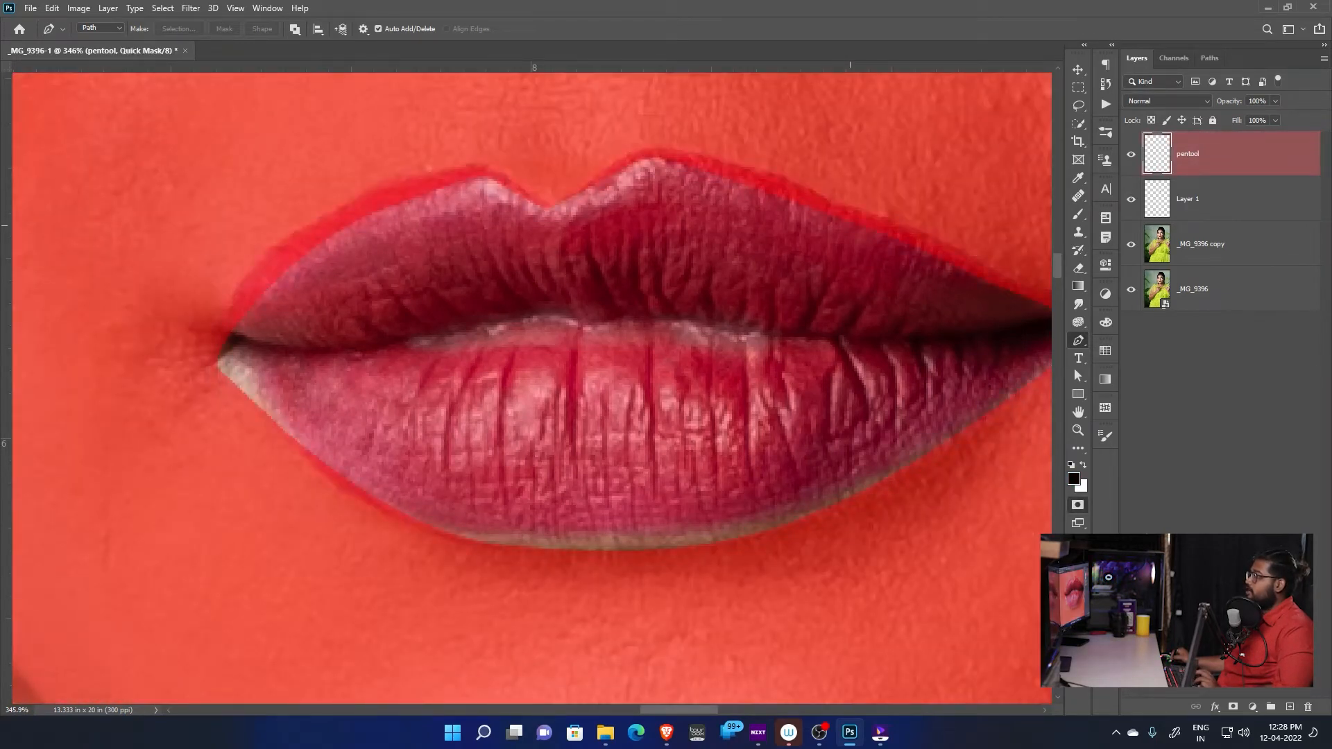
{"action": "key", "text": "ctrl+z"}
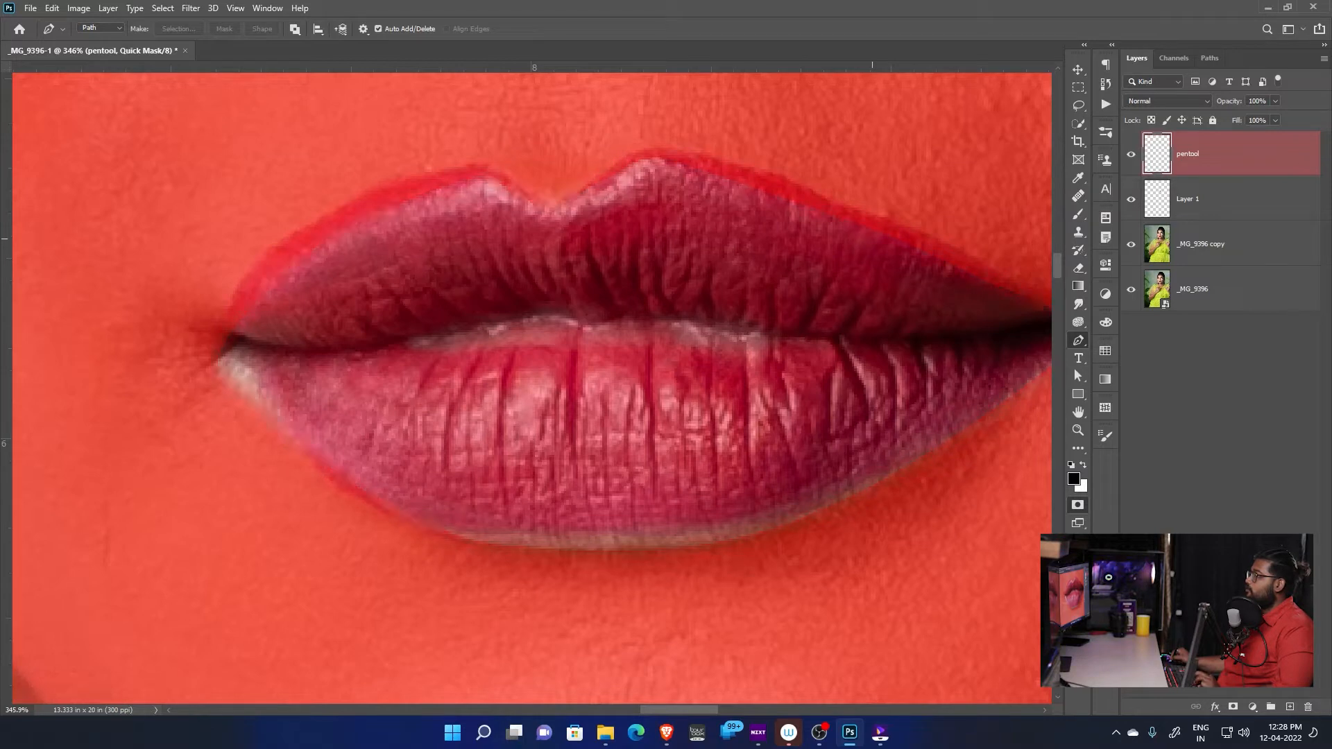
{"action": "key", "text": "ctrl+shift+z"}
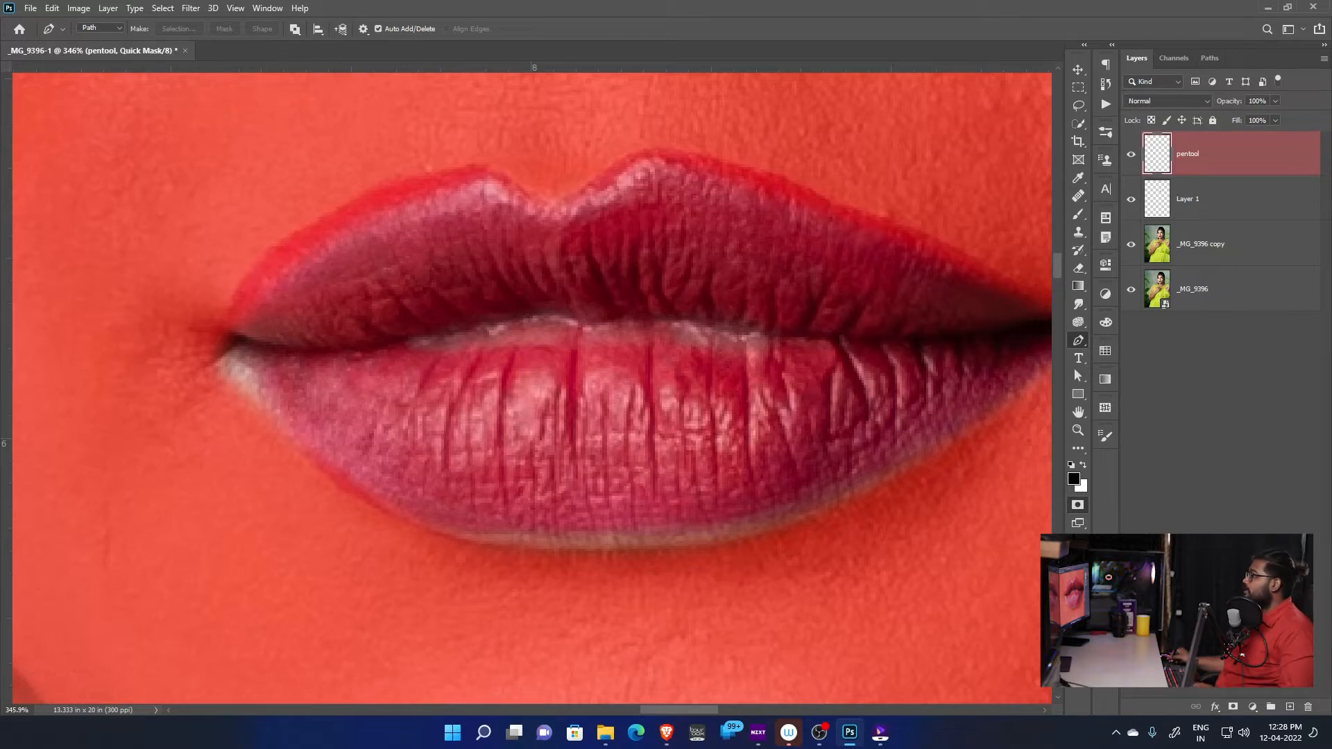
{"action": "key", "text": "q"}
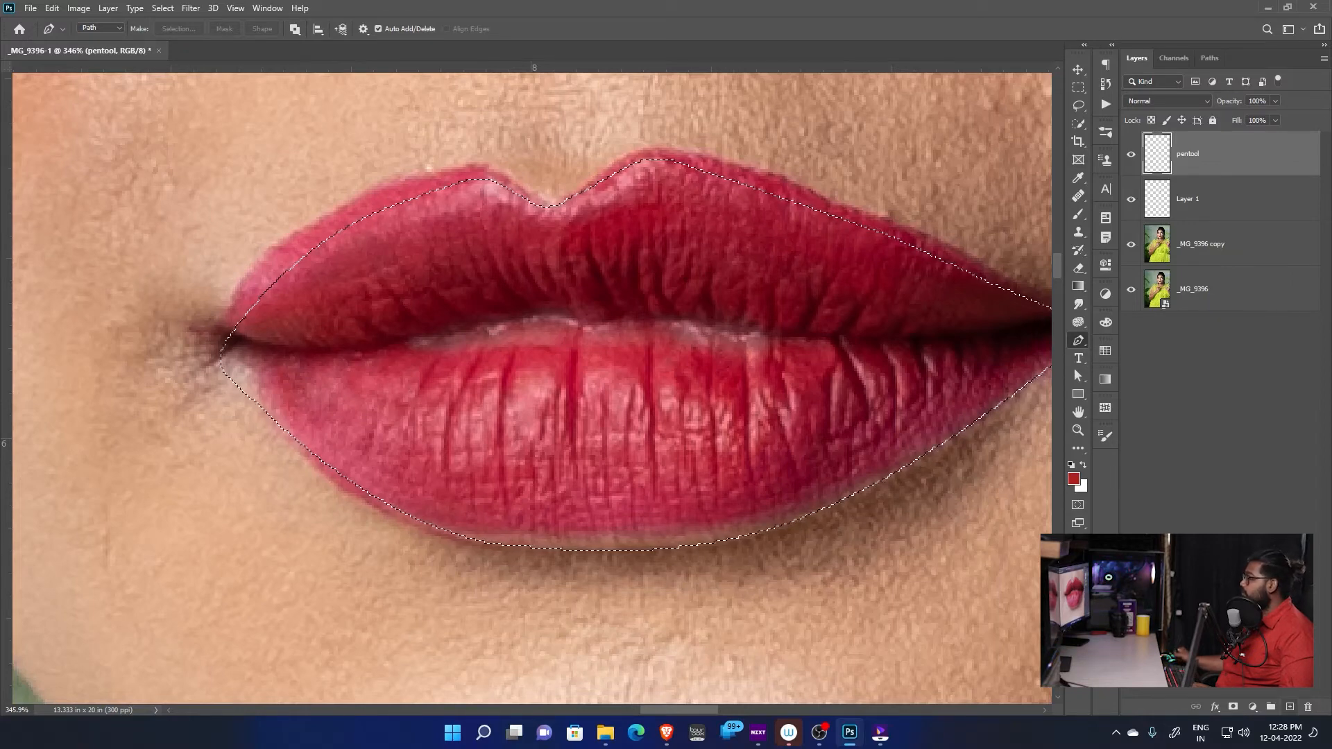
Add a new empty layer above the pentool layer and ready the Clone Stamp tool with a 25-pixel brush
{"action": "key", "text": "ctrl+shift+alt+n"}
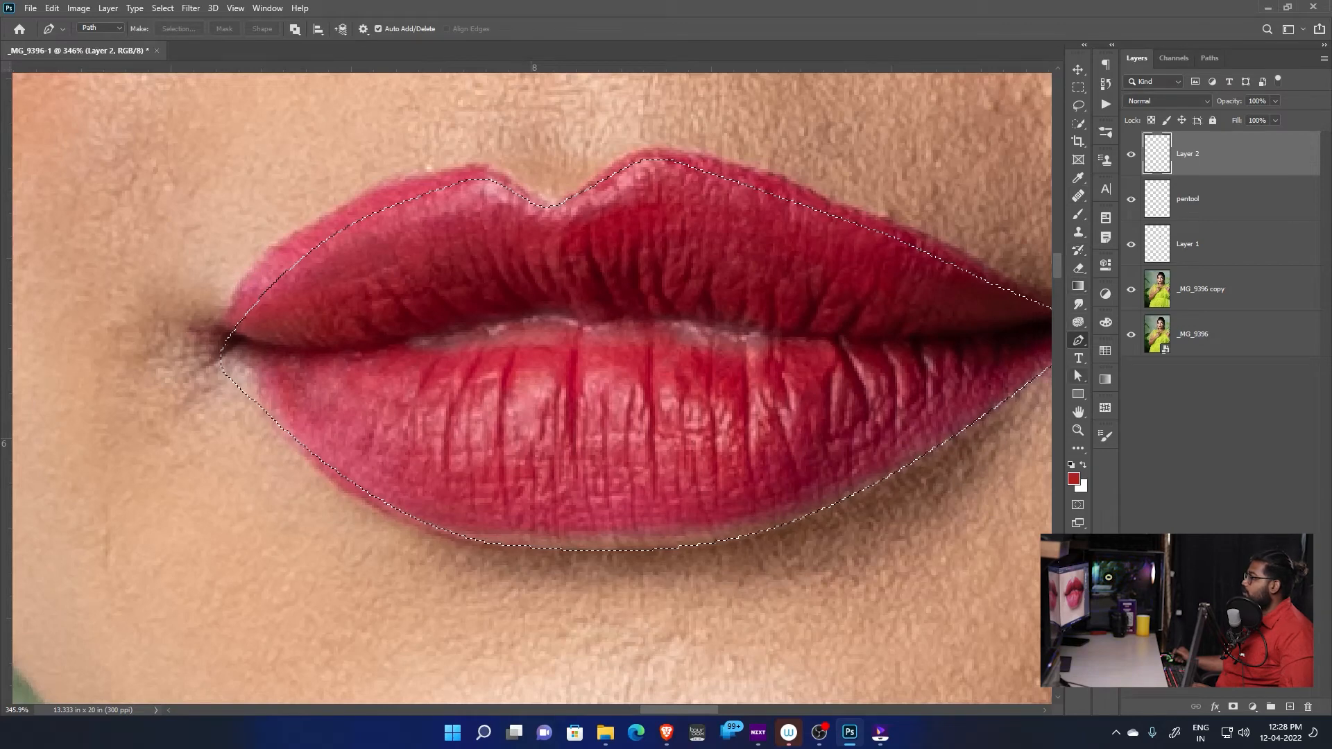
{"action": "key", "text": "s"}
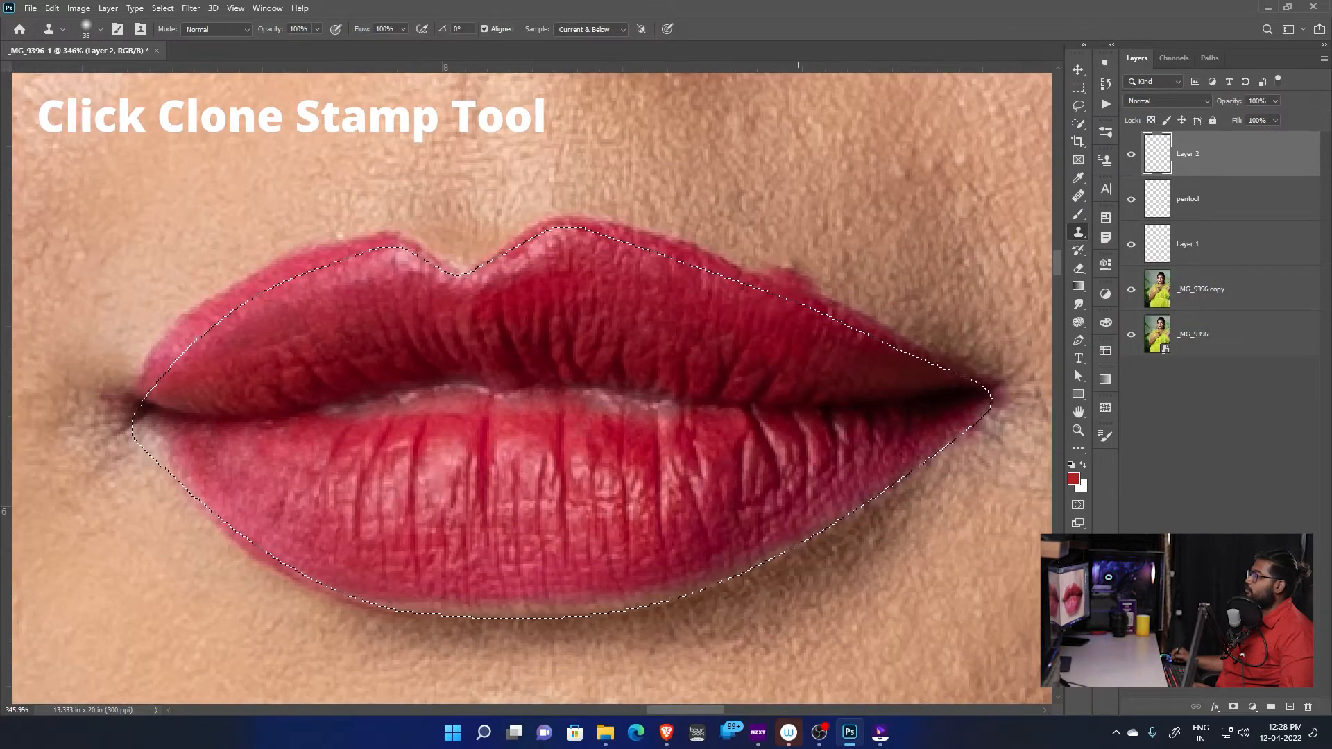
{"action": "key", "text": "bracketleft"}
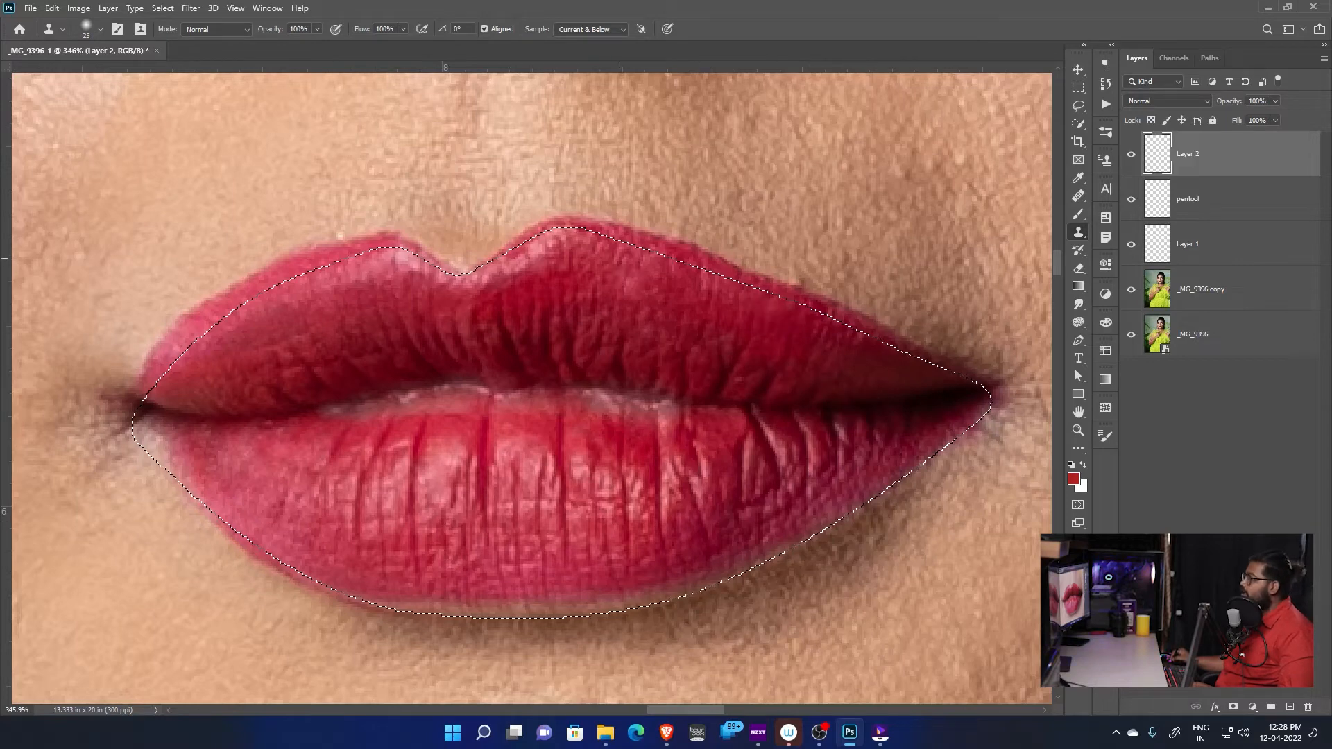
Invert the selection to cover the skin outside the lip outline and rename the new layer as outer lips
{"action": "key", "text": "ctrl+shift+i"}
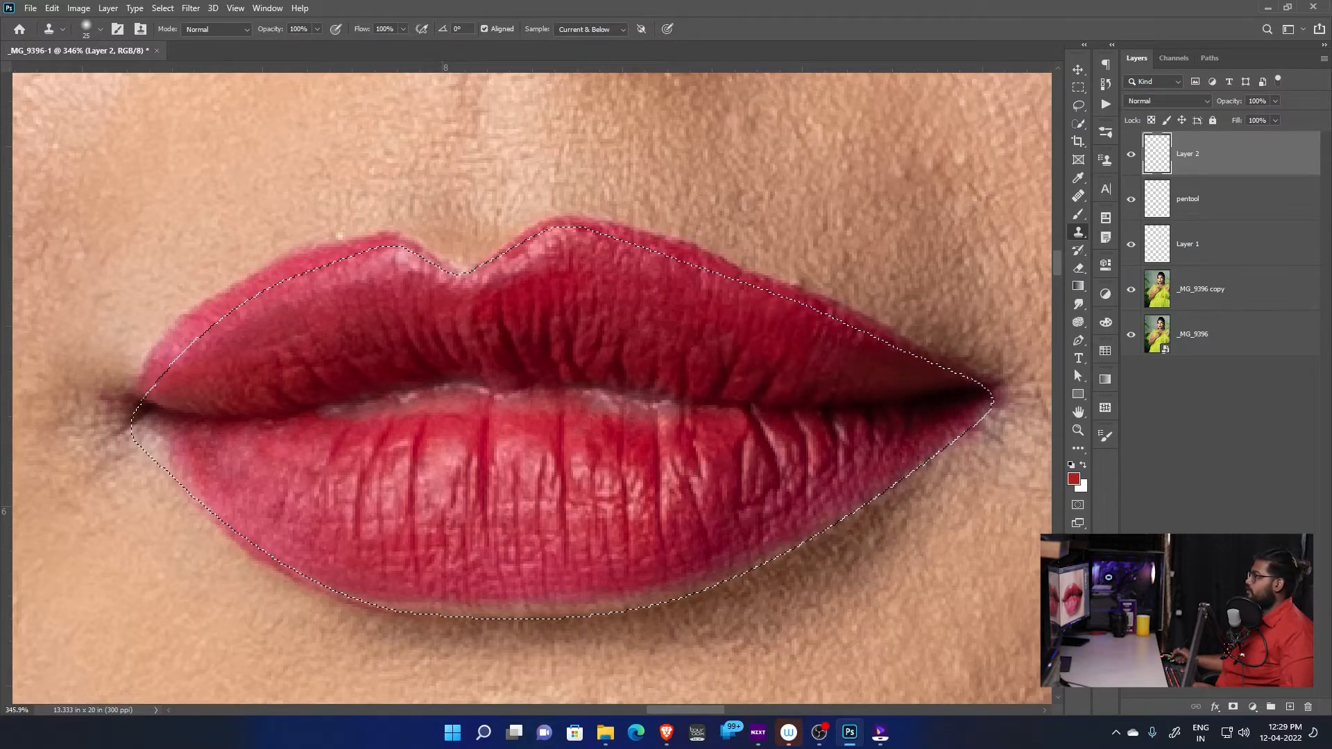
{"action": "right_click", "coordinate": [1225, 147]}
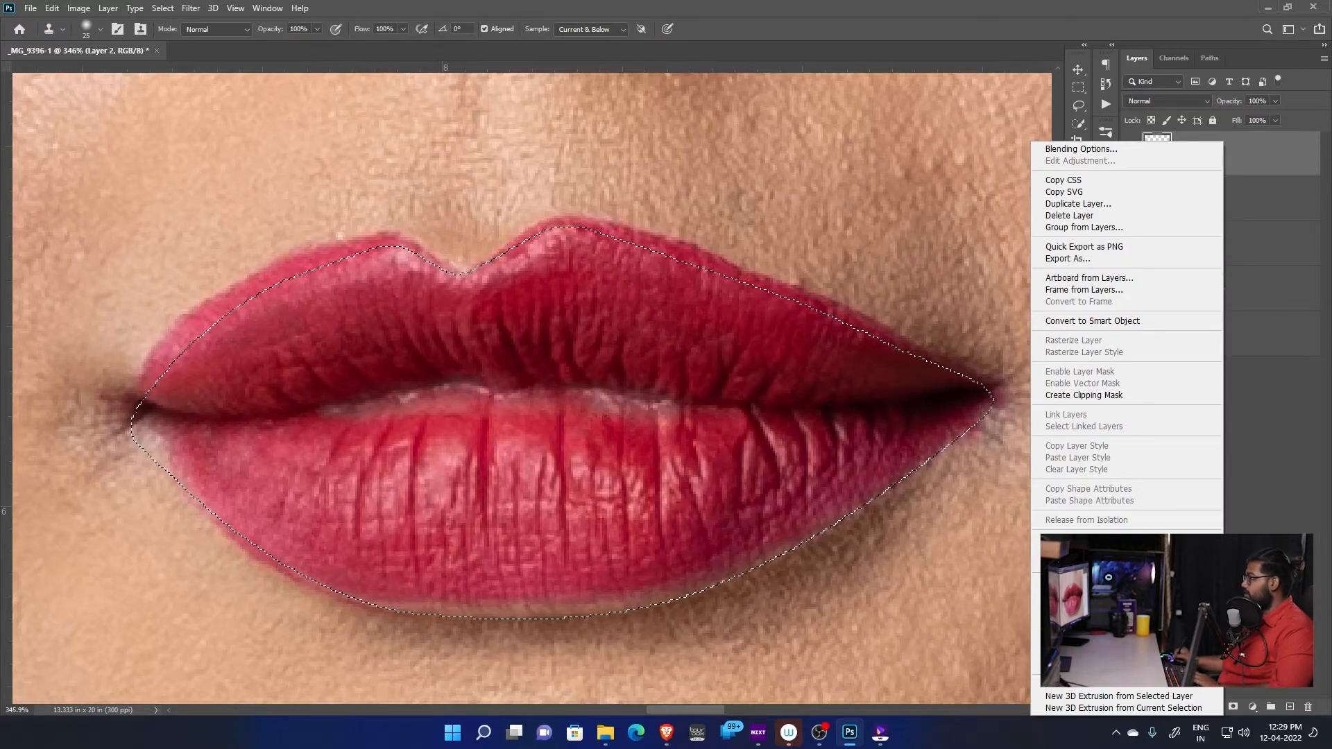
{"action": "key", "text": "Escape"}
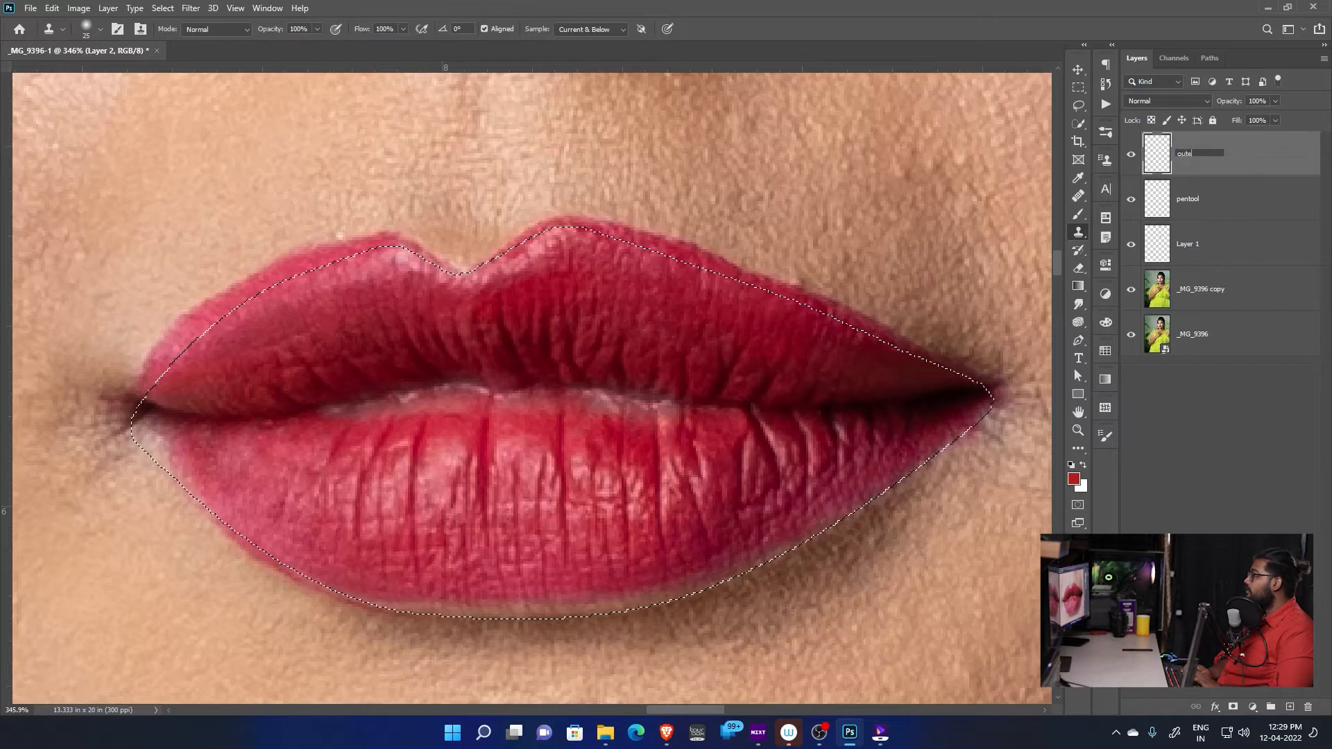
{"action": "type", "text": "lips"}
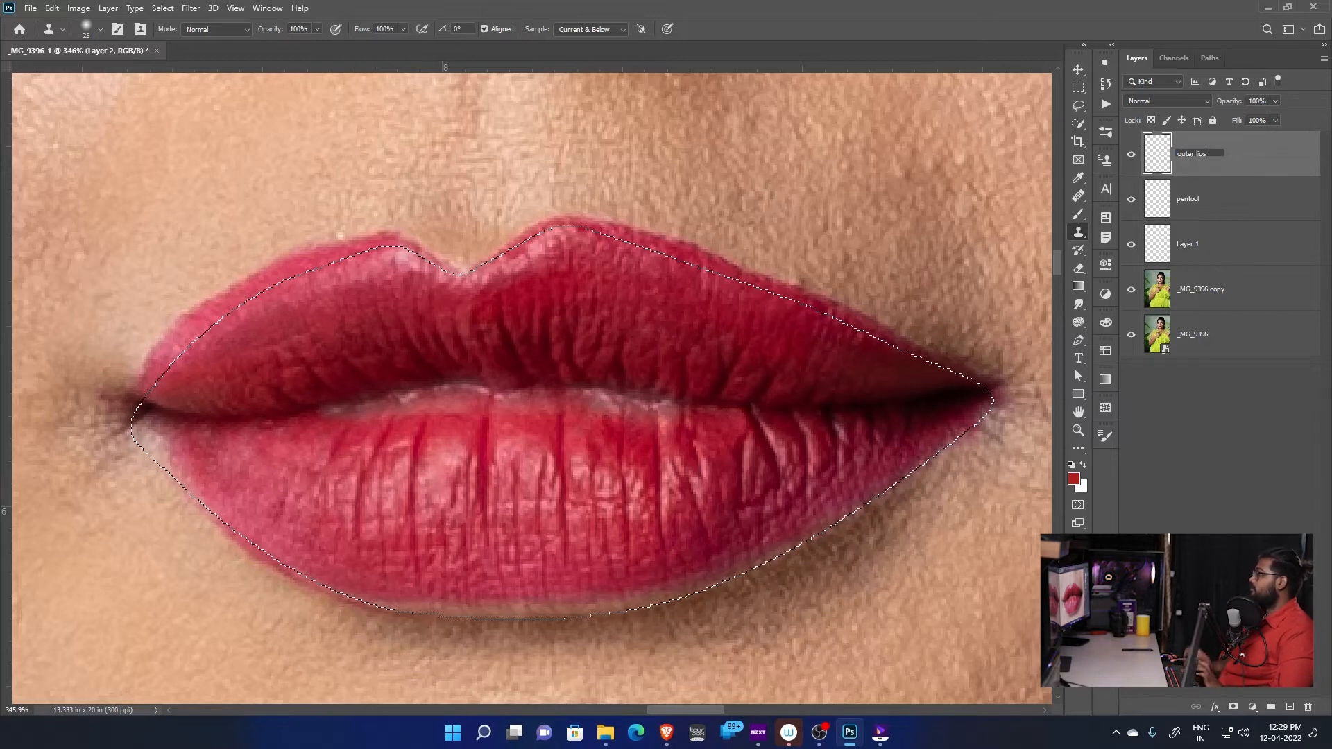
{"action": "key", "text": "Return"}
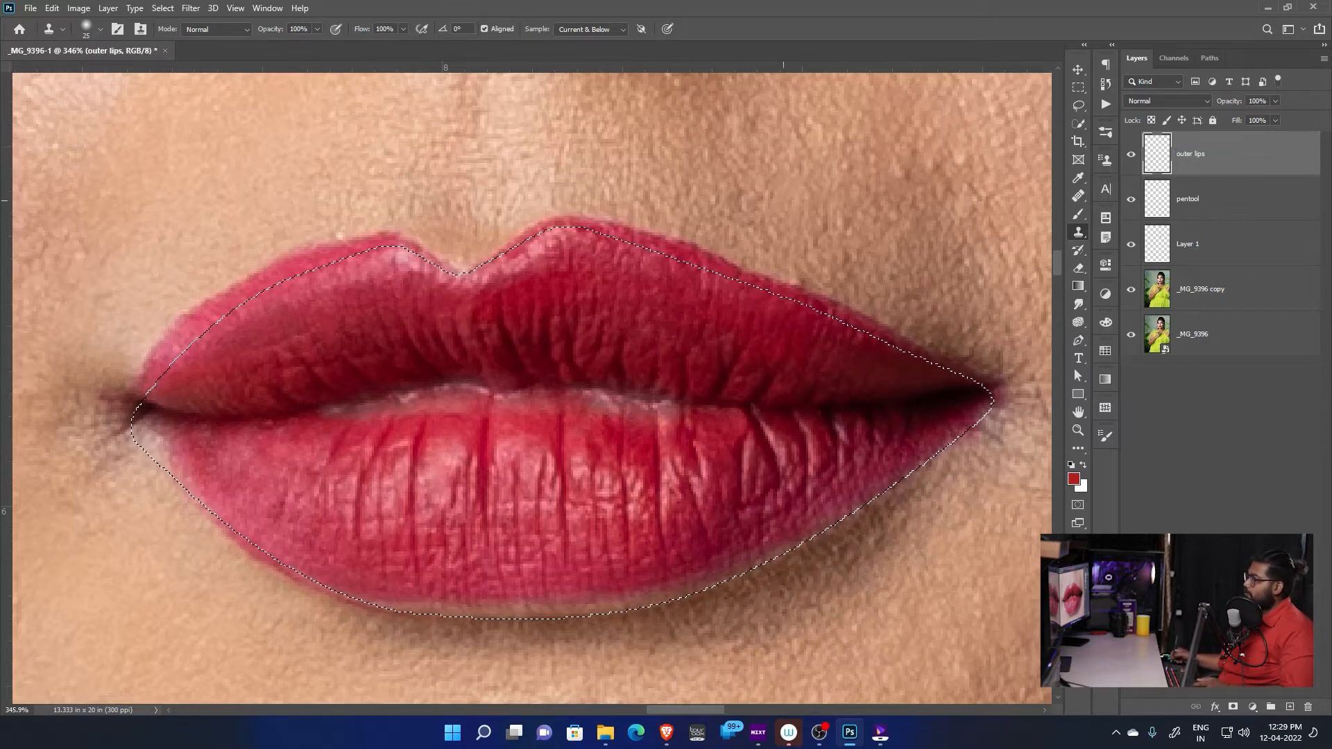
Reduce the Clone Stamp brush to 15 pixels and clone skin over the lip color outside the outline on the upper lip's right half
{"action": "scroll", "coordinate": [708, 268], "scroll_direction": "up", "scroll_amount": 3}
{"action": "left_click_drag", "start_coordinate": [732, 265], "coordinate": [612, 331]}
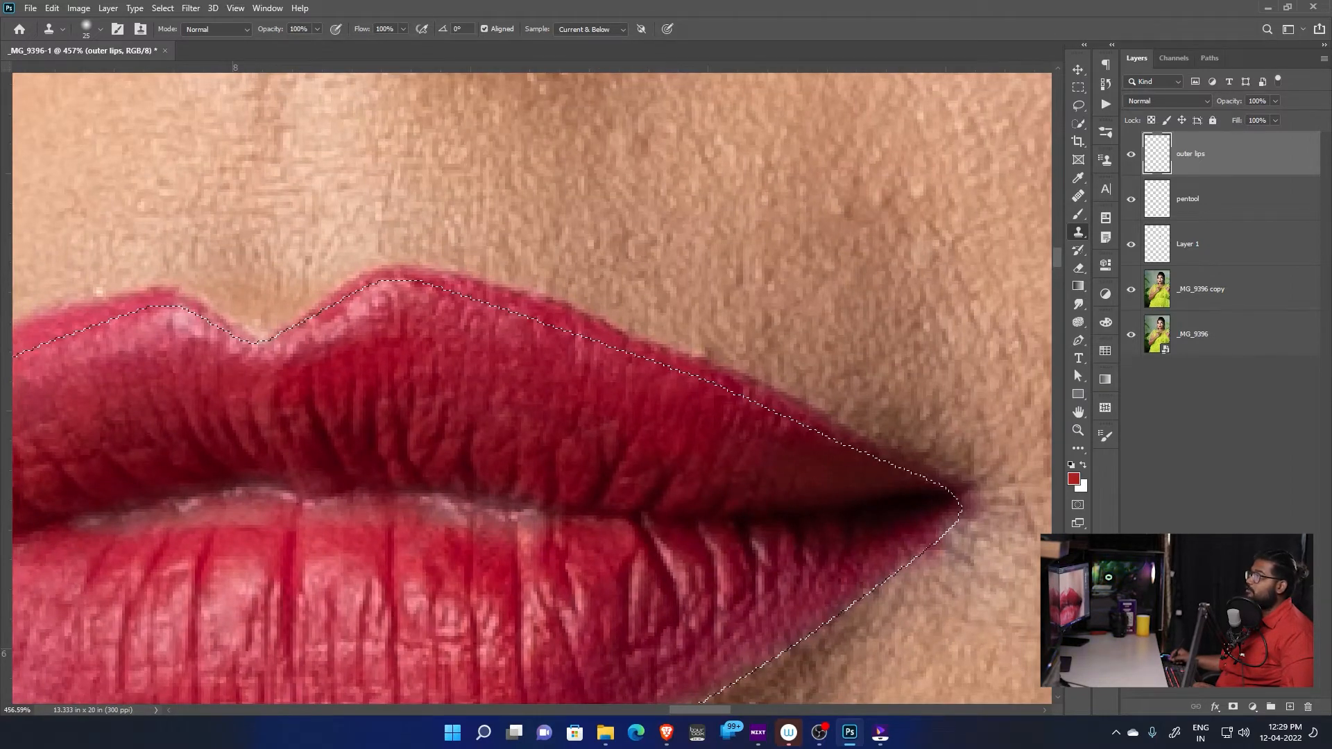
{"action": "left_click_drag", "start_coordinate": [629, 337], "coordinate": [598, 311]}
{"action": "key", "text": "bracketleft"}
{"action": "key", "text": "bracketleft"}
{"action": "key", "text": "bracketleft"}
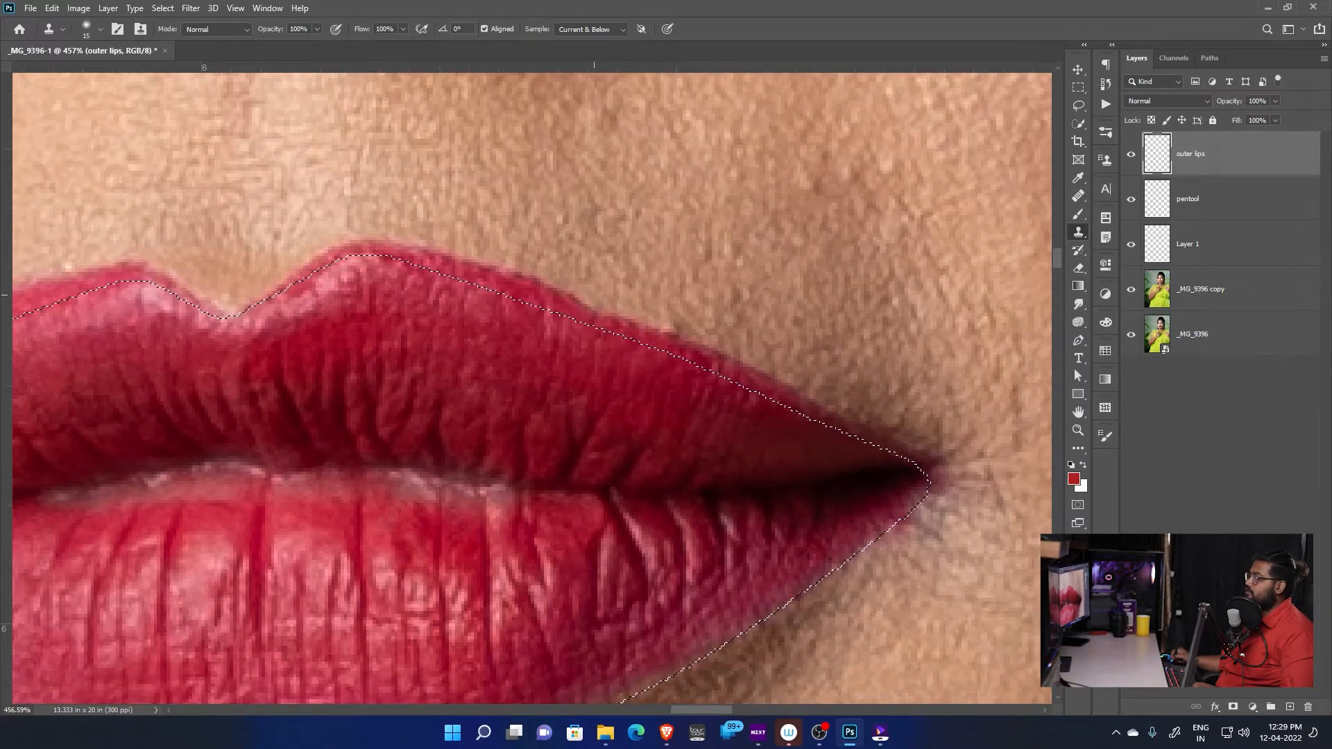
{"action": "mouse_move", "coordinate": [543, 264]}
{"action": "left_mouse_down"}
{"action": "mouse_move", "coordinate": [610, 414]}
{"action": "mouse_move", "coordinate": [660, 438]}
{"action": "left_mouse_up"}
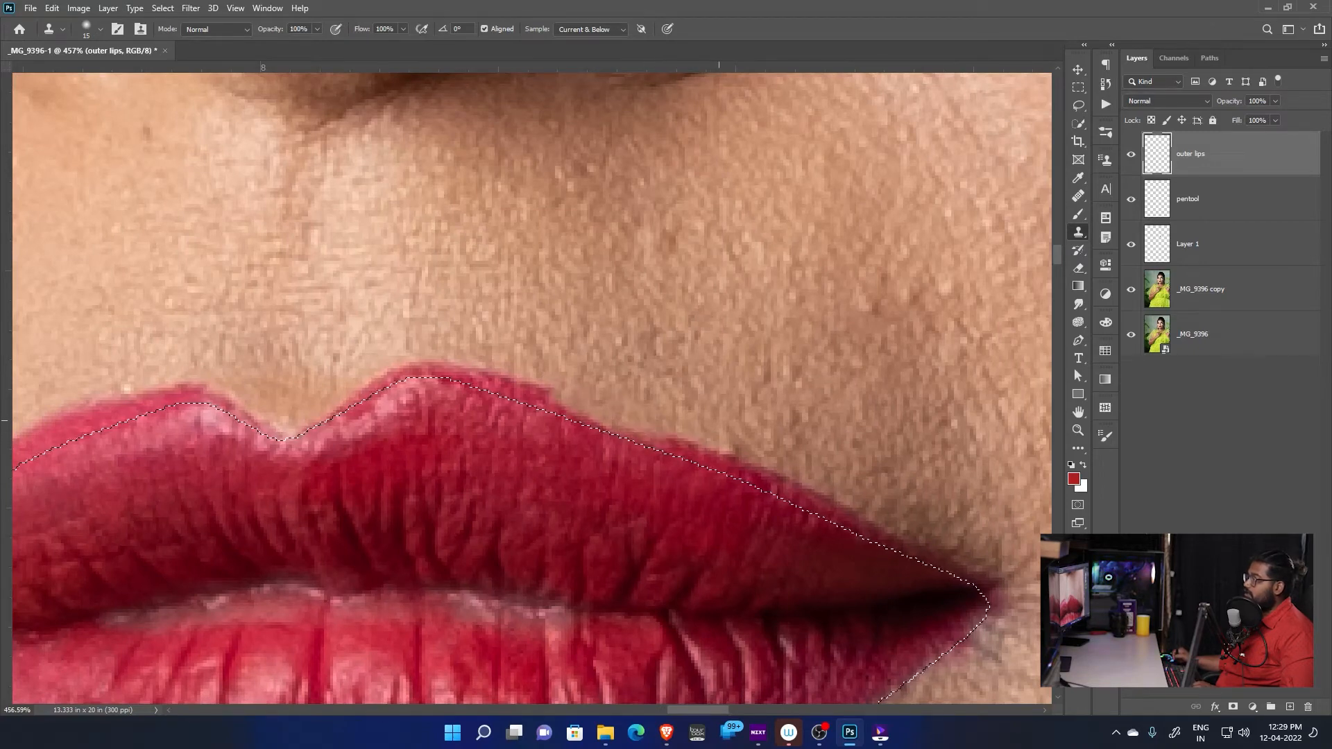
{"action": "scroll", "coordinate": [661, 436], "scroll_direction": "up", "scroll_amount": 1}
{"action": "scroll", "coordinate": [681, 423], "scroll_direction": "down", "scroll_amount": 2}
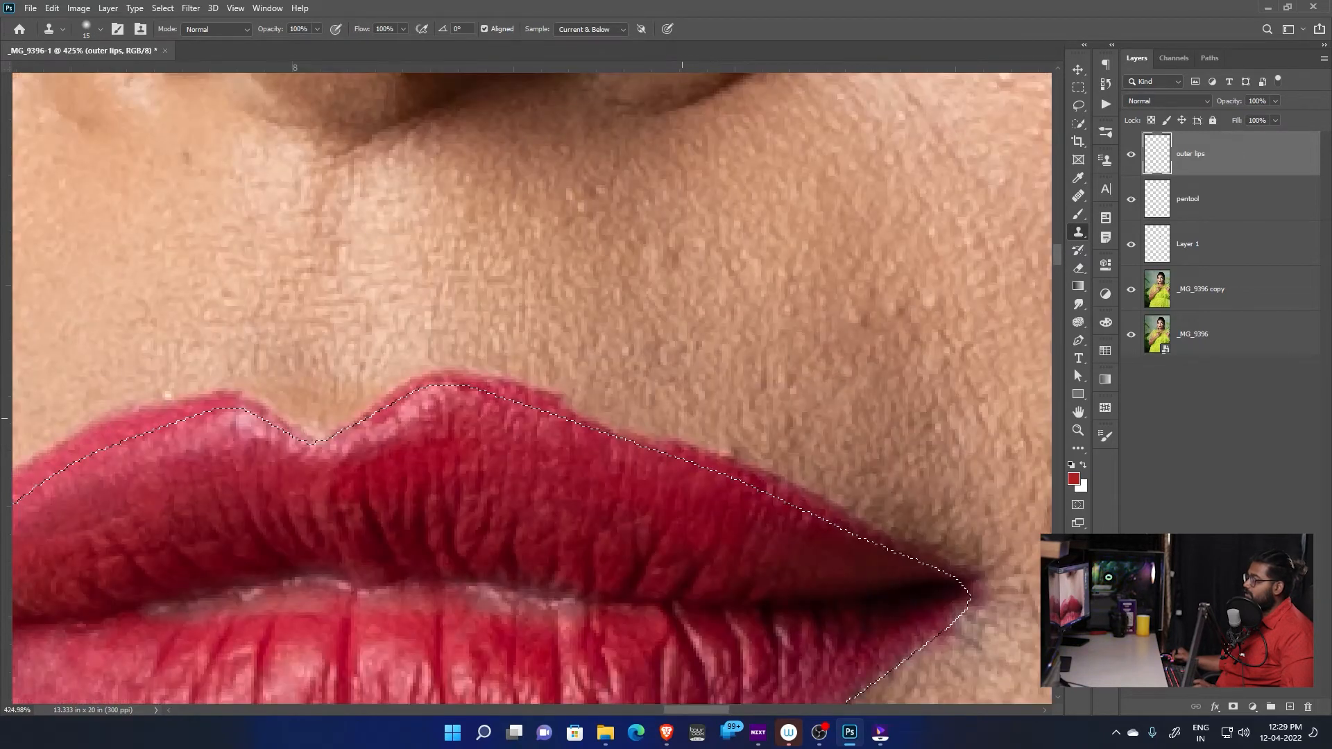
{"action": "left_click_drag", "start_coordinate": [666, 448], "coordinate": [793, 490]}
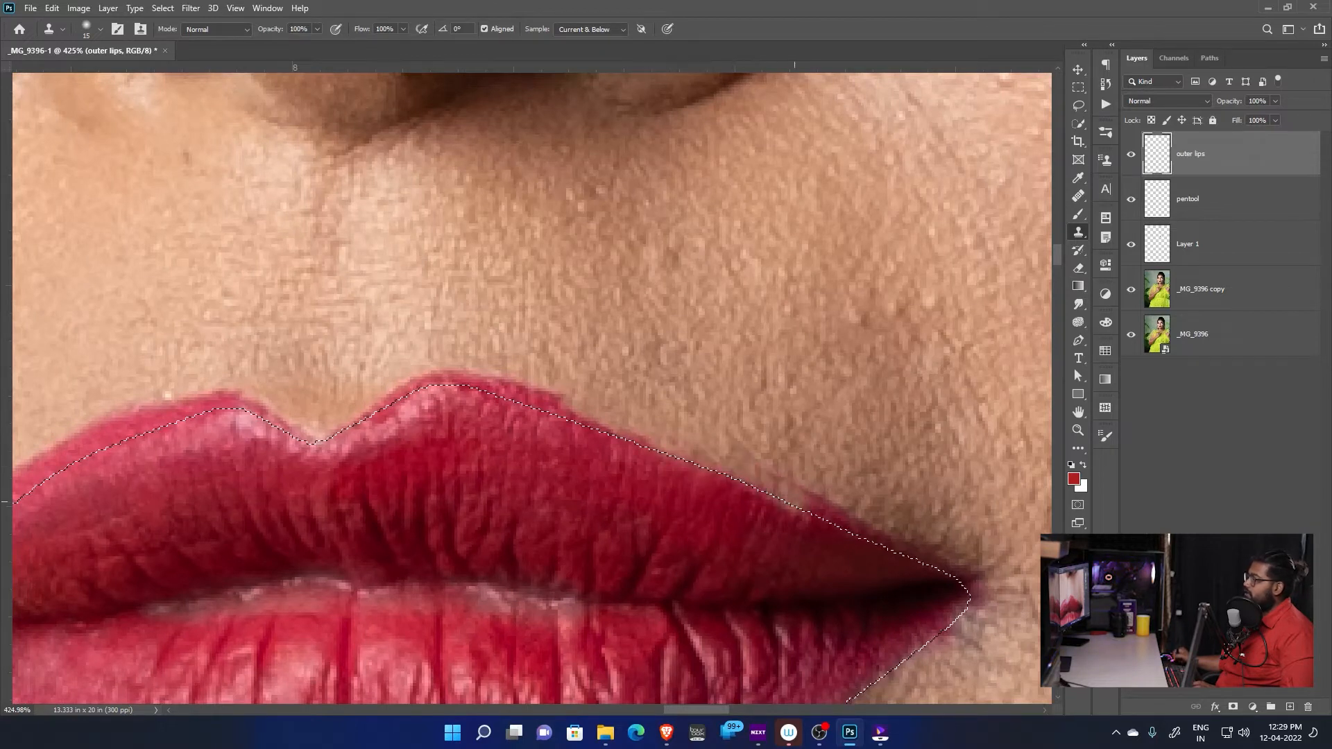
Clone skin over the remaining lip color outside the outline from the right cupid's bow peak to the right mouth corner
{"action": "mouse_move", "coordinate": [532, 391]}
{"action": "left_mouse_down"}
{"action": "mouse_move", "coordinate": [570, 408]}
{"action": "mouse_move", "coordinate": [773, 414]}
{"action": "left_mouse_up"}
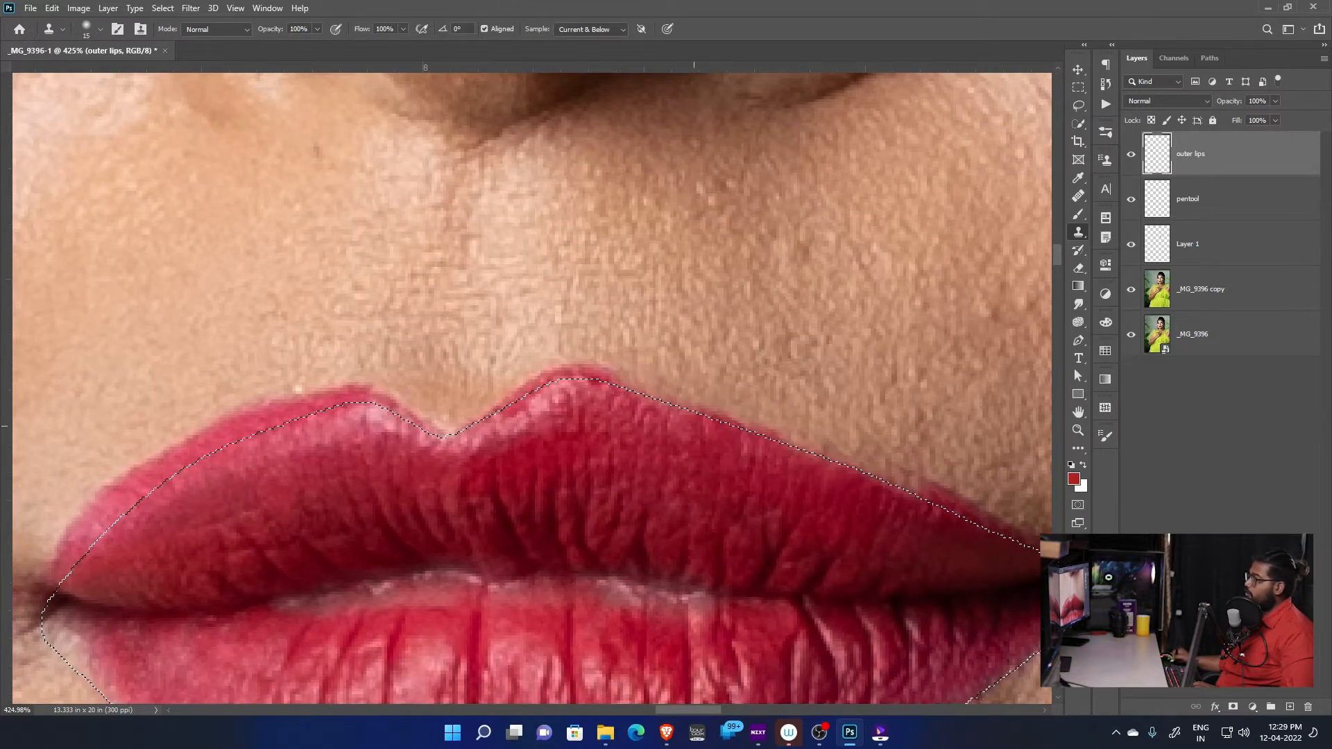
{"action": "left_click_drag", "start_coordinate": [694, 426], "coordinate": [815, 438]}
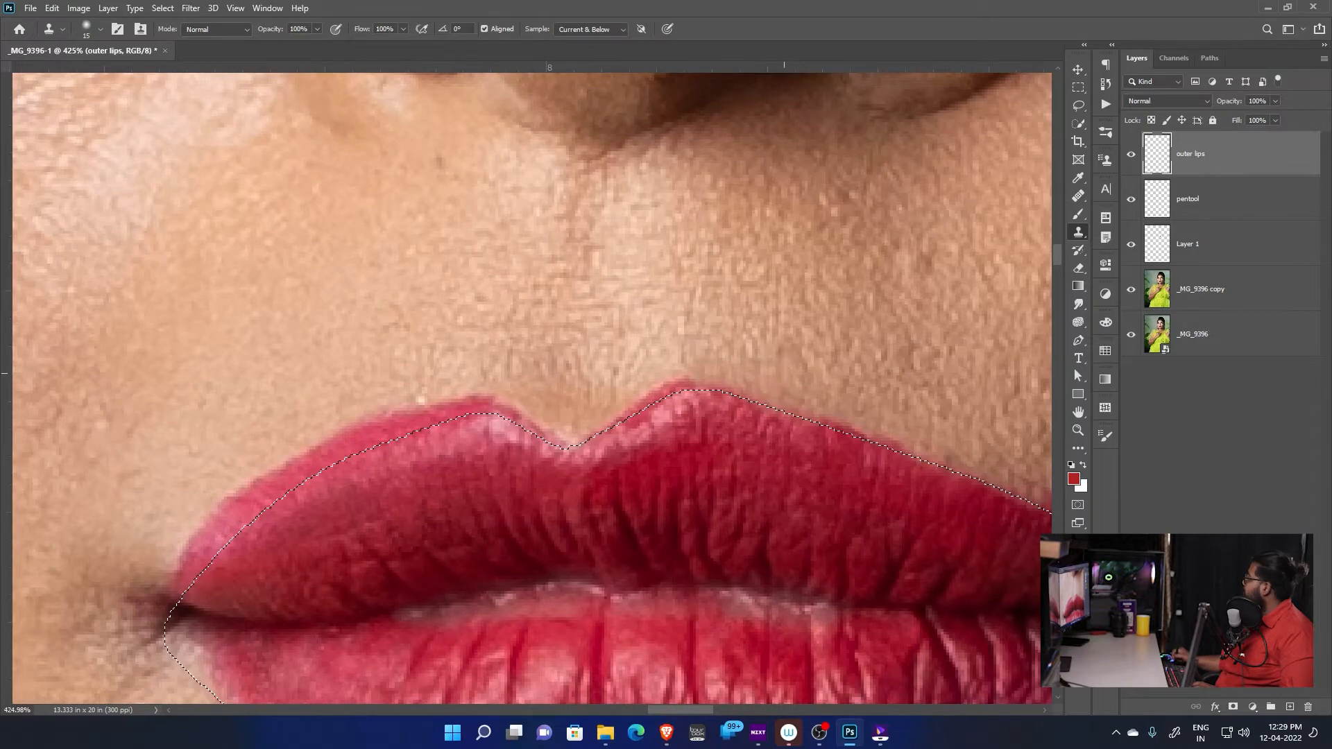
{"action": "mouse_move", "coordinate": [784, 373]}
{"action": "left_mouse_down"}
{"action": "mouse_move", "coordinate": [600, 401]}
{"action": "mouse_move", "coordinate": [600, 325]}
{"action": "left_mouse_up"}
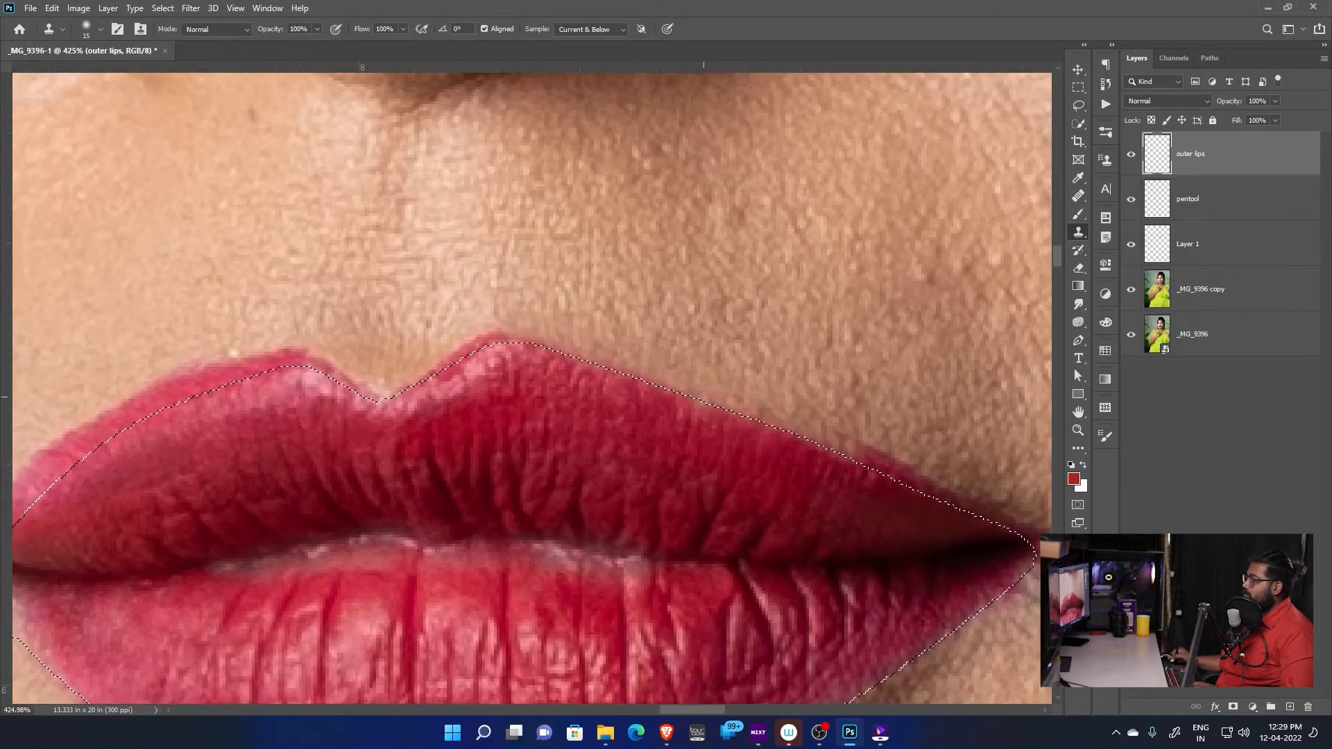
{"action": "left_click_drag", "start_coordinate": [704, 397], "coordinate": [568, 369]}
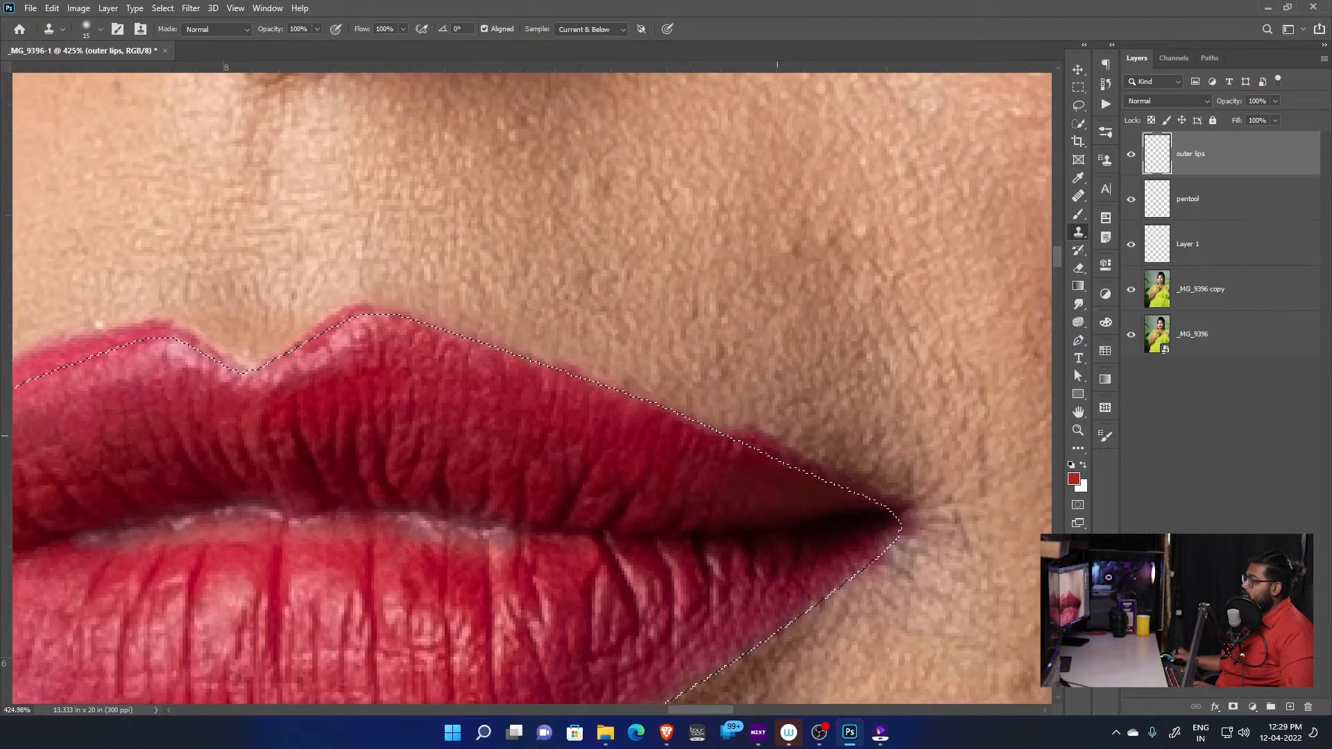
{"action": "left_click_drag", "start_coordinate": [625, 416], "coordinate": [708, 445]}
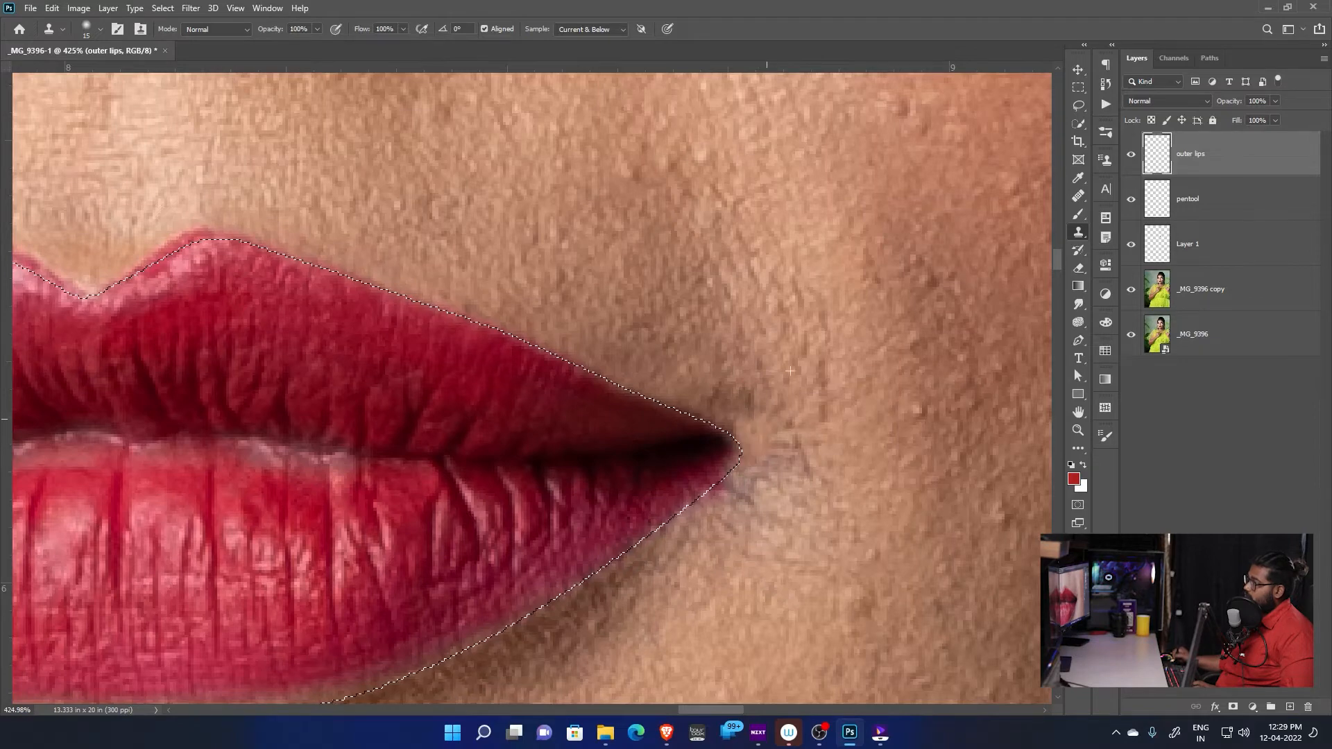
Clone skin over the lip color outside the outline along the upper lip's left half, down to the left mouth corner
{"action": "left_click_drag", "start_coordinate": [332, 334], "coordinate": [766, 503], "text": "space"}
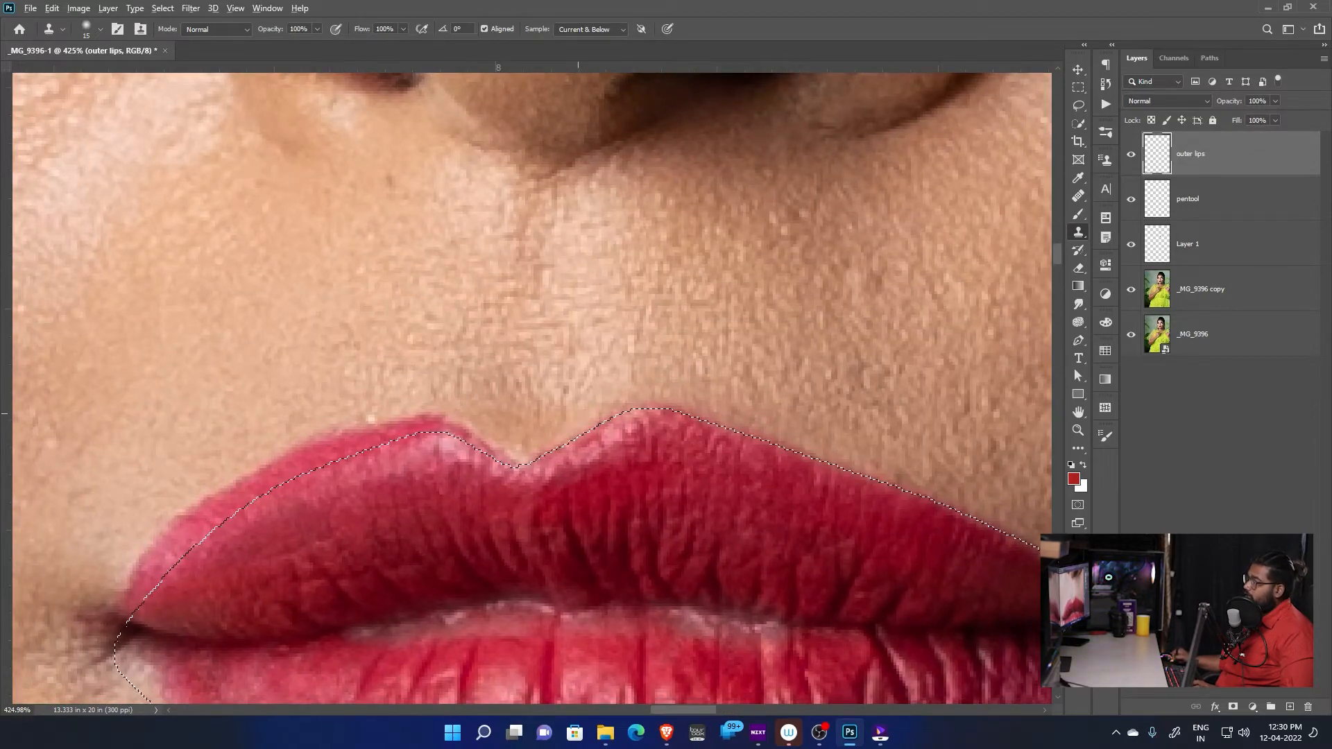
{"action": "left_click_drag", "start_coordinate": [632, 370], "coordinate": [787, 442]}
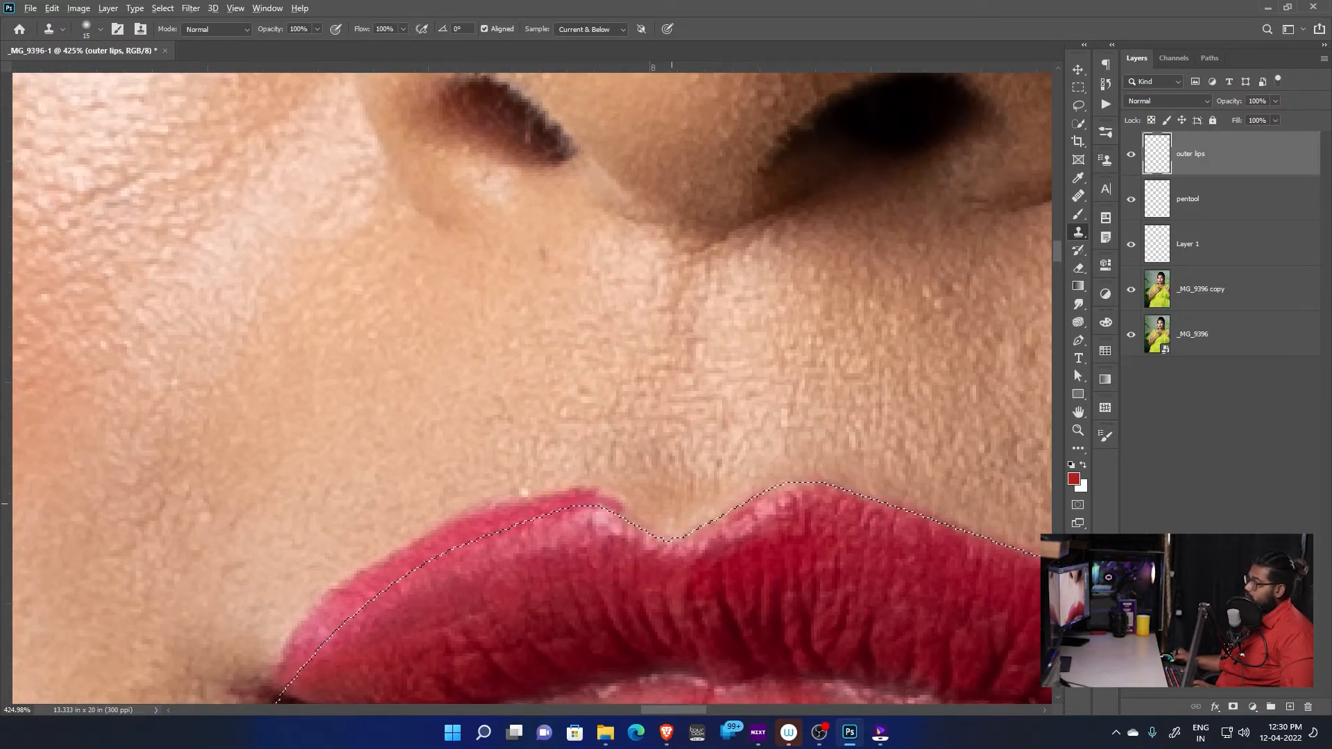
{"action": "left_click_drag", "start_coordinate": [641, 528], "coordinate": [787, 444]}
{"action": "mouse_move", "coordinate": [720, 411]}
{"action": "left_mouse_down"}
{"action": "mouse_move", "coordinate": [633, 434]}
{"action": "mouse_move", "coordinate": [632, 419]}
{"action": "mouse_move", "coordinate": [566, 463]}
{"action": "left_mouse_up"}
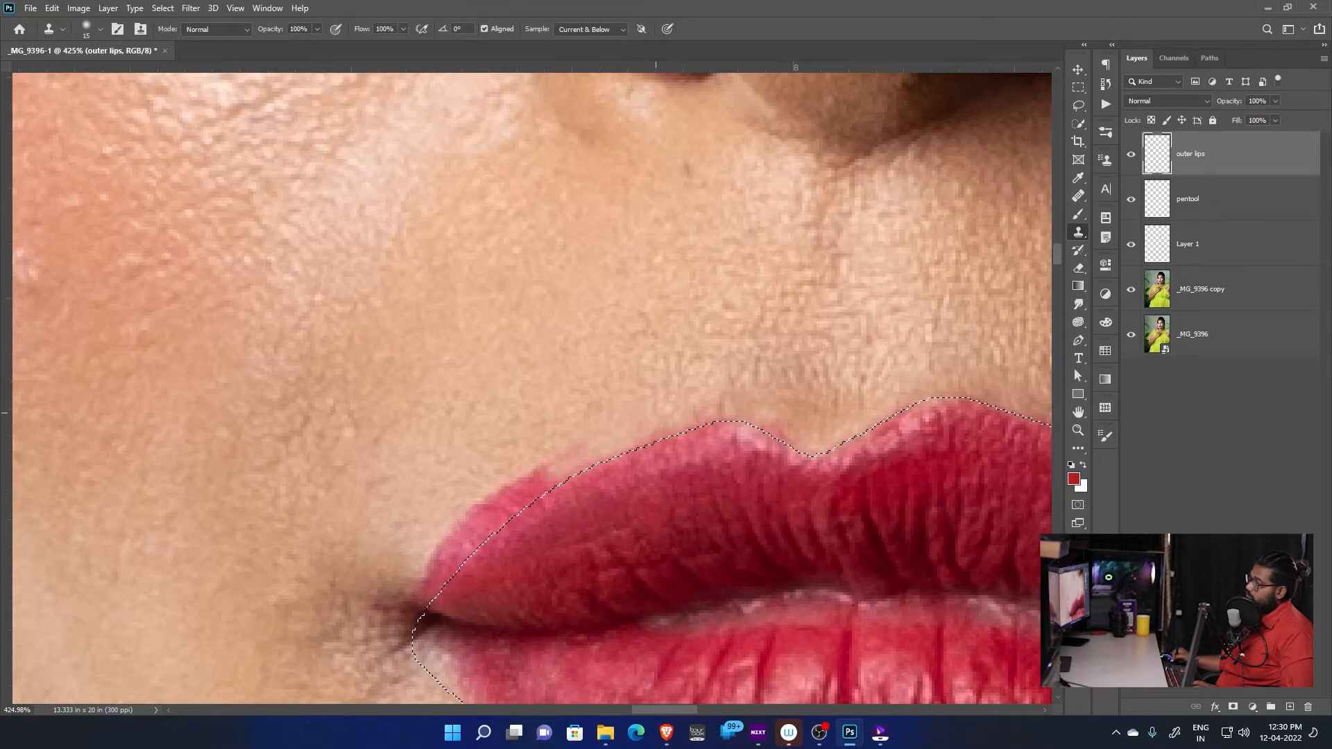
{"action": "mouse_move", "coordinate": [580, 446]}
{"action": "left_mouse_down"}
{"action": "mouse_move", "coordinate": [517, 487]}
{"action": "mouse_move", "coordinate": [564, 413]}
{"action": "mouse_move", "coordinate": [633, 384]}
{"action": "left_mouse_up"}
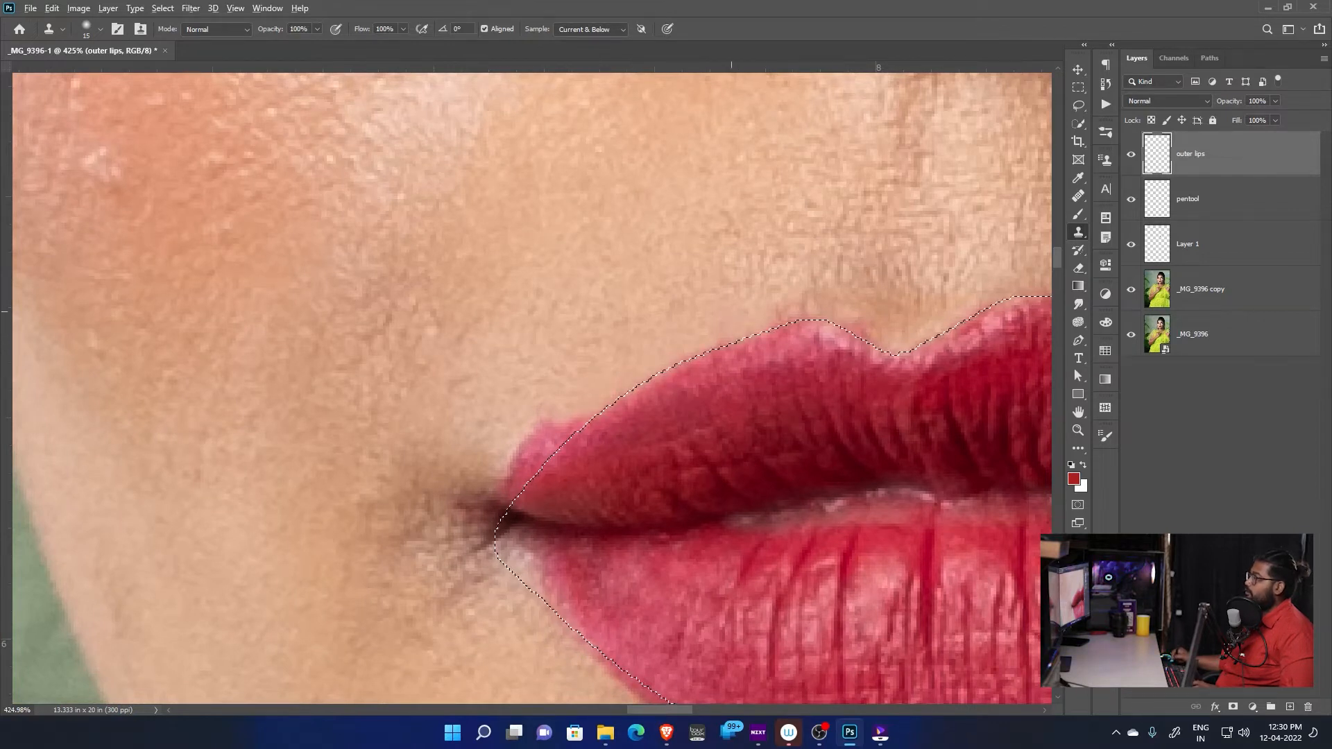
{"action": "left_click_drag", "start_coordinate": [814, 322], "coordinate": [778, 316]}
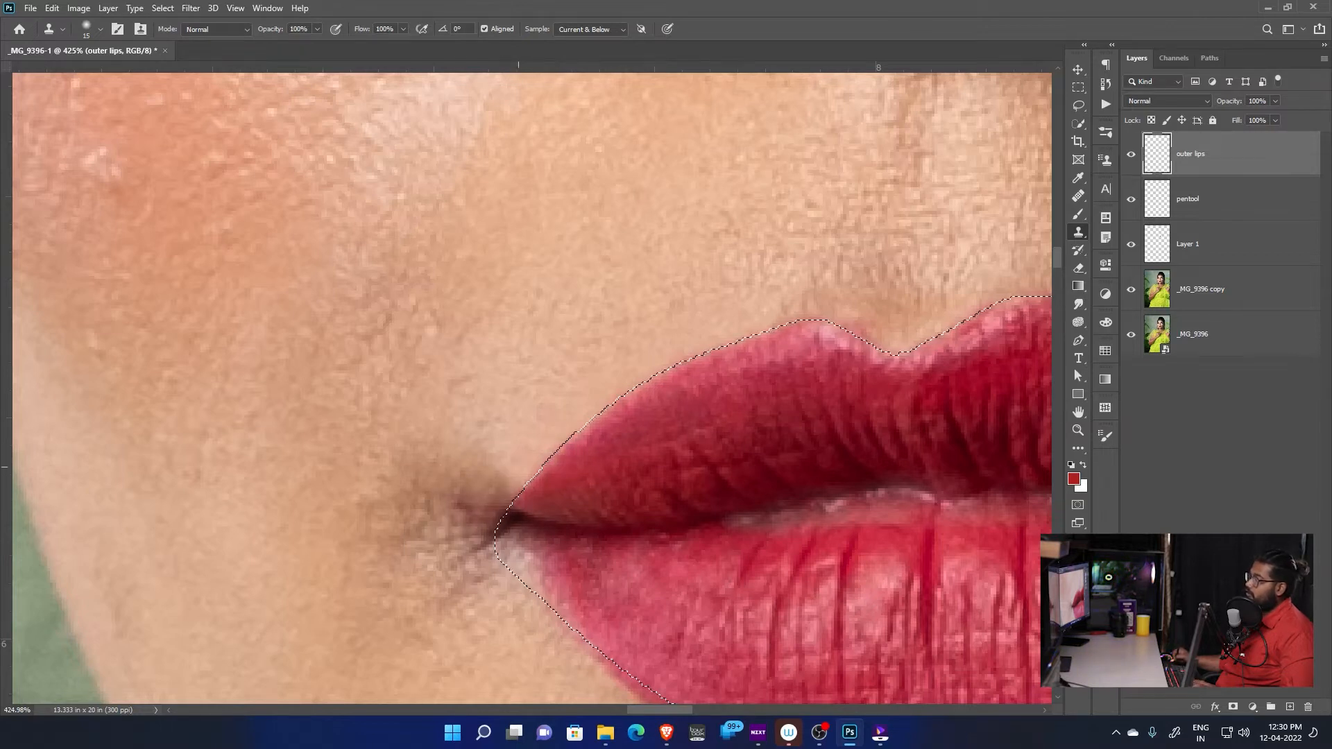
Clone skin over the lip color spilling past the outline along the lower lip's edge
{"action": "left_click_drag", "start_coordinate": [556, 470], "coordinate": [469, 219]}
{"action": "left_click_drag", "start_coordinate": [458, 364], "coordinate": [527, 427]}
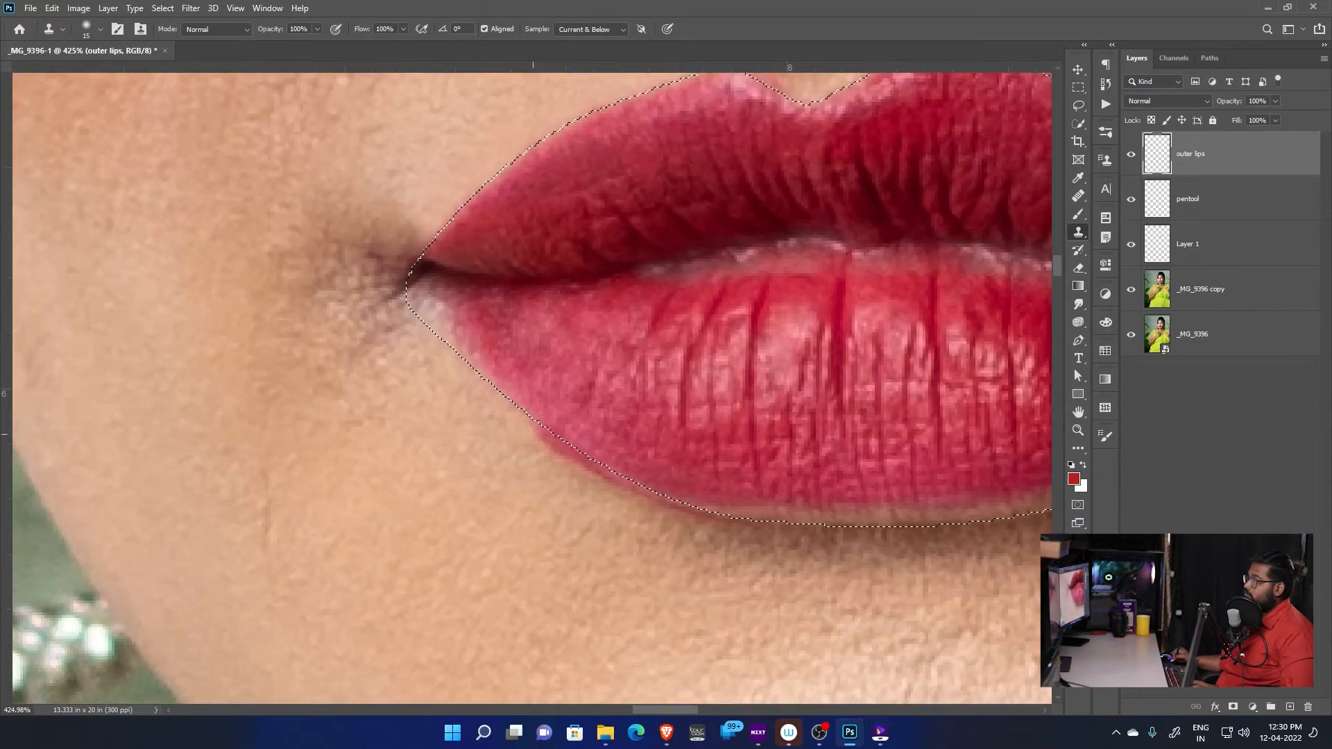
{"action": "mouse_move", "coordinate": [559, 485]}
{"action": "left_mouse_down"}
{"action": "mouse_move", "coordinate": [449, 362]}
{"action": "mouse_move", "coordinate": [517, 367]}
{"action": "left_mouse_up"}
{"action": "mouse_move", "coordinate": [557, 421]}
{"action": "left_mouse_down"}
{"action": "mouse_move", "coordinate": [453, 438]}
{"action": "mouse_move", "coordinate": [468, 443]}
{"action": "left_mouse_up"}
{"action": "left_click_drag", "start_coordinate": [909, 422], "coordinate": [741, 448]}
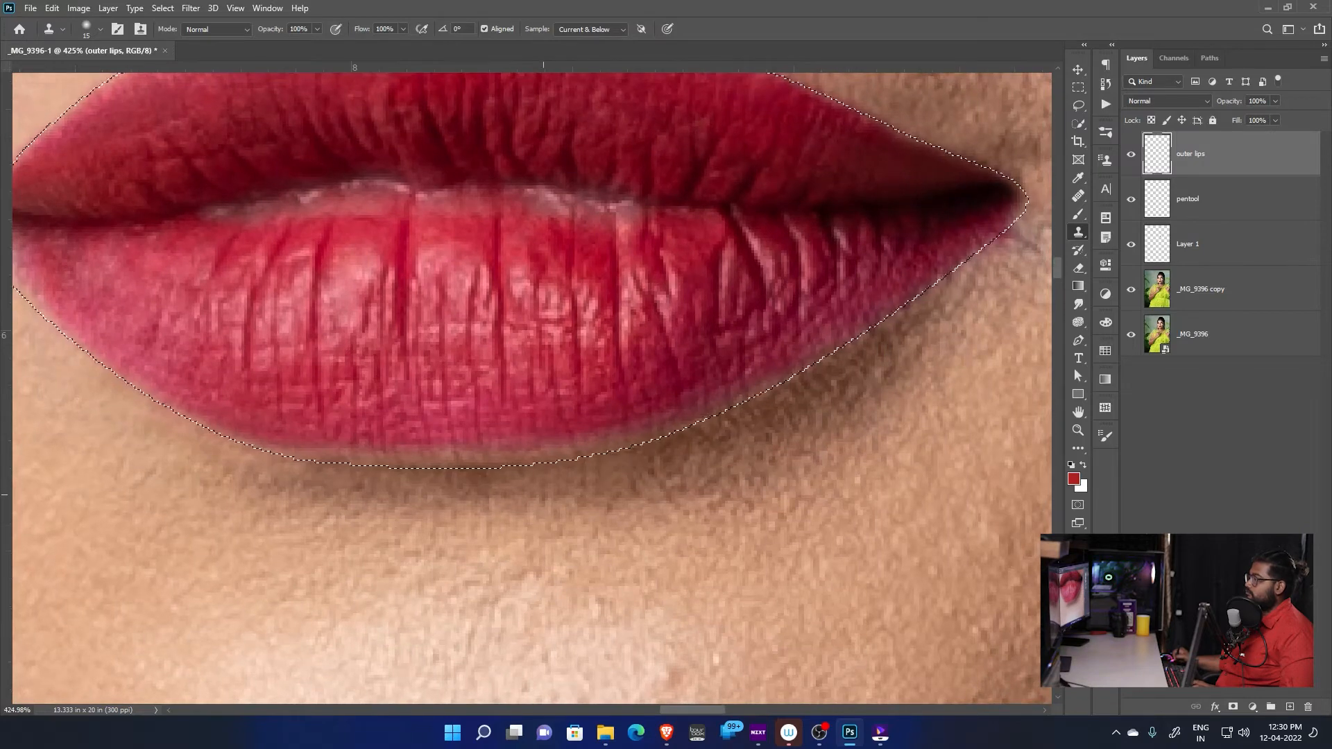
{"action": "left_click_drag", "start_coordinate": [833, 360], "coordinate": [679, 485]}
{"action": "left_click_drag", "start_coordinate": [873, 348], "coordinate": [842, 372]}
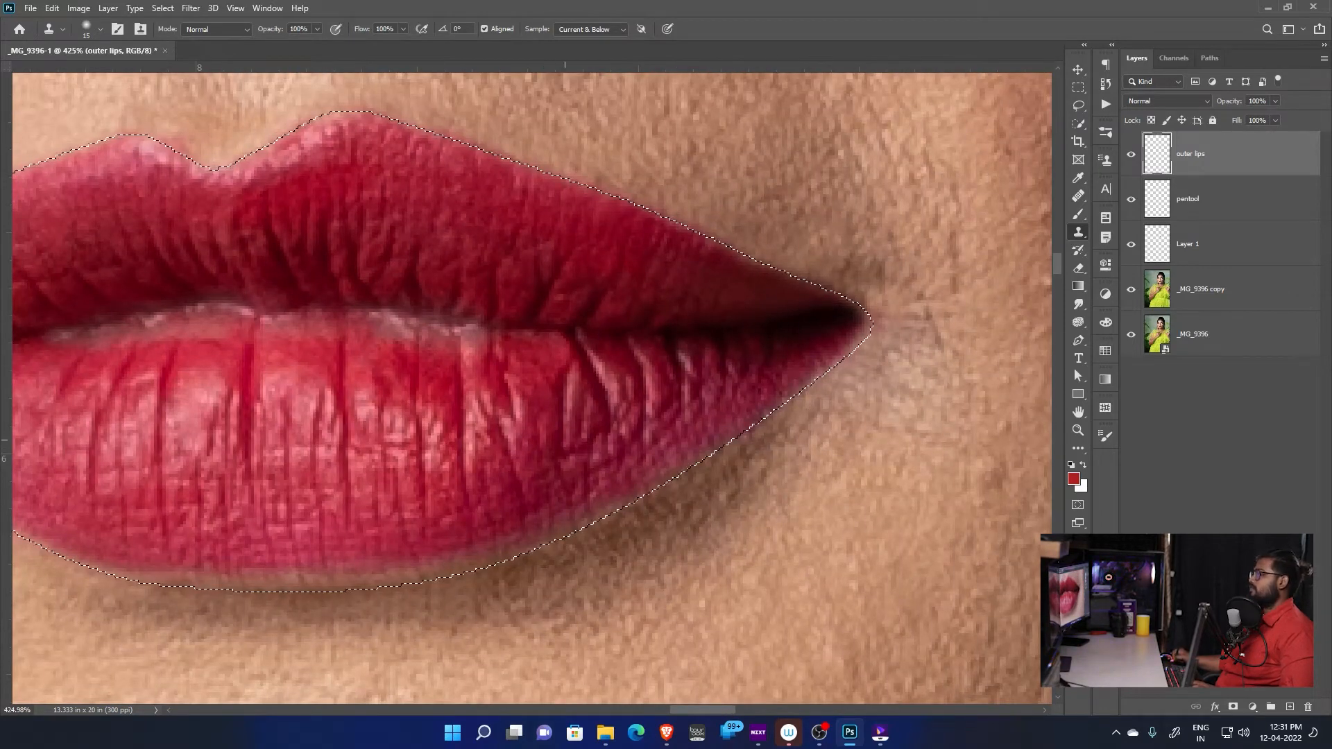
Add a new empty layer above the outer lips layer and invert the selection to cover the lips inside the outline
{"action": "scroll", "coordinate": [475, 478], "scroll_direction": "down", "scroll_amount": 3}
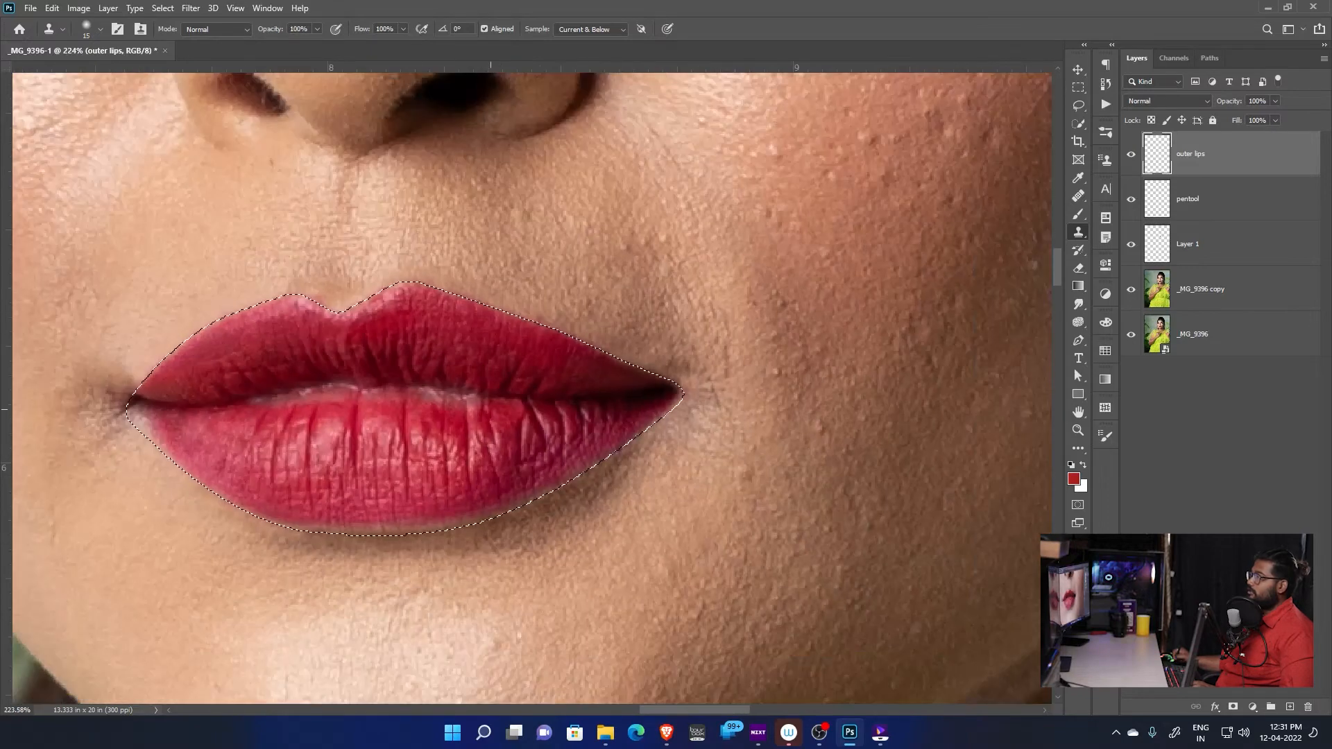
{"action": "left_click_drag", "start_coordinate": [491, 409], "coordinate": [709, 436]}
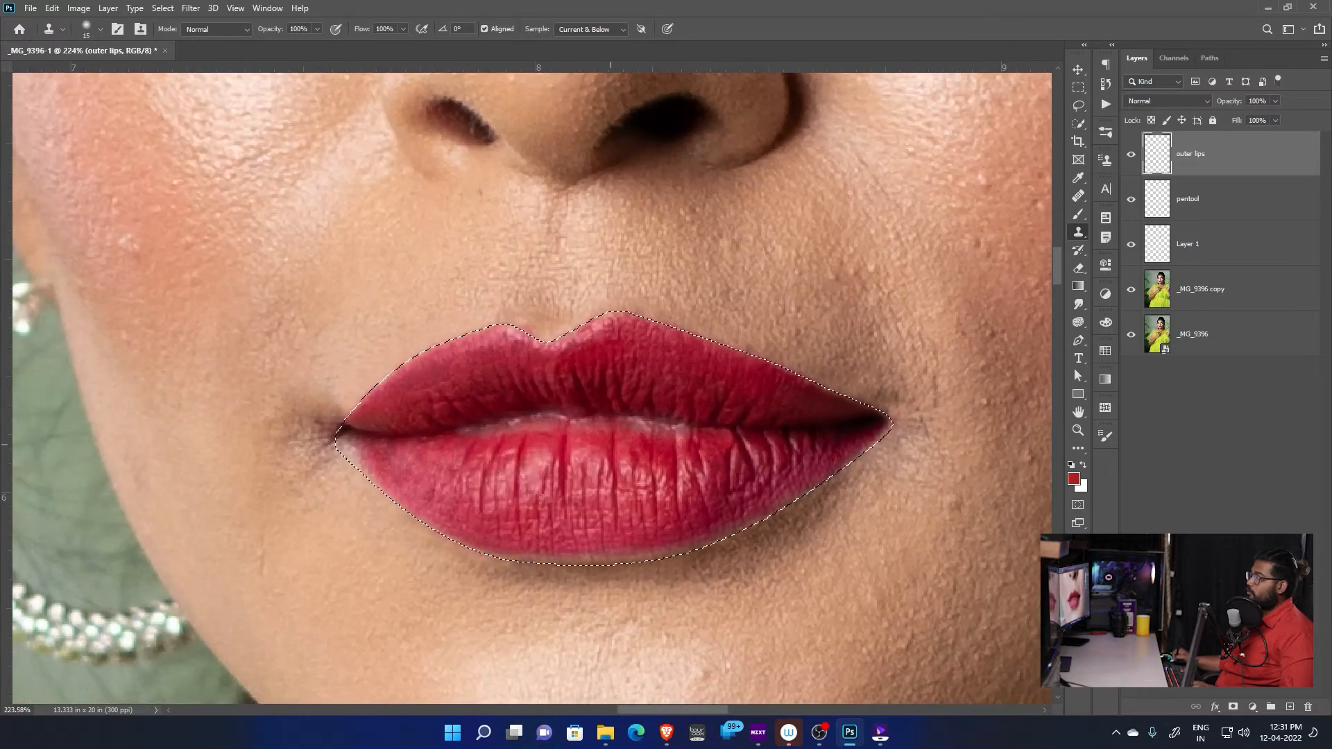
{"action": "scroll", "coordinate": [486, 419], "scroll_direction": "up", "scroll_amount": 3}
{"action": "left_click_drag", "start_coordinate": [320, 458], "coordinate": [519, 478]}
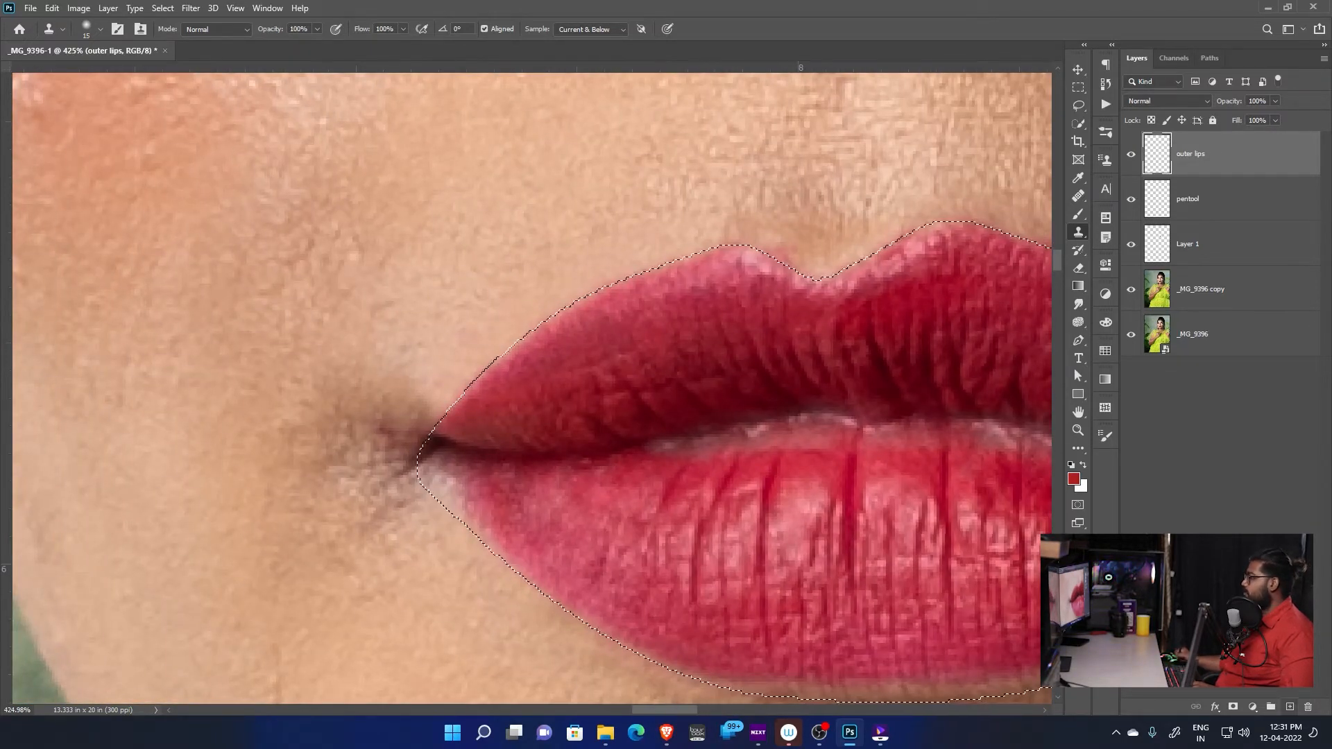
{"action": "key", "text": "ctrl+shift+alt+n"}
{"action": "left_click_drag", "start_coordinate": [872, 410], "coordinate": [587, 415]}
{"action": "key", "text": "ctrl+shift+i"}
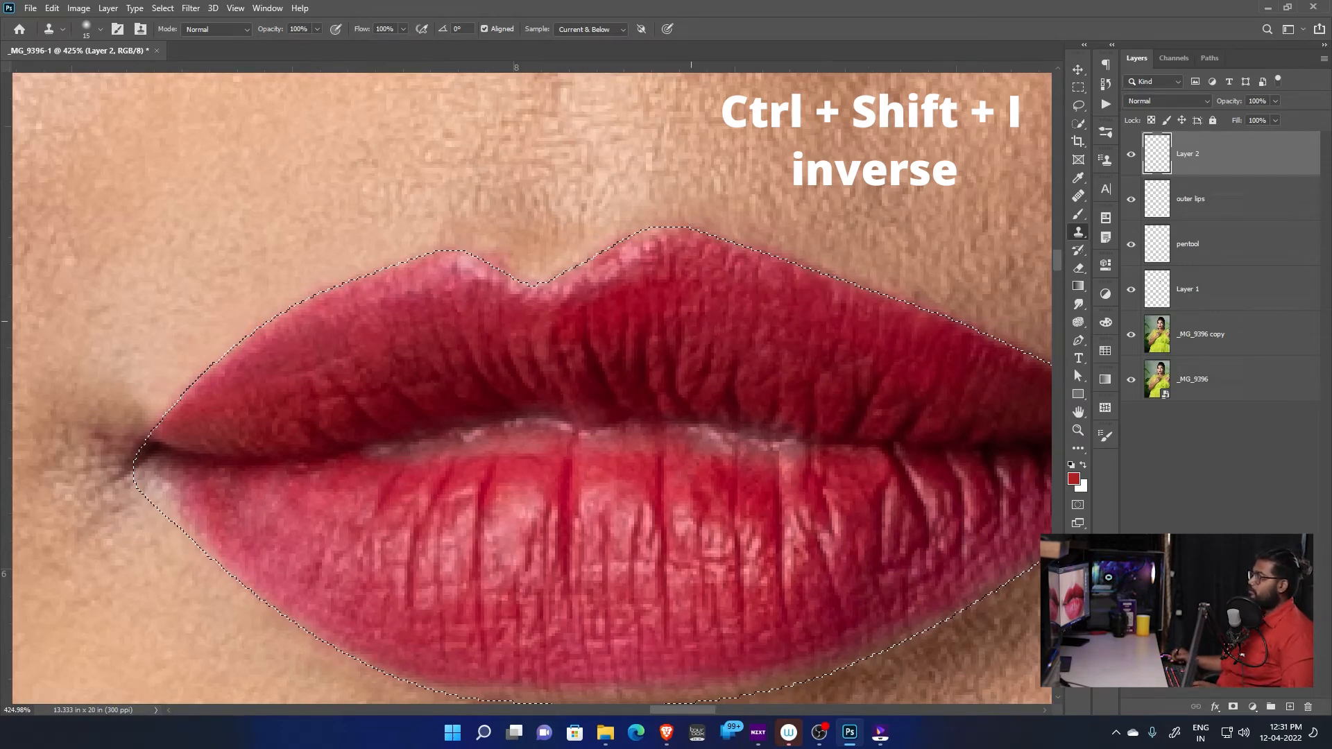
Rename the new top layer as inner lips
{"action": "scroll", "coordinate": [687, 312], "scroll_direction": "up", "scroll_amount": 1}
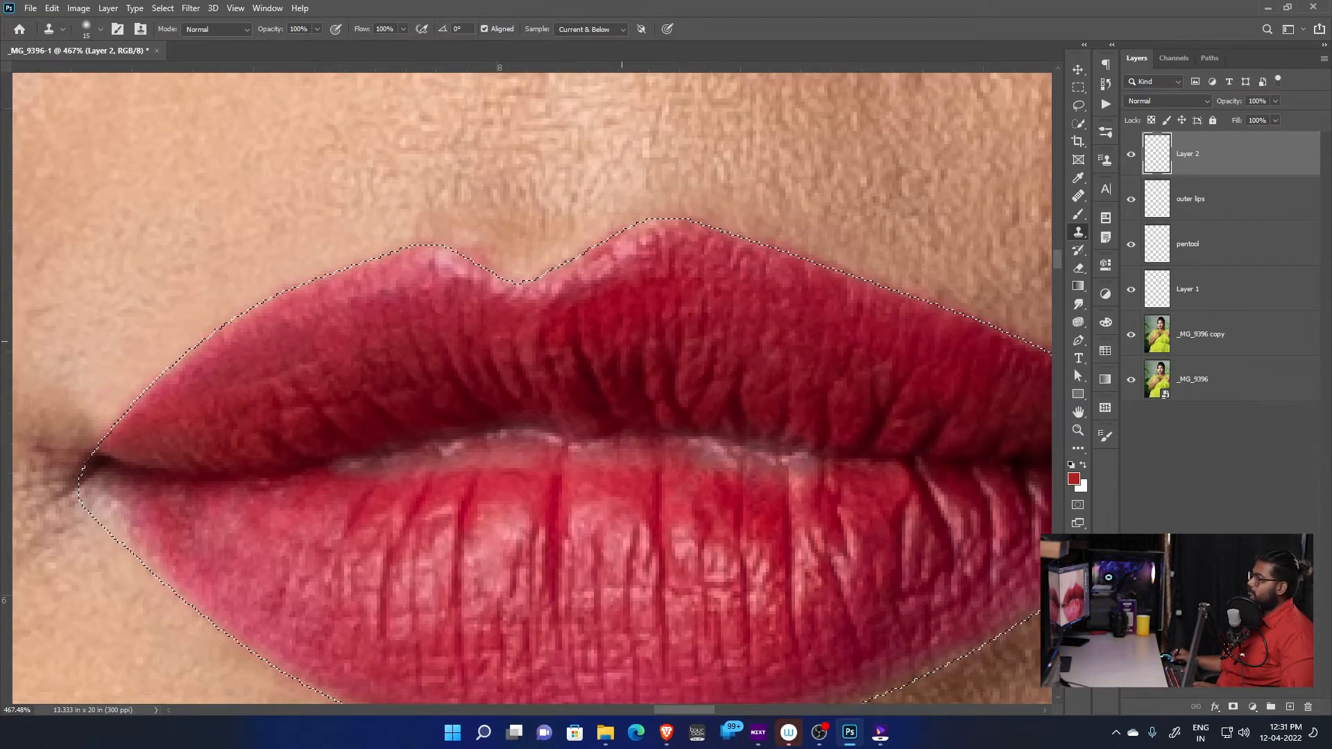
{"action": "scroll", "coordinate": [783, 359], "scroll_direction": "right", "scroll_amount": 3}
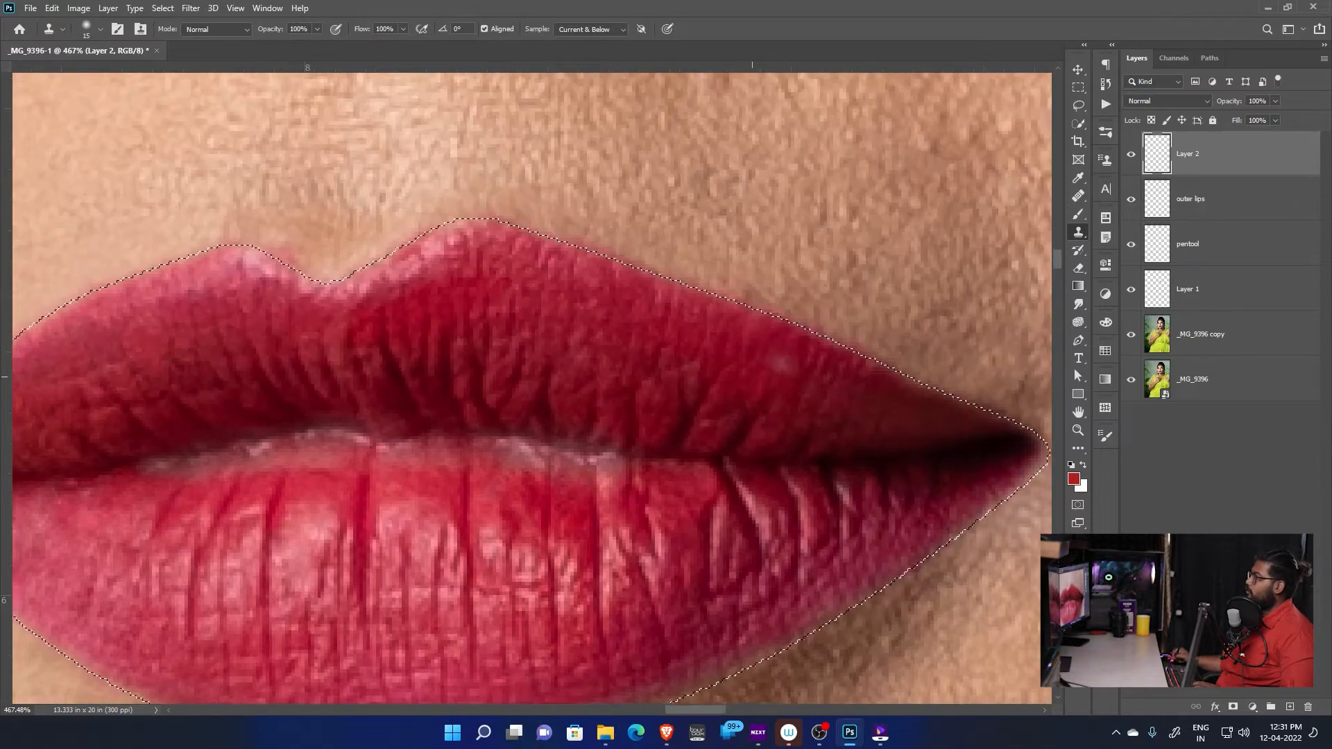
{"action": "double_click", "coordinate": [1187, 153]}
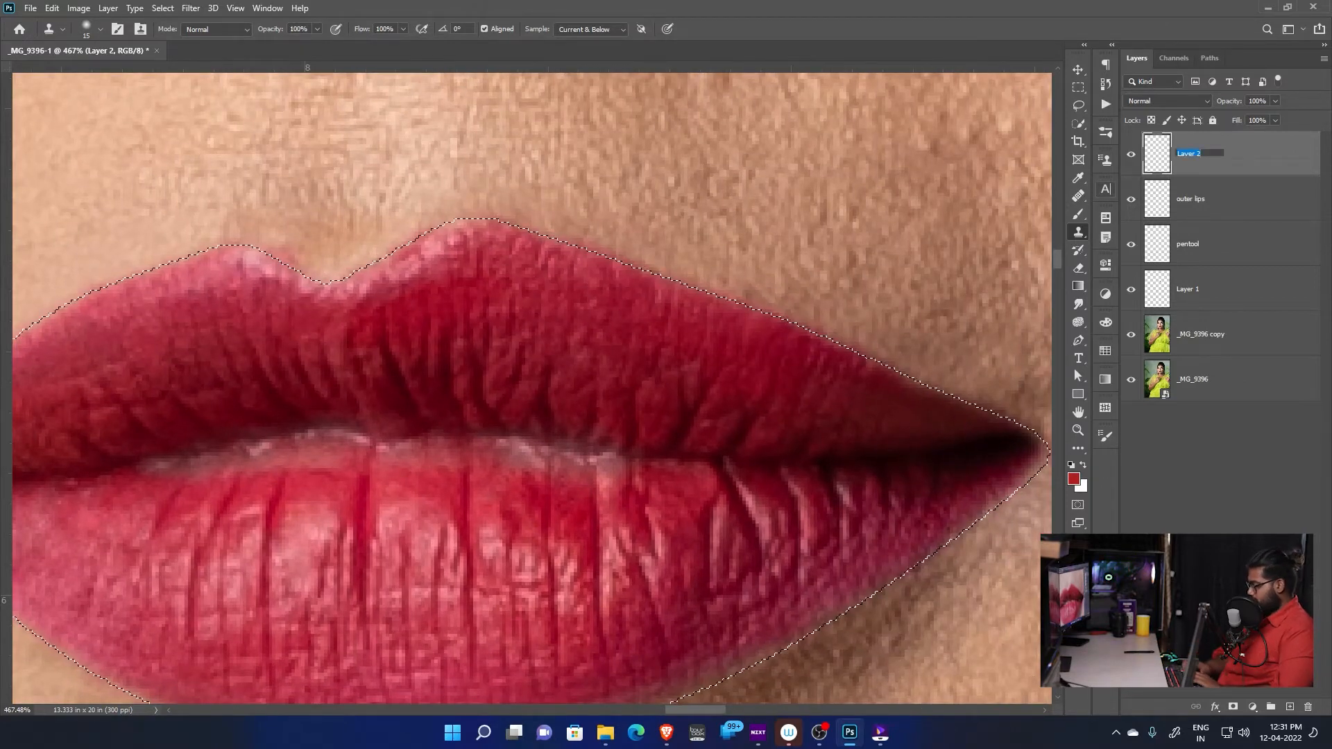
{"action": "type", "text": "inner lips"}
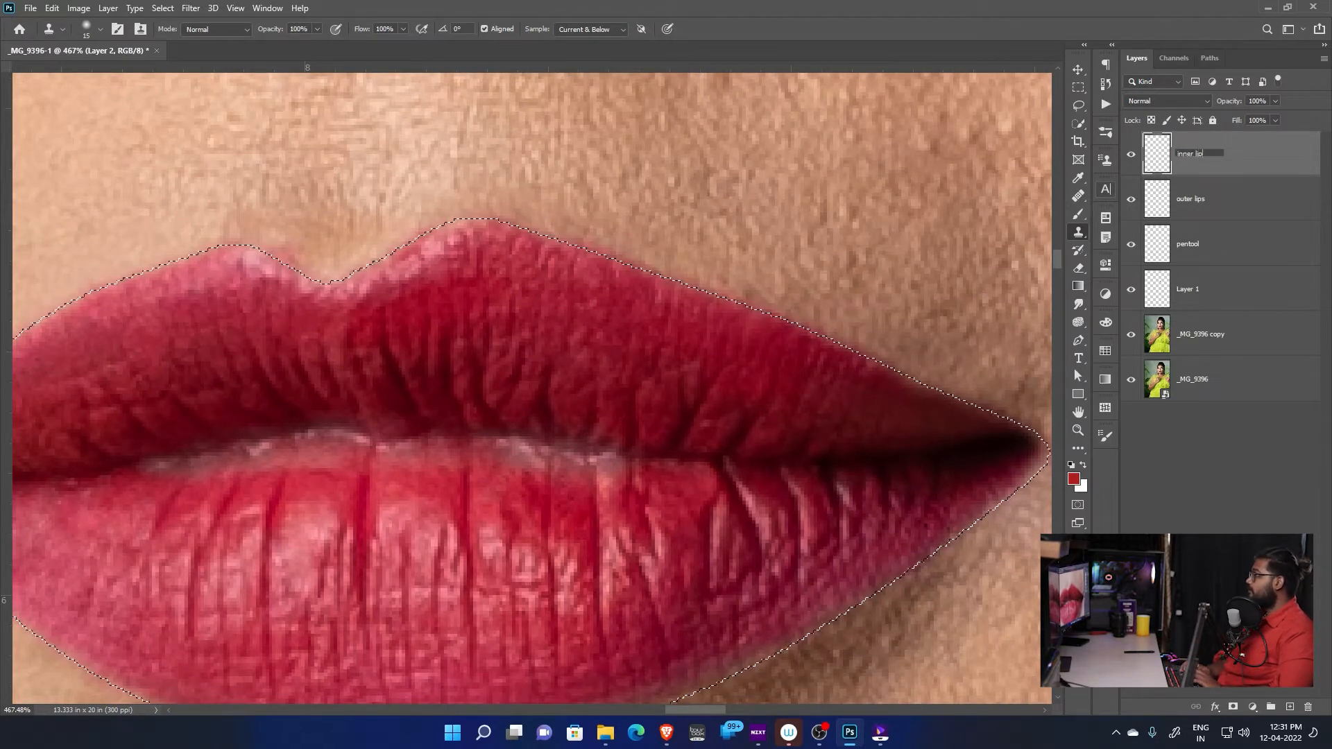
{"action": "key", "text": "Return"}
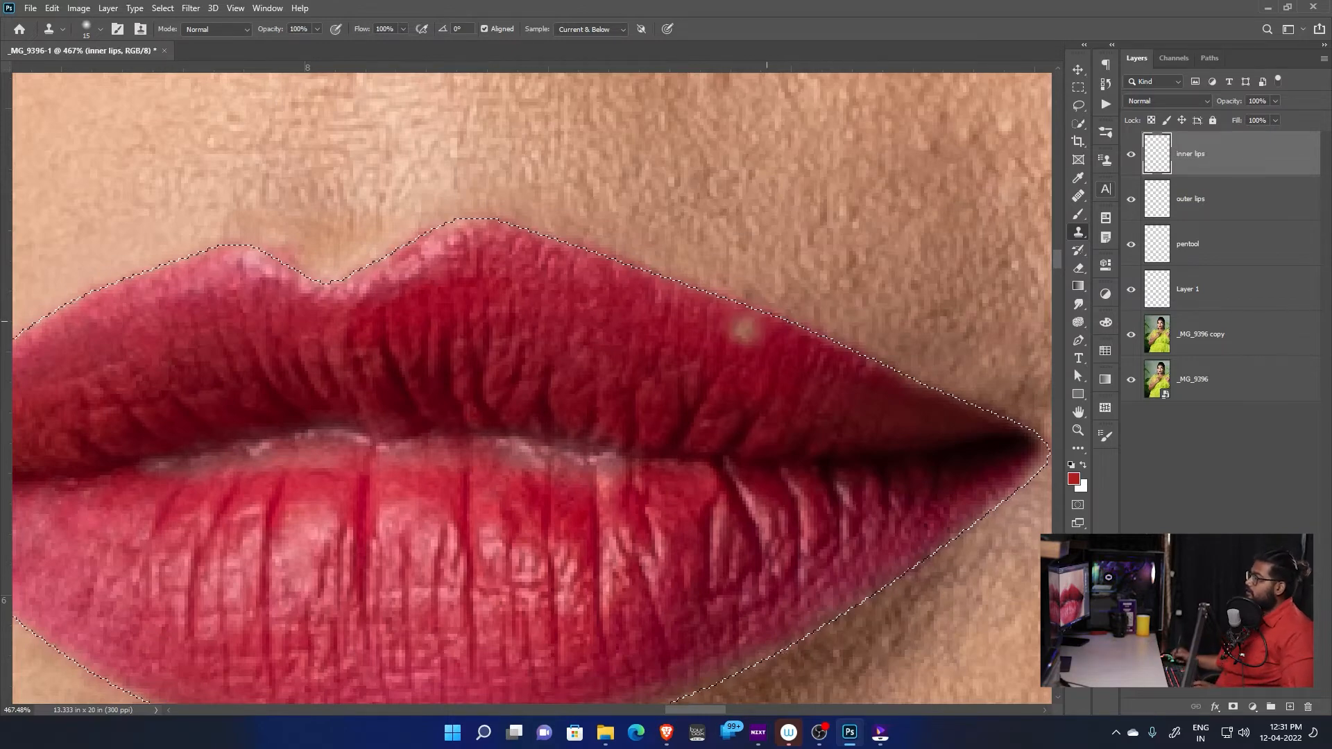
Clone lip texture up to the outline along the inner edge of the upper lip's right half
{"action": "scroll", "coordinate": [722, 369], "scroll_direction": "up", "scroll_amount": 2}
{"action": "scroll", "coordinate": [720, 379], "scroll_direction": "down", "scroll_amount": 3}
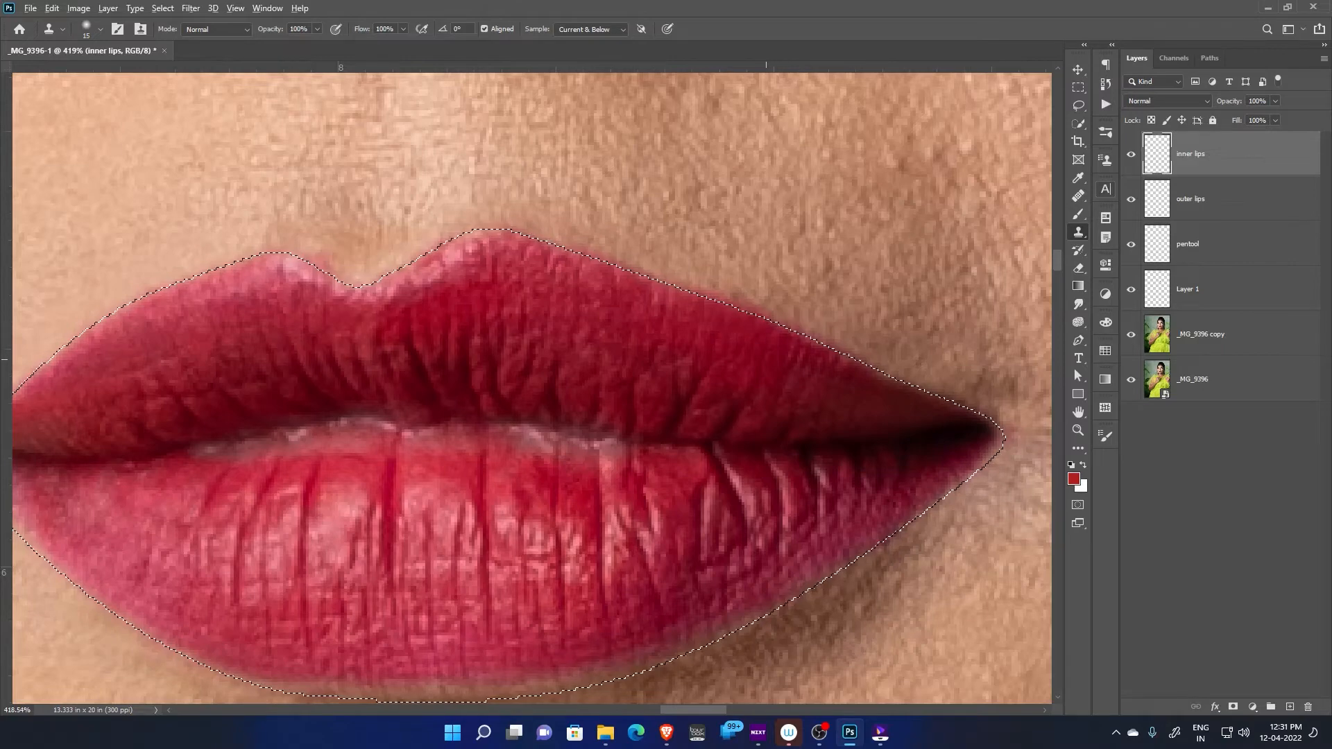
{"action": "left_click_drag", "start_coordinate": [791, 381], "coordinate": [708, 330]}
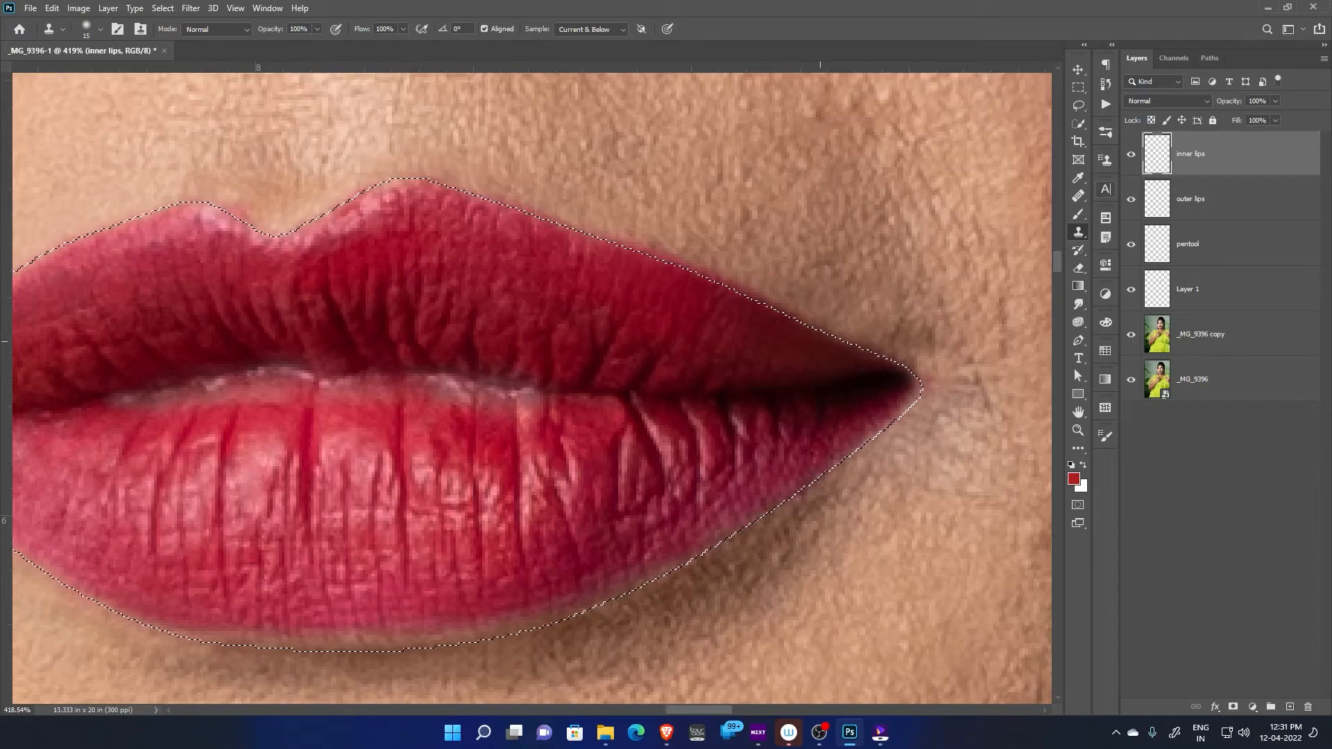
{"action": "left_click_drag", "start_coordinate": [653, 263], "coordinate": [760, 386]}
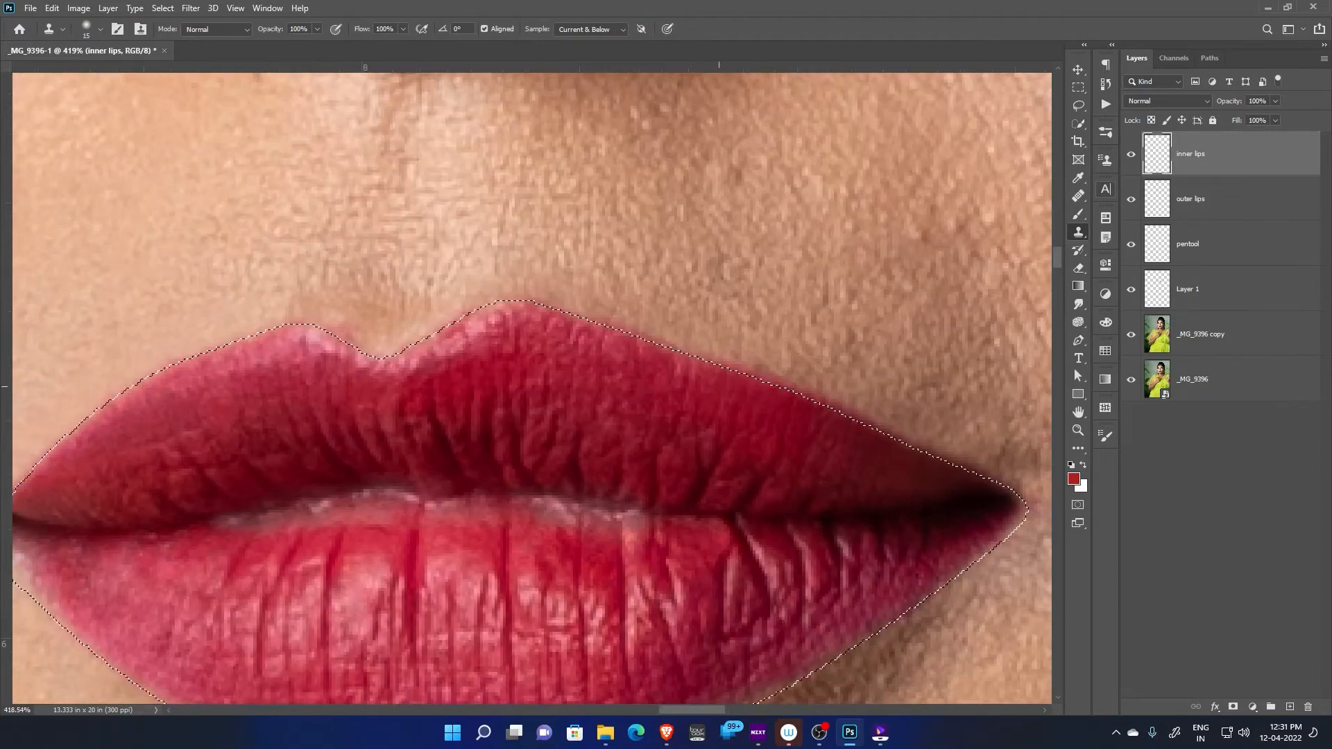
{"action": "left_click_drag", "start_coordinate": [703, 339], "coordinate": [773, 396]}
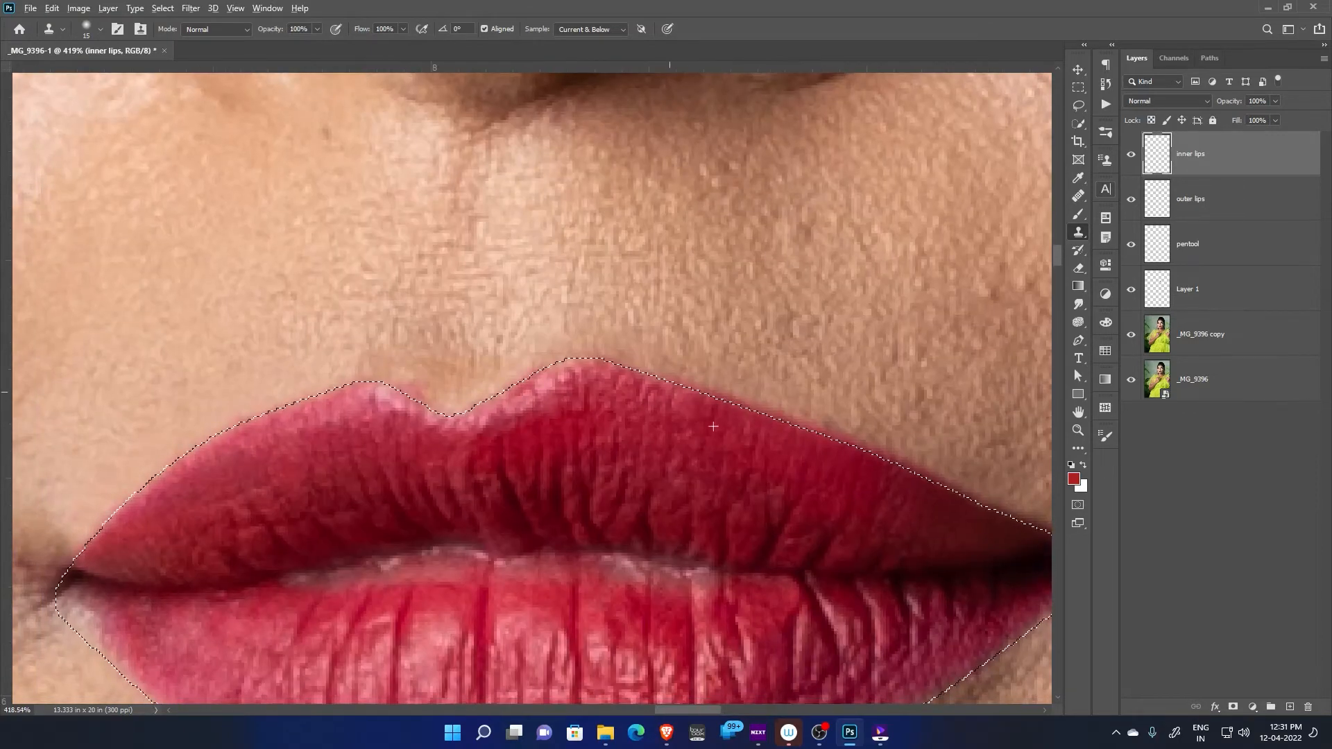
Clone lip texture over the pale edge inside the outline from the cupid's bow along the upper lip's left half
{"action": "left_click_drag", "start_coordinate": [596, 429], "coordinate": [692, 473]}
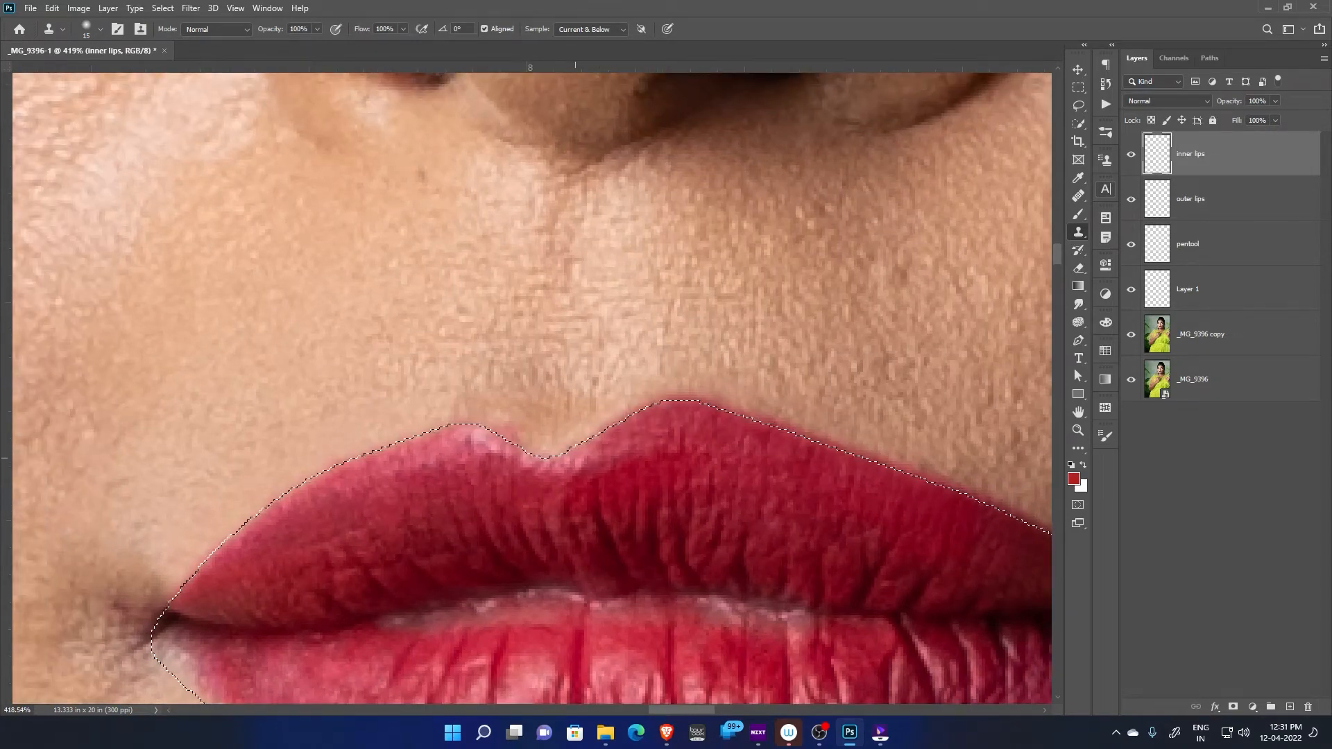
{"action": "left_click_drag", "start_coordinate": [385, 431], "coordinate": [631, 334]}
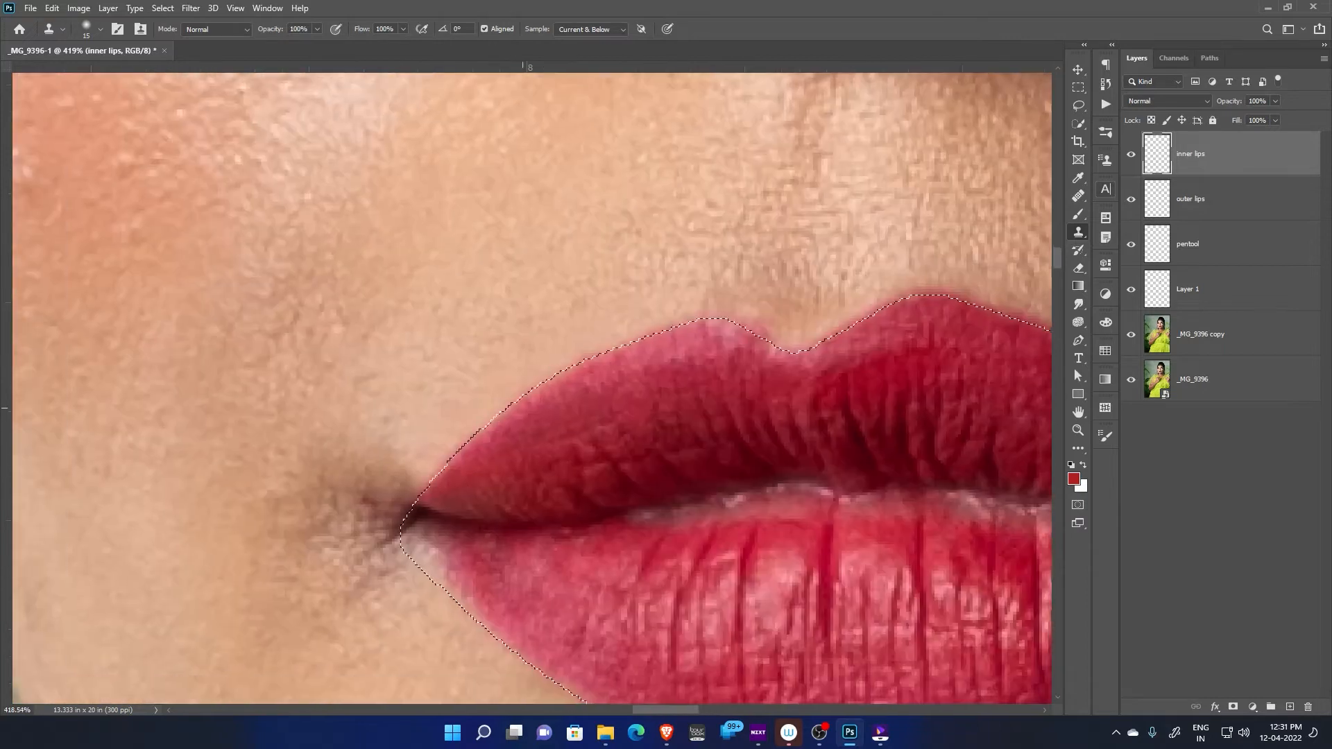
{"action": "left_click_drag", "start_coordinate": [492, 449], "coordinate": [582, 366]}
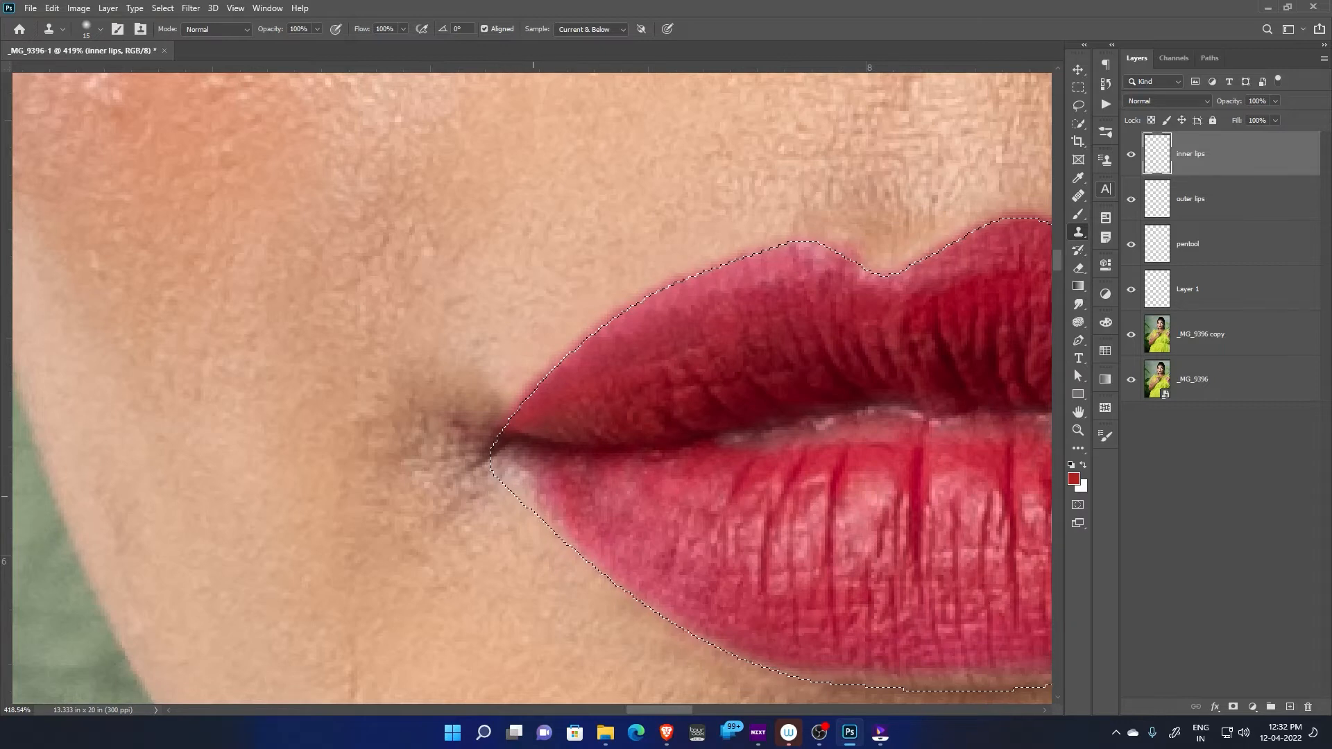
Clone lip texture over the skin-colored gap inside the outline at the lower lip's left corner
{"action": "scroll", "coordinate": [489, 445], "scroll_direction": "up", "scroll_amount": 1}
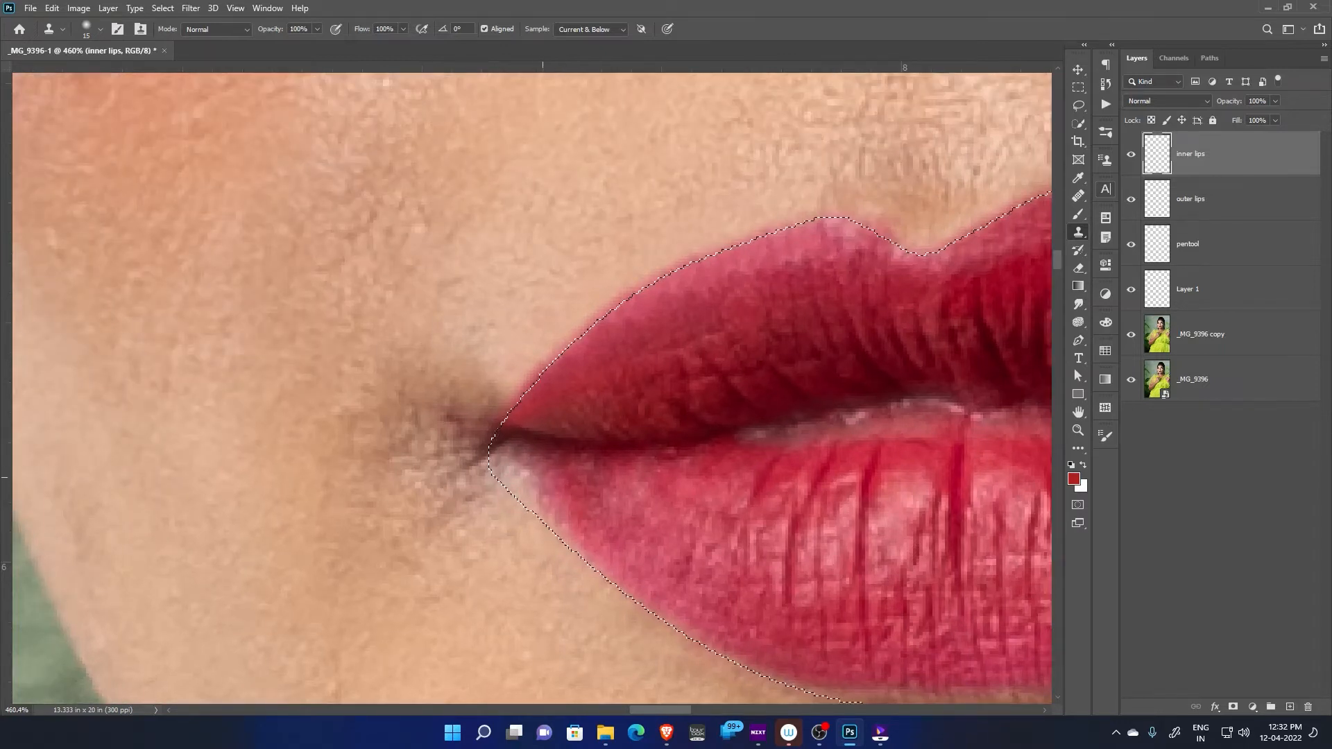
{"action": "left_click", "coordinate": [533, 473]}
{"action": "left_click", "coordinate": [567, 474]}
{"action": "left_click", "coordinate": [565, 490], "text": "alt"}
{"action": "left_click", "coordinate": [538, 484]}
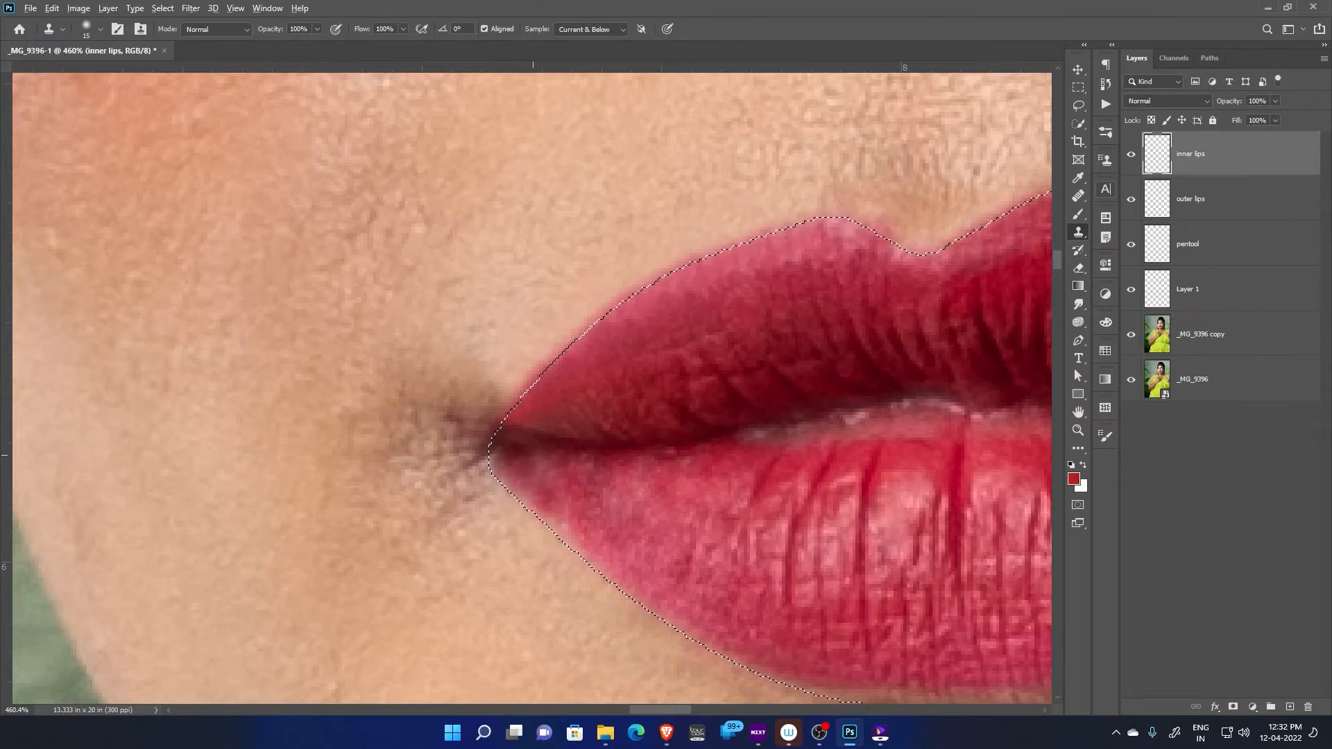
Blend the lower lip's left corner by cloning more lip texture over the remaining uneven patches there
{"action": "left_click", "coordinate": [512, 460]}
{"action": "left_click", "coordinate": [545, 495]}
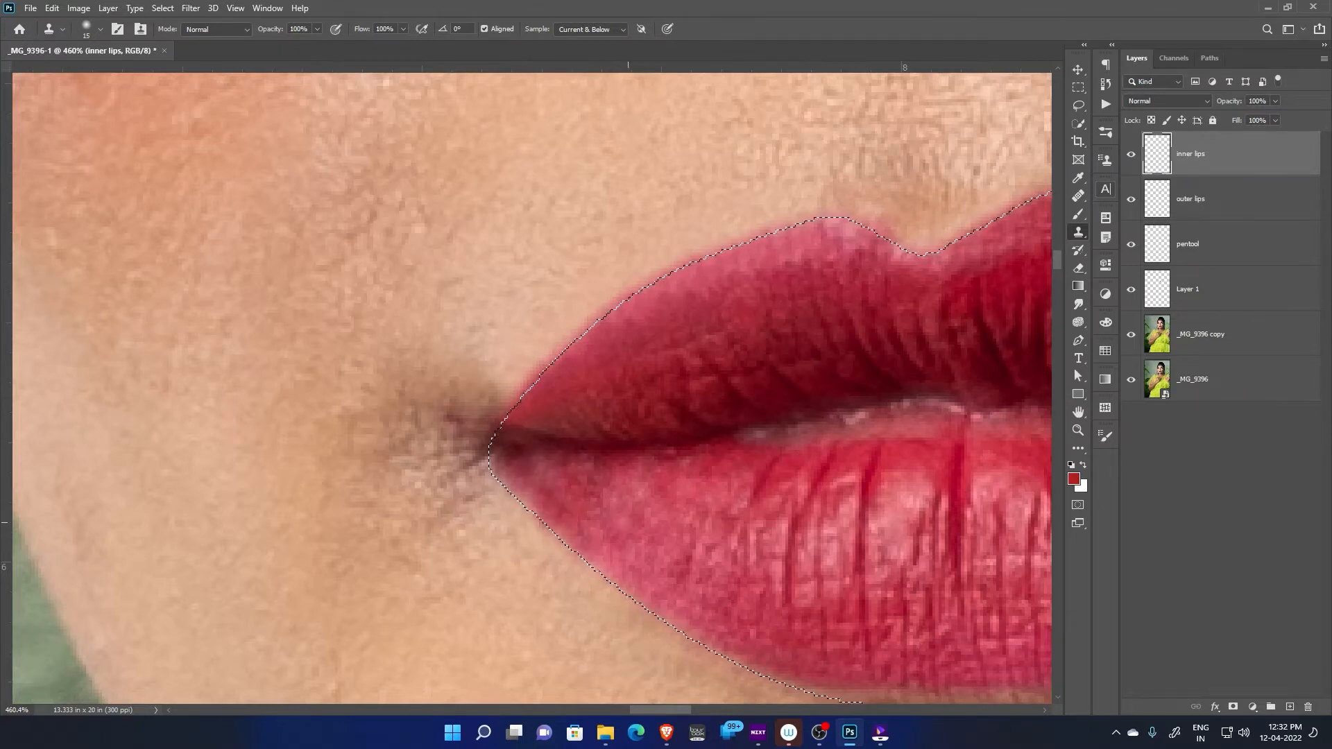
{"action": "left_click", "coordinate": [627, 498], "text": "alt"}
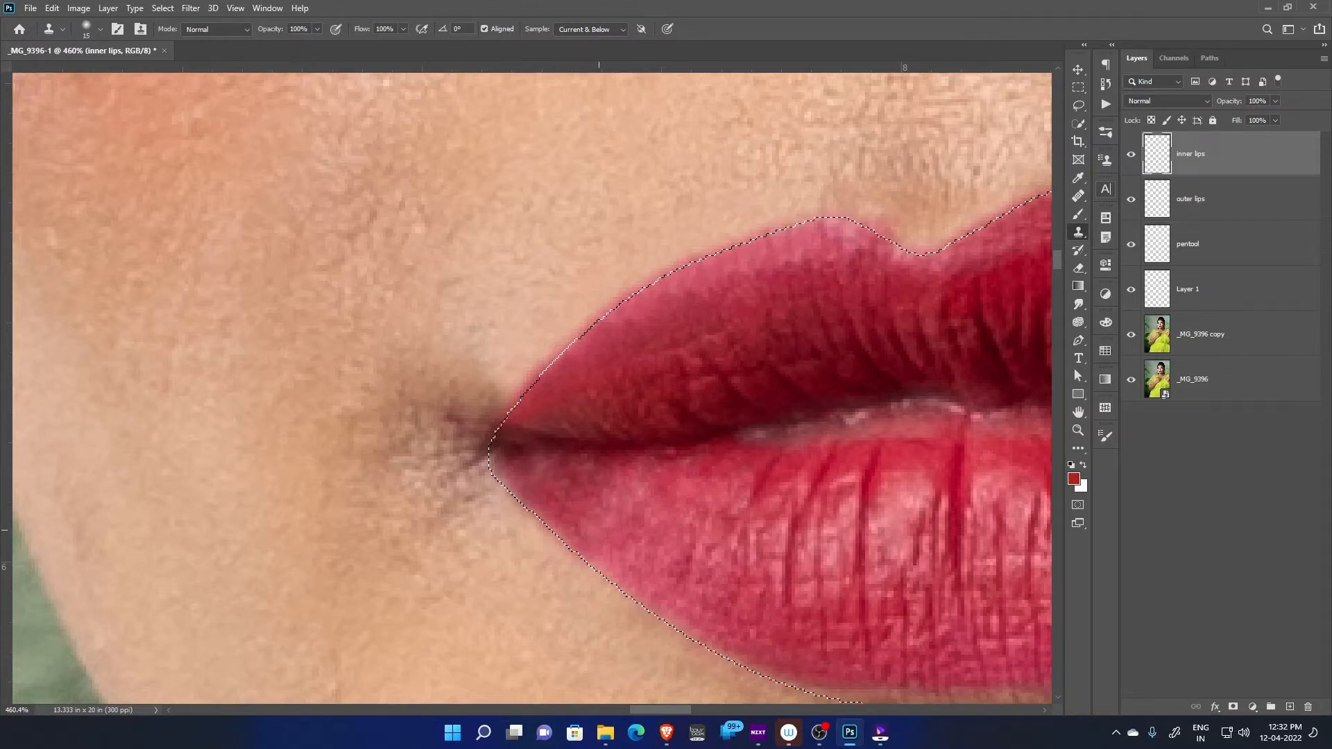
Clone lip texture over the pale band inside the outline along the lower lip's bottom edge, and clear the selection
{"action": "left_click_drag", "start_coordinate": [646, 590], "coordinate": [491, 406]}
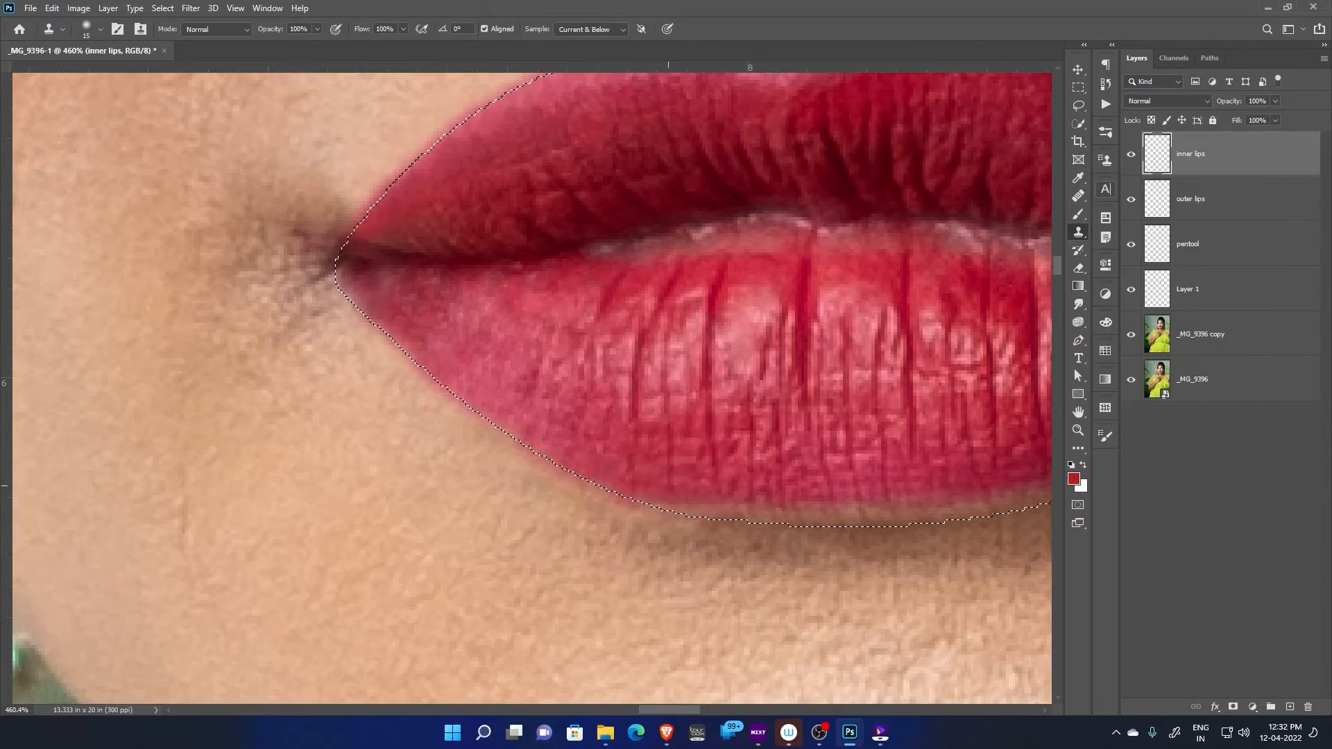
{"action": "left_click", "coordinate": [674, 499], "text": "alt"}
{"action": "mouse_move", "coordinate": [672, 509]}
{"action": "left_mouse_down"}
{"action": "mouse_move", "coordinate": [744, 509]}
{"action": "mouse_move", "coordinate": [648, 468]}
{"action": "mouse_move", "coordinate": [760, 490]}
{"action": "mouse_move", "coordinate": [804, 482]}
{"action": "left_mouse_up"}
{"action": "mouse_move", "coordinate": [804, 481]}
{"action": "left_mouse_down"}
{"action": "mouse_move", "coordinate": [653, 491]}
{"action": "mouse_move", "coordinate": [757, 485]}
{"action": "mouse_move", "coordinate": [663, 525]}
{"action": "mouse_move", "coordinate": [763, 501]}
{"action": "left_mouse_up"}
{"action": "left_click", "coordinate": [671, 496], "text": "alt"}
{"action": "mouse_move", "coordinate": [826, 436]}
{"action": "left_mouse_down"}
{"action": "mouse_move", "coordinate": [735, 489]}
{"action": "mouse_move", "coordinate": [788, 482]}
{"action": "mouse_move", "coordinate": [746, 494]}
{"action": "left_mouse_up"}
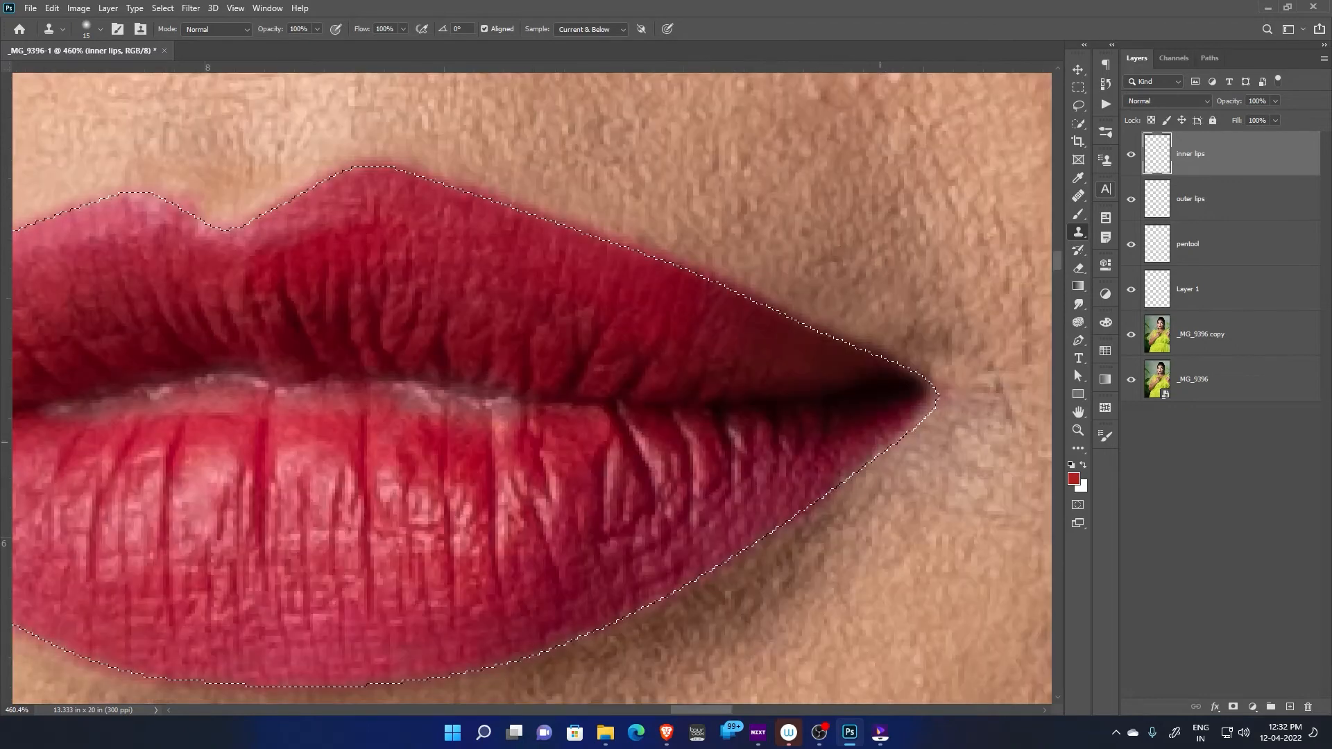
{"action": "left_click_drag", "start_coordinate": [833, 491], "coordinate": [776, 463]}
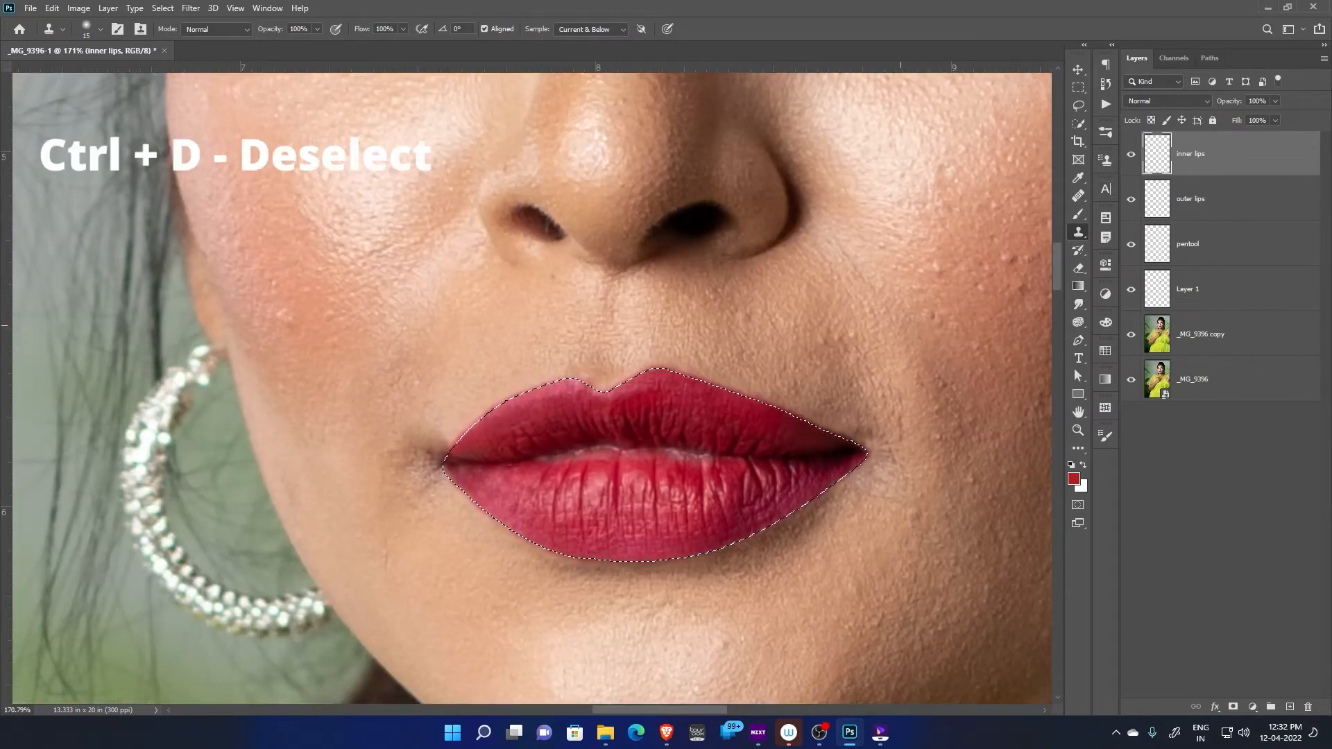
{"action": "key", "text": "ctrl+d"}
Compare the lips with and without the inner lips layer and against the untouched original photo, up close and at full-face view
{"action": "scroll", "coordinate": [734, 384], "scroll_direction": "up", "scroll_amount": 1}
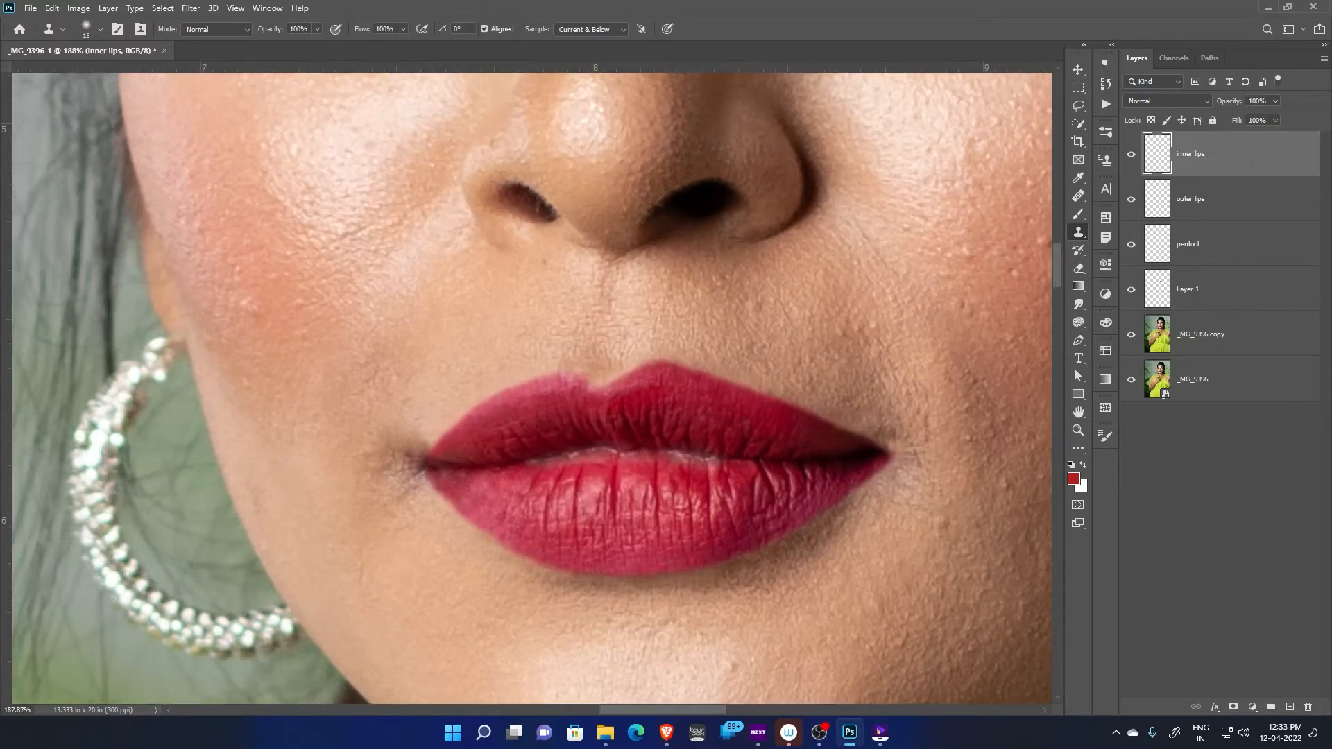
{"action": "left_click", "coordinate": [1131, 154]}
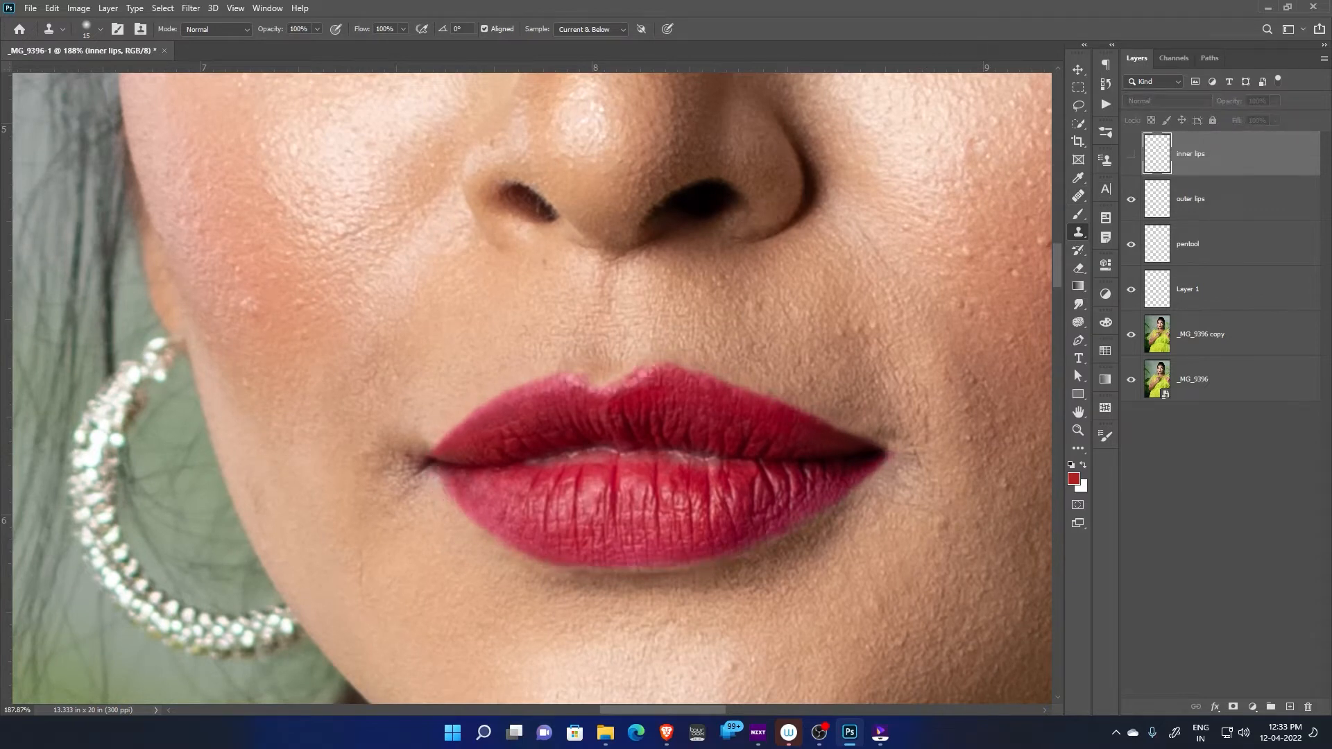
{"action": "left_click", "coordinate": [1131, 154]}
{"action": "left_click", "coordinate": [1131, 380], "text": "alt"}
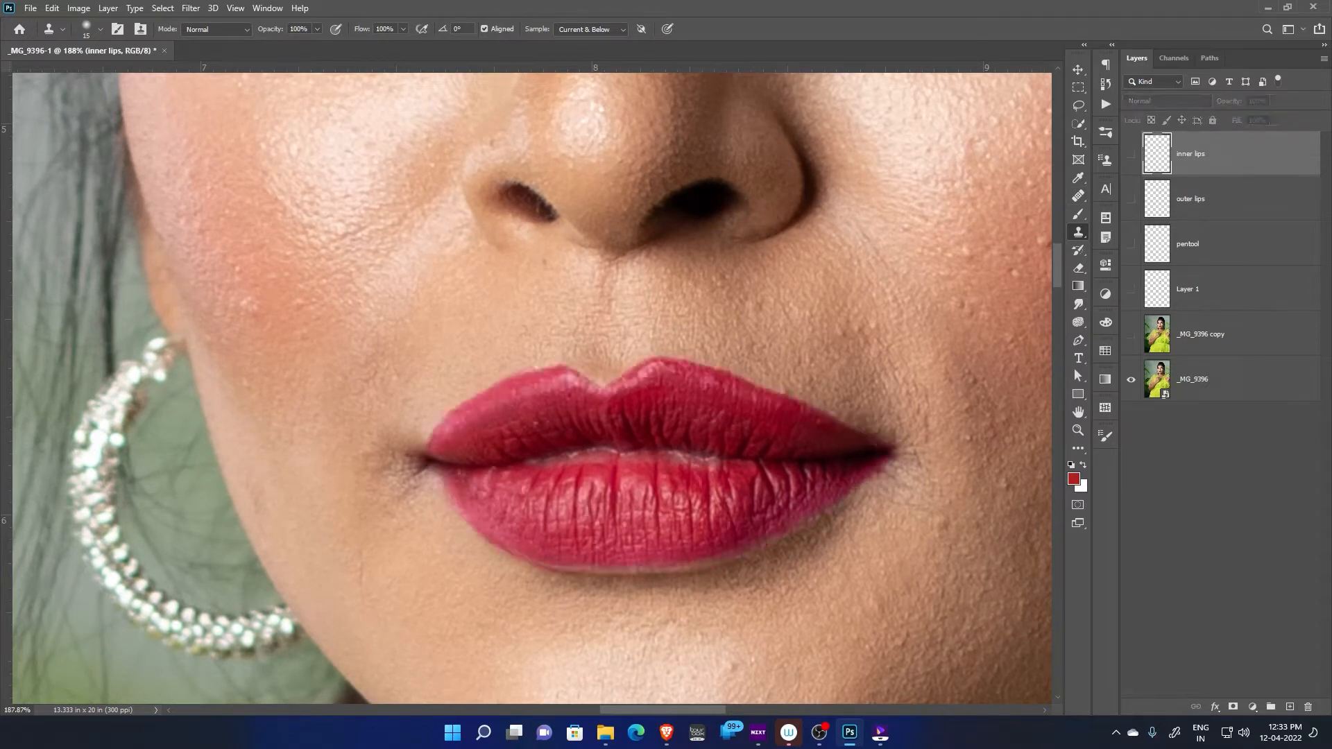
{"action": "left_click", "coordinate": [1131, 379], "text": "alt"}
{"action": "left_click", "coordinate": [1131, 379], "text": "alt"}
{"action": "scroll", "coordinate": [784, 469], "scroll_direction": "up", "scroll_amount": 2}
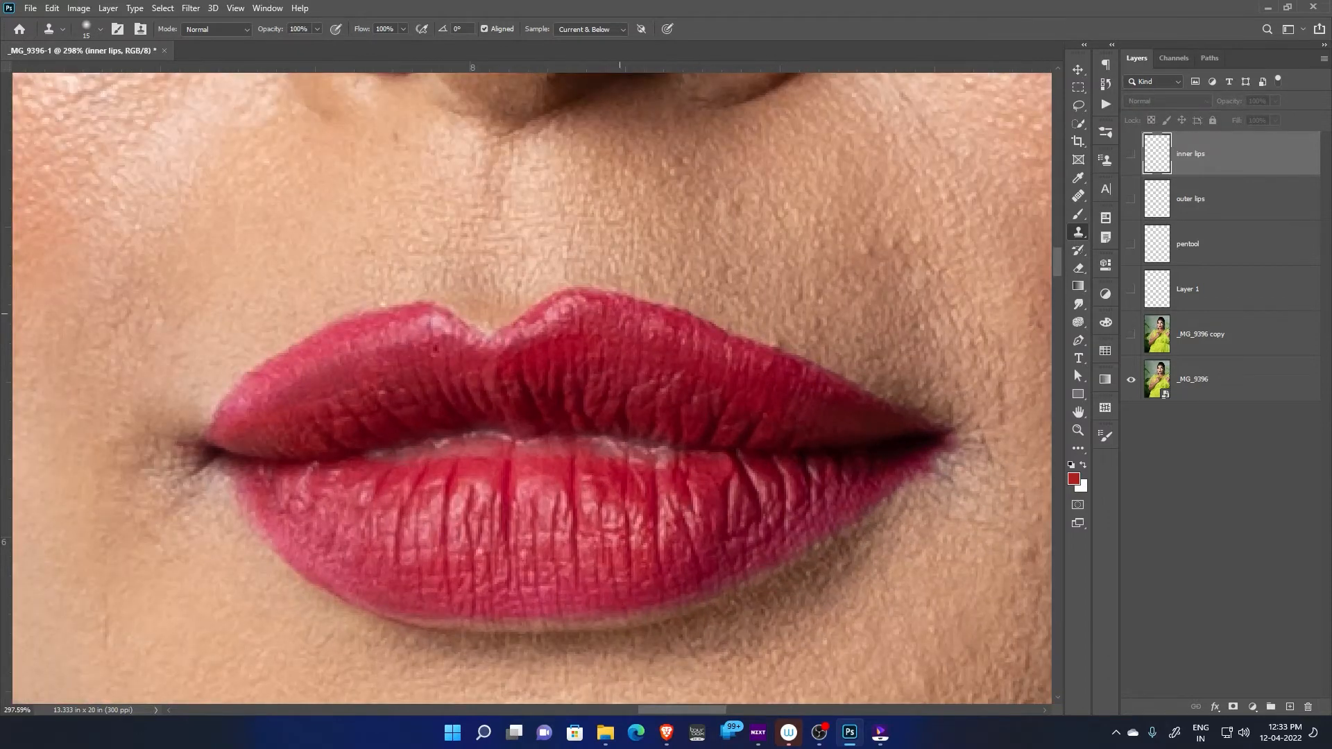
{"action": "left_click", "coordinate": [1131, 379], "text": "alt"}
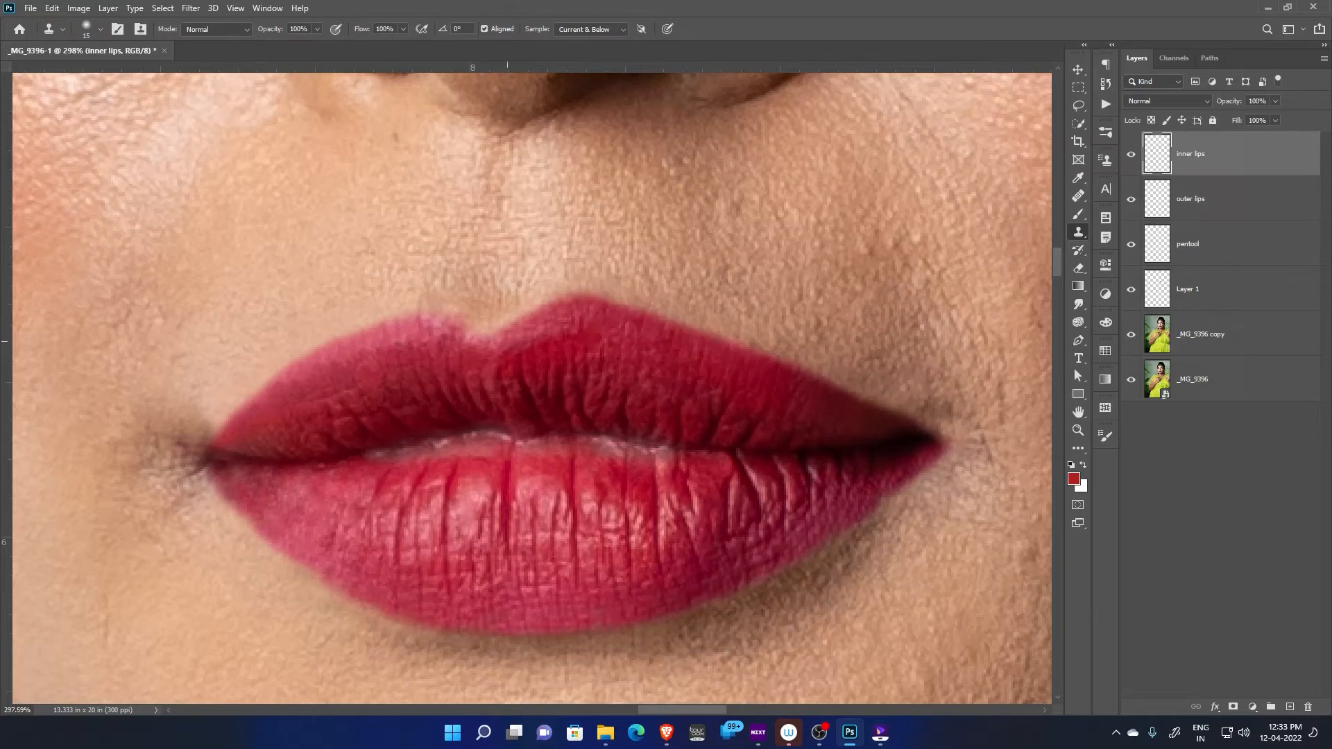
{"action": "scroll", "coordinate": [733, 499], "scroll_direction": "down", "scroll_amount": 5}
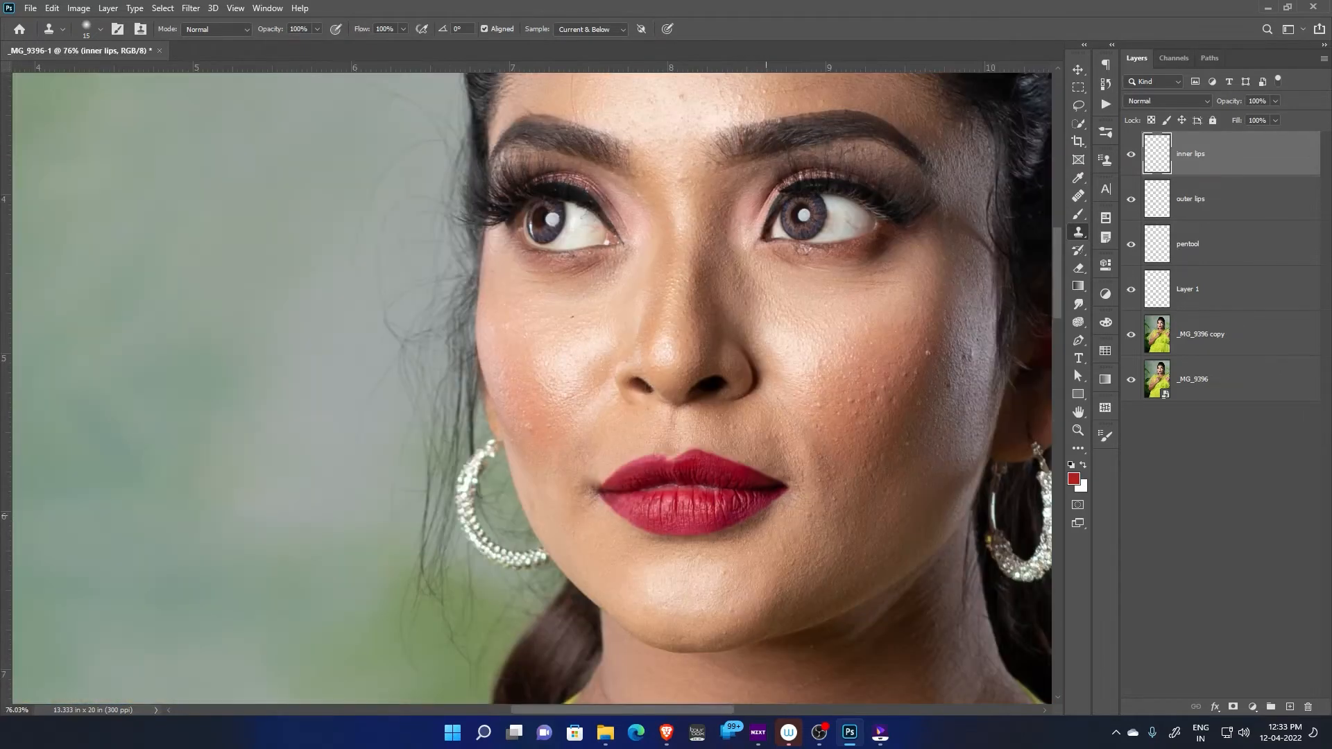
{"action": "left_click", "coordinate": [1131, 380], "text": "alt"}
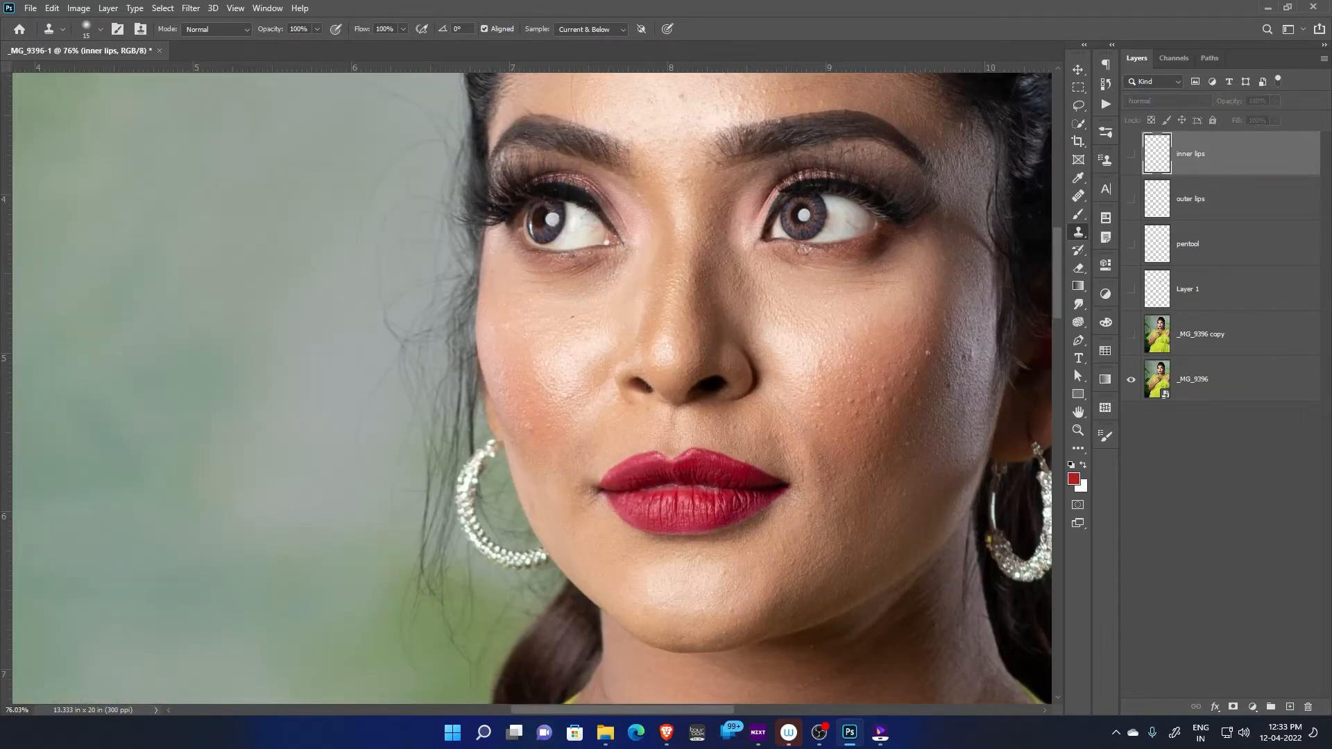
{"action": "left_click", "coordinate": [1131, 380], "text": "alt"}
{"action": "scroll", "coordinate": [832, 492], "scroll_direction": "up", "scroll_amount": 3}
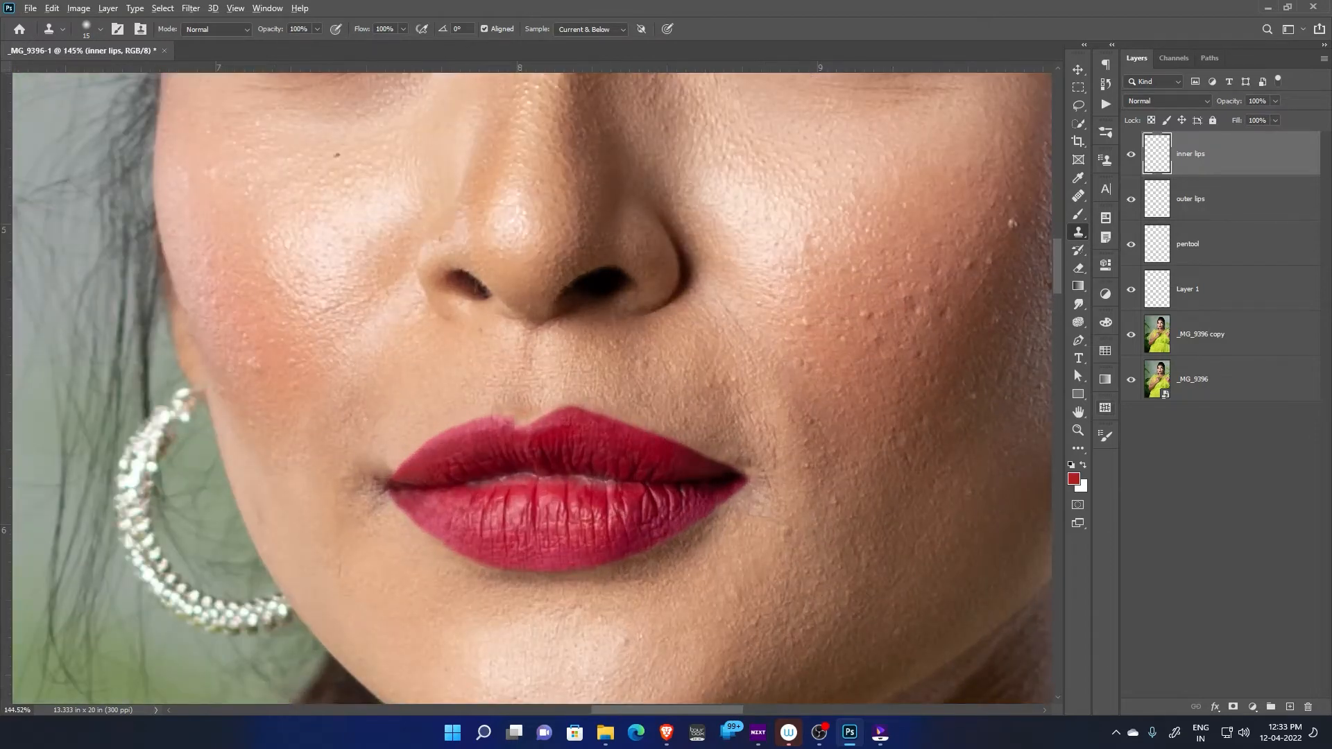
{"action": "left_click", "coordinate": [1131, 379], "text": "alt"}
{"action": "left_click", "coordinate": [1132, 380], "text": "alt"}
{"action": "scroll", "coordinate": [694, 509], "scroll_direction": "down", "scroll_amount": 2}
{"action": "scroll", "coordinate": [668, 519], "scroll_direction": "down", "scroll_amount": 1}
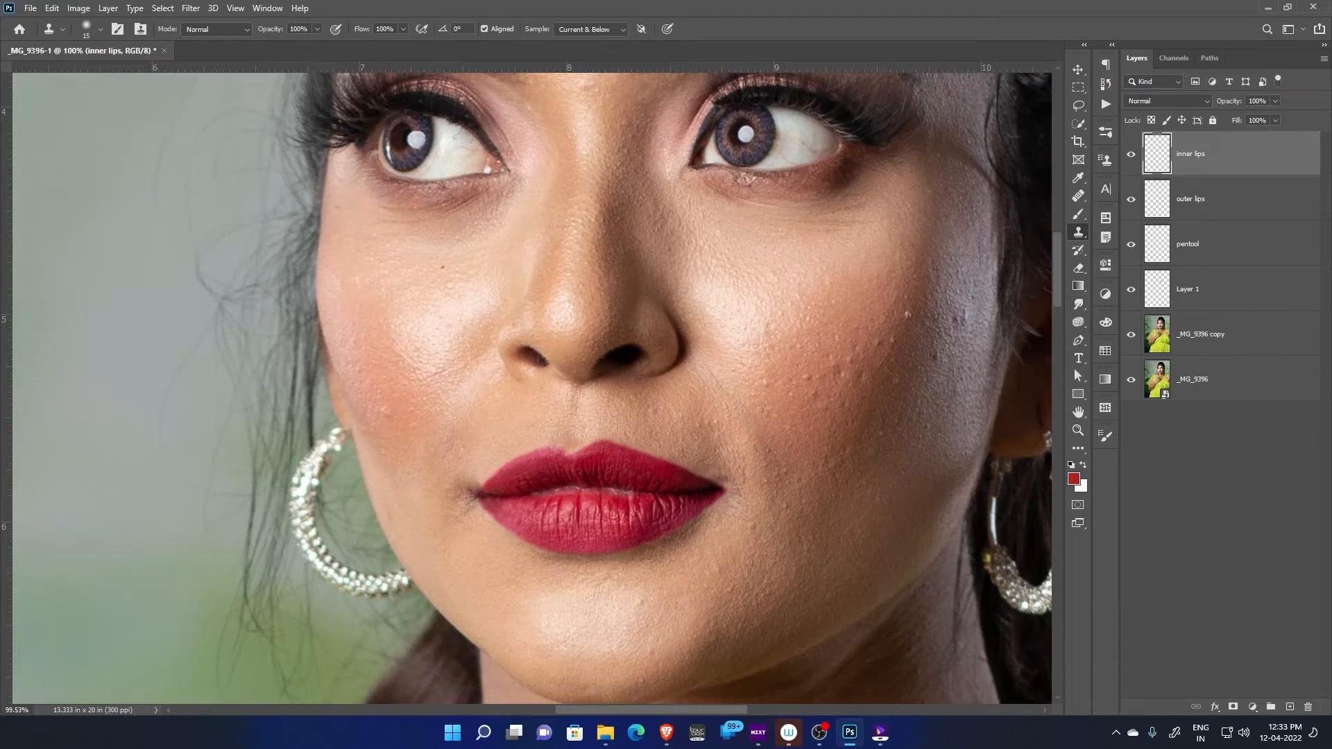
Group the four lip retouching layers, from inner lips down to Layer 1
{"action": "left_click", "coordinate": [1215, 289], "text": "shift"}
{"action": "key", "text": "ctrl+g"}
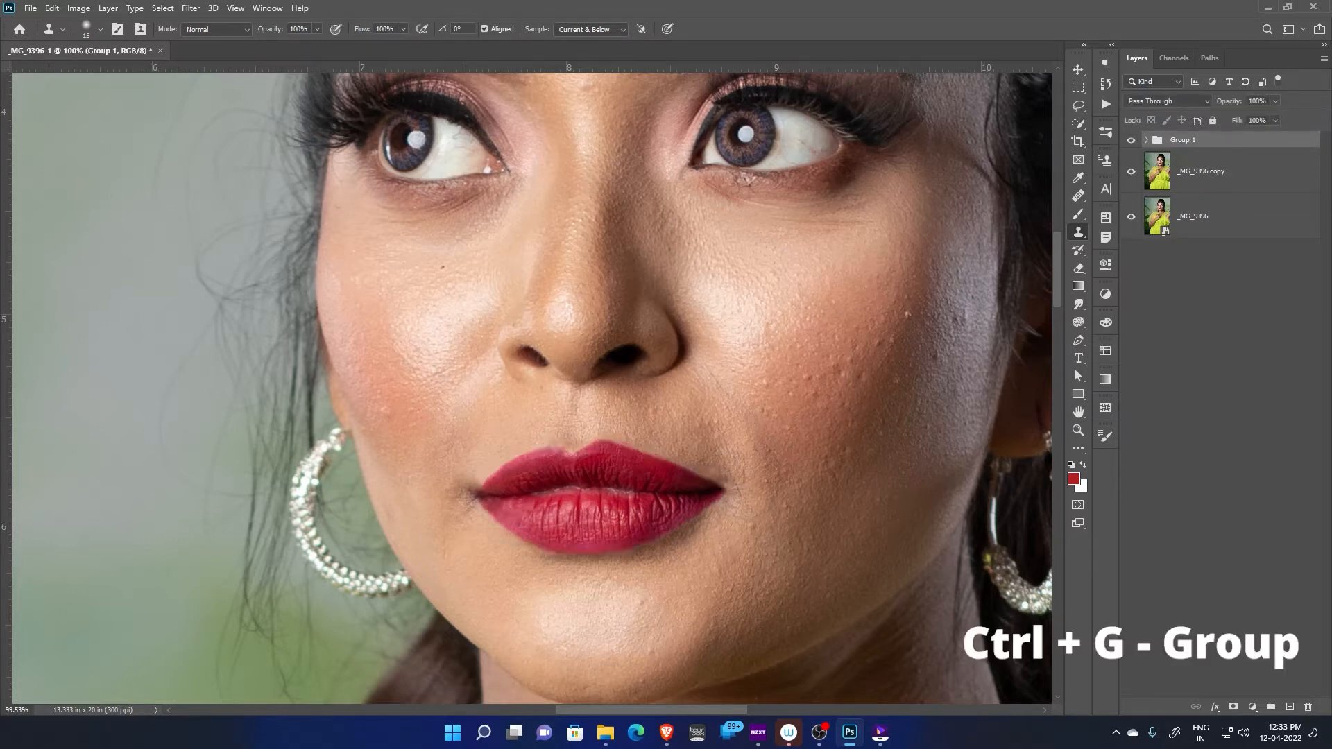
Add a Curves adjustment layer above the group and brighten the image by raising its RGB curve near input 185 to about 218
{"action": "scroll", "coordinate": [601, 529], "scroll_direction": "up", "scroll_amount": 4}
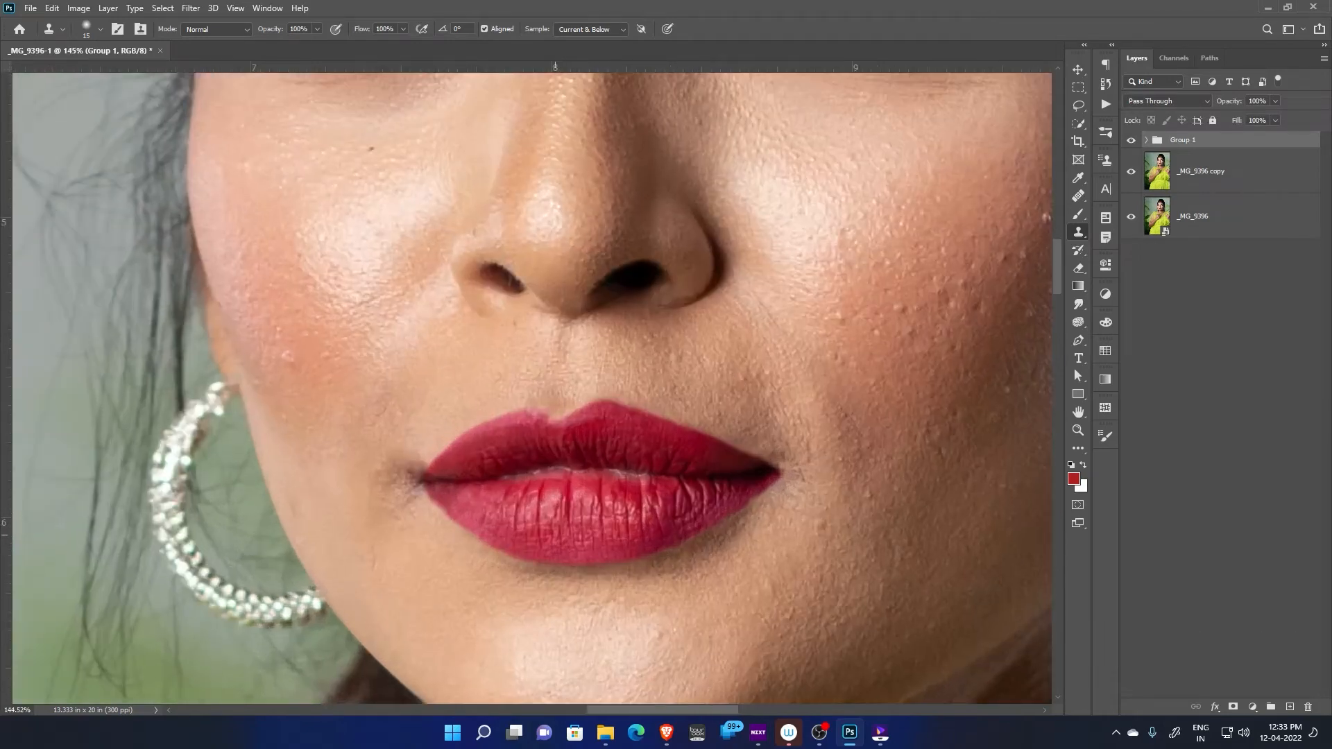
{"action": "scroll", "coordinate": [629, 502], "scroll_direction": "up", "scroll_amount": 1}
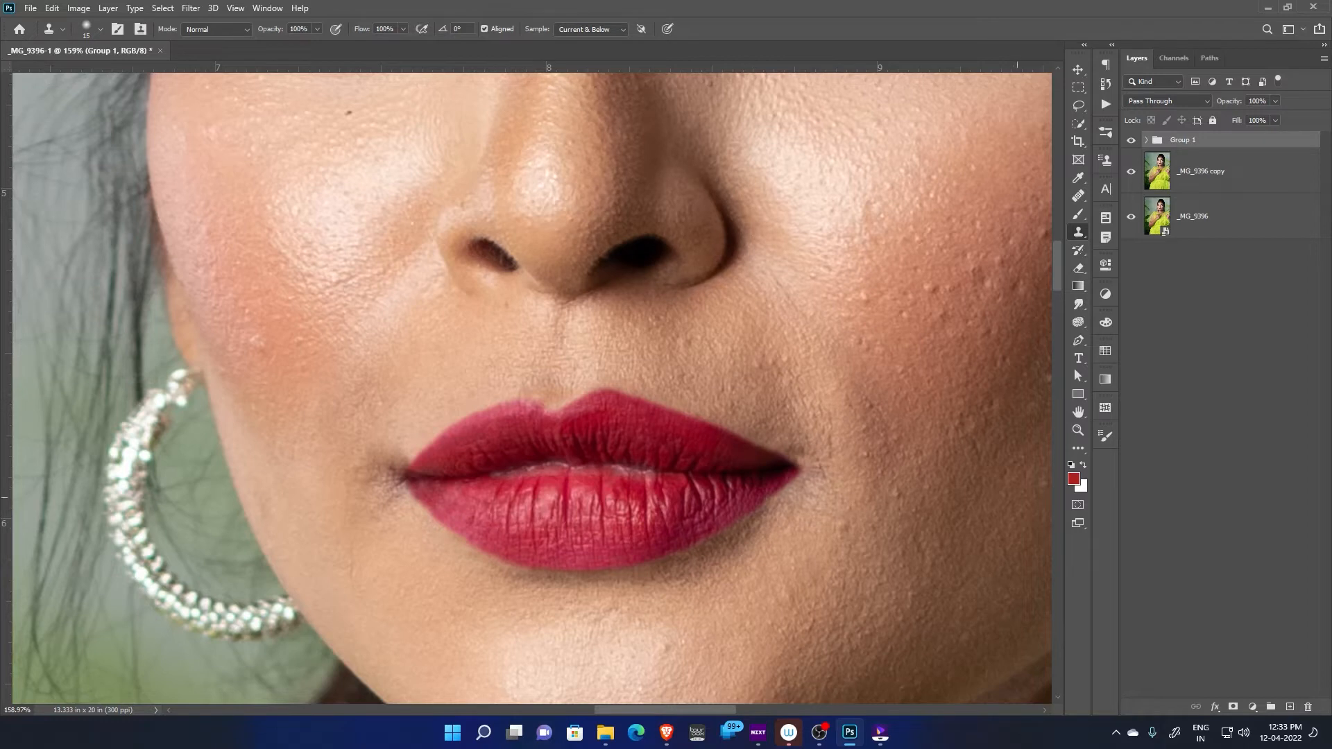
{"action": "left_click", "coordinate": [1252, 707]}
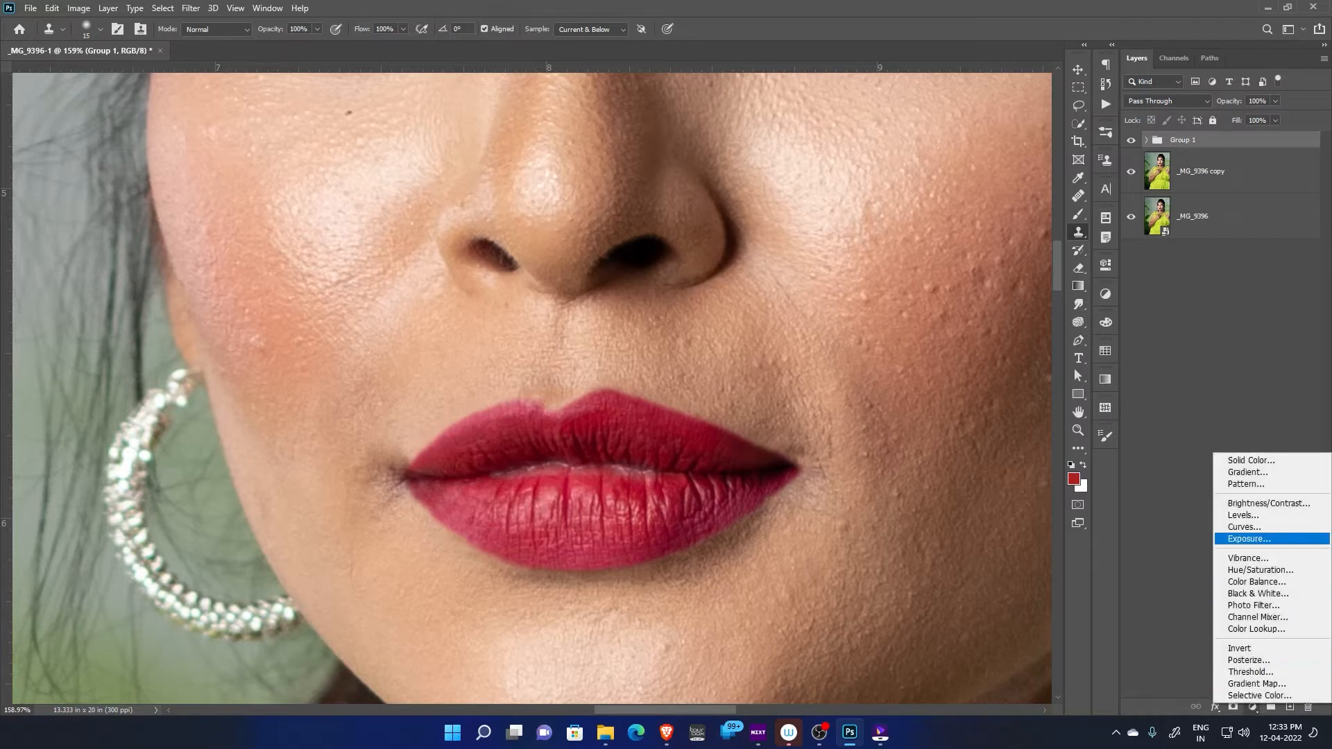
{"action": "left_click", "coordinate": [1253, 526]}
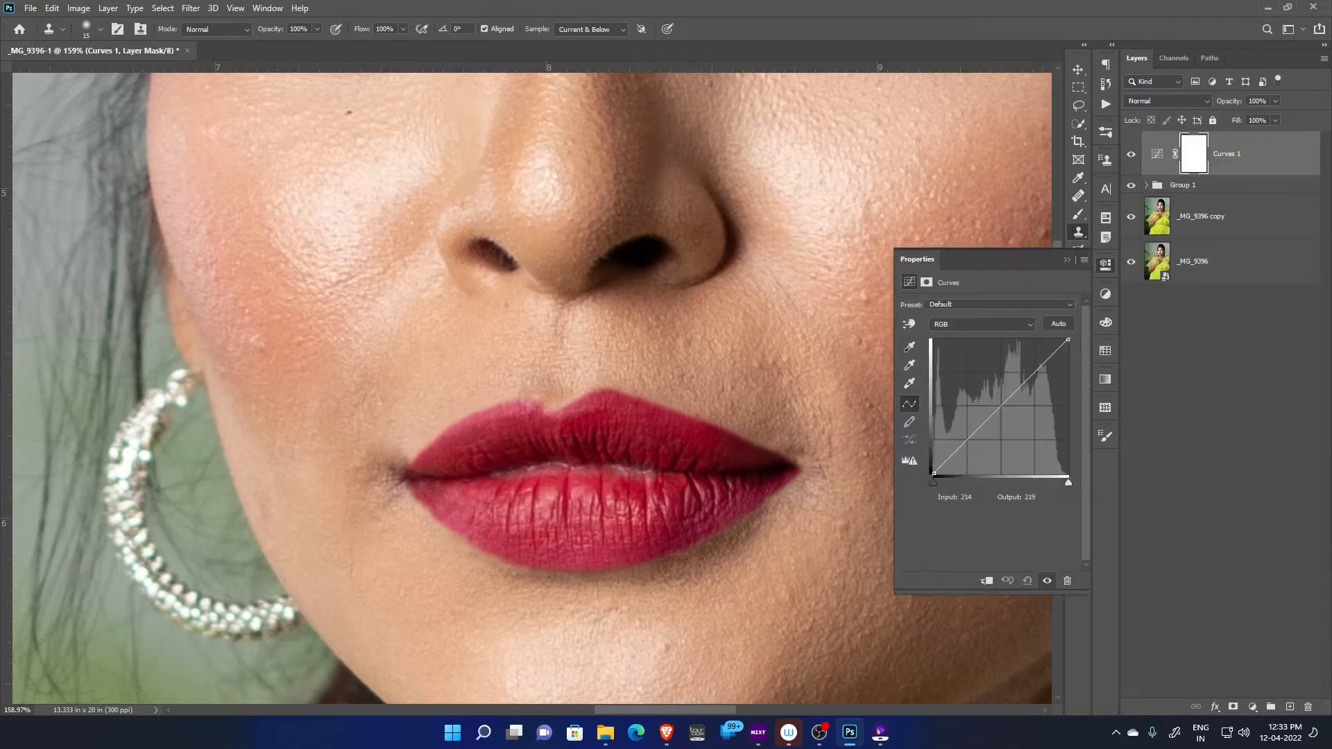
{"action": "left_click_drag", "start_coordinate": [1031, 374], "coordinate": [1031, 358]}
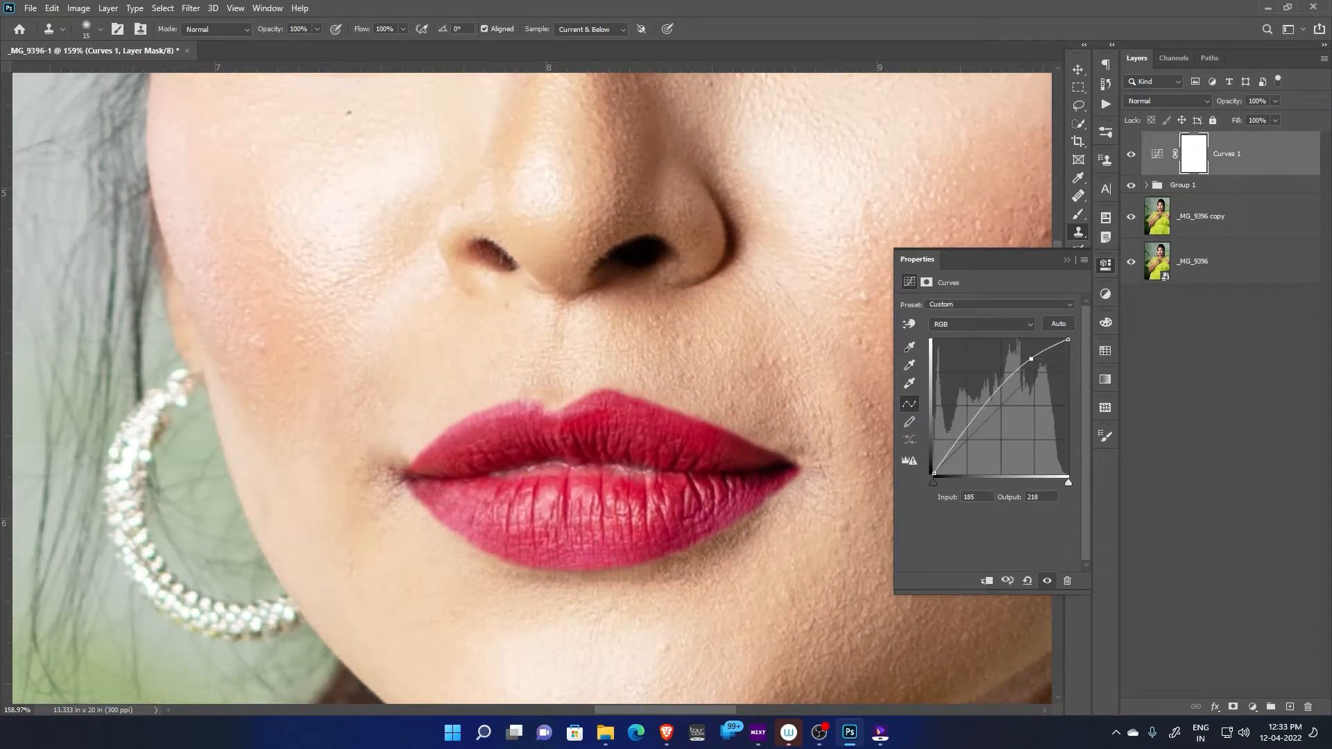
{"action": "left_click_drag", "start_coordinate": [1032, 358], "coordinate": [1030, 361]}
{"action": "left_click", "coordinate": [1067, 260]}
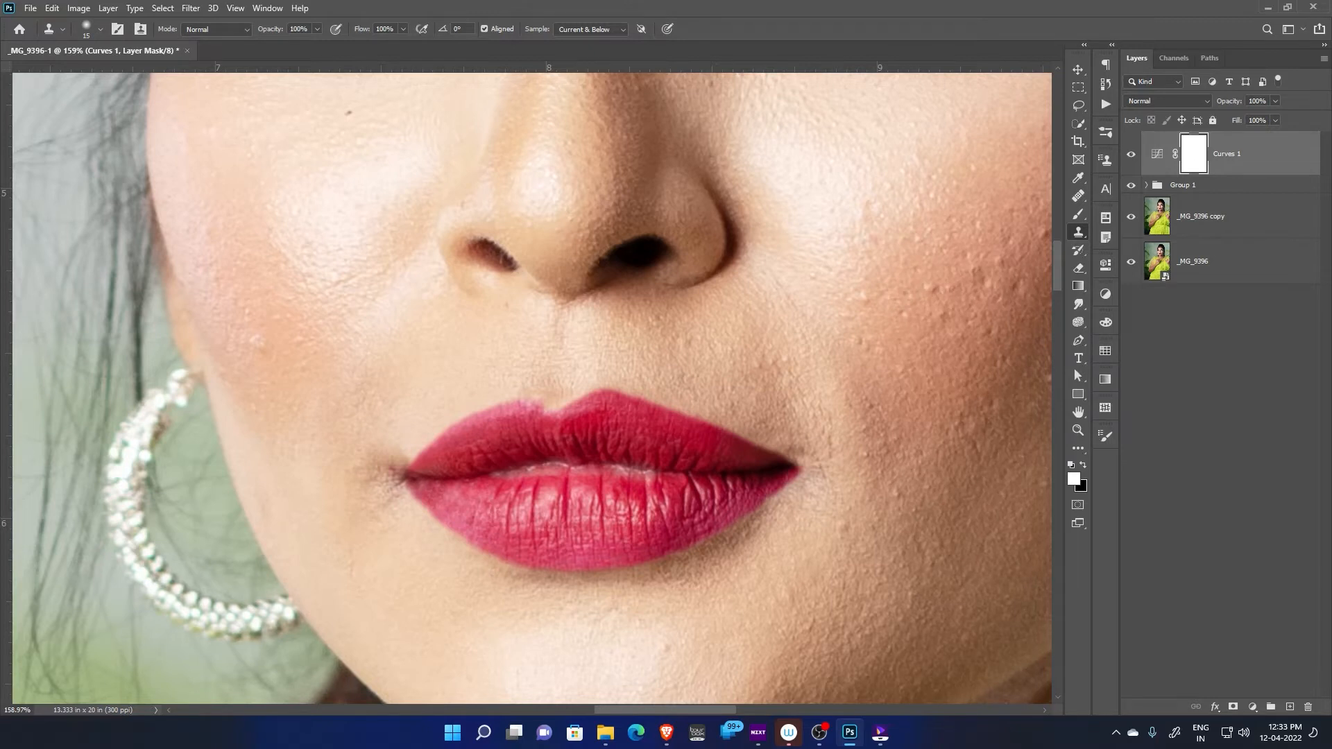
Invert the Curves layer's mask to black and rename the layer as dodge
{"action": "key", "text": "ctrl+i"}
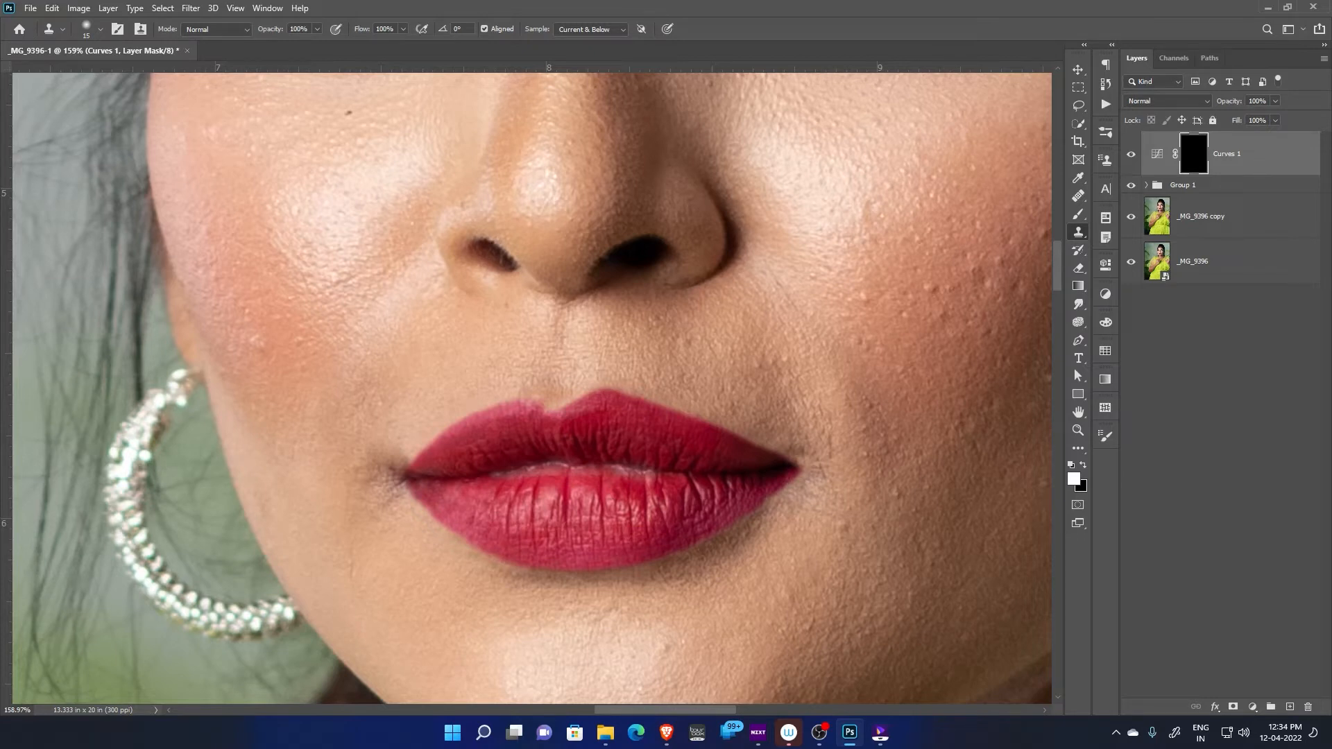
{"action": "double_click", "coordinate": [1226, 154]}
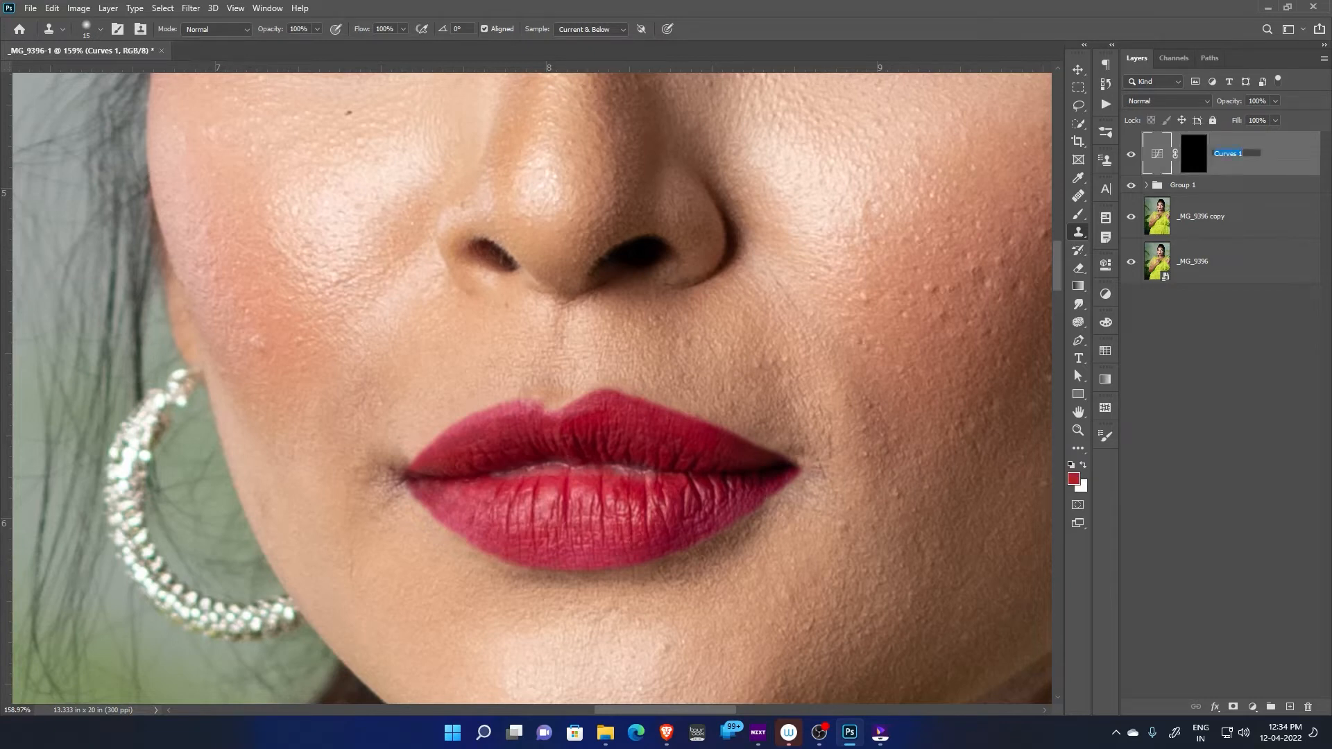
{"action": "type", "text": "dodge"}
{"action": "key", "text": "Return"}
Duplicate the dodge layer and pull the copy's RGB curve down to input 87, output 46 for darkening
{"action": "key", "text": "ctrl+j"}
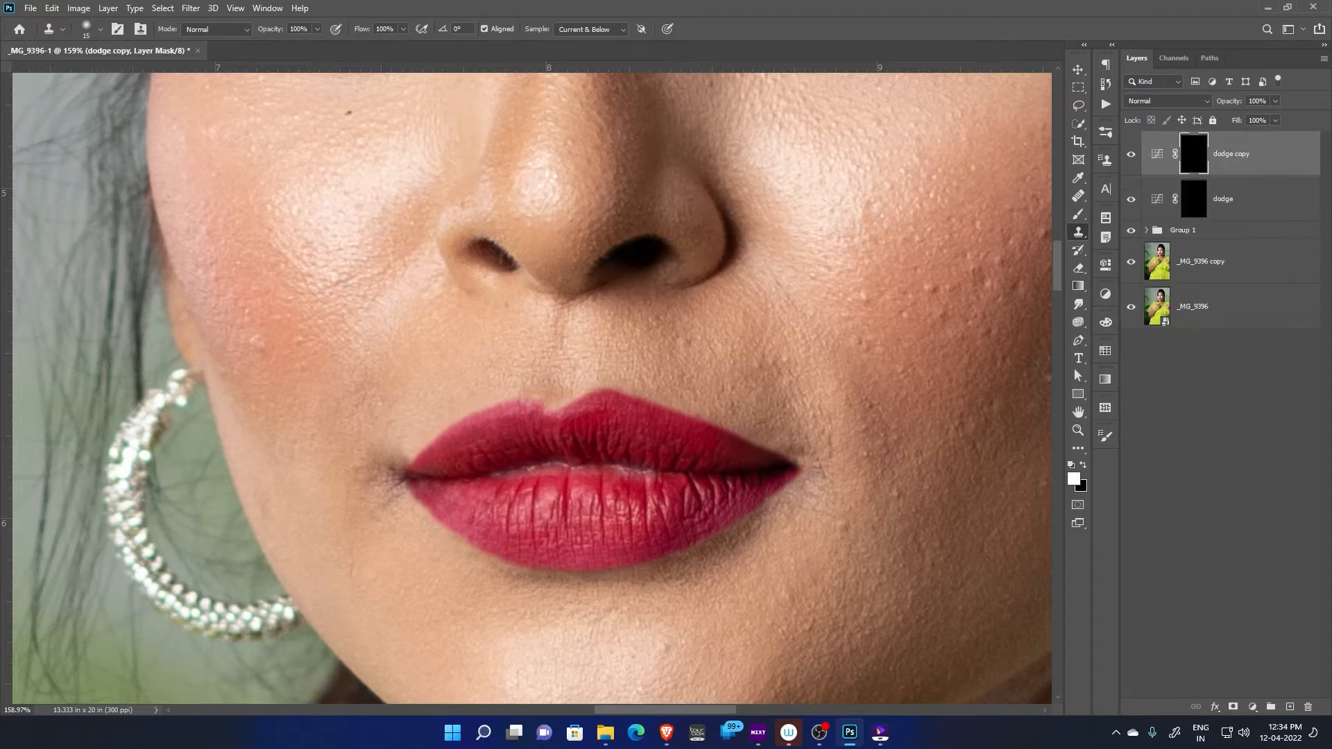
{"action": "double_click", "coordinate": [1158, 154]}
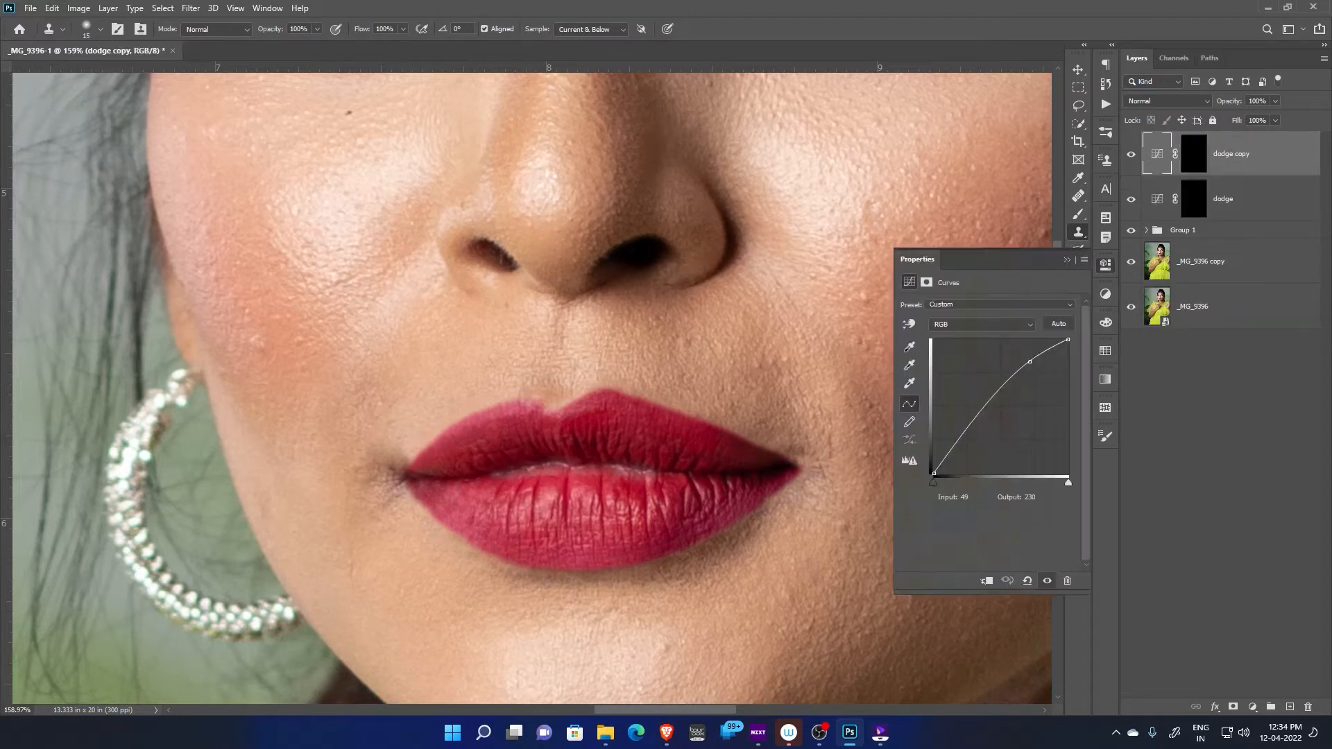
{"action": "left_click_drag", "start_coordinate": [1029, 361], "coordinate": [980, 448]}
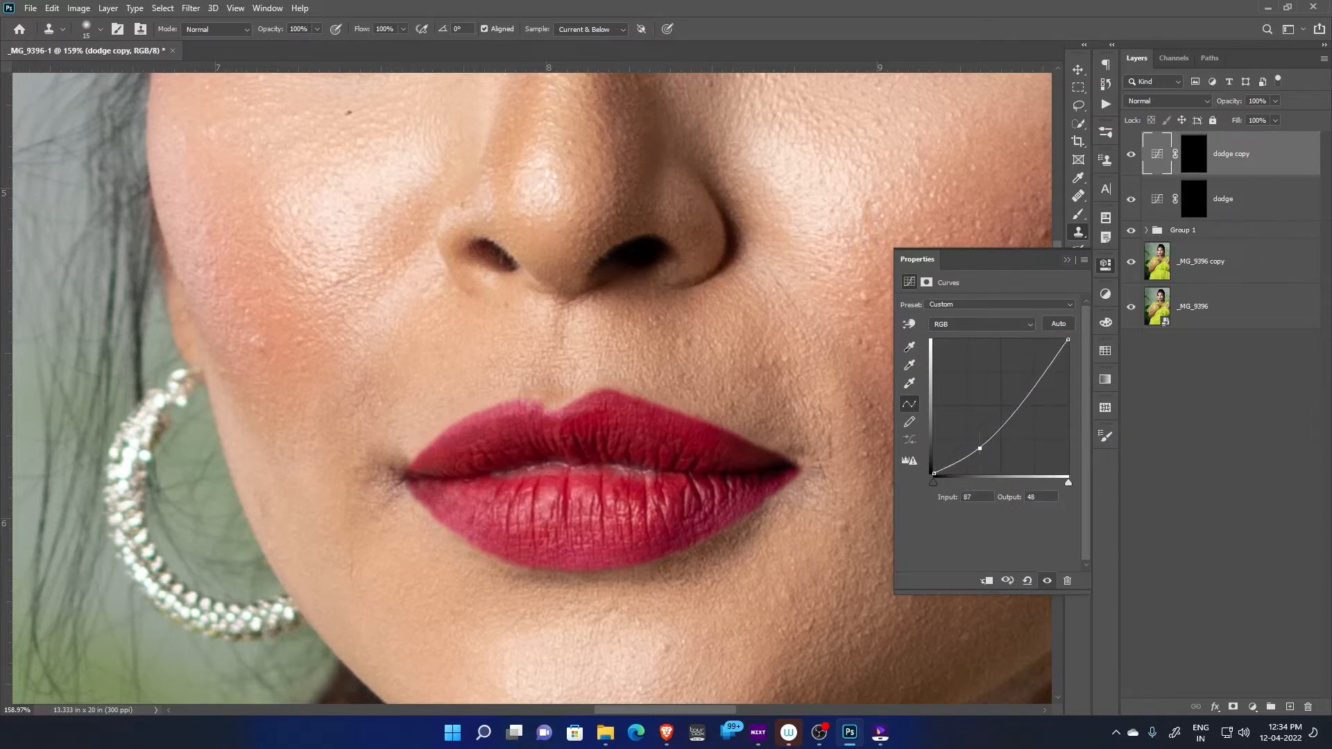
{"action": "left_click", "coordinate": [1067, 260]}
Fine-tune the copy's curve point to input 83, output 45 with its mask temporarily inverted to white, and restore the black mask
{"action": "left_click", "coordinate": [1194, 154]}
{"action": "key", "text": "ctrl+i"}
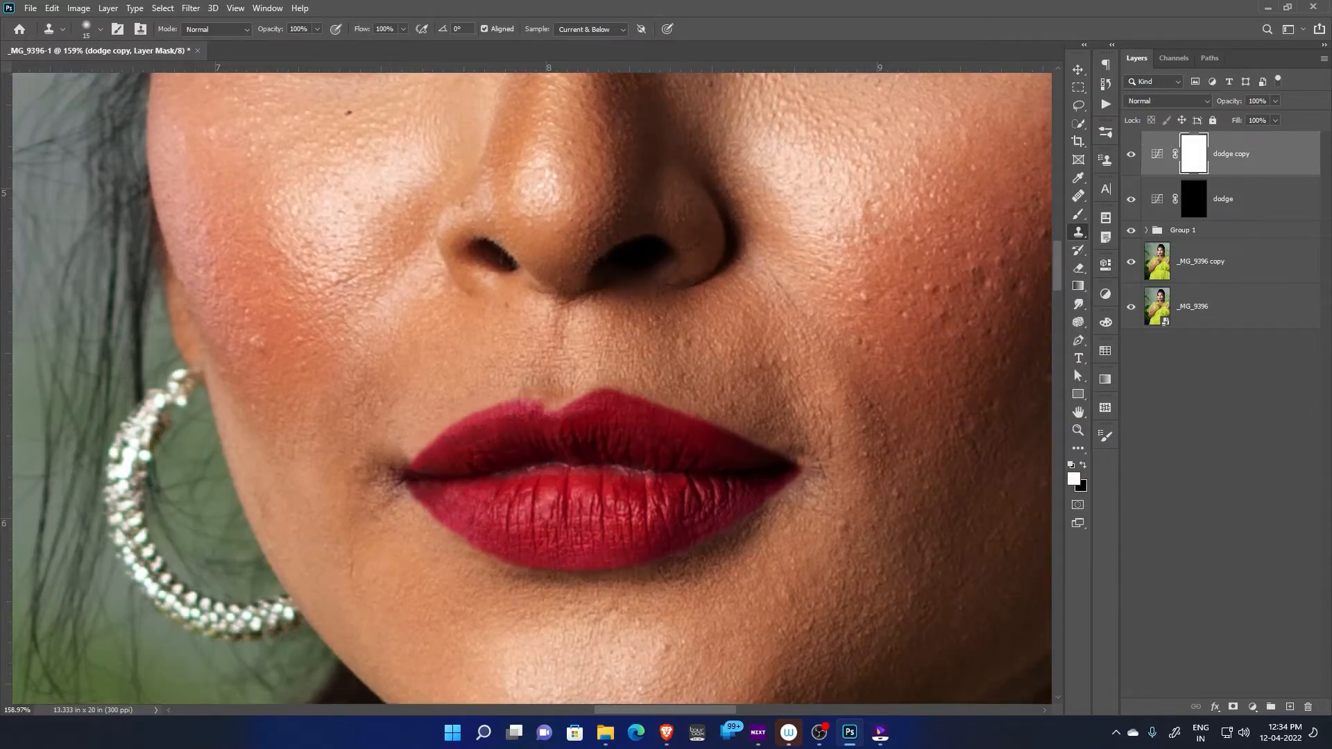
{"action": "left_click", "coordinate": [1157, 154]}
{"action": "left_click", "coordinate": [1107, 265]}
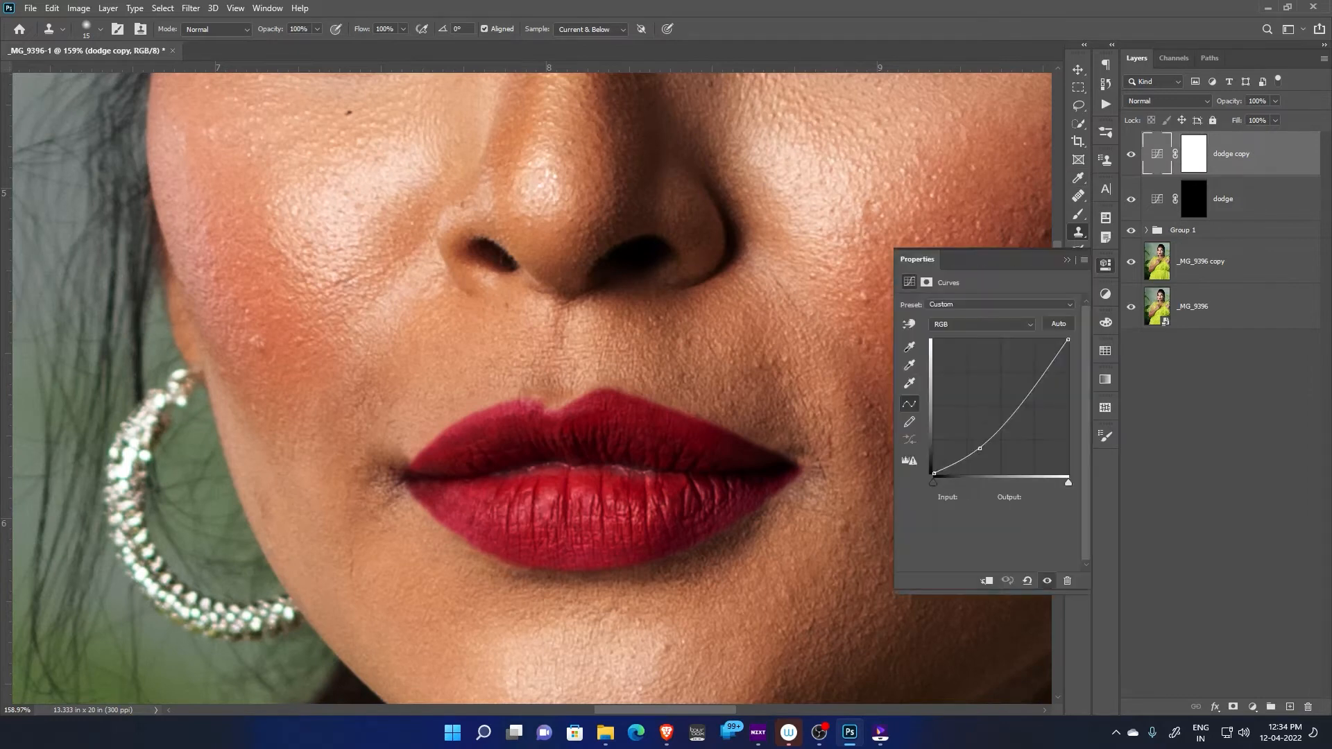
{"action": "left_click_drag", "start_coordinate": [980, 448], "coordinate": [978, 450]}
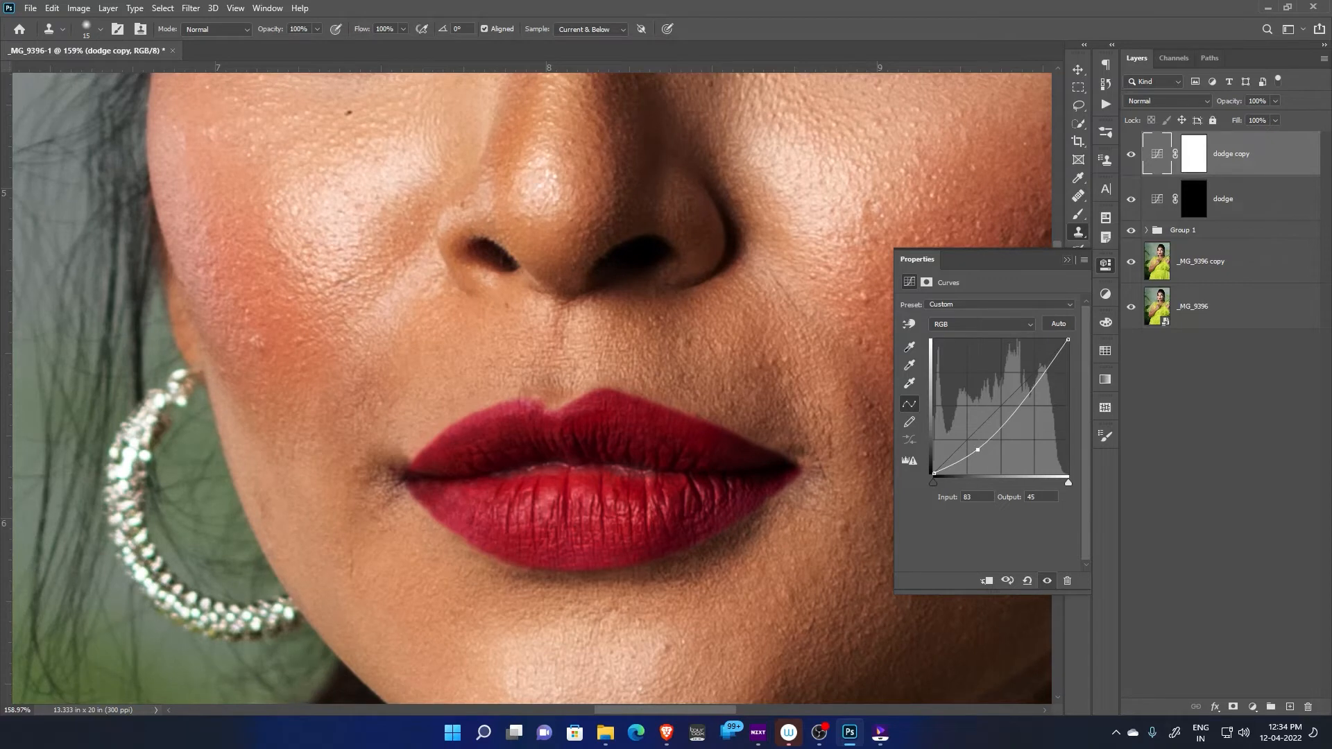
{"action": "left_click", "coordinate": [1068, 261]}
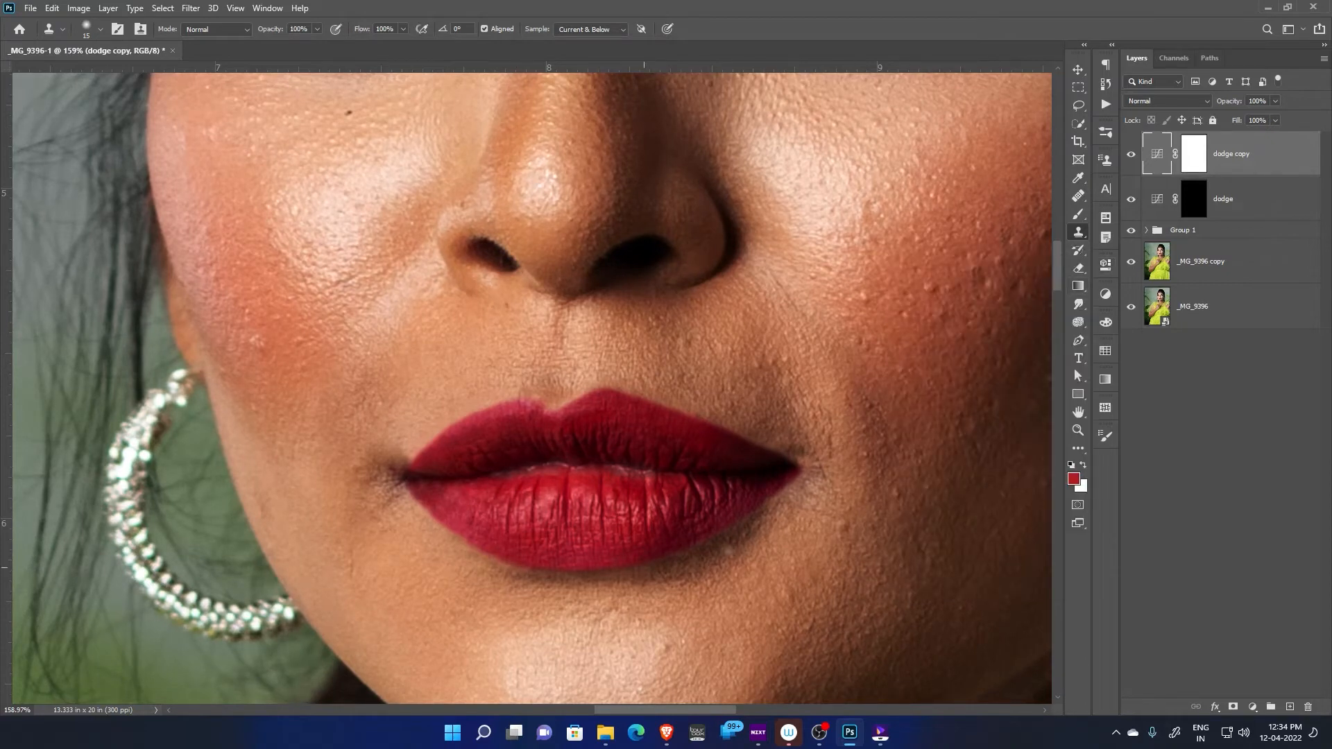
{"action": "left_click", "coordinate": [1195, 154]}
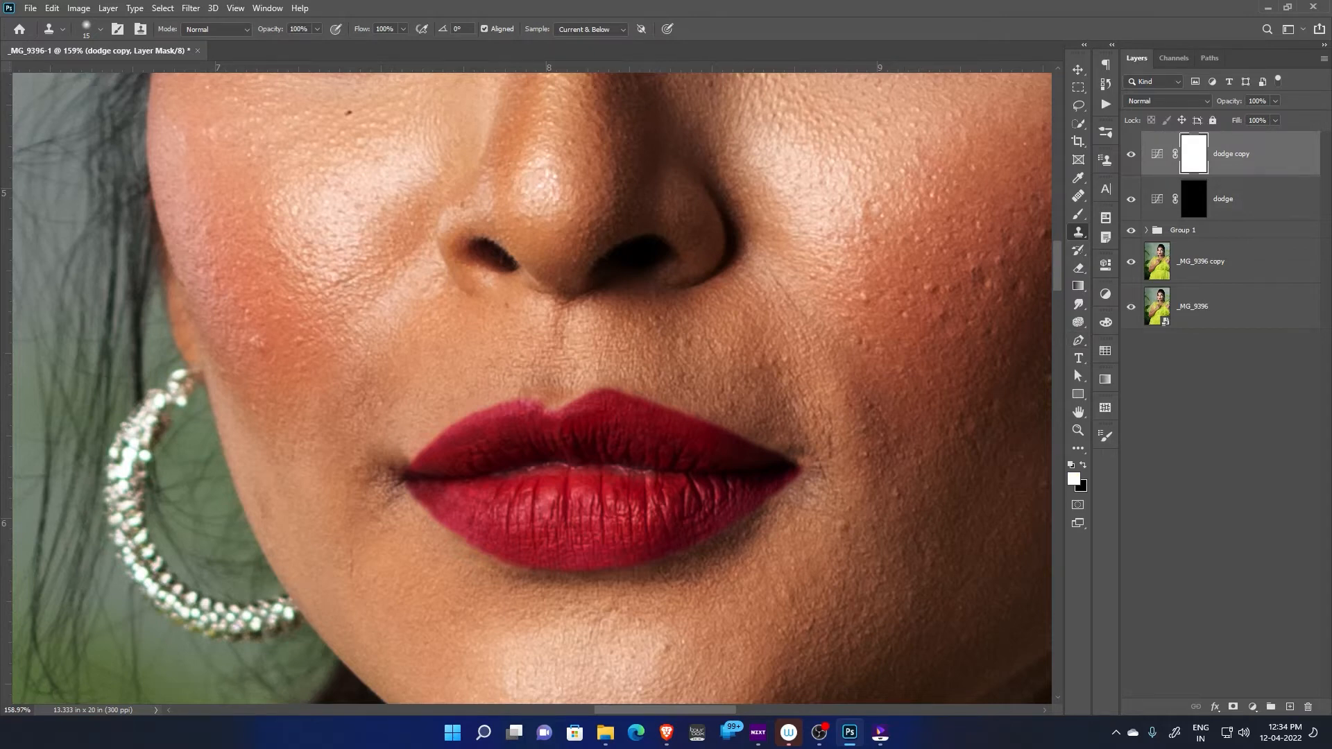
{"action": "key", "text": "ctrl+i"}
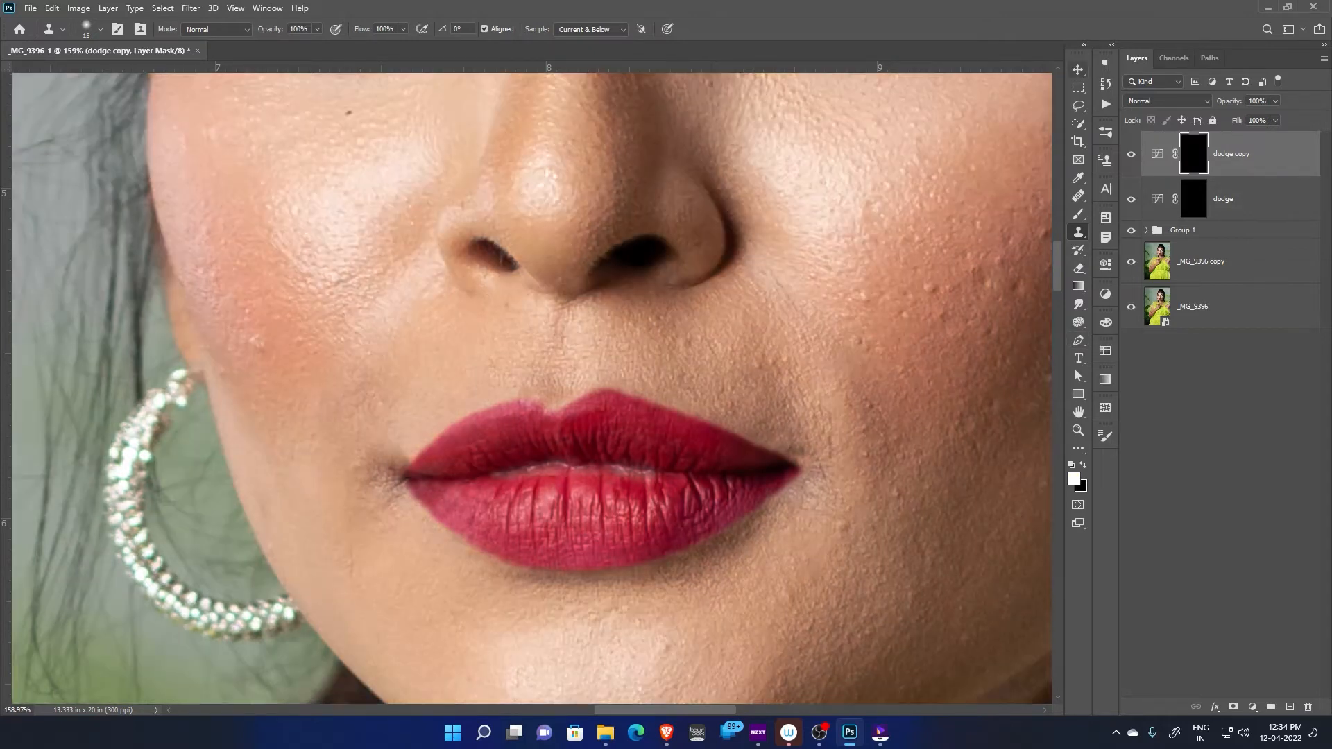
Rename the dodge copy layer as burn
{"action": "left_click", "coordinate": [1158, 154]}
{"action": "left_click", "coordinate": [1194, 154]}
{"action": "double_click", "coordinate": [1252, 154]}
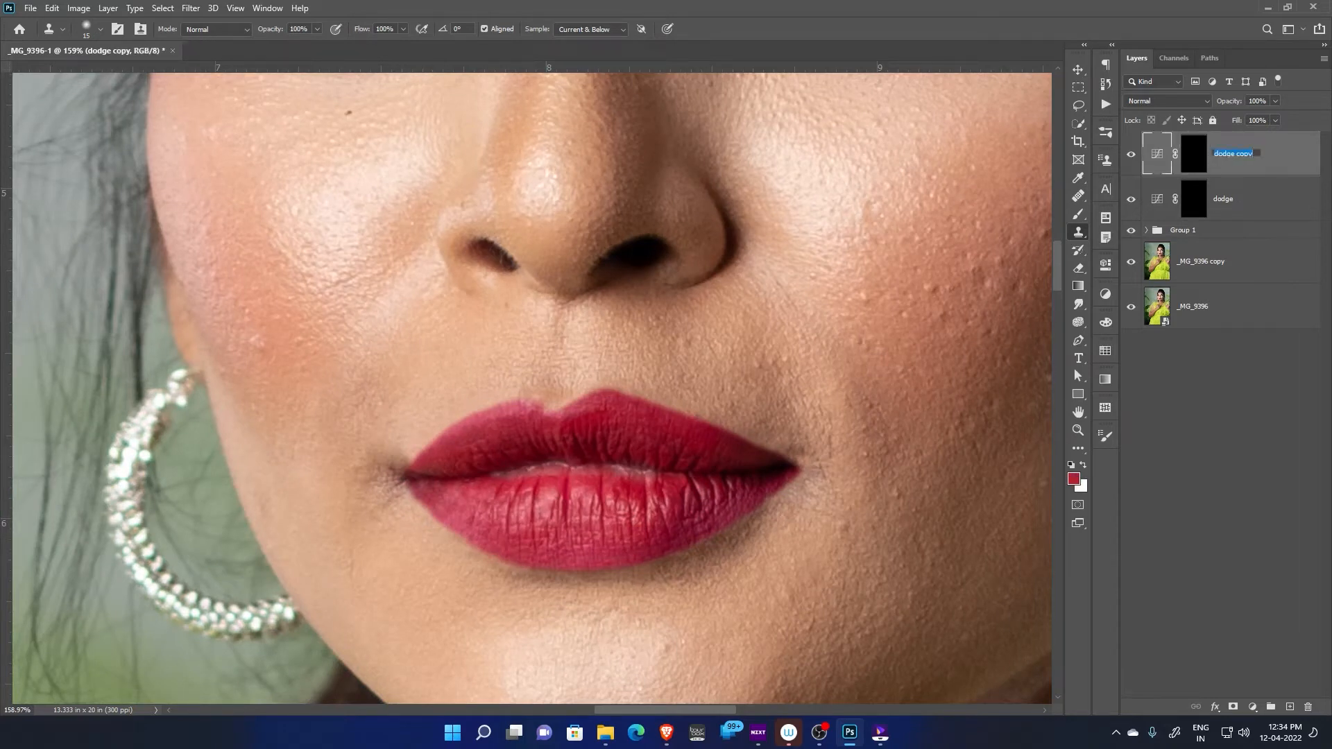
{"action": "type", "text": "burn"}
{"action": "key", "text": "Return"}
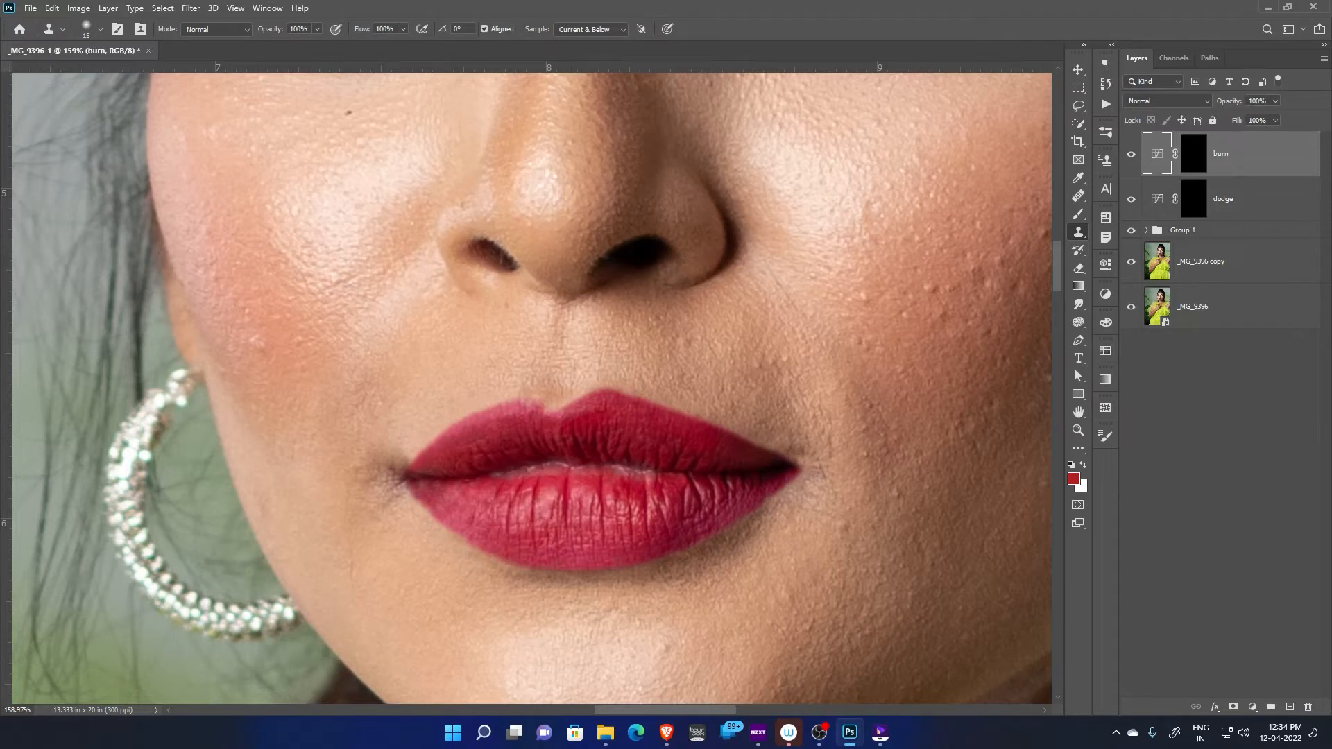
Group the burn and dodge layers together and rename the group as dandb layer
{"action": "left_click", "coordinate": [1242, 199], "text": "shift"}
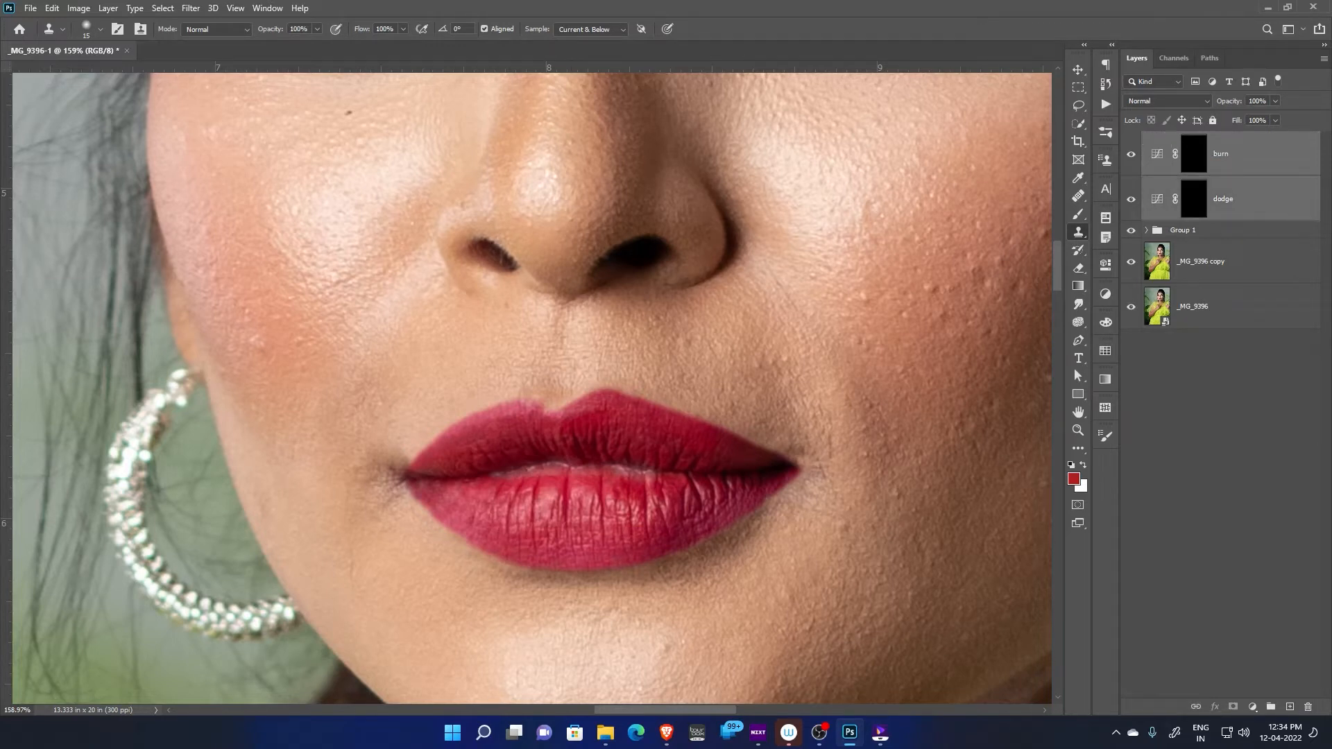
{"action": "key", "text": "ctrl+g"}
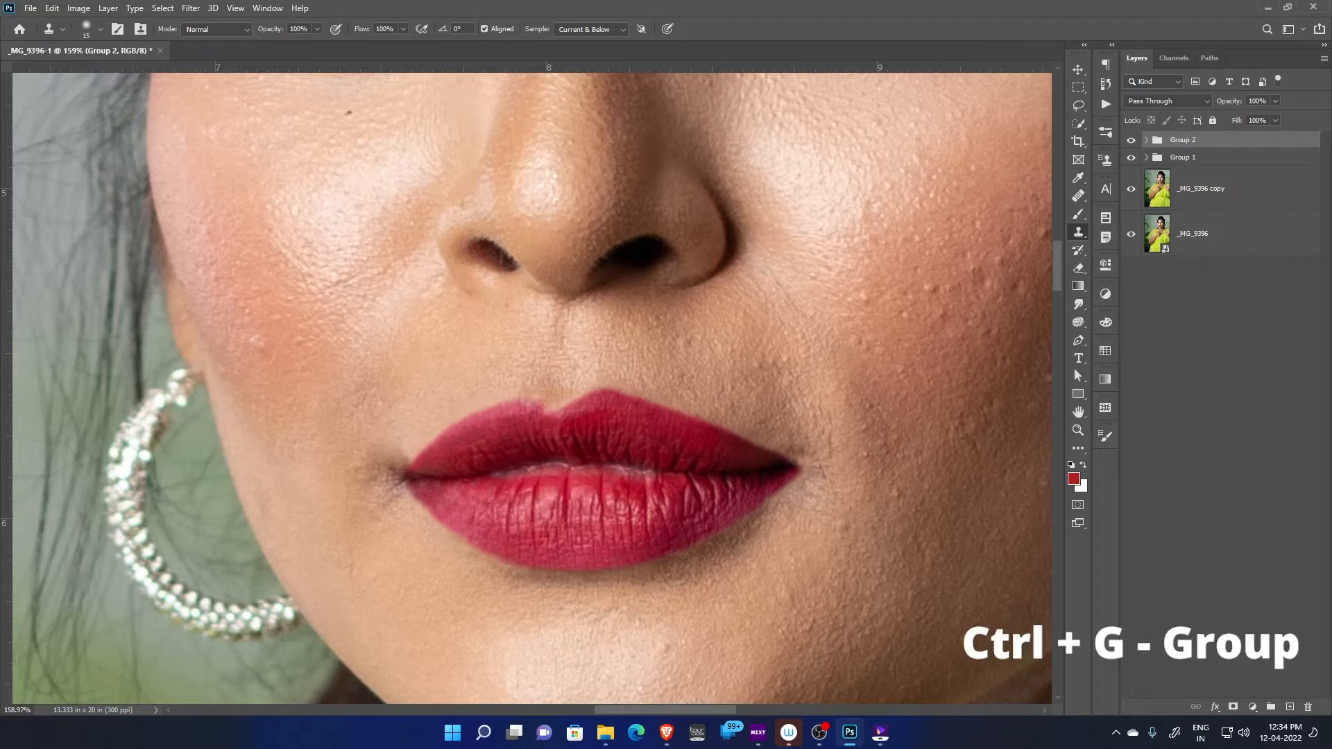
{"action": "double_click", "coordinate": [1183, 140]}
{"action": "type", "text": "dandb layer"}
{"action": "key", "text": "Return"}
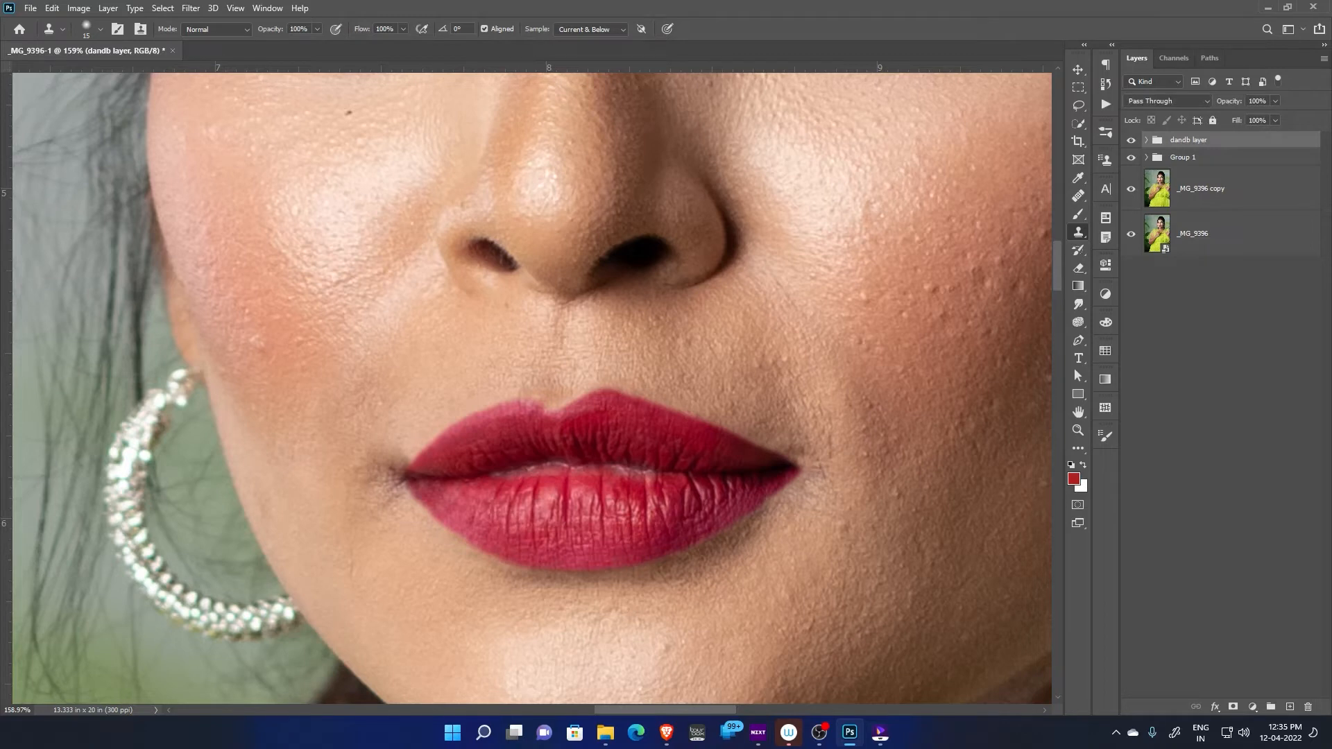
Target the dodge layer's mask inside the dandb layer group and ready the Brush tool with a white foreground color
{"action": "left_click", "coordinate": [1147, 140]}
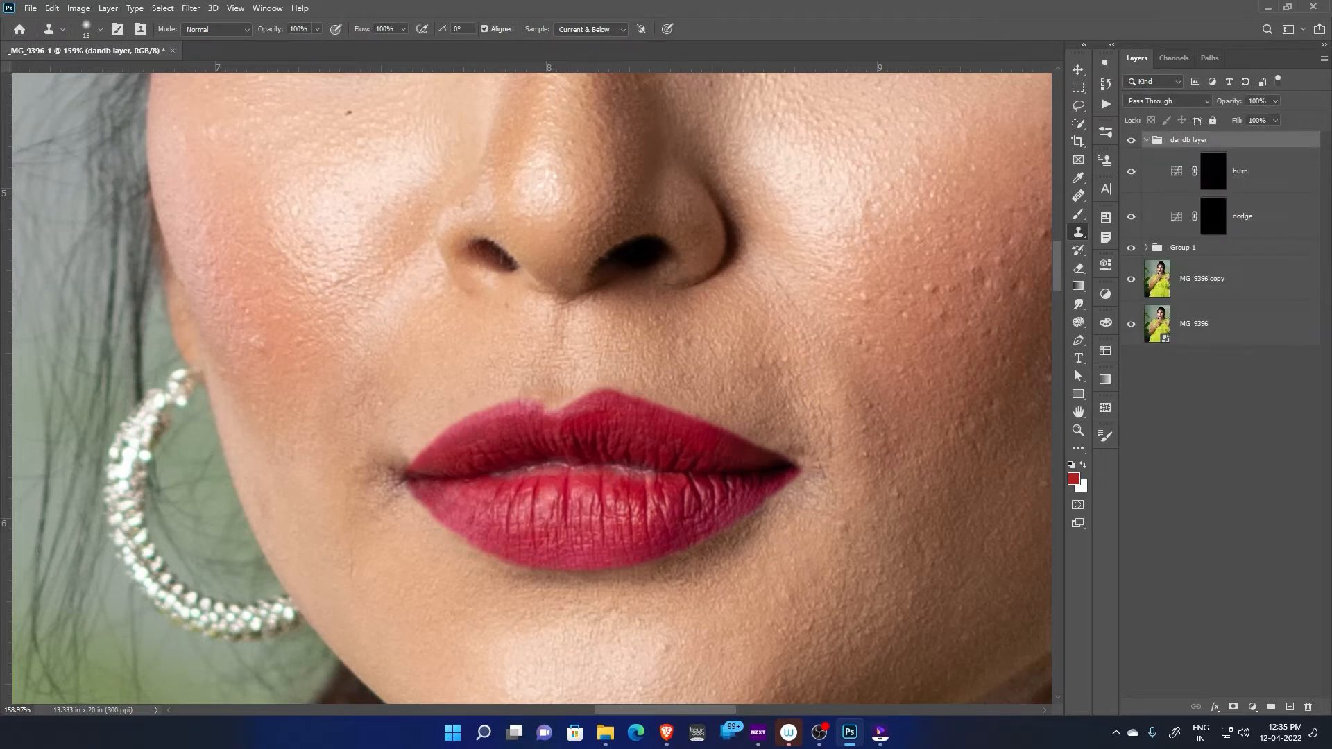
{"action": "left_click", "coordinate": [1213, 217]}
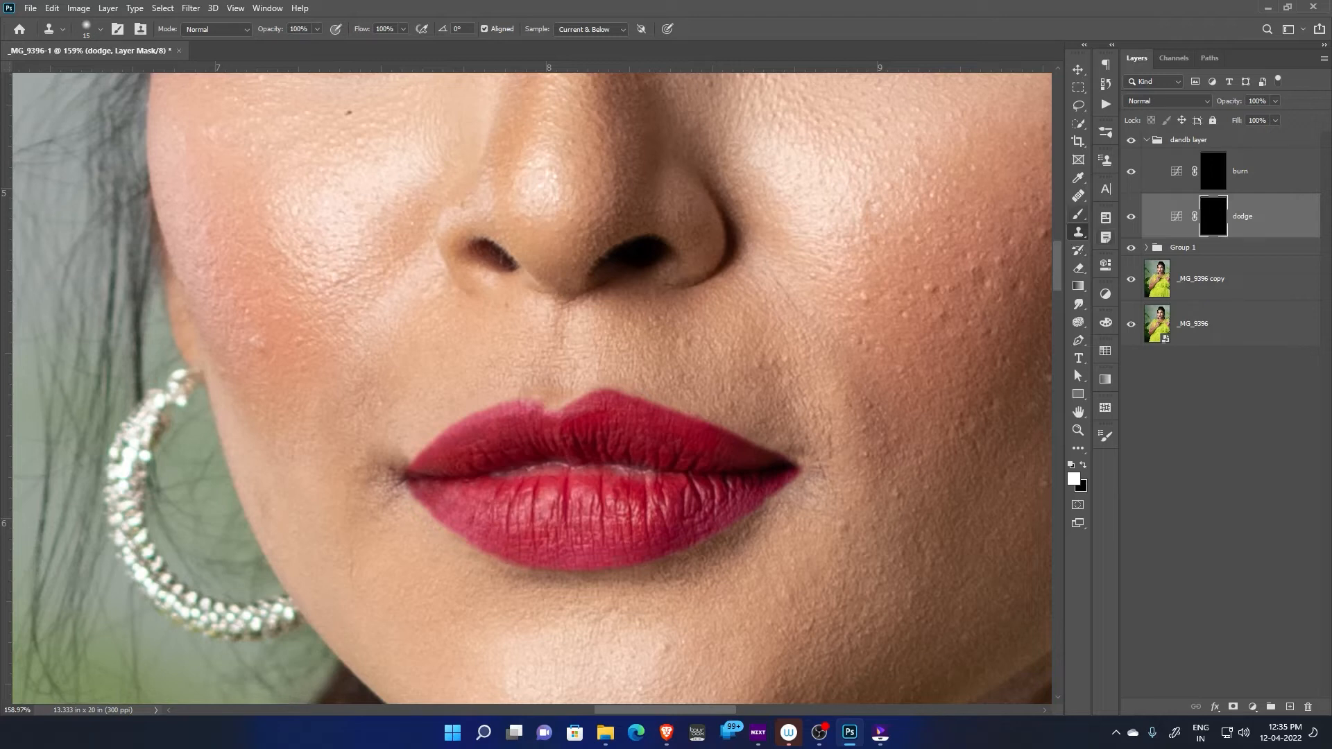
{"action": "key", "text": "b"}
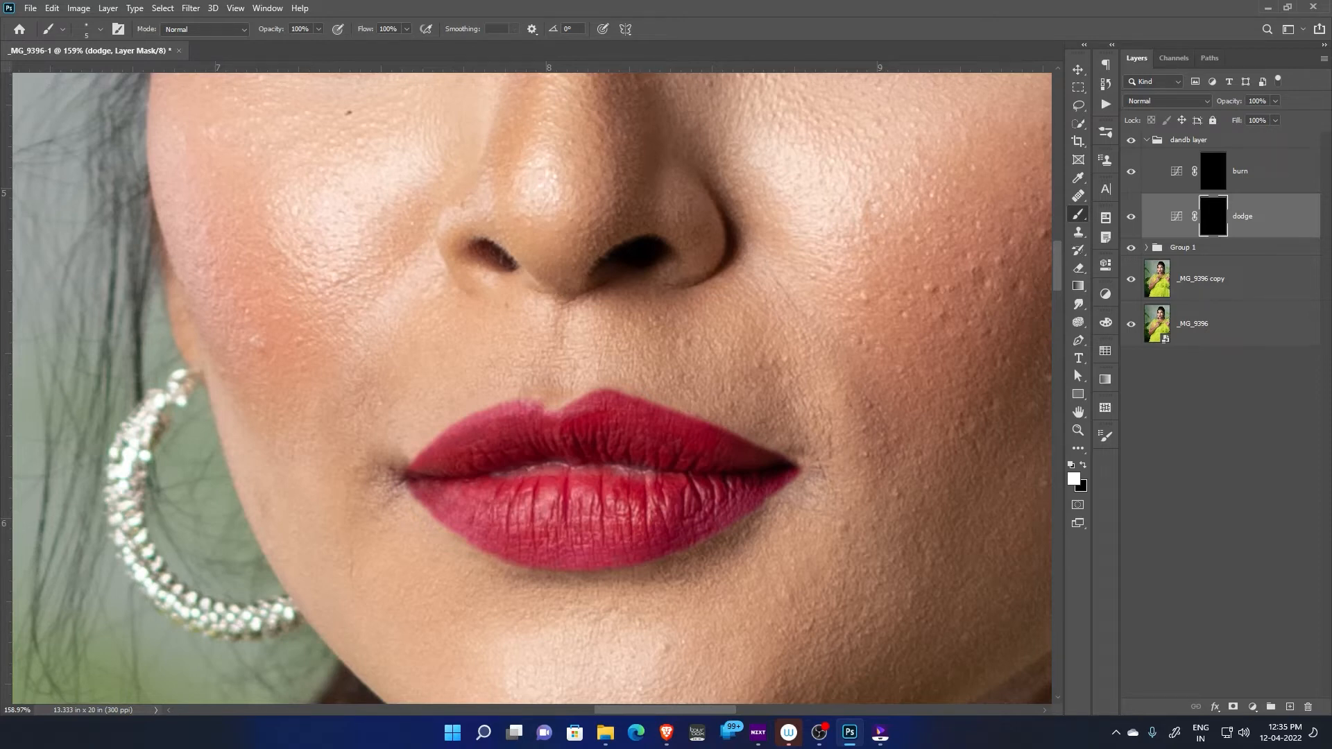
{"action": "left_click", "coordinate": [1074, 479]}
{"action": "left_click_drag", "start_coordinate": [938, 333], "coordinate": [935, 327]}
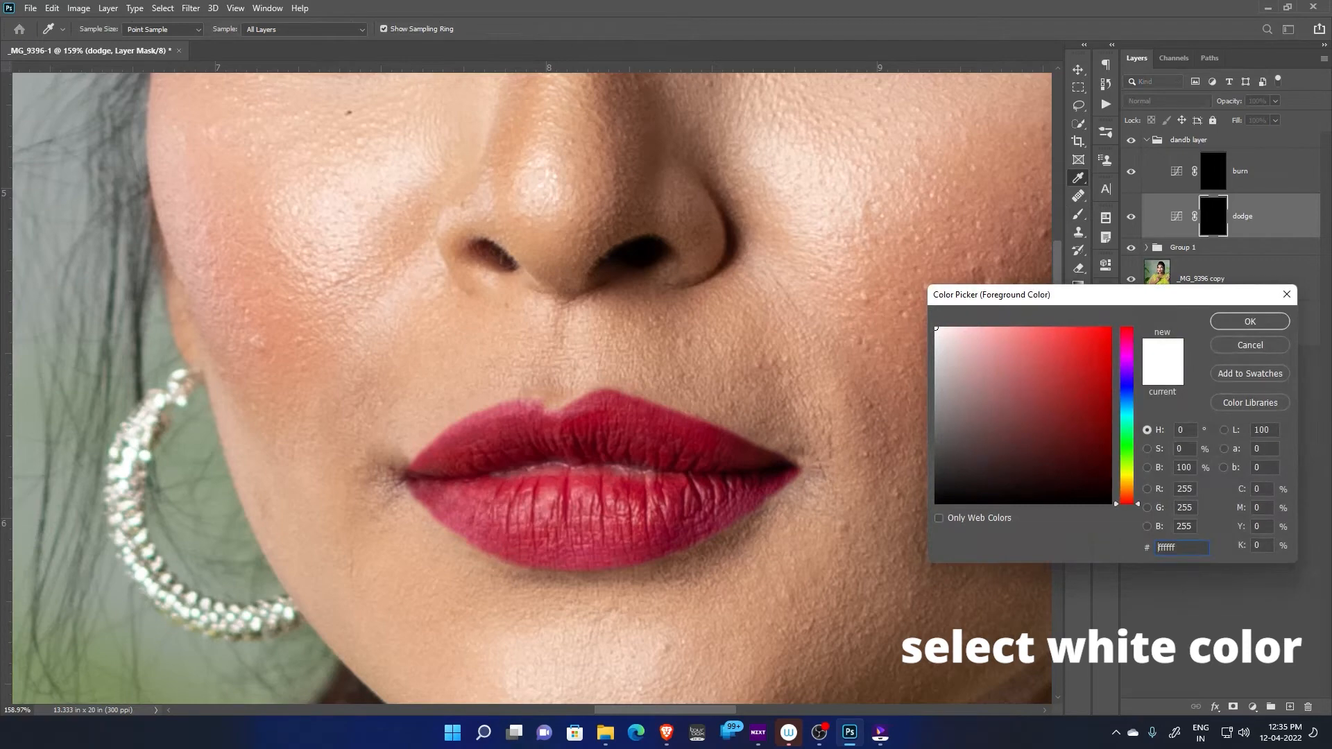
{"action": "left_click", "coordinate": [1250, 321]}
Lower the Brush tool's flow to 6% for gradual painting over the lips
{"action": "scroll", "coordinate": [526, 277], "scroll_direction": "up", "scroll_amount": 5}
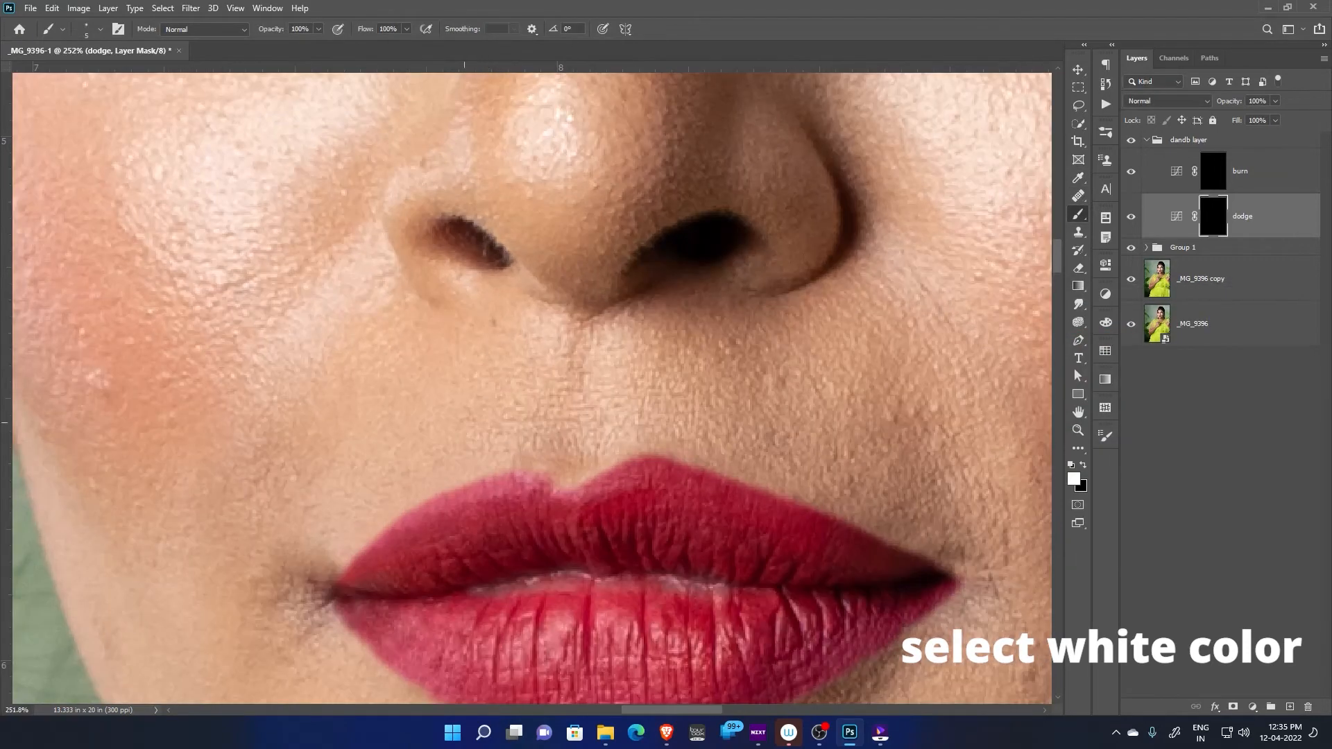
{"action": "left_click_drag", "start_coordinate": [464, 422], "coordinate": [595, 300]}
{"action": "left_click", "coordinate": [388, 29]}
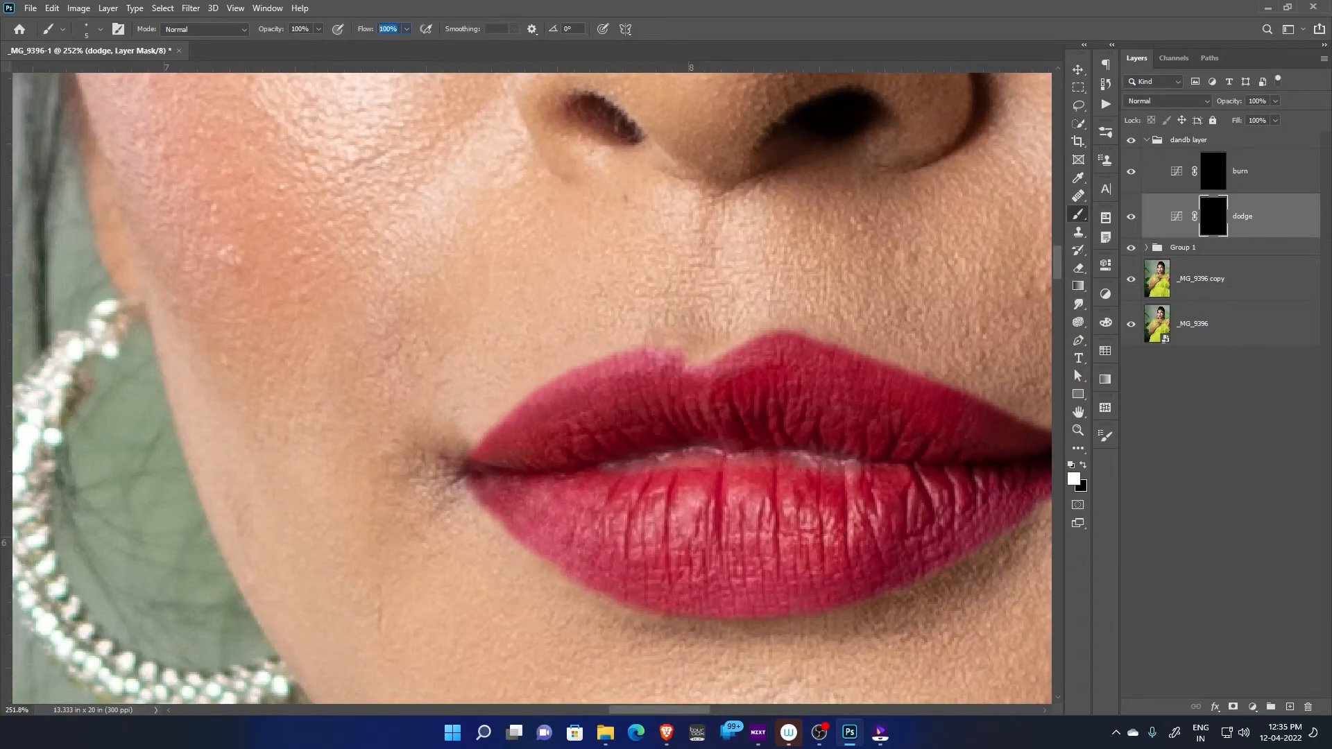
{"action": "type", "text": "10"}
{"action": "key", "text": "Return"}
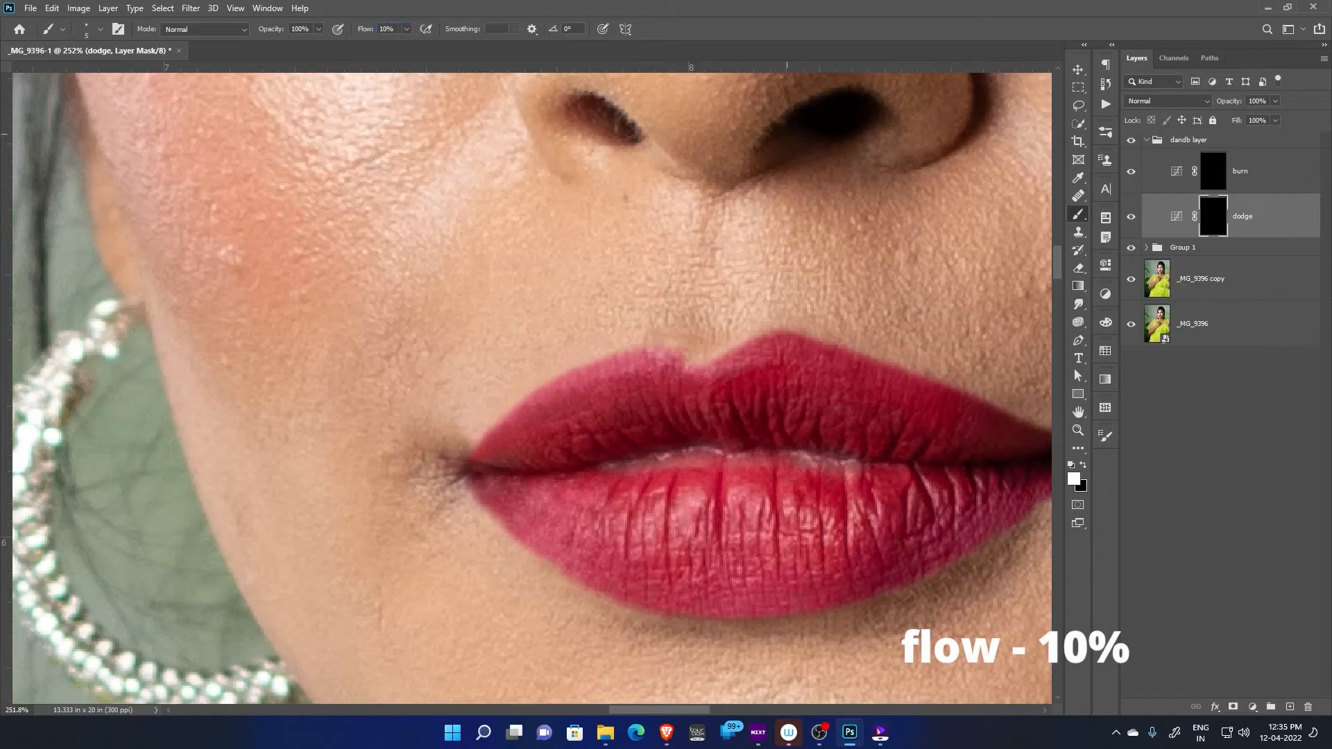
{"action": "scroll", "coordinate": [745, 430], "scroll_direction": "up", "scroll_amount": 3}
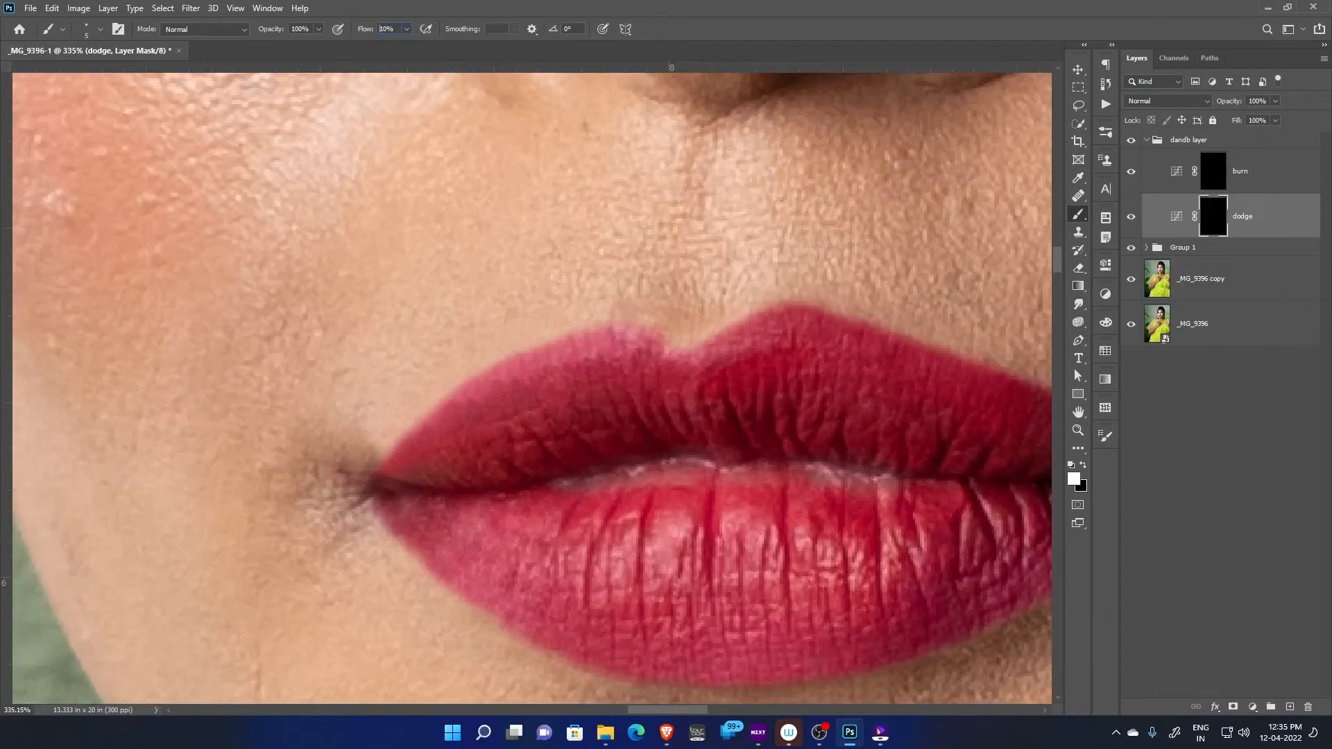
{"action": "type", "text": "6"}
{"action": "key", "text": "Return"}
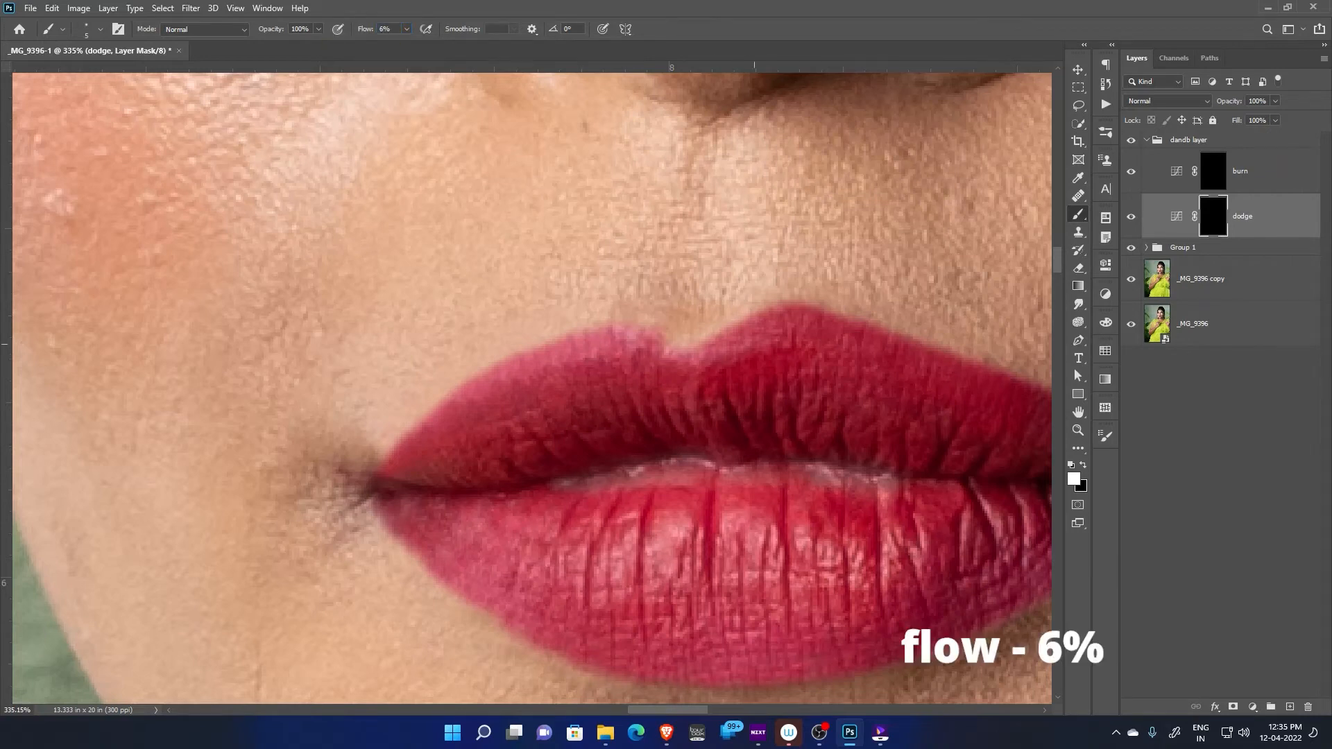
{"action": "left_click_drag", "start_coordinate": [755, 345], "coordinate": [676, 280]}
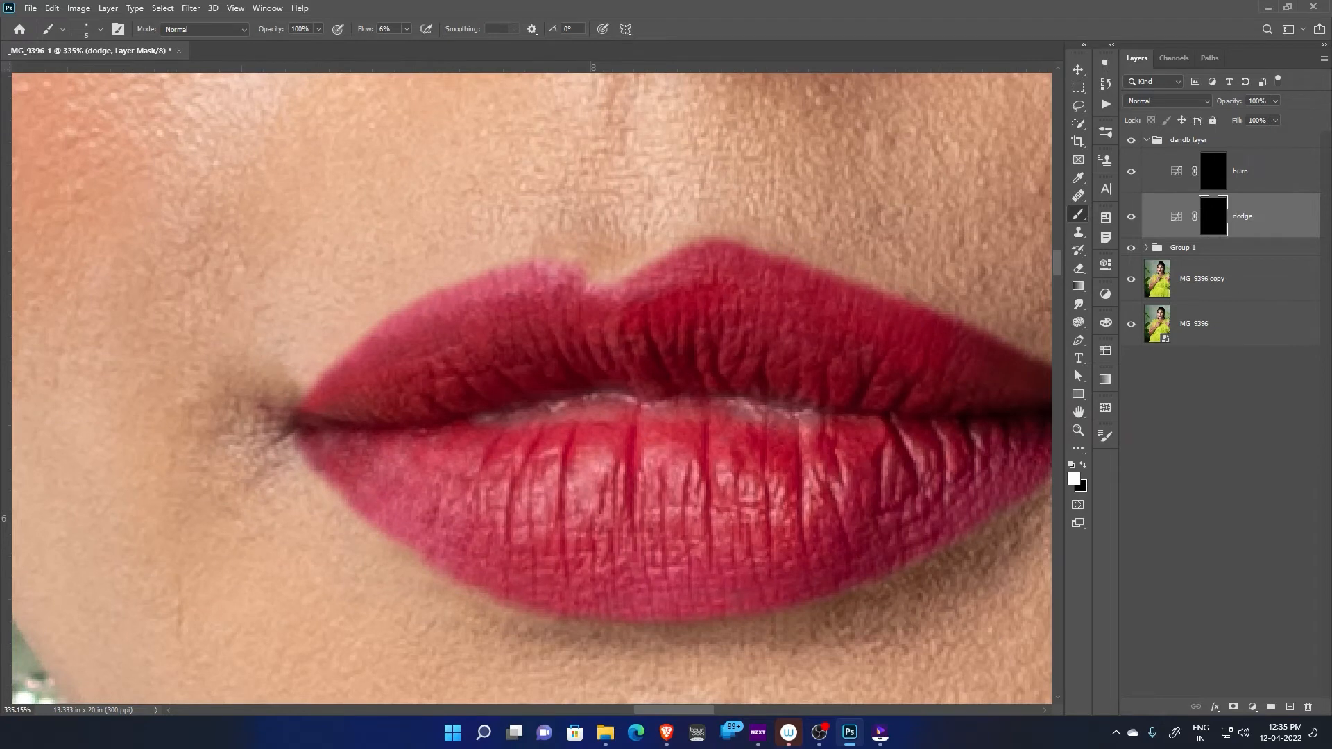
{"action": "left_click", "coordinate": [1190, 140]}
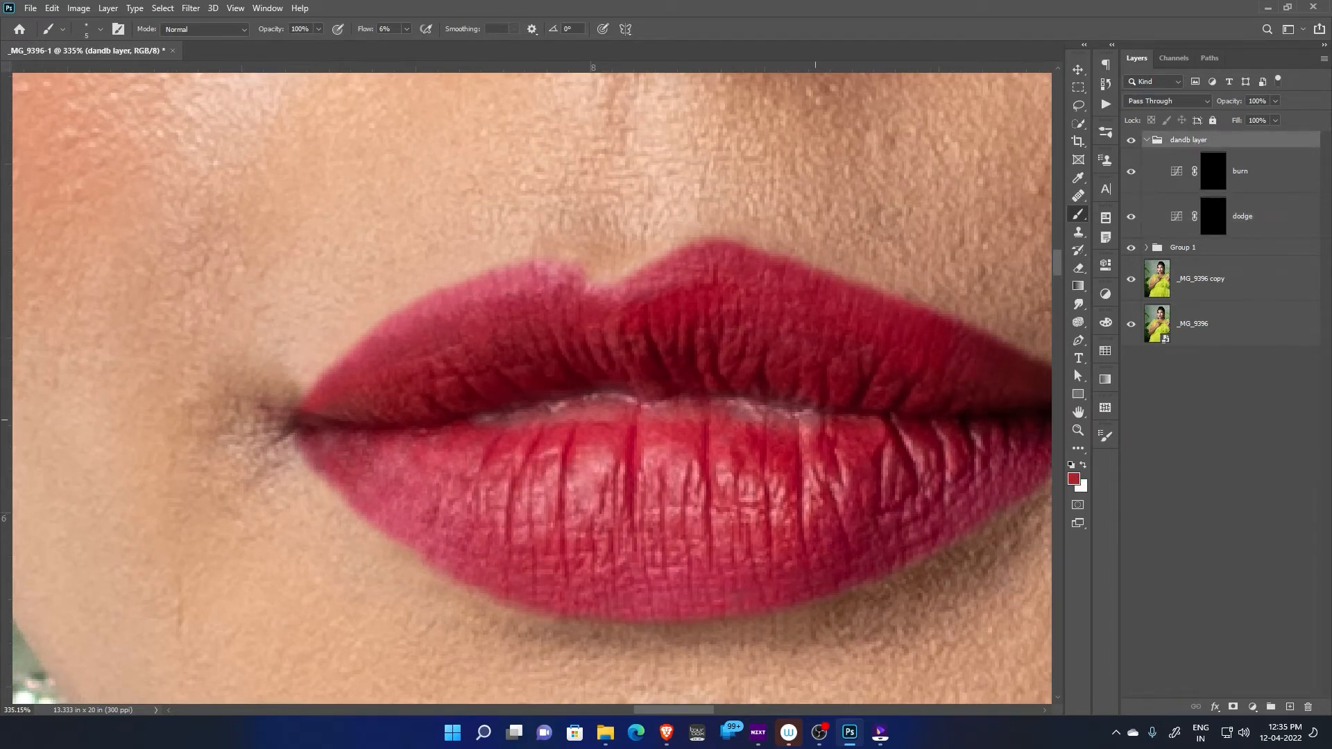
{"action": "left_click_drag", "start_coordinate": [815, 420], "coordinate": [701, 383]}
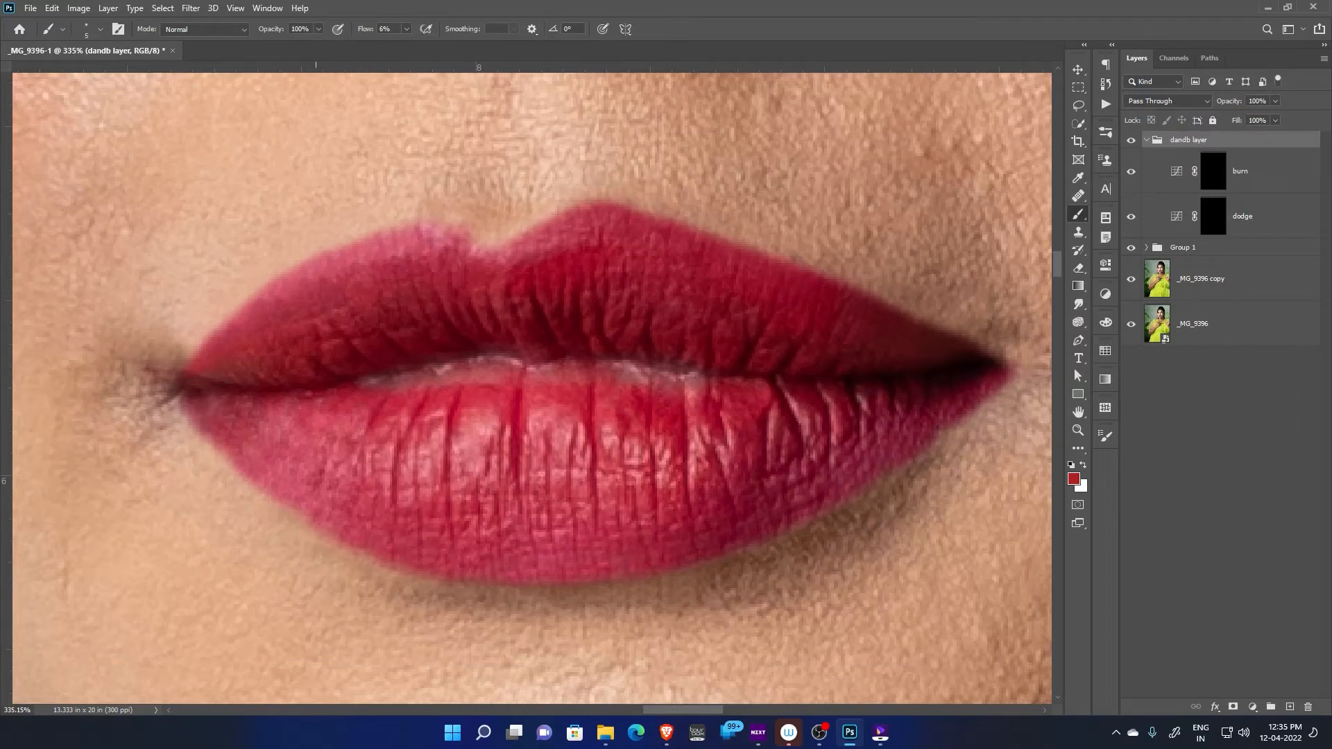
Reselect the dodge layer's mask with white as the foreground color and enlarge the brush to 25 px
{"action": "left_click", "coordinate": [1214, 217]}
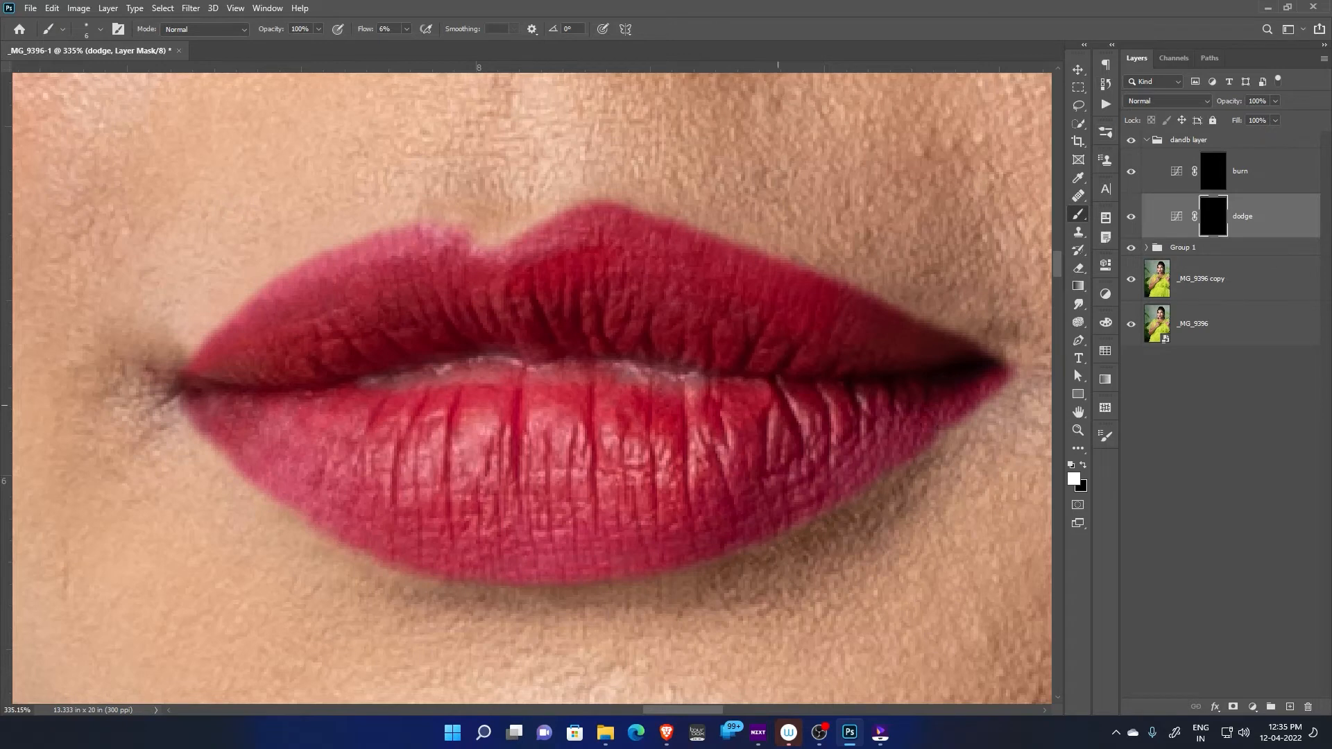
{"action": "scroll", "coordinate": [607, 423], "scroll_direction": "up", "scroll_amount": 1}
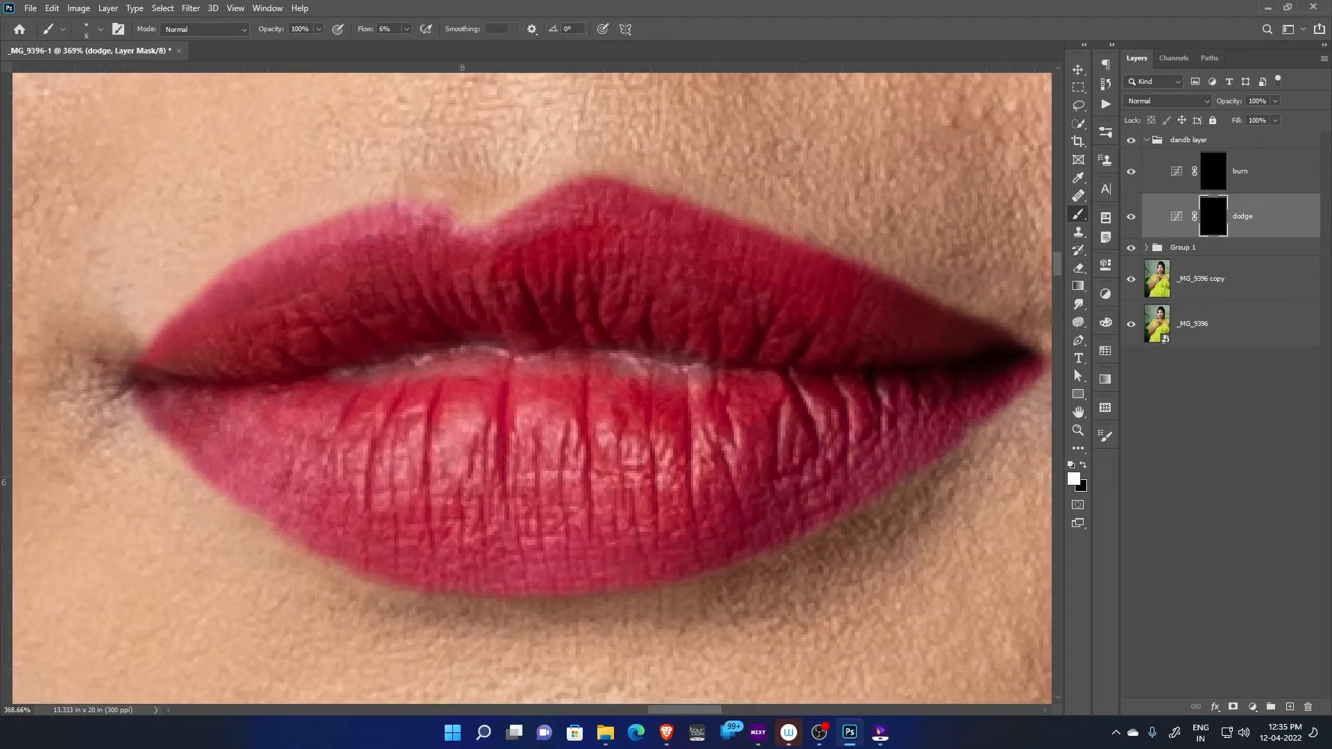
{"action": "left_click", "coordinate": [1177, 216]}
{"action": "key", "text": "]"}
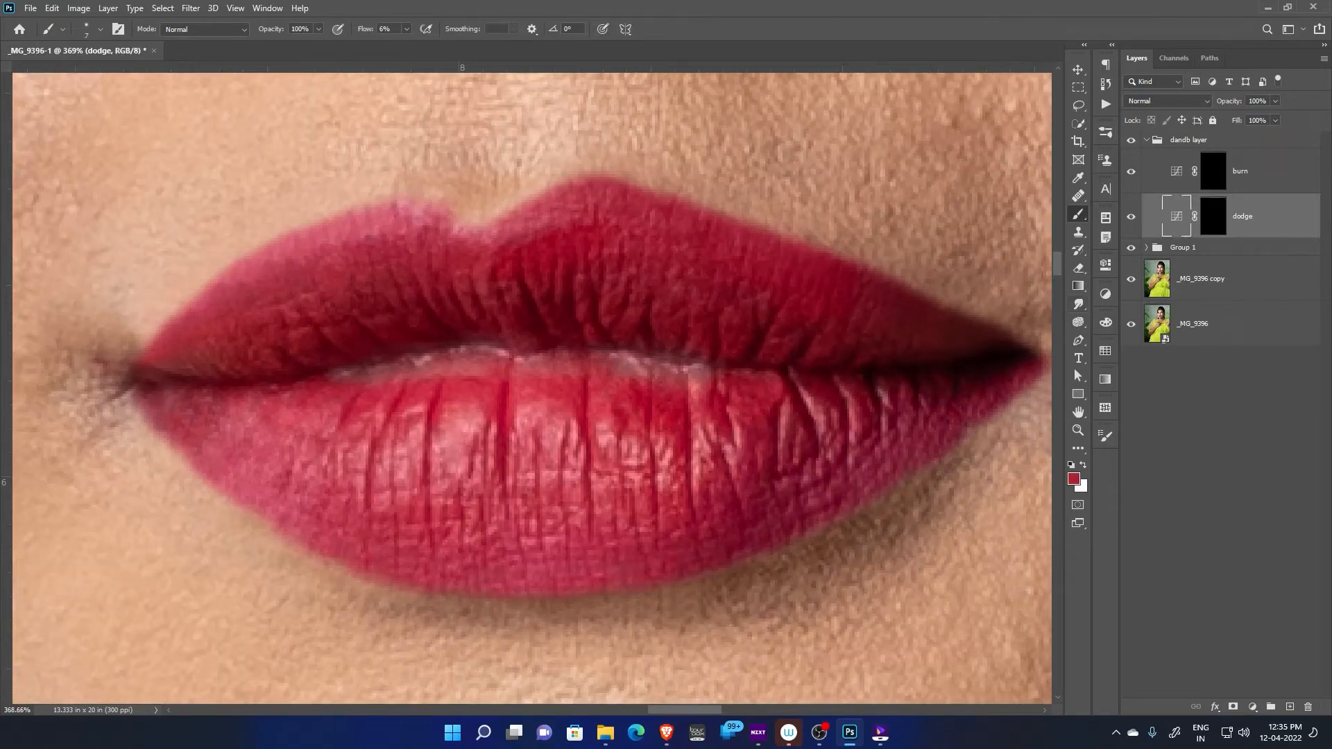
{"action": "key", "text": "d"}
{"action": "key", "text": "x"}
{"action": "key", "text": "bracketright"}
{"action": "key", "text": "bracketright"}
{"action": "key", "text": "bracketright"}
{"action": "key", "text": "bracketright"}
{"action": "key", "text": "bracketright"}
{"action": "left_click", "coordinate": [1214, 217]}
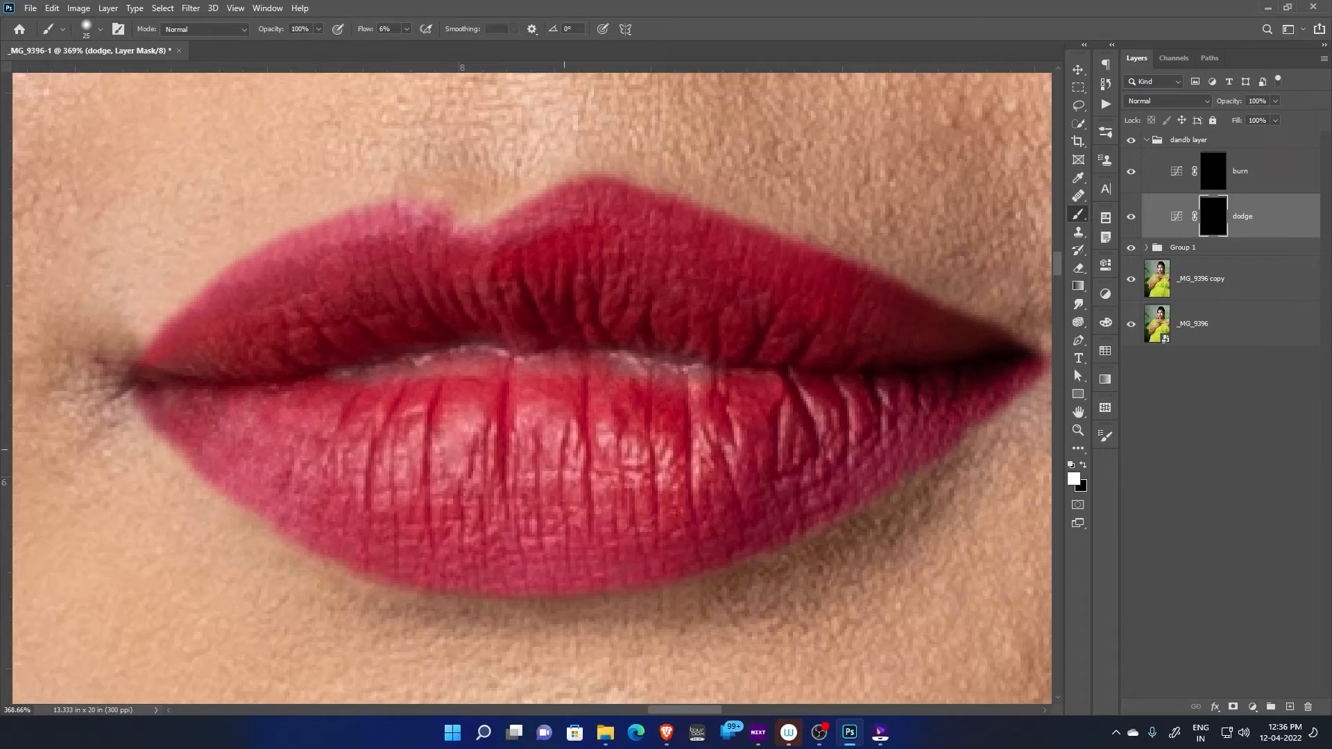
Brighten the lower lip and the left half of the upper lip on the dodge mask, reducing the brush to about 15 px
{"action": "left_click_drag", "start_coordinate": [456, 457], "coordinate": [483, 466]}
{"action": "left_click_drag", "start_coordinate": [361, 473], "coordinate": [264, 432]}
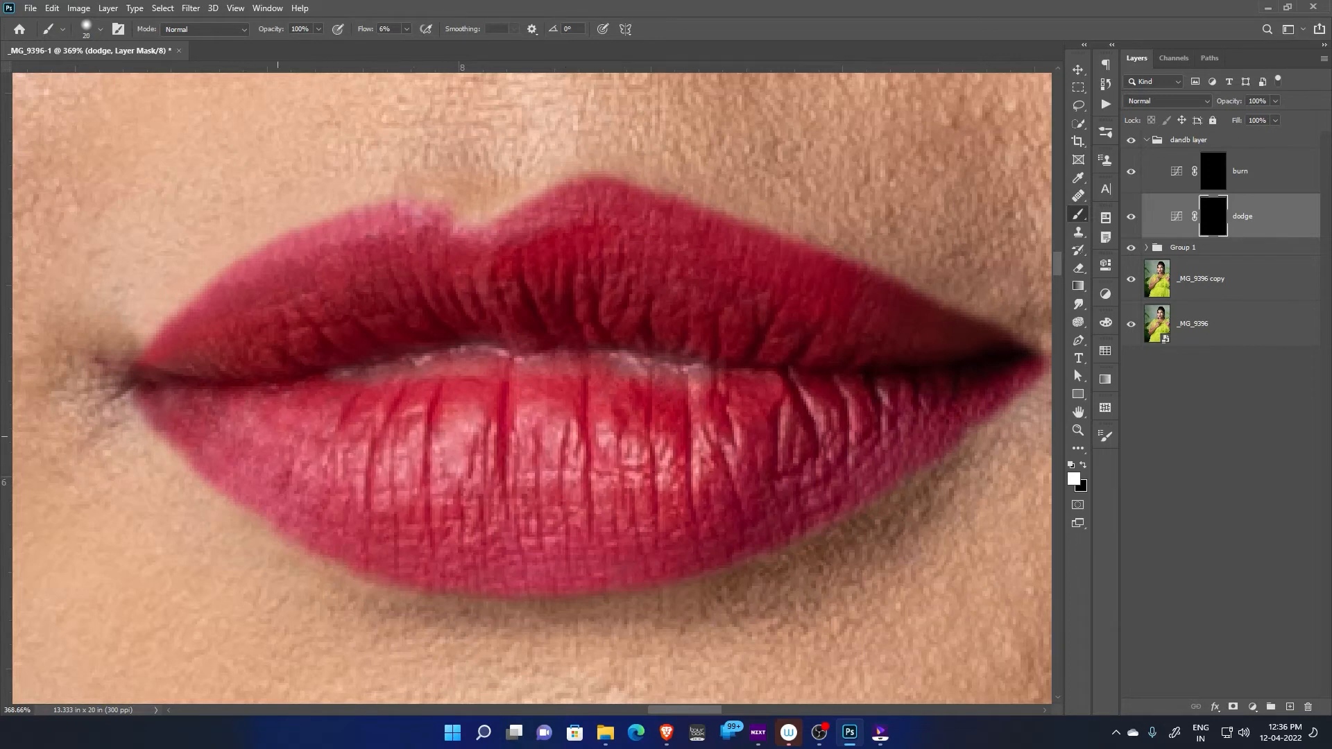
{"action": "key", "text": "bracketleft"}
{"action": "key", "text": "bracketleft"}
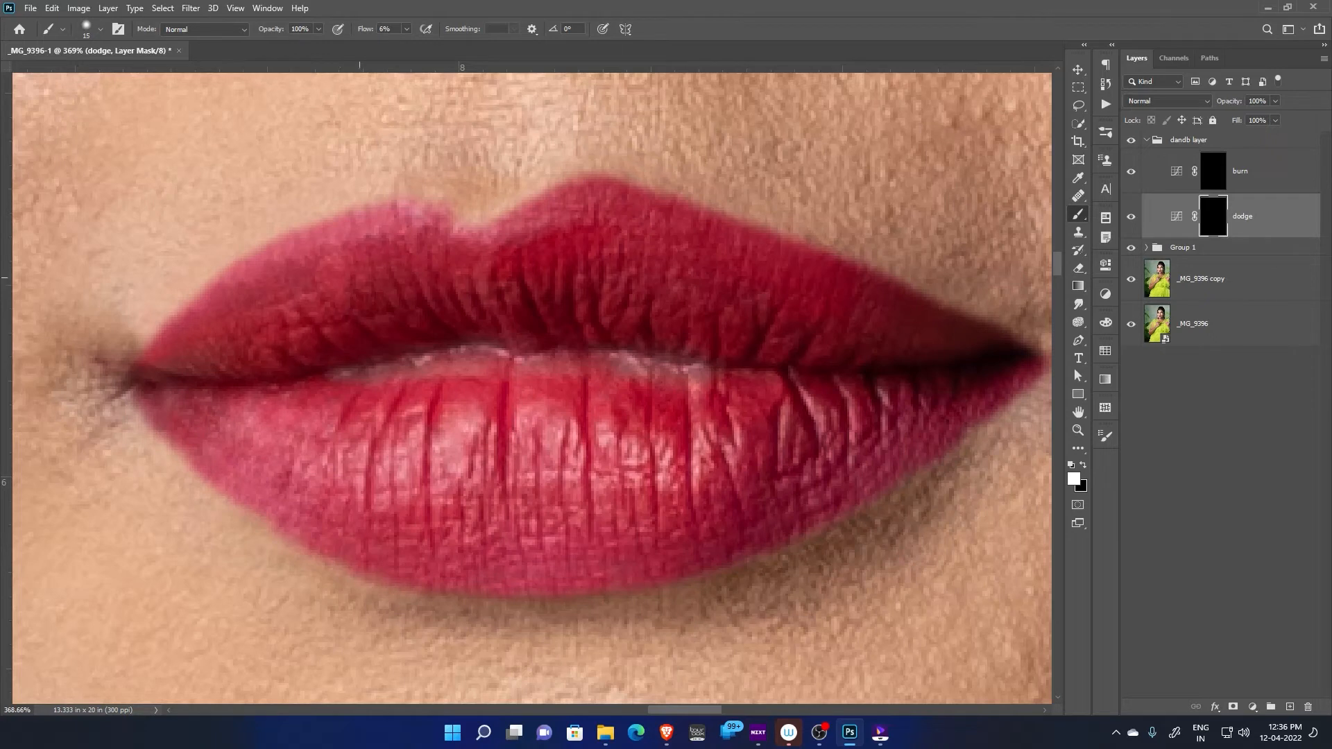
{"action": "key", "text": "bracketleft"}
{"action": "left_click_drag", "start_coordinate": [349, 243], "coordinate": [408, 225]}
{"action": "key", "text": "bracketright"}
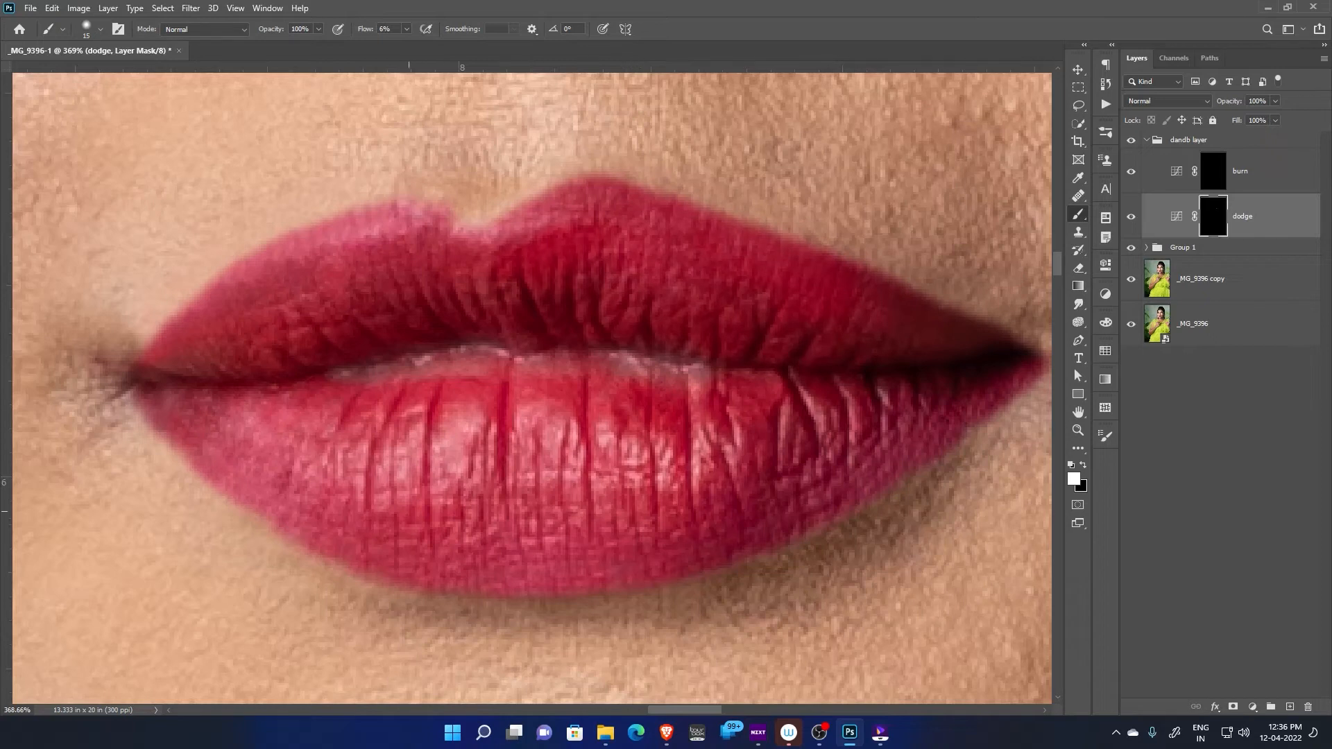
Add a Black & White adjustment layer above the dandb layer group with Reds at 17 and Yellows at 23
{"action": "left_click", "coordinate": [1189, 140]}
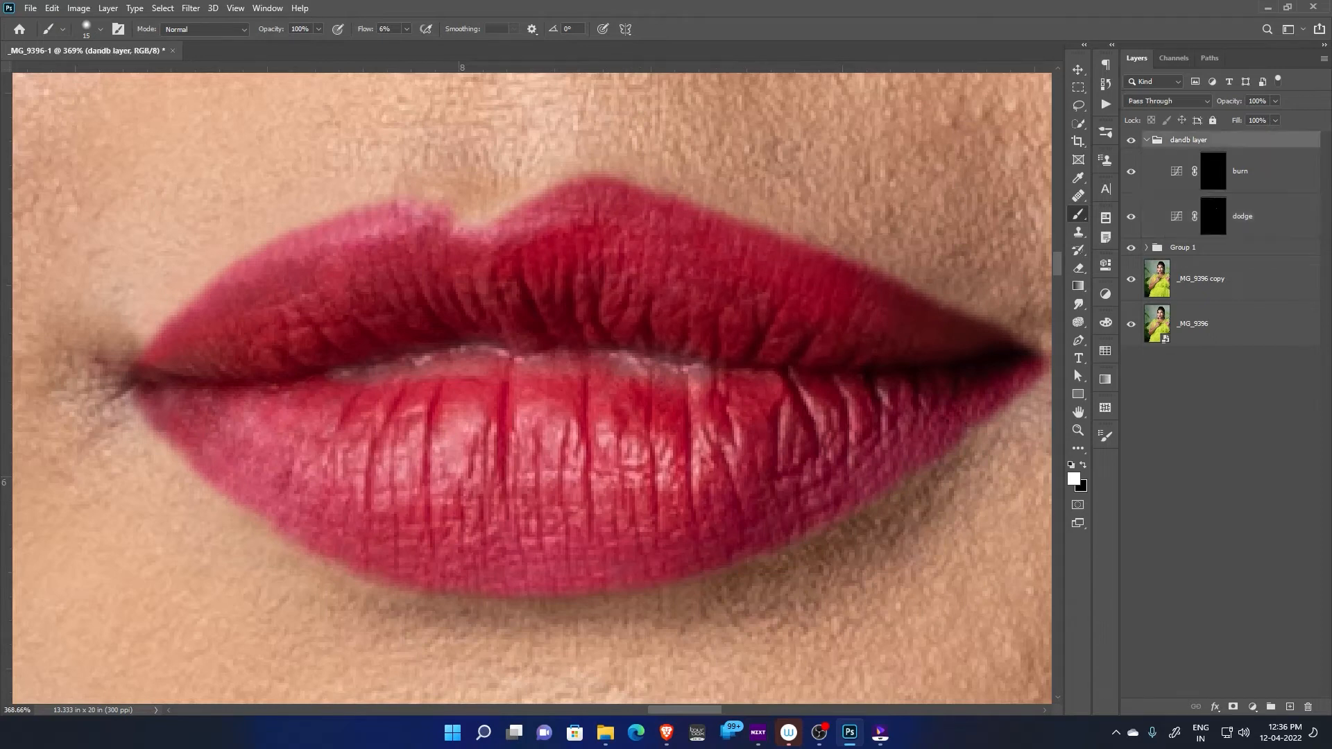
{"action": "left_click", "coordinate": [1147, 140]}
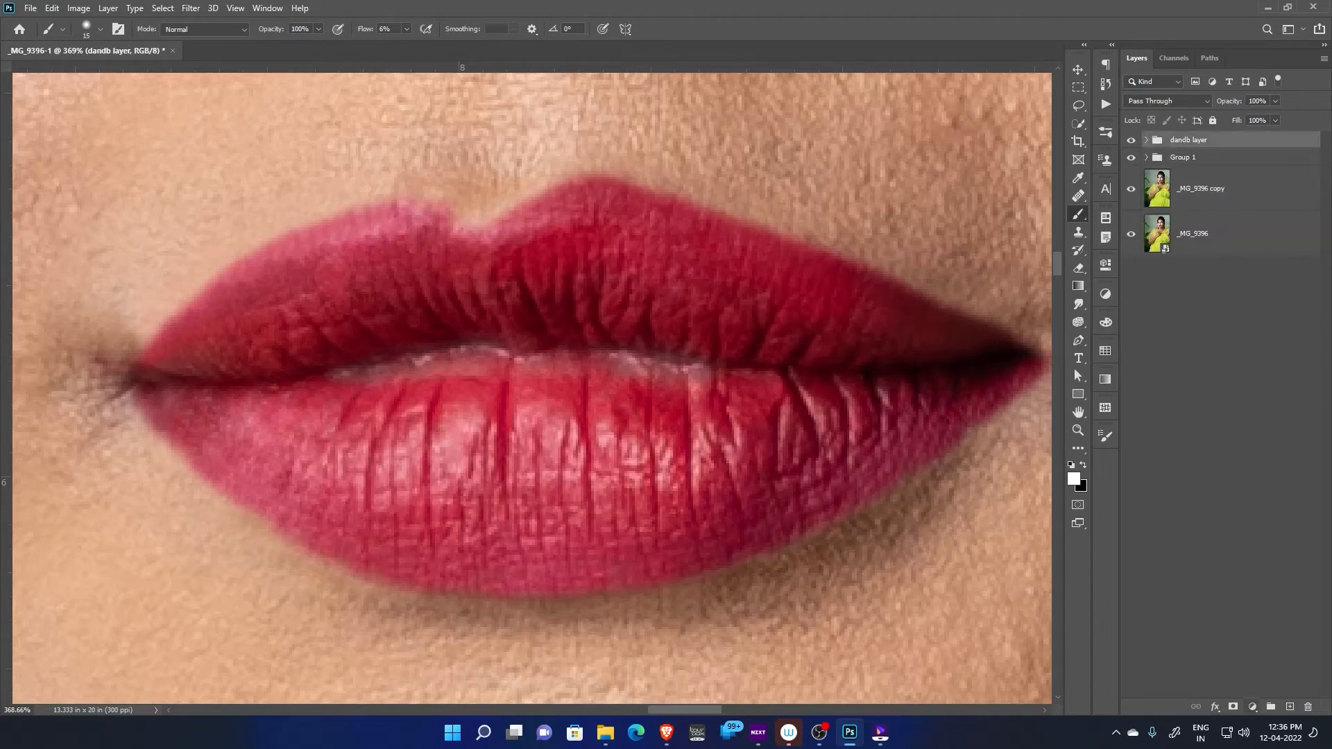
{"action": "left_click", "coordinate": [1253, 707]}
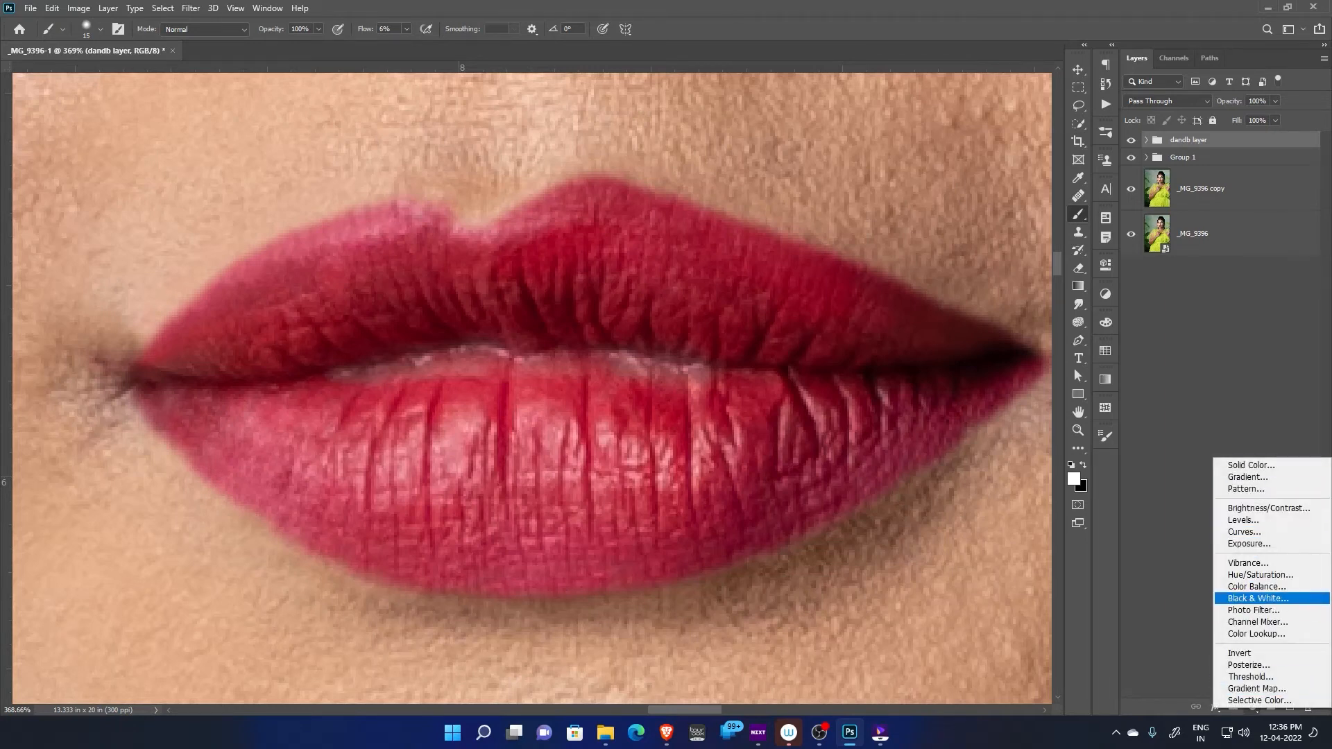
{"action": "left_click", "coordinate": [1258, 598]}
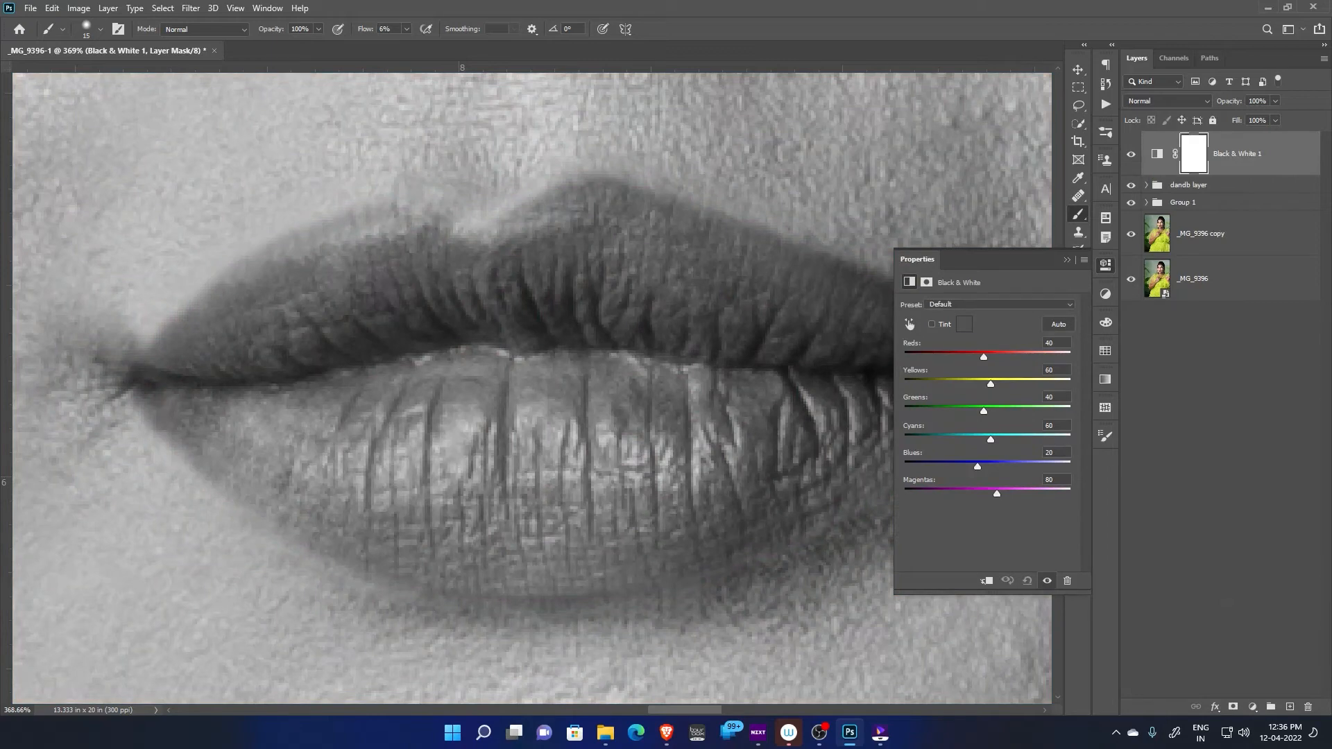
{"action": "left_click_drag", "start_coordinate": [984, 357], "coordinate": [979, 383]}
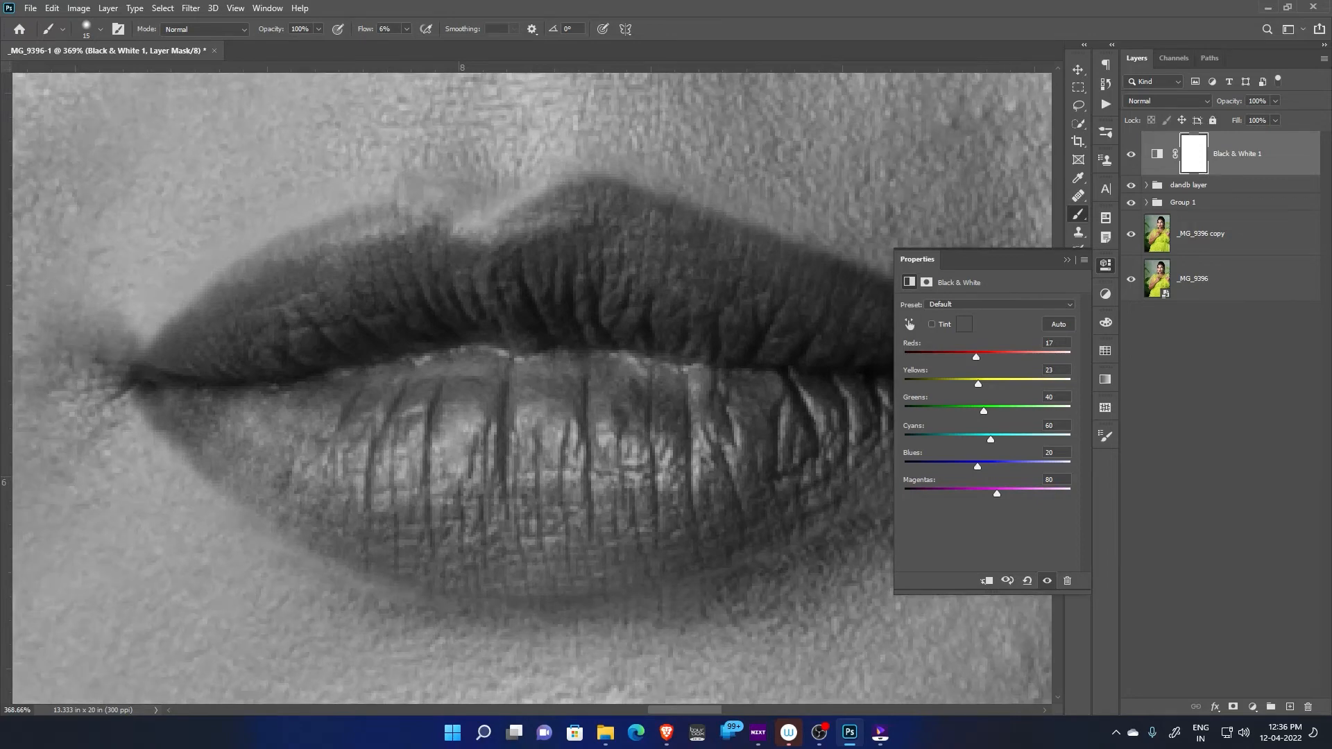
{"action": "left_click", "coordinate": [1067, 261]}
Add a Curves adjustment layer above the Black & White layer and slightly pull its curve down
{"action": "left_click", "coordinate": [1253, 707]}
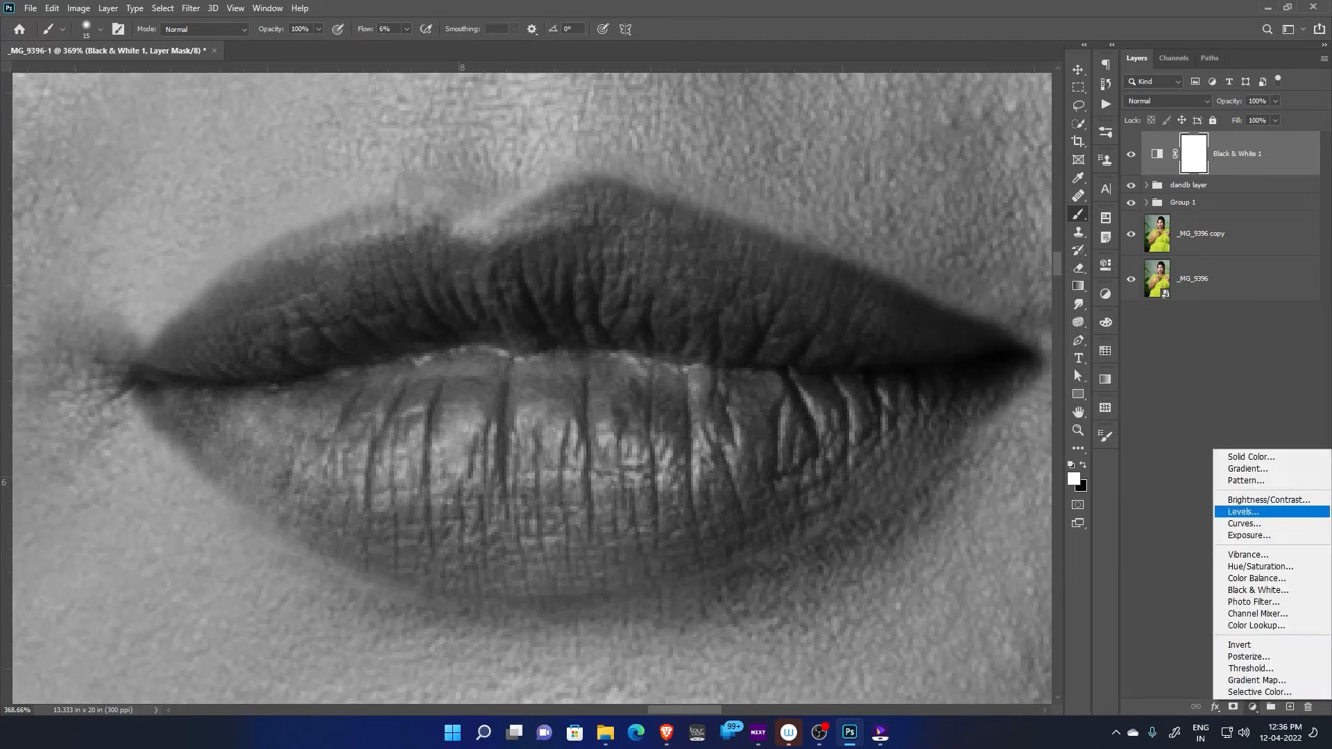
{"action": "left_click", "coordinate": [1249, 518]}
{"action": "left_click_drag", "start_coordinate": [1000, 408], "coordinate": [1000, 418]}
{"action": "left_click", "coordinate": [1067, 260]}
Group the Curves and Black & White adjustment layers, and compare the lips with the group hidden and shown
{"action": "left_click", "coordinate": [1249, 200], "text": "ctrl"}
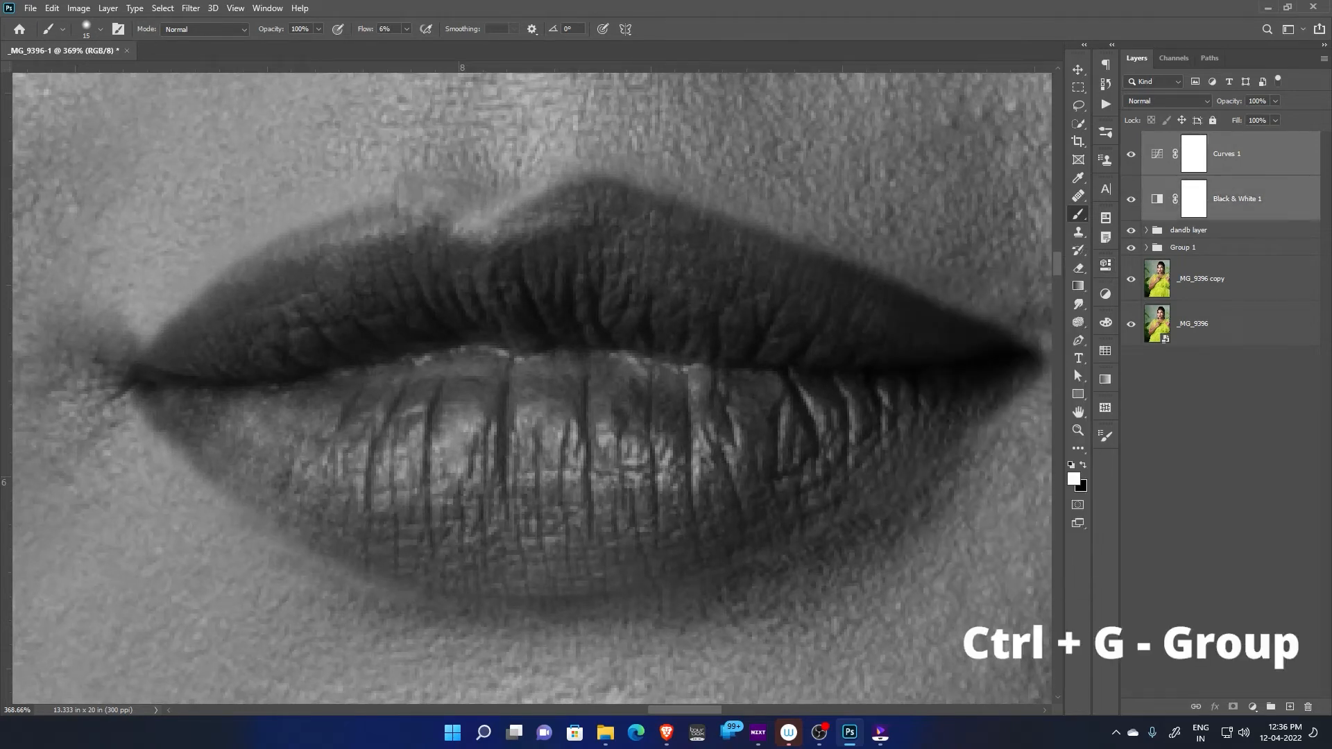
{"action": "key", "text": "ctrl+g"}
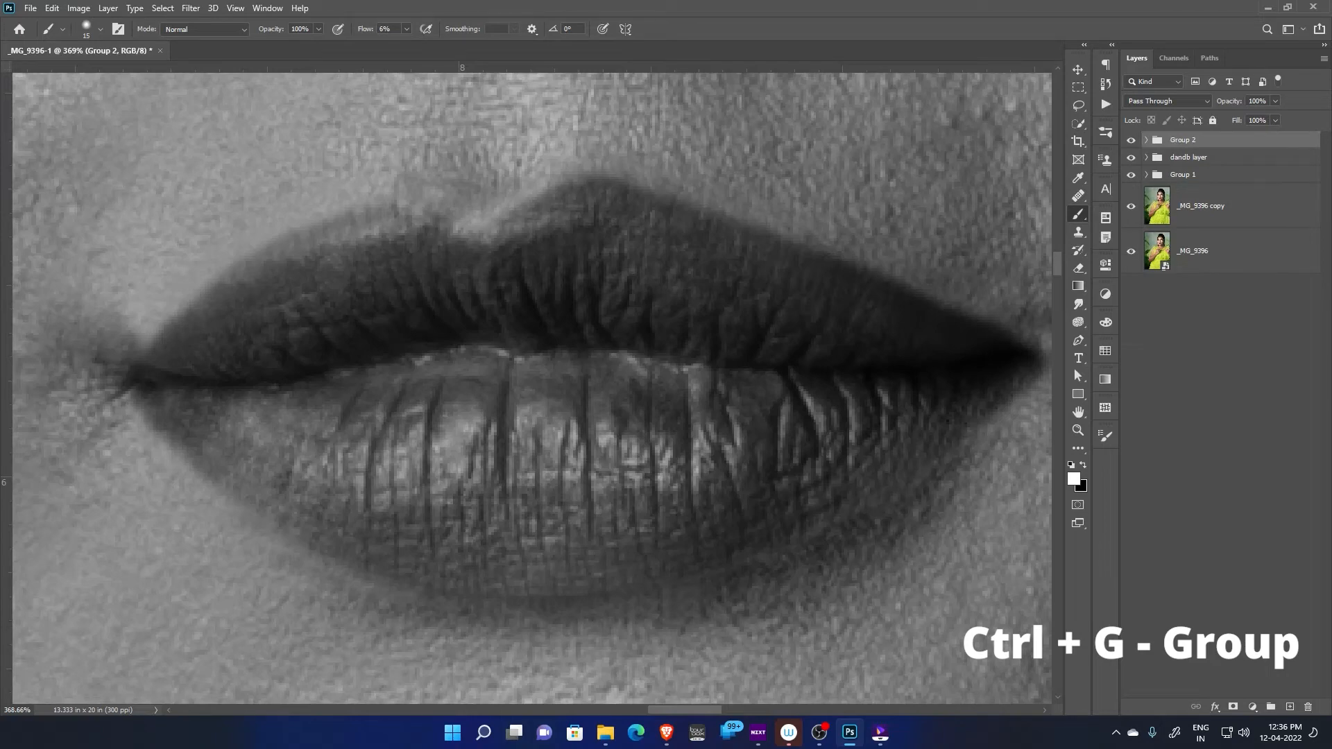
{"action": "left_click", "coordinate": [1131, 141]}
{"action": "left_click", "coordinate": [1131, 140]}
{"action": "left_click", "coordinate": [1131, 140]}
{"action": "left_click", "coordinate": [1131, 140]}
Examine the creases and uneven light and dark patches of the lips up close in the black-and-white view
{"action": "scroll", "coordinate": [679, 343], "scroll_direction": "up", "scroll_amount": 3}
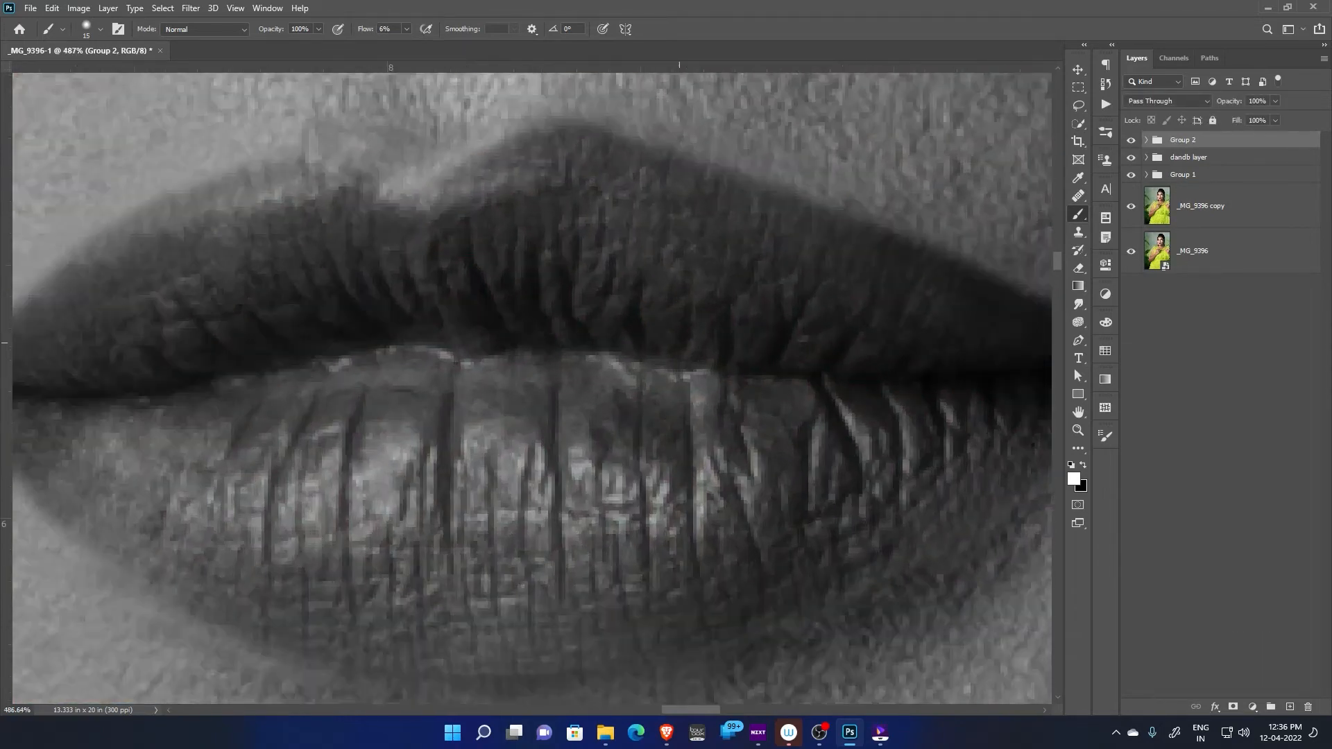
{"action": "left_click_drag", "start_coordinate": [554, 534], "coordinate": [679, 403]}
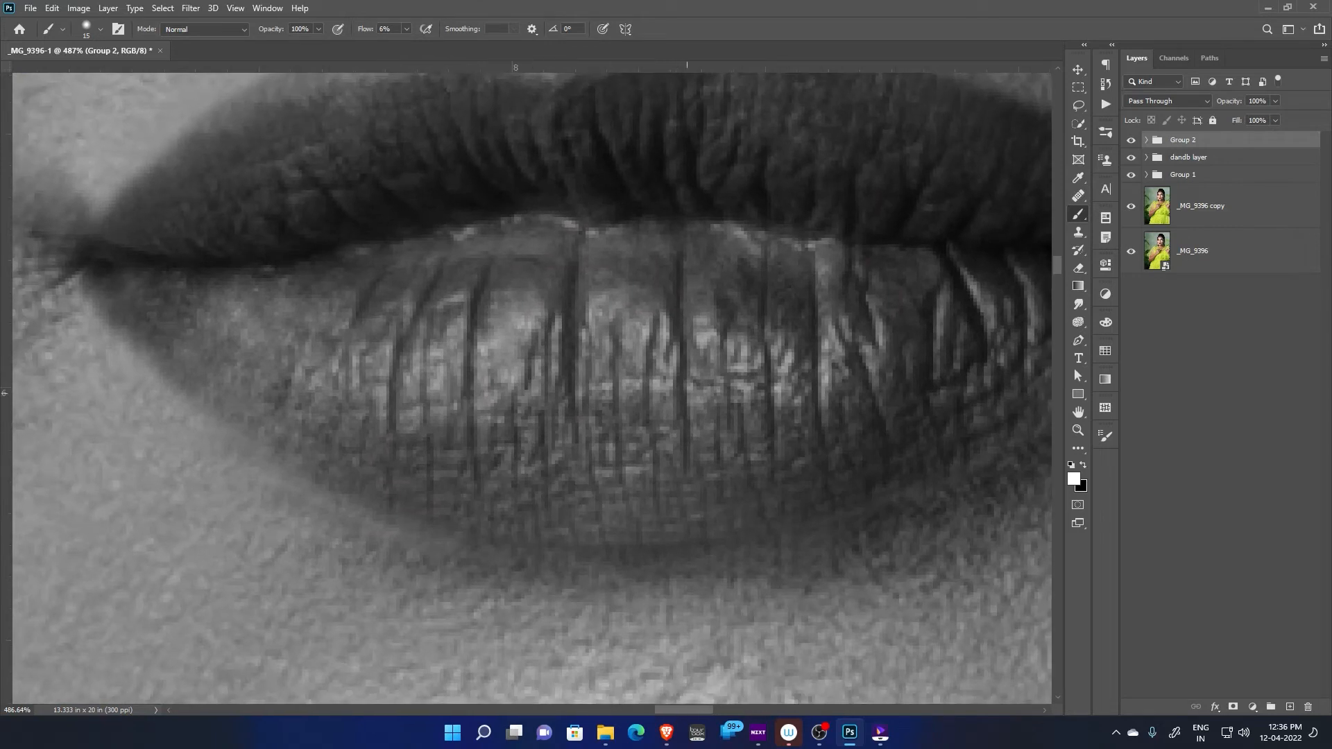
{"action": "left_click_drag", "start_coordinate": [648, 248], "coordinate": [599, 370]}
{"action": "left_click", "coordinate": [689, 284]}
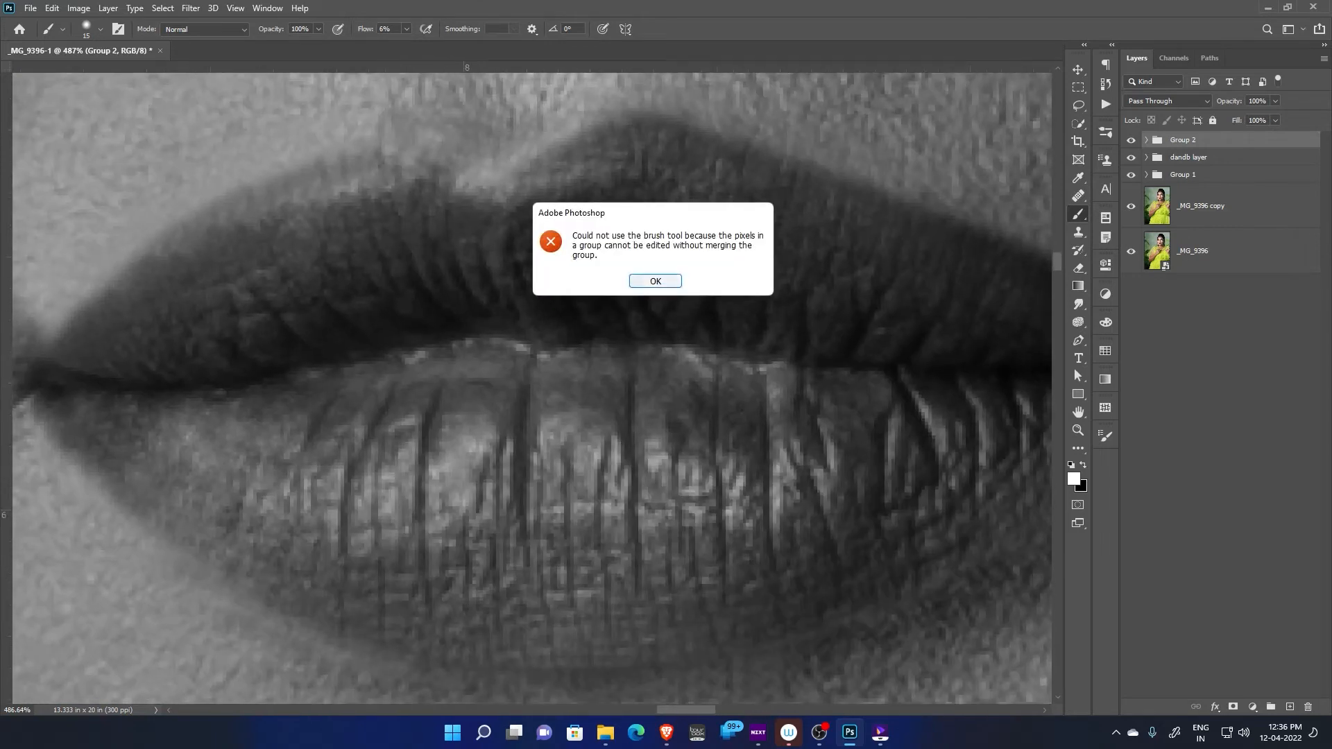
{"action": "left_click", "coordinate": [653, 280]}
{"action": "left_click_drag", "start_coordinate": [700, 449], "coordinate": [653, 441]}
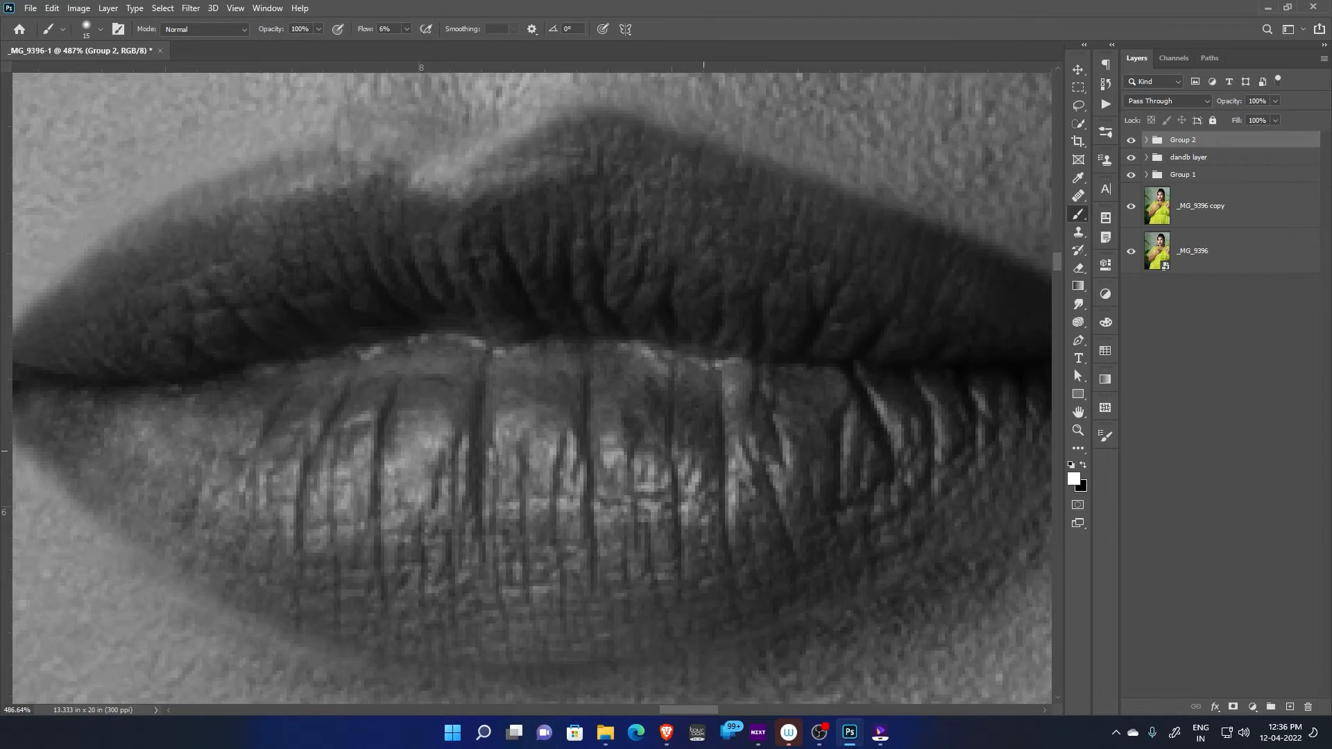
{"action": "left_click_drag", "start_coordinate": [703, 451], "coordinate": [669, 407]}
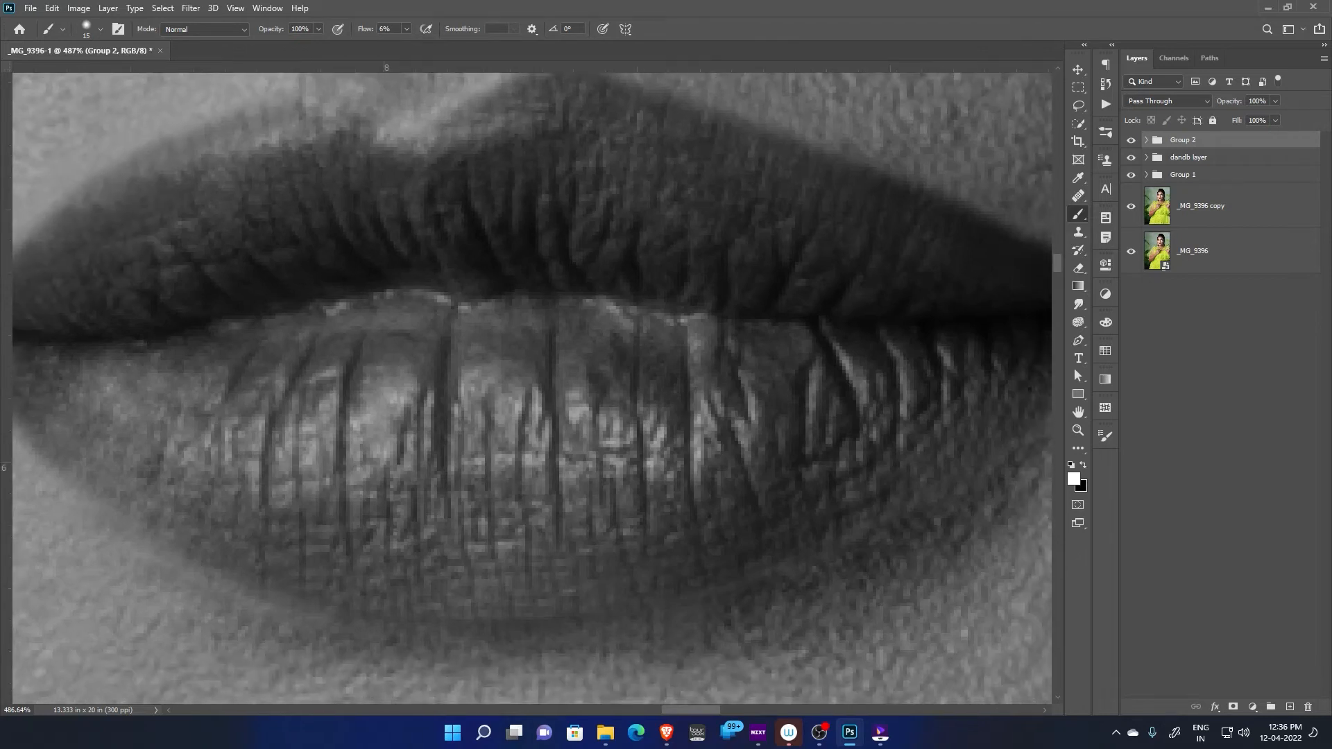
Compare the lips with the black-and-white check group hidden and shown, leaving them in colour
{"action": "left_click", "coordinate": [1131, 139]}
{"action": "left_click", "coordinate": [1131, 140]}
{"action": "left_click", "coordinate": [1131, 140]}
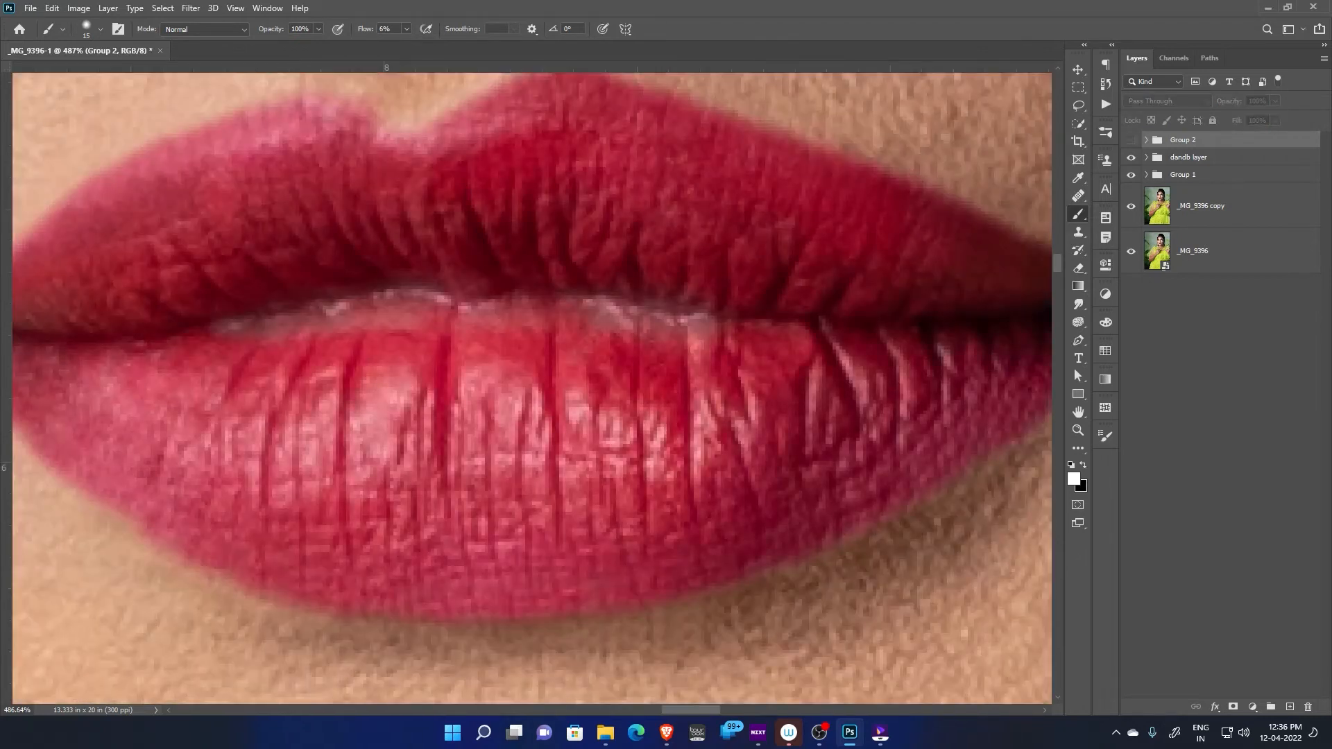
Expand the dandb layer group, select the dodge layer's mask, and show the black-and-white check group over the lips
{"action": "left_click", "coordinate": [1189, 158]}
{"action": "left_click", "coordinate": [1147, 157]}
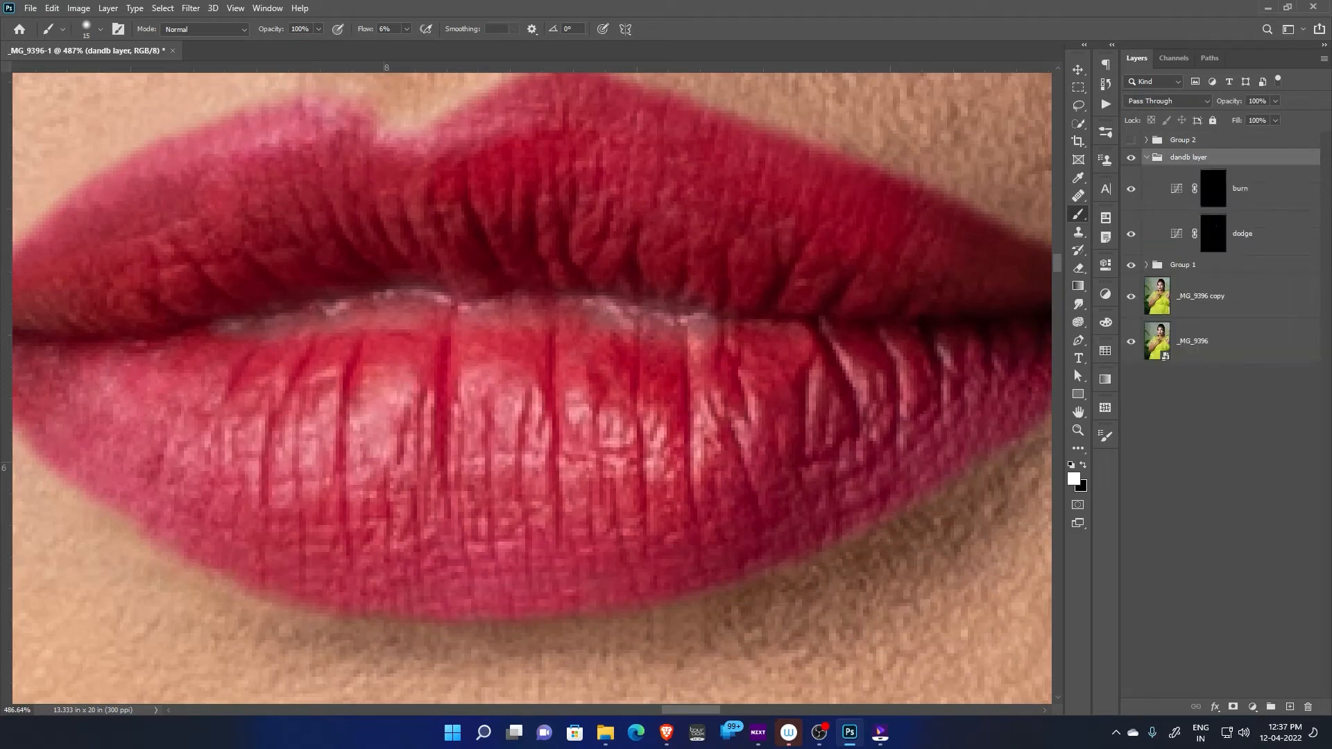
{"action": "left_click", "coordinate": [1214, 234]}
{"action": "left_click_drag", "start_coordinate": [808, 451], "coordinate": [732, 470]}
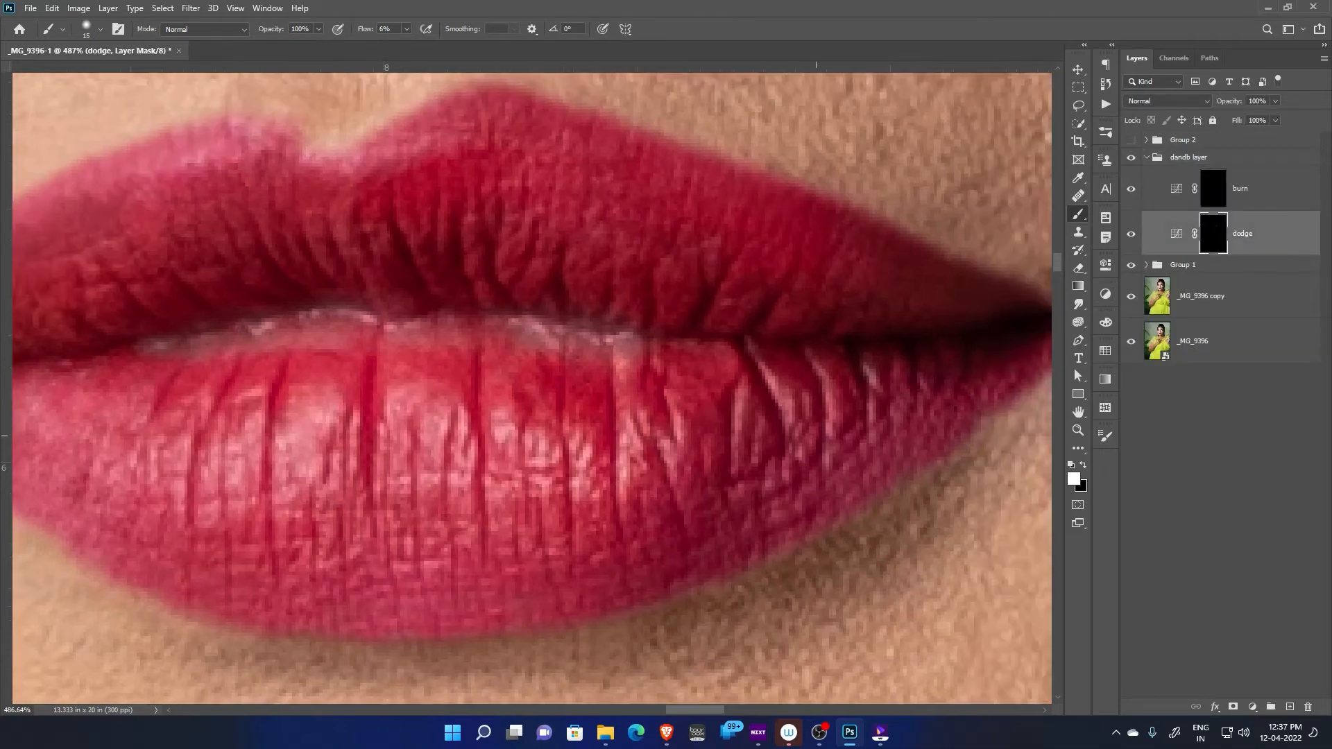
{"action": "left_click_drag", "start_coordinate": [552, 292], "coordinate": [748, 392]}
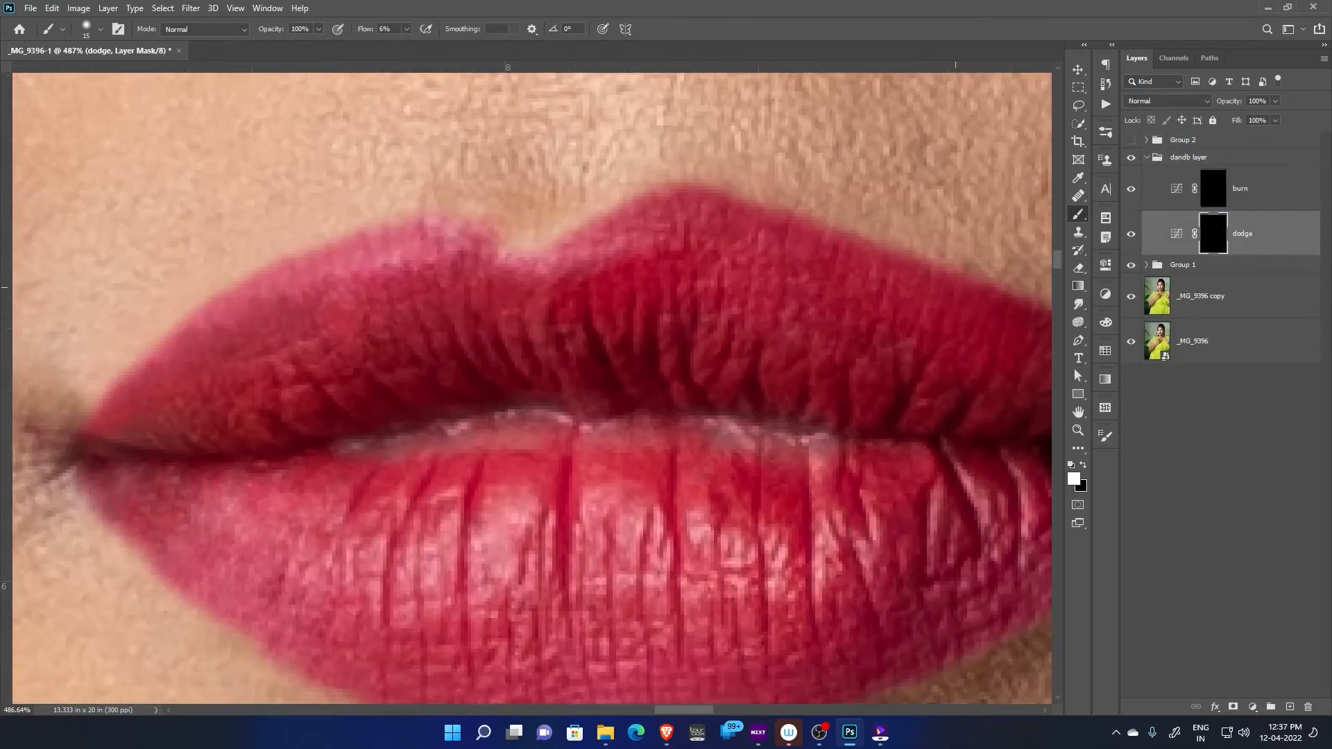
{"action": "left_click", "coordinate": [1131, 139]}
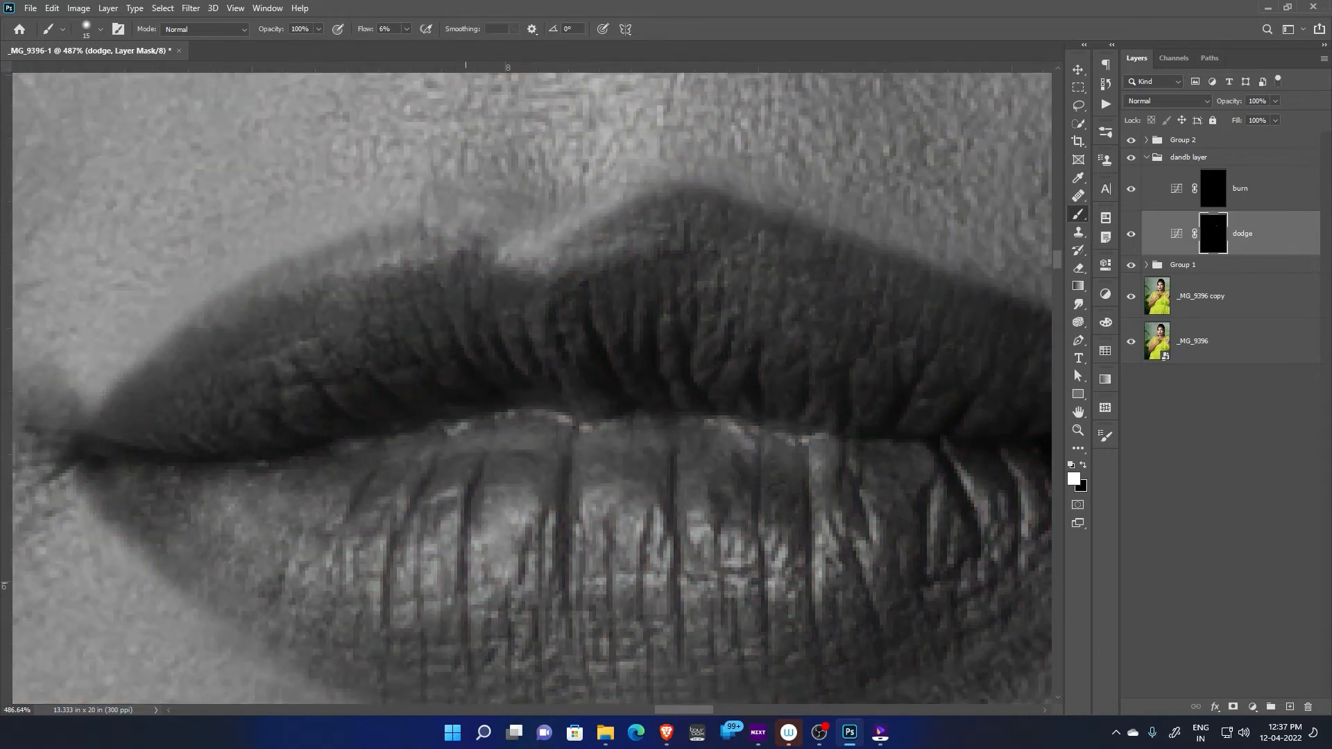
{"action": "left_click_drag", "start_coordinate": [465, 585], "coordinate": [479, 402]}
Darken the light patches of the lips by painting white on the burn layer's mask with a size 20 brush at 6% flow
{"action": "left_click", "coordinate": [1214, 189]}
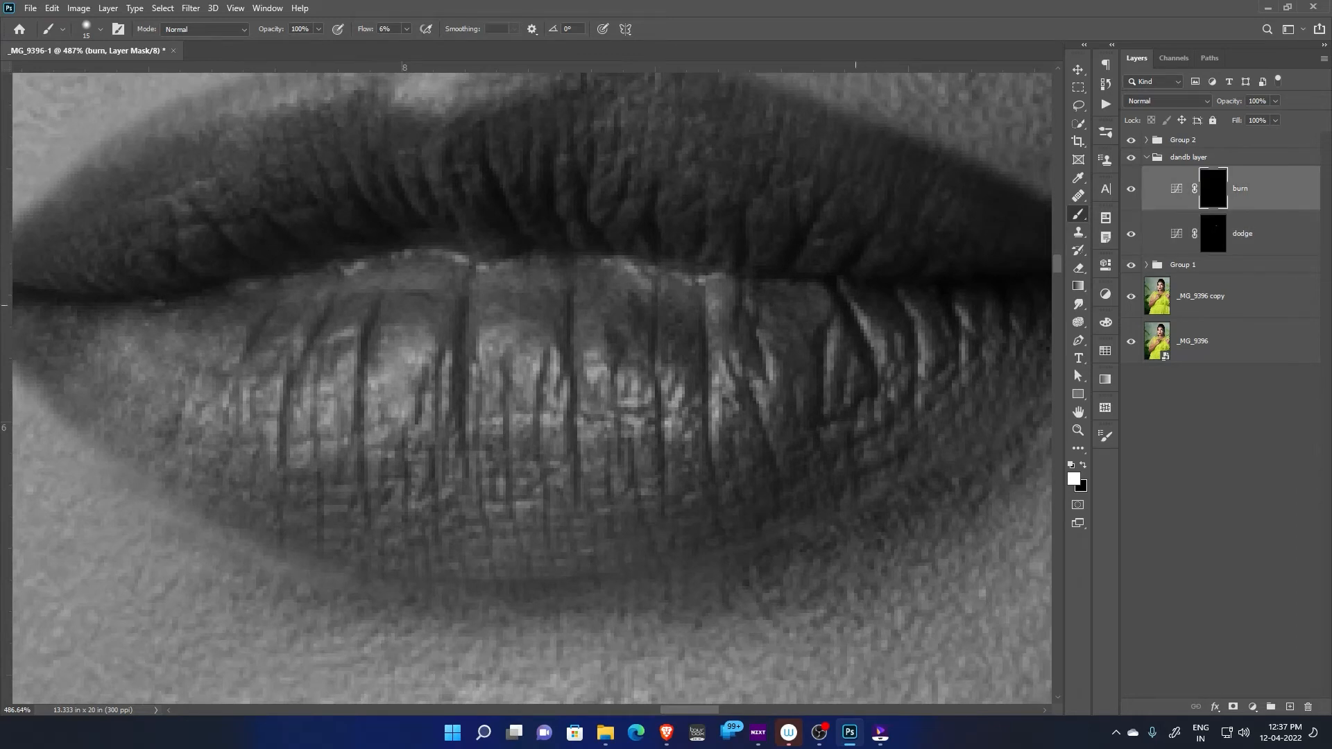
{"action": "left_click_drag", "start_coordinate": [710, 200], "coordinate": [637, 346]}
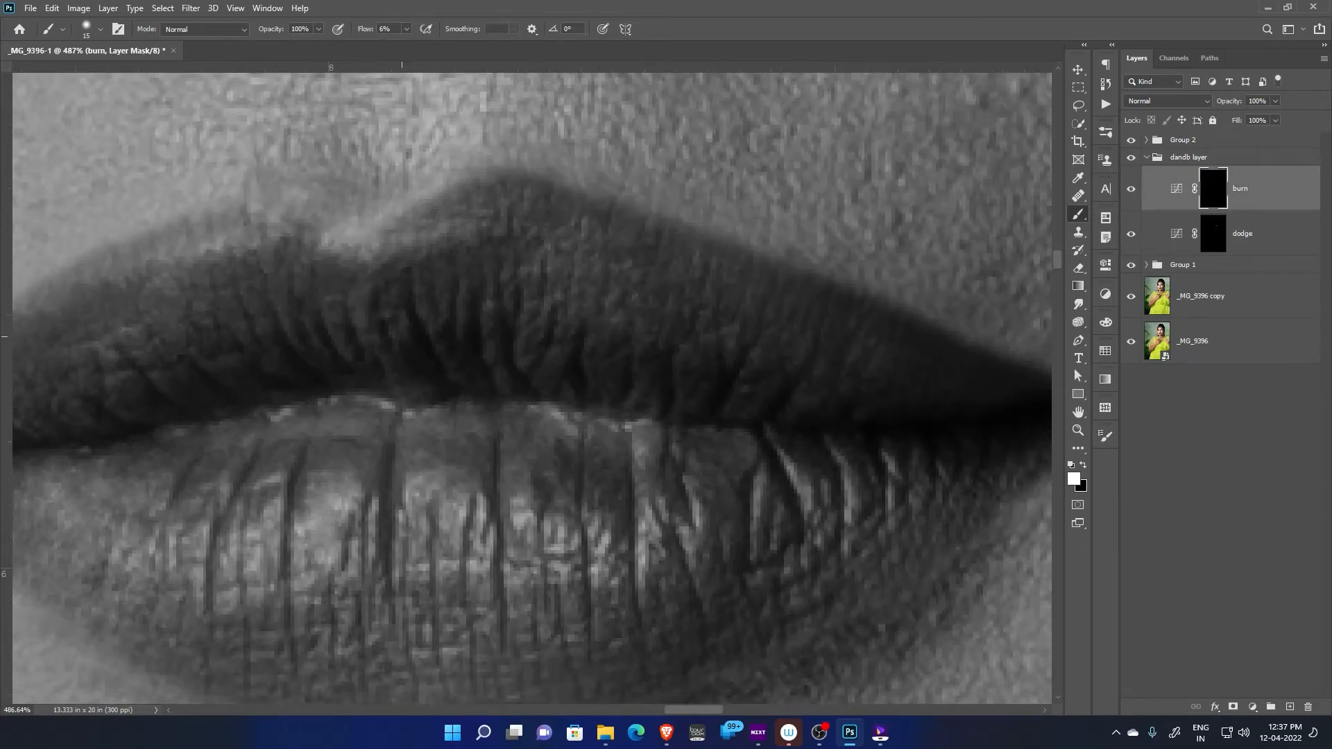
{"action": "left_click_drag", "start_coordinate": [402, 336], "coordinate": [719, 296]}
{"action": "left_click_drag", "start_coordinate": [285, 353], "coordinate": [431, 249]}
{"action": "left_click_drag", "start_coordinate": [261, 463], "coordinate": [362, 448]}
{"action": "left_click_drag", "start_coordinate": [611, 434], "coordinate": [358, 327]}
{"action": "key", "text": "bracketright"}
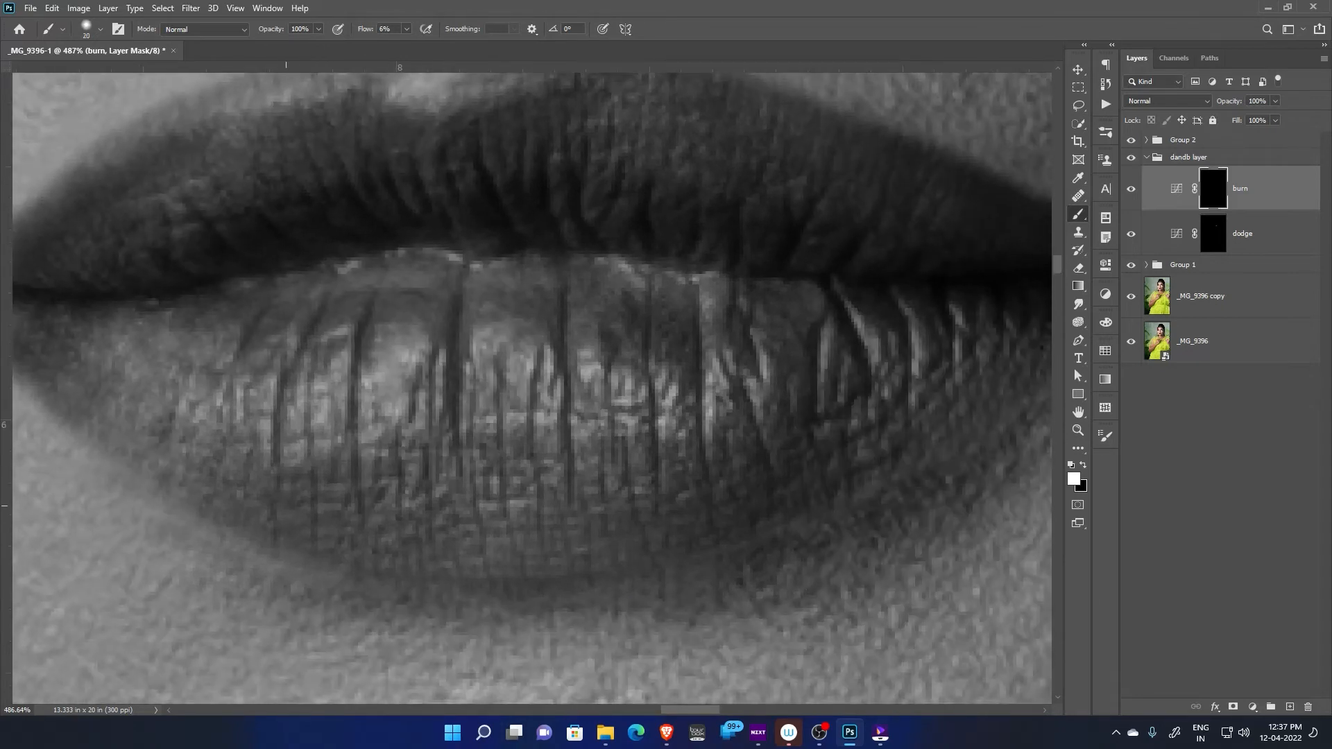
{"action": "left_click_drag", "start_coordinate": [276, 482], "coordinate": [281, 509]}
Lighten the dark patches along the upper lip's edge by painting on the dodge layer's mask with a size 10 brush
{"action": "left_click_drag", "start_coordinate": [831, 467], "coordinate": [662, 522]}
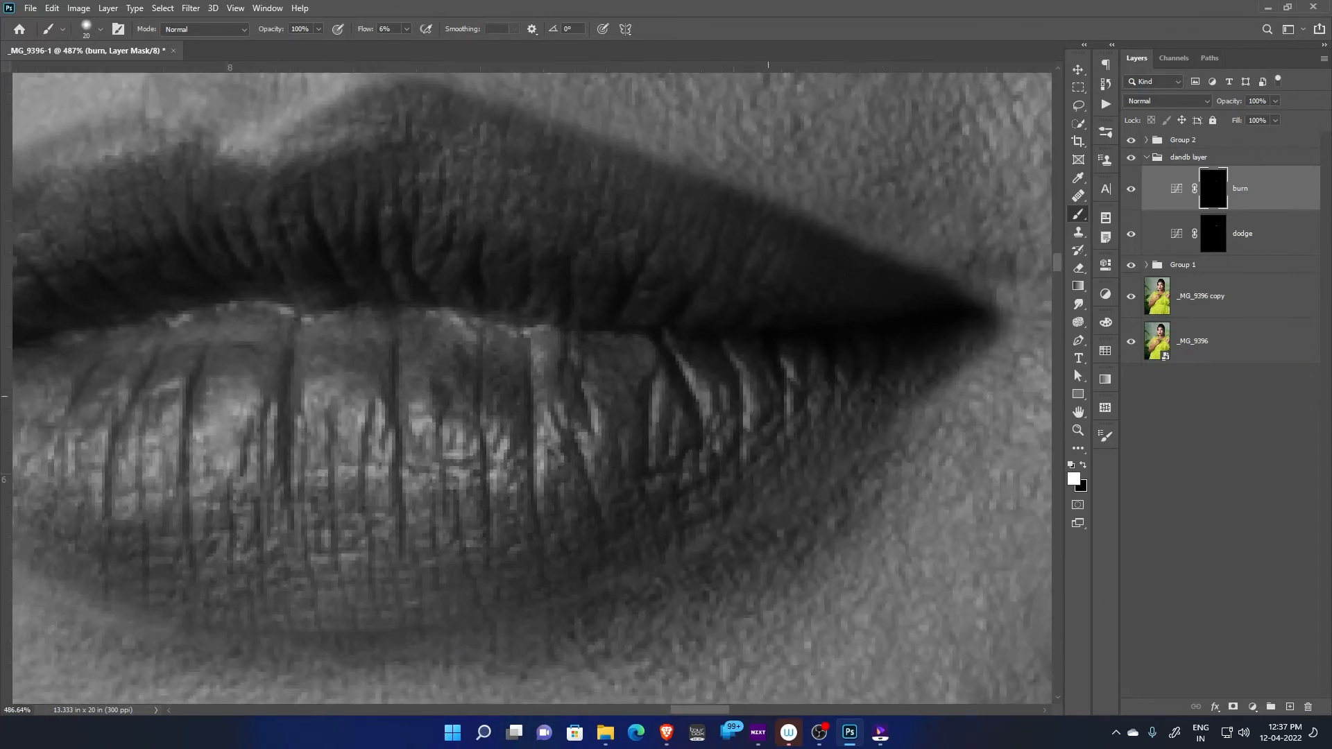
{"action": "left_click_drag", "start_coordinate": [548, 343], "coordinate": [778, 567]}
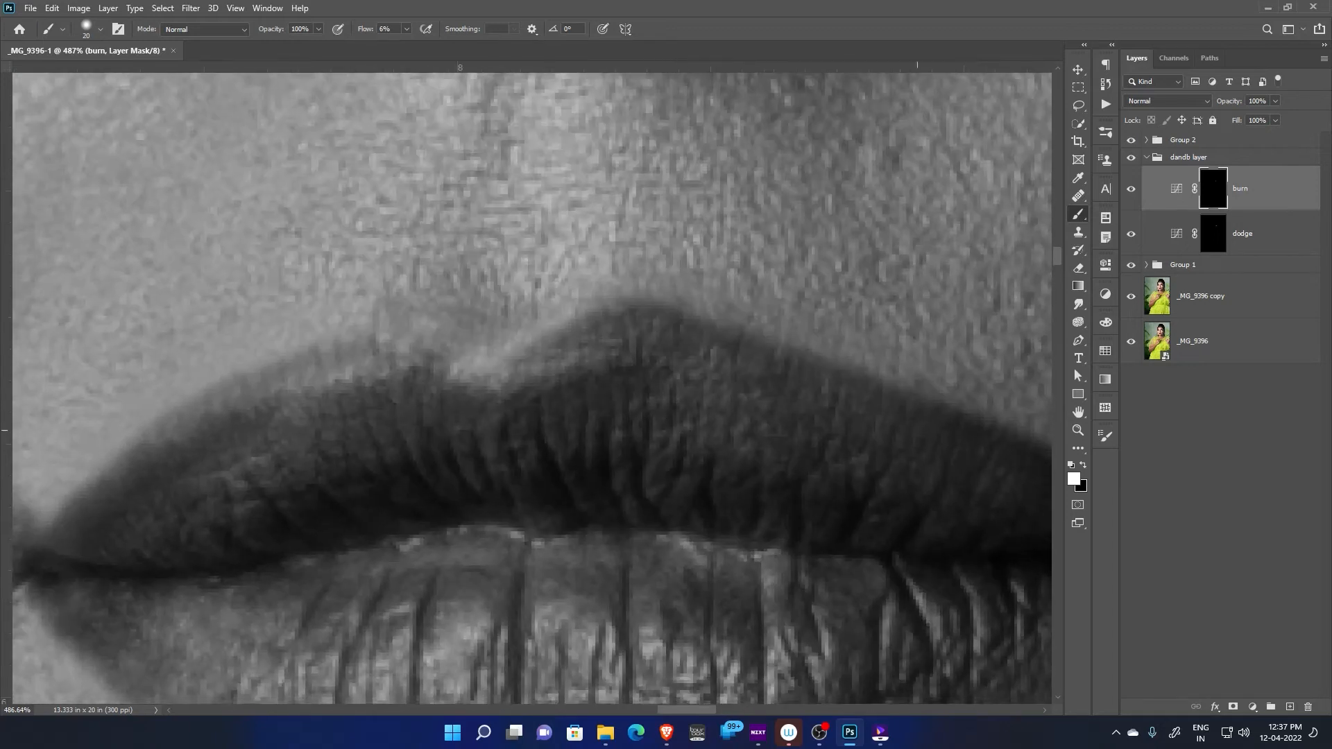
{"action": "key", "text": "alt+bracketleft"}
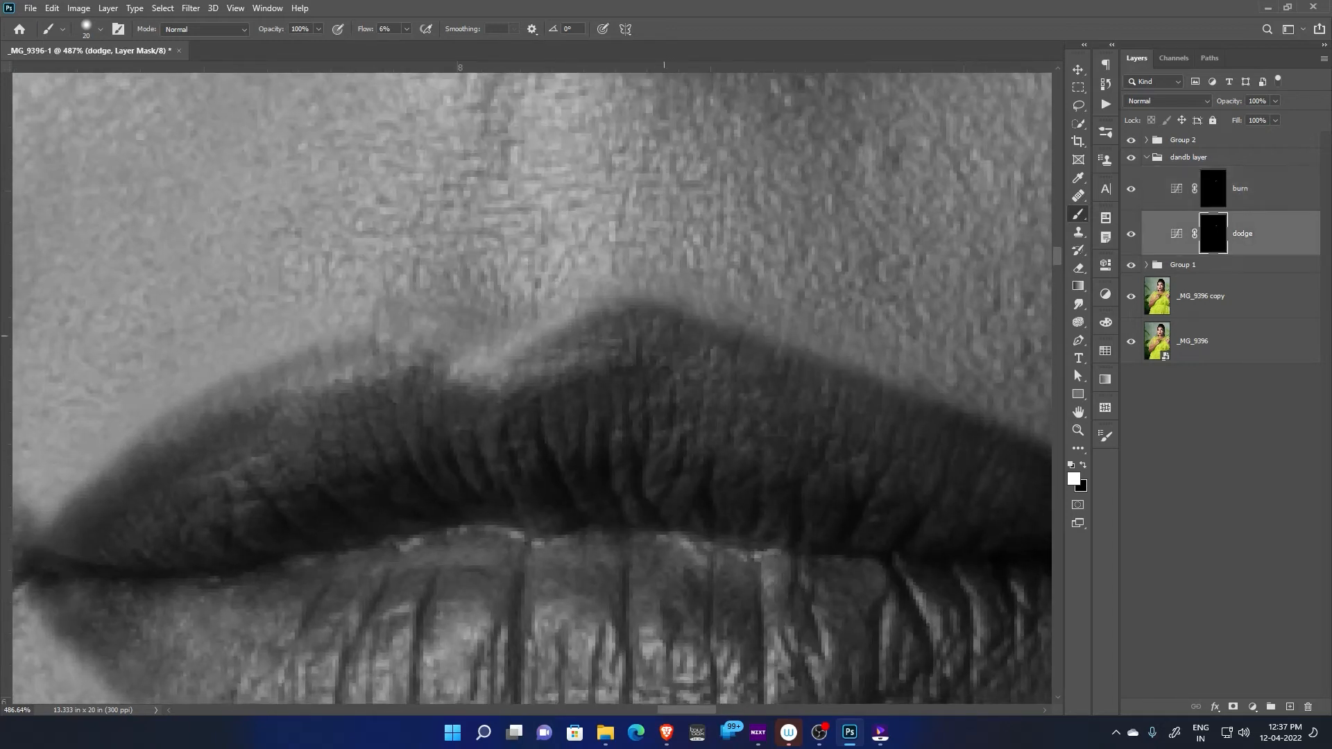
{"action": "key", "text": "bracketleft"}
{"action": "key", "text": "bracketleft"}
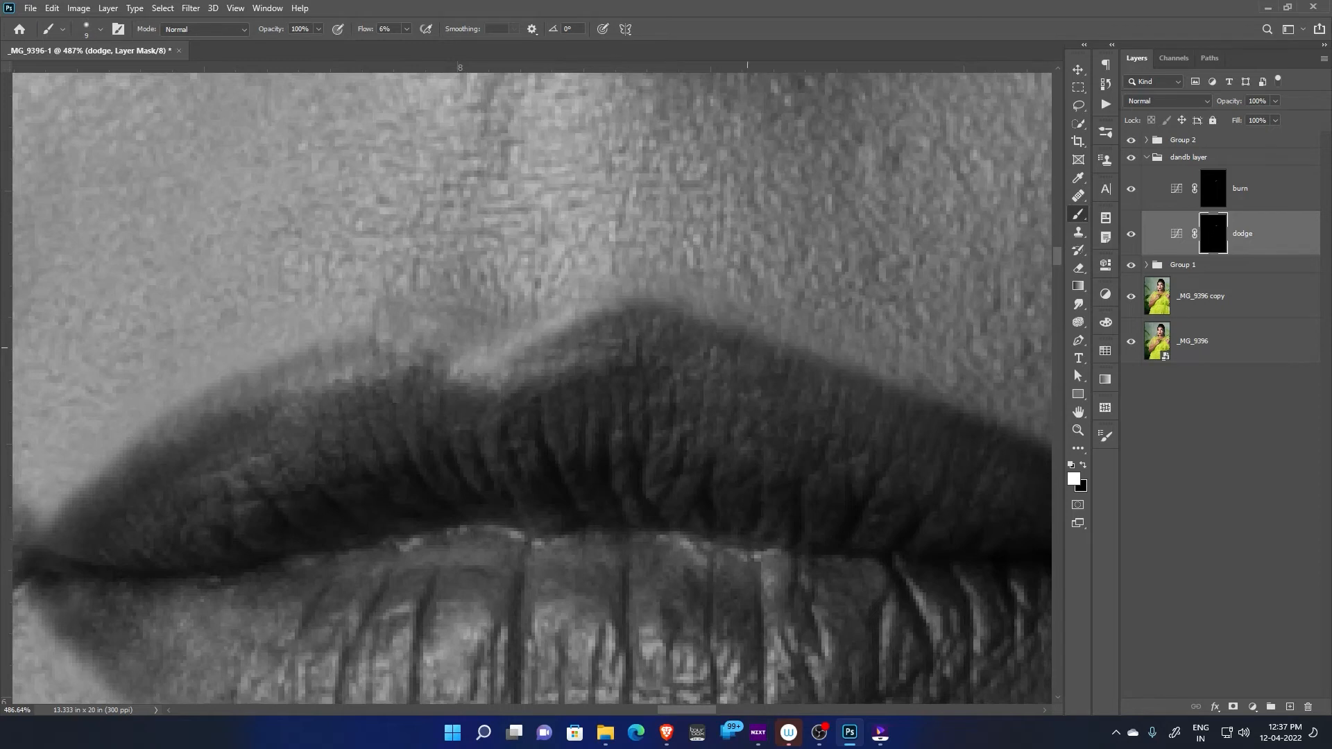
{"action": "left_click_drag", "start_coordinate": [371, 351], "coordinate": [430, 350]}
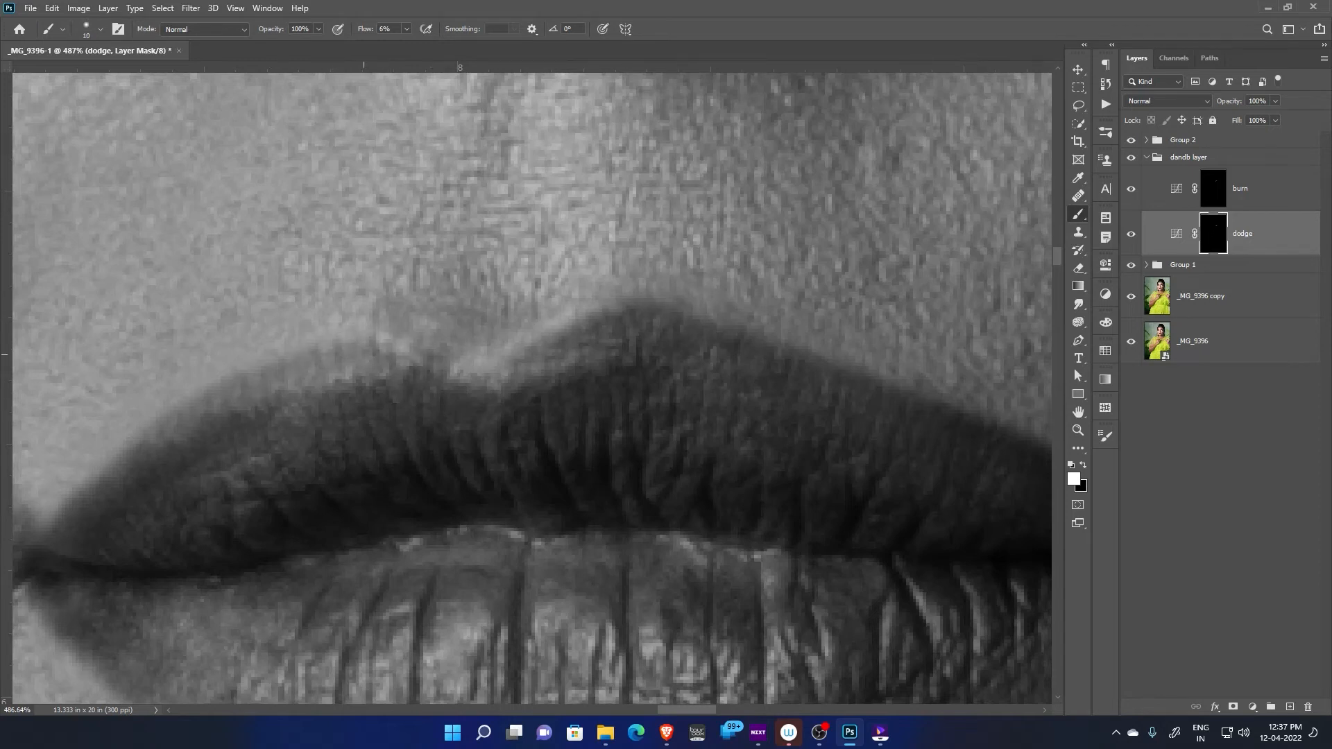
{"action": "left_click_drag", "start_coordinate": [225, 426], "coordinate": [222, 409]}
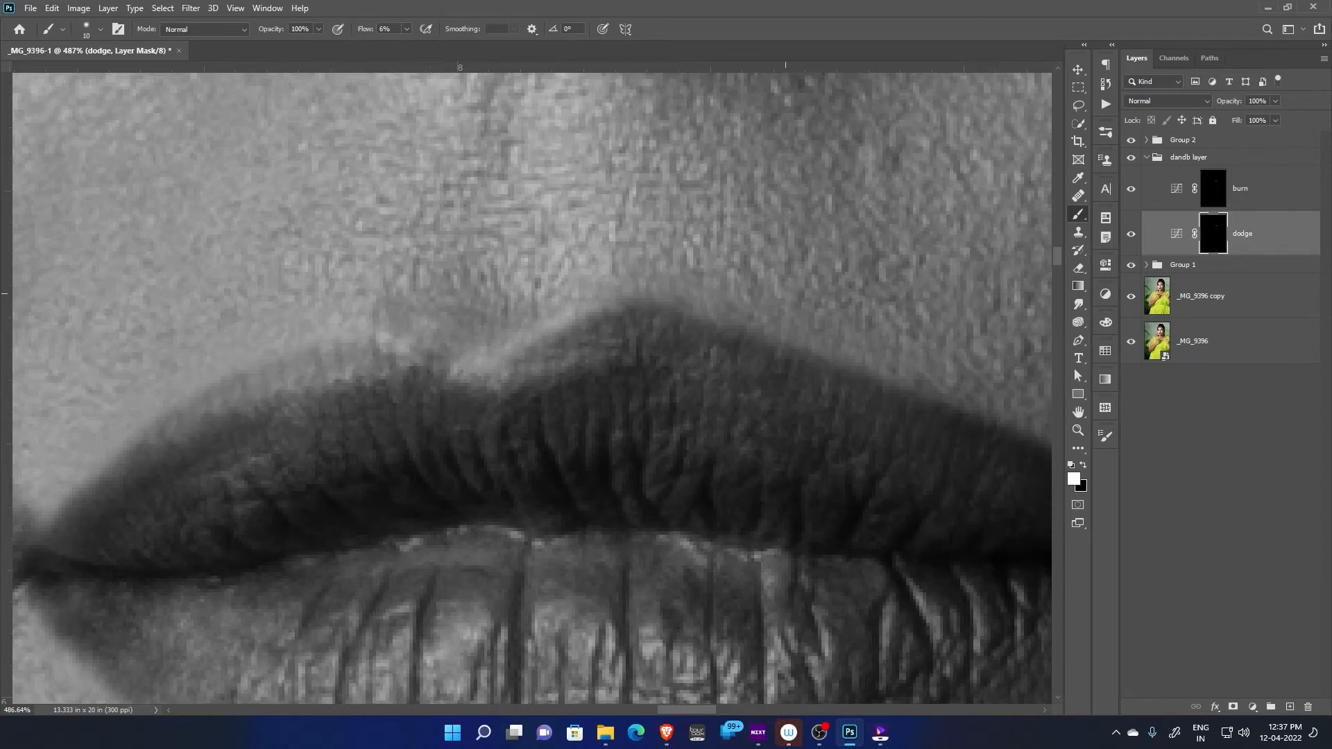
Brush the burn layer's mask over uneven lip areas at size 20, and ready the dodge layer's mask with a size 15 brush
{"action": "scroll", "coordinate": [865, 428], "scroll_direction": "down", "scroll_amount": 1}
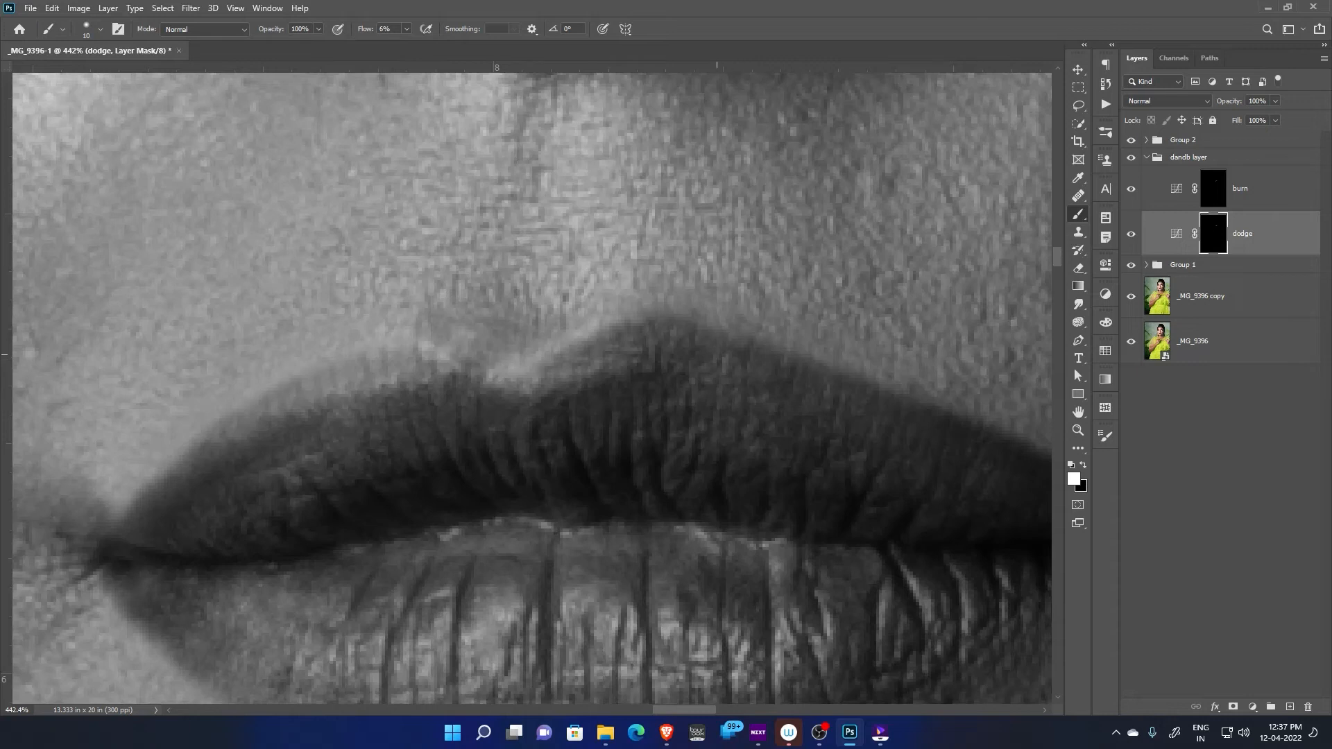
{"action": "left_click_drag", "start_coordinate": [767, 397], "coordinate": [661, 368]}
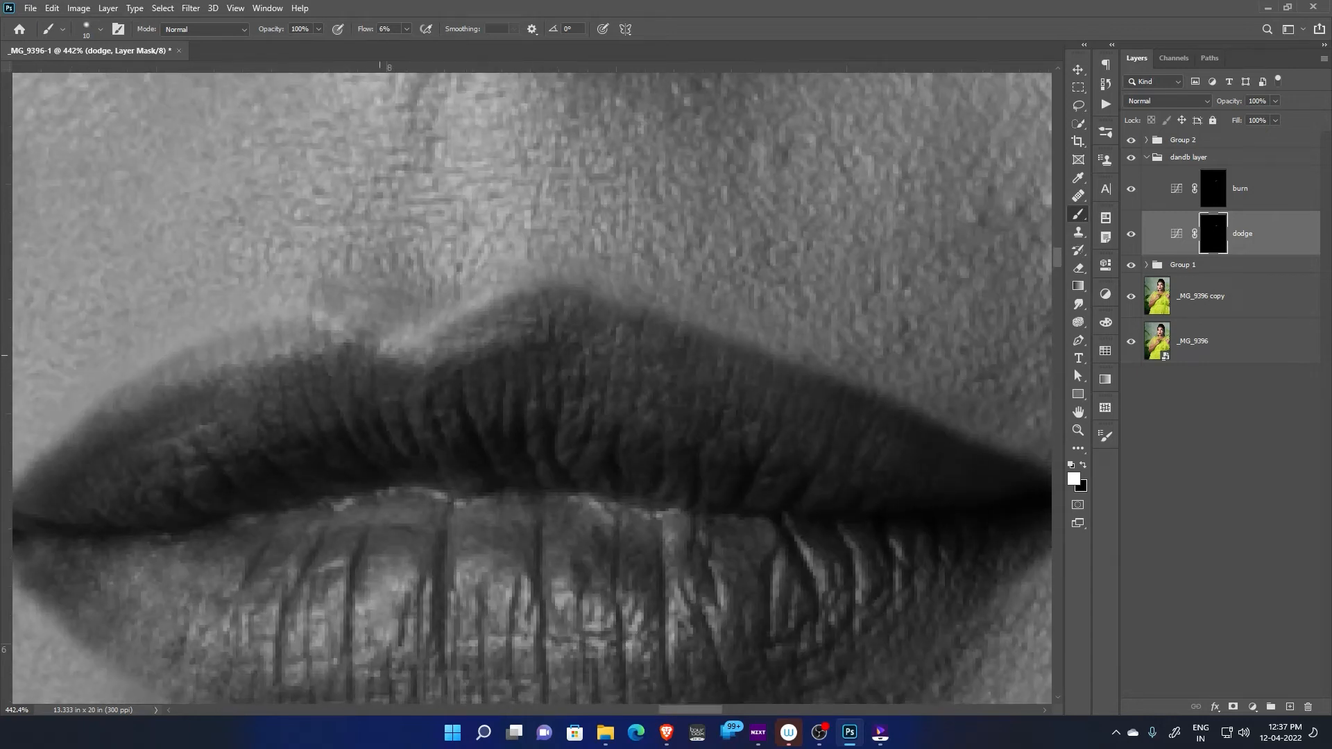
{"action": "key", "text": "alt+bracketright"}
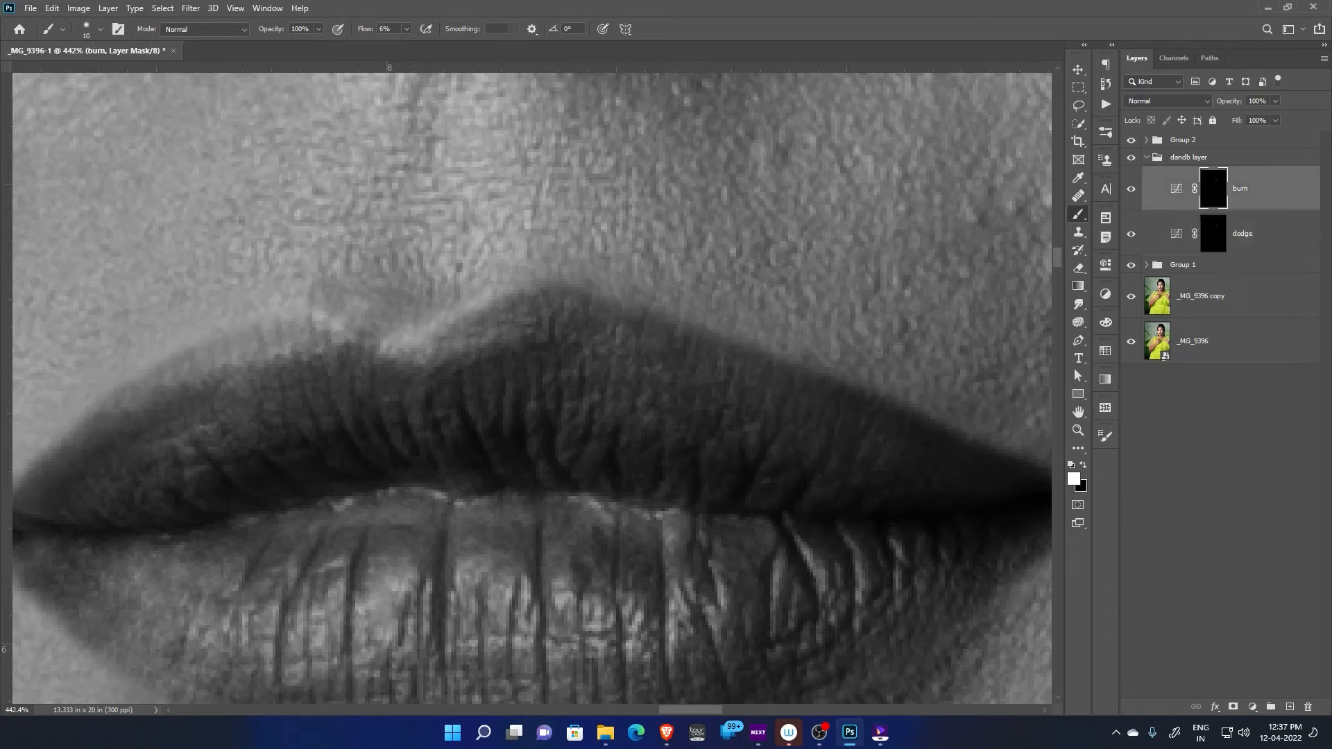
{"action": "key", "text": "bracketright"}
{"action": "left_click_drag", "start_coordinate": [267, 422], "coordinate": [527, 247]}
{"action": "mouse_move", "coordinate": [728, 504]}
{"action": "left_mouse_down"}
{"action": "mouse_move", "coordinate": [405, 374]}
{"action": "mouse_move", "coordinate": [417, 374]}
{"action": "left_mouse_up"}
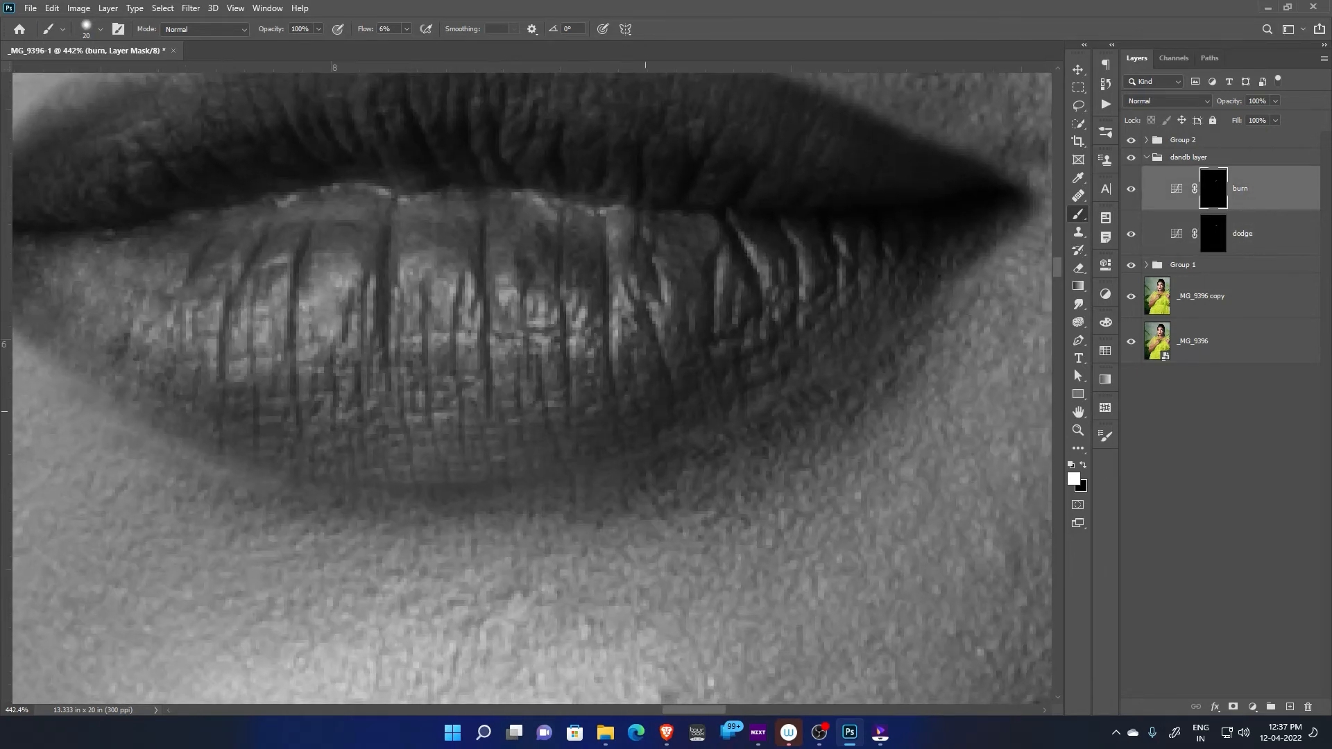
{"action": "mouse_move", "coordinate": [697, 315]}
{"action": "left_mouse_down"}
{"action": "mouse_move", "coordinate": [703, 519]}
{"action": "mouse_move", "coordinate": [713, 509]}
{"action": "left_mouse_up"}
{"action": "key", "text": "alt+bracketleft"}
{"action": "key", "text": "bracketleft"}
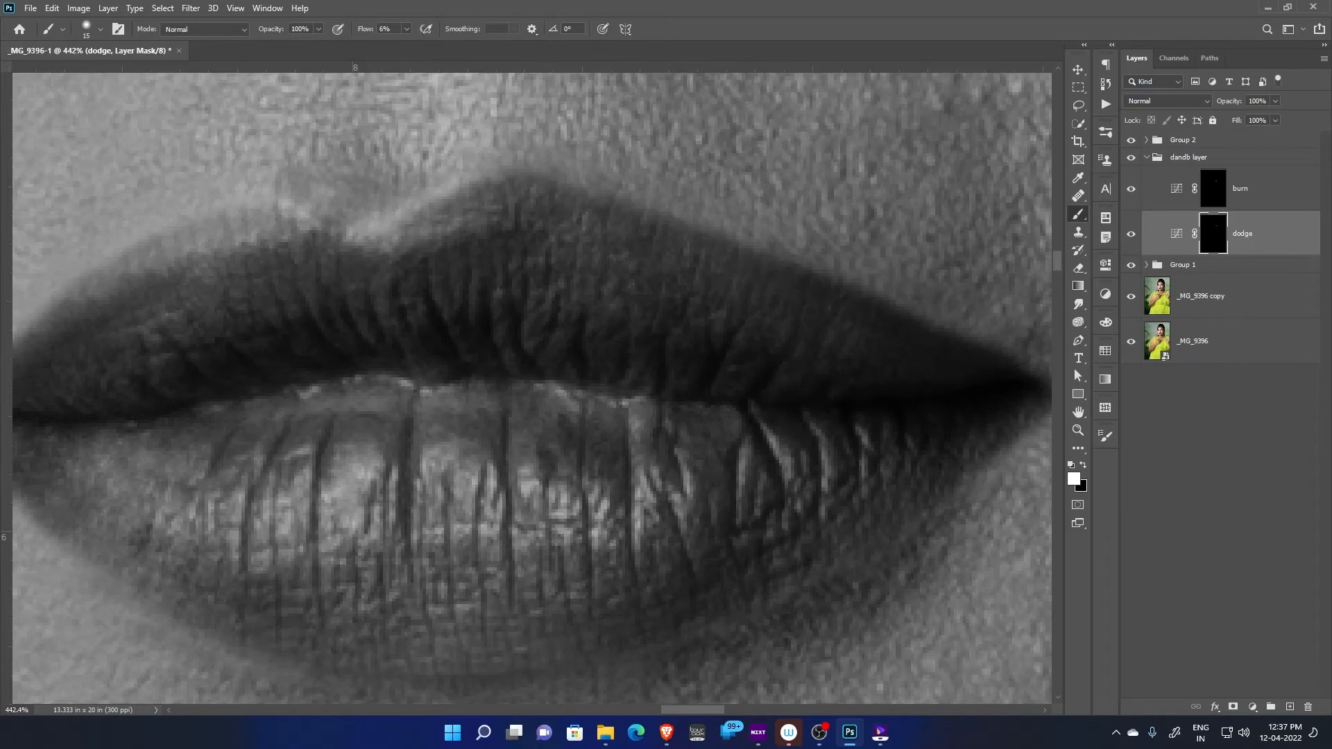
Hide the black-and-white check group and compare the lips in colour with the dandb layer group hidden and shown
{"action": "left_click", "coordinate": [1131, 140]}
{"action": "left_click_drag", "start_coordinate": [722, 433], "coordinate": [656, 433]}
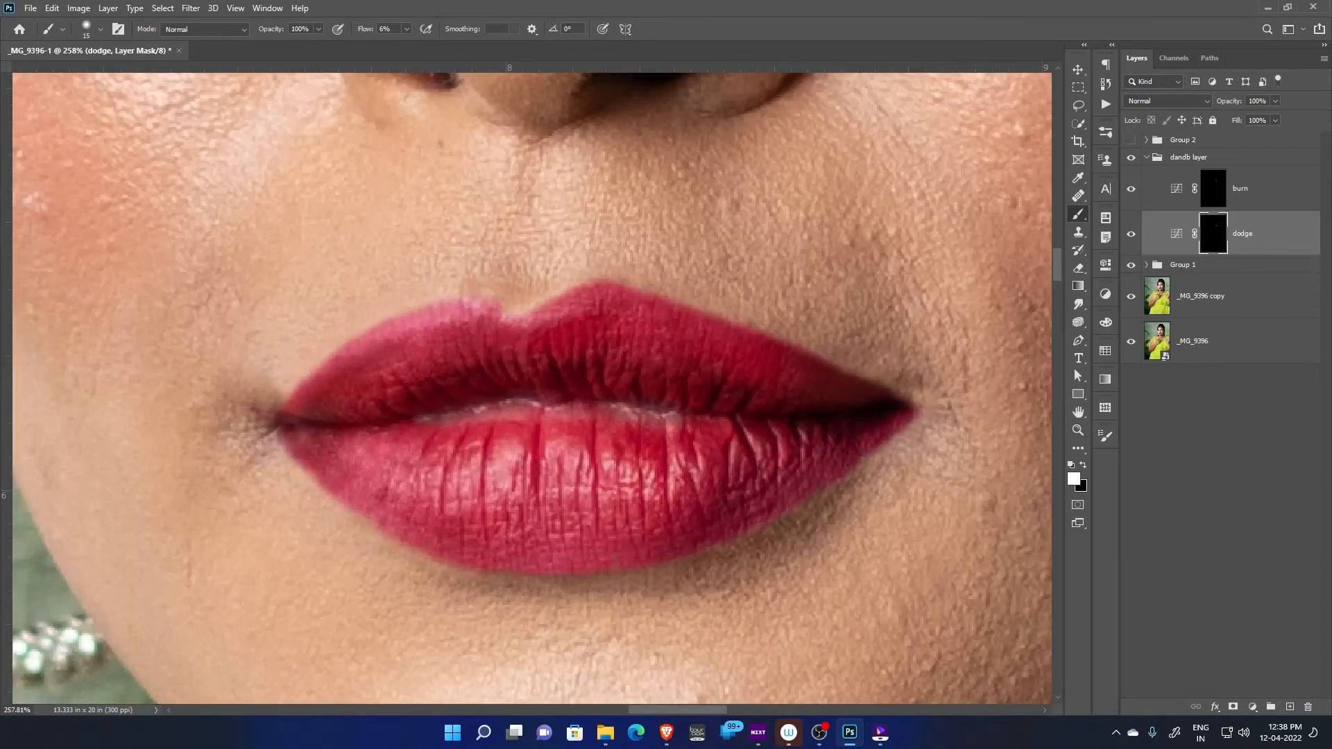
{"action": "left_click", "coordinate": [1189, 158]}
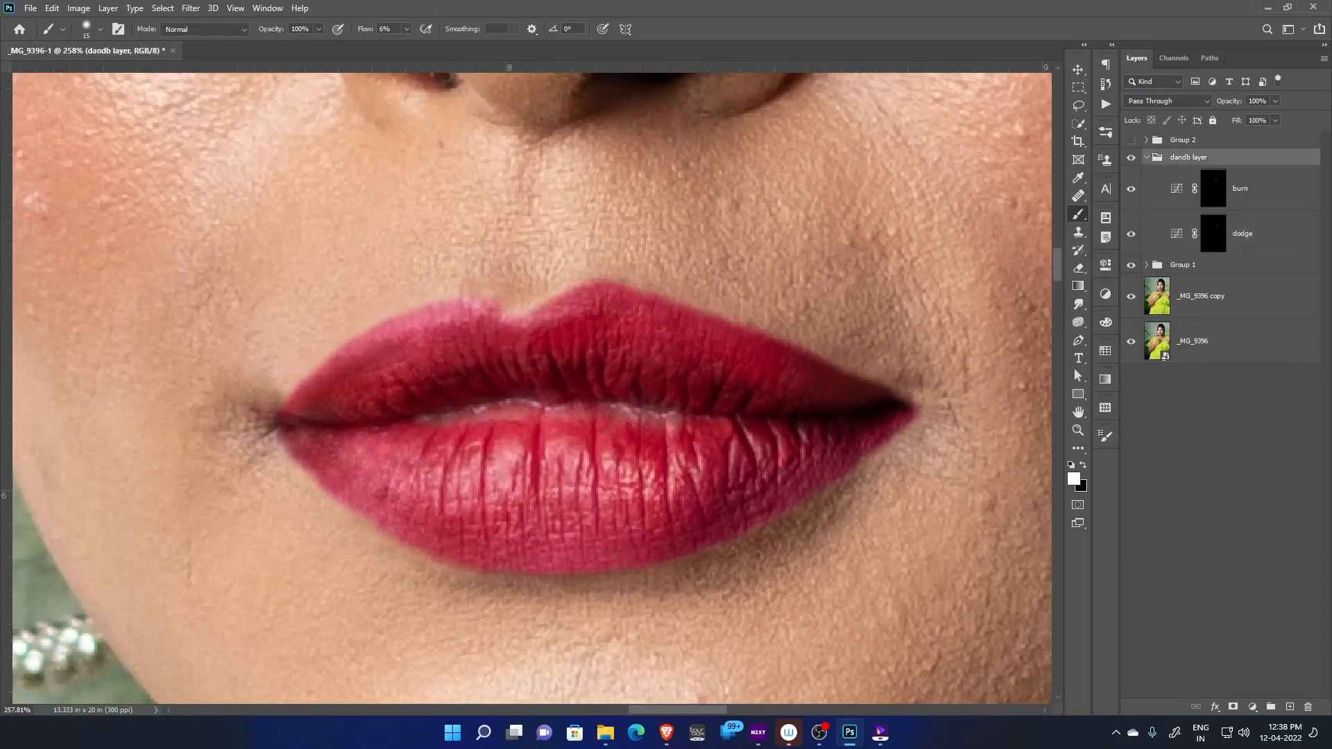
{"action": "left_click", "coordinate": [1146, 157]}
{"action": "left_click", "coordinate": [1131, 158]}
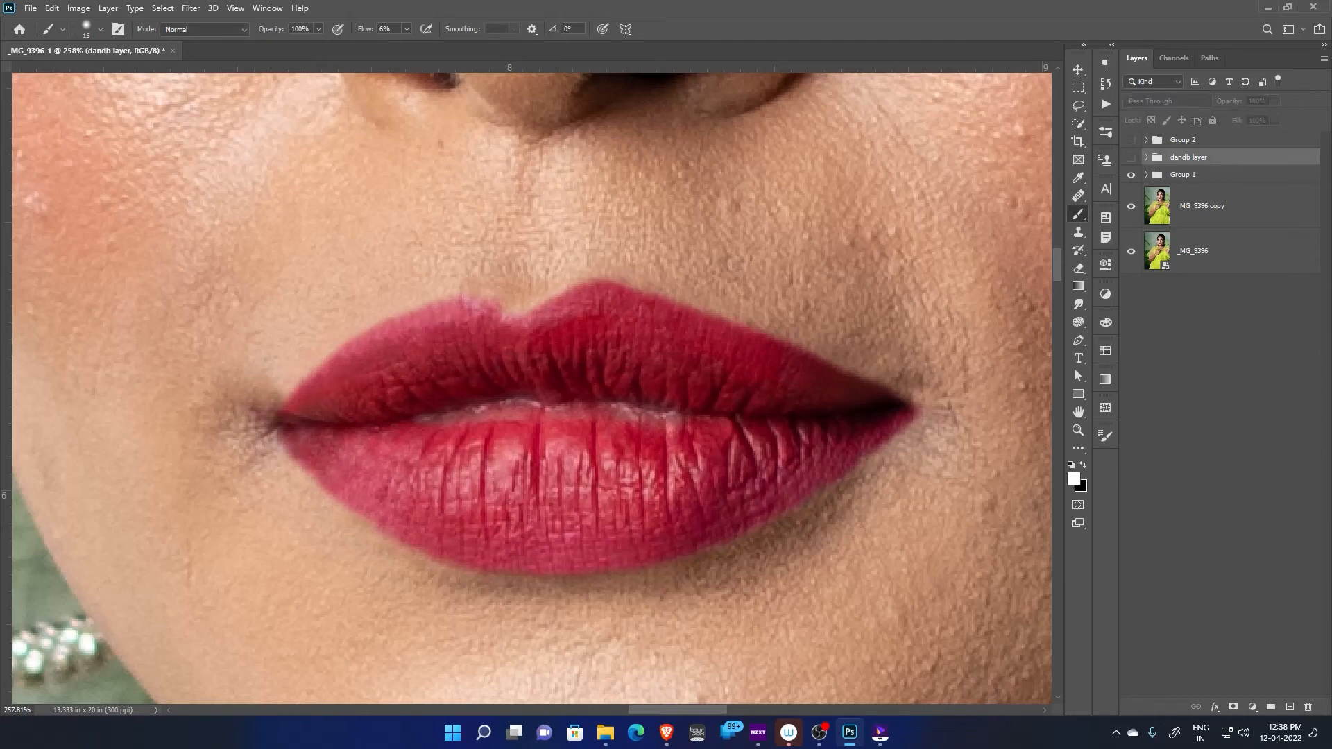
{"action": "left_click", "coordinate": [1131, 157]}
{"action": "left_click", "coordinate": [1131, 157]}
{"action": "left_click", "coordinate": [1131, 157]}
{"action": "scroll", "coordinate": [722, 454], "scroll_direction": "down", "scroll_amount": 10}
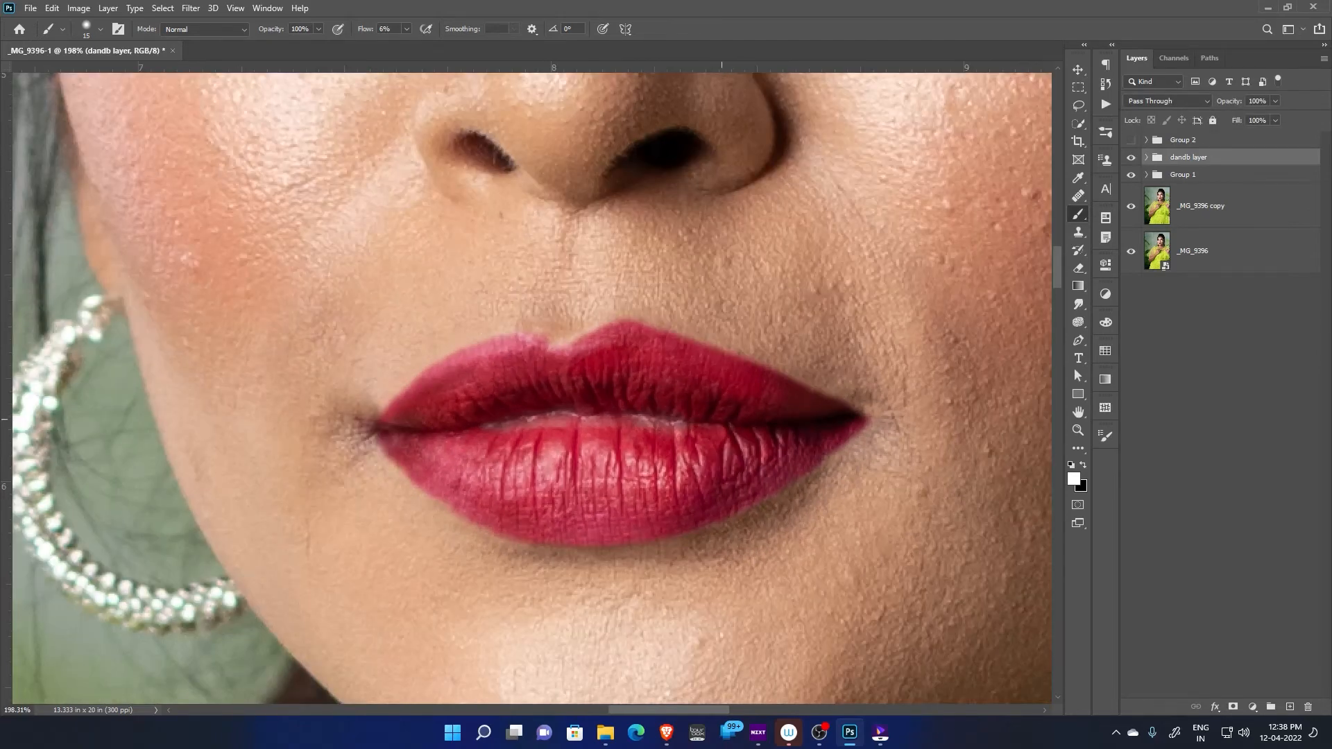
{"action": "scroll", "coordinate": [717, 433], "scroll_direction": "up", "scroll_amount": 6}
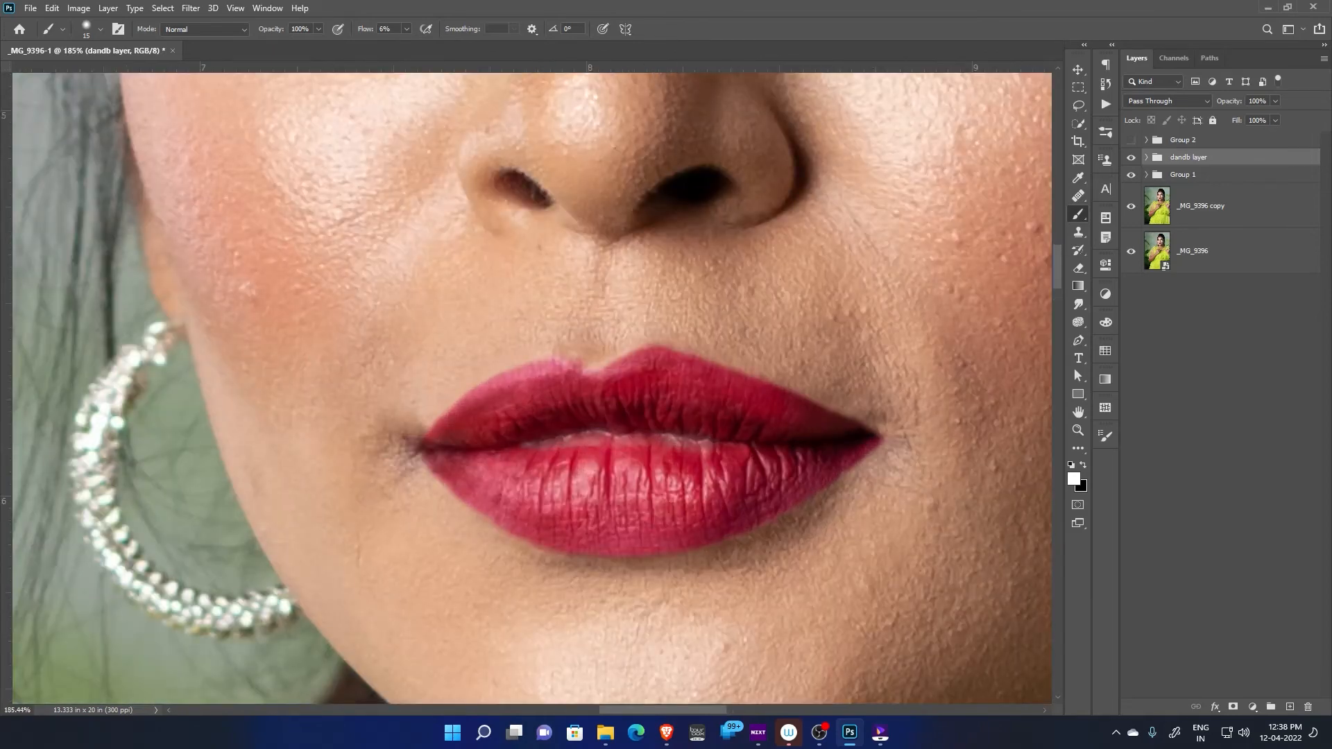
{"action": "left_click", "coordinate": [1131, 157]}
{"action": "left_click", "coordinate": [1131, 158]}
Expand the dandb layer group, select the burn mask in the black-and-white view, and set the brush size to 25
{"action": "left_click", "coordinate": [1146, 157]}
{"action": "scroll", "coordinate": [609, 541], "scroll_direction": "up", "scroll_amount": 3}
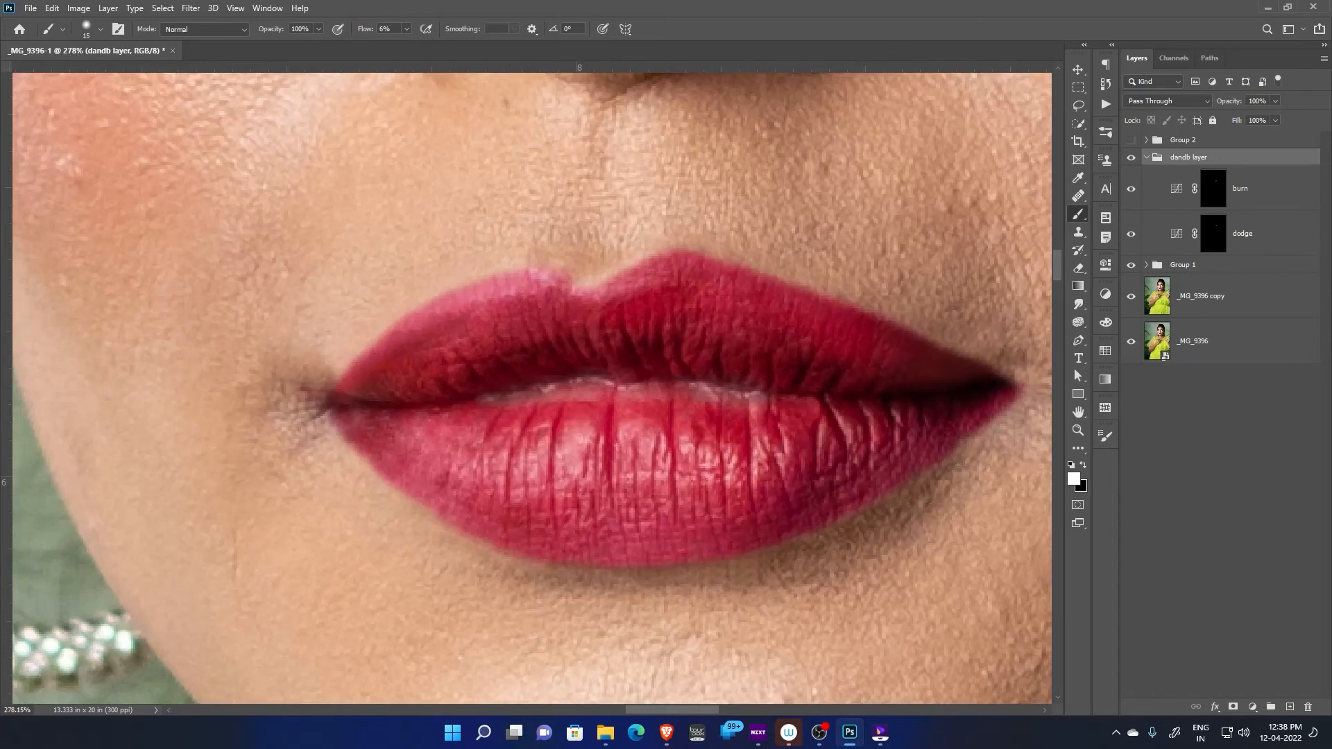
{"action": "left_click", "coordinate": [1213, 189]}
{"action": "left_click", "coordinate": [1131, 140]}
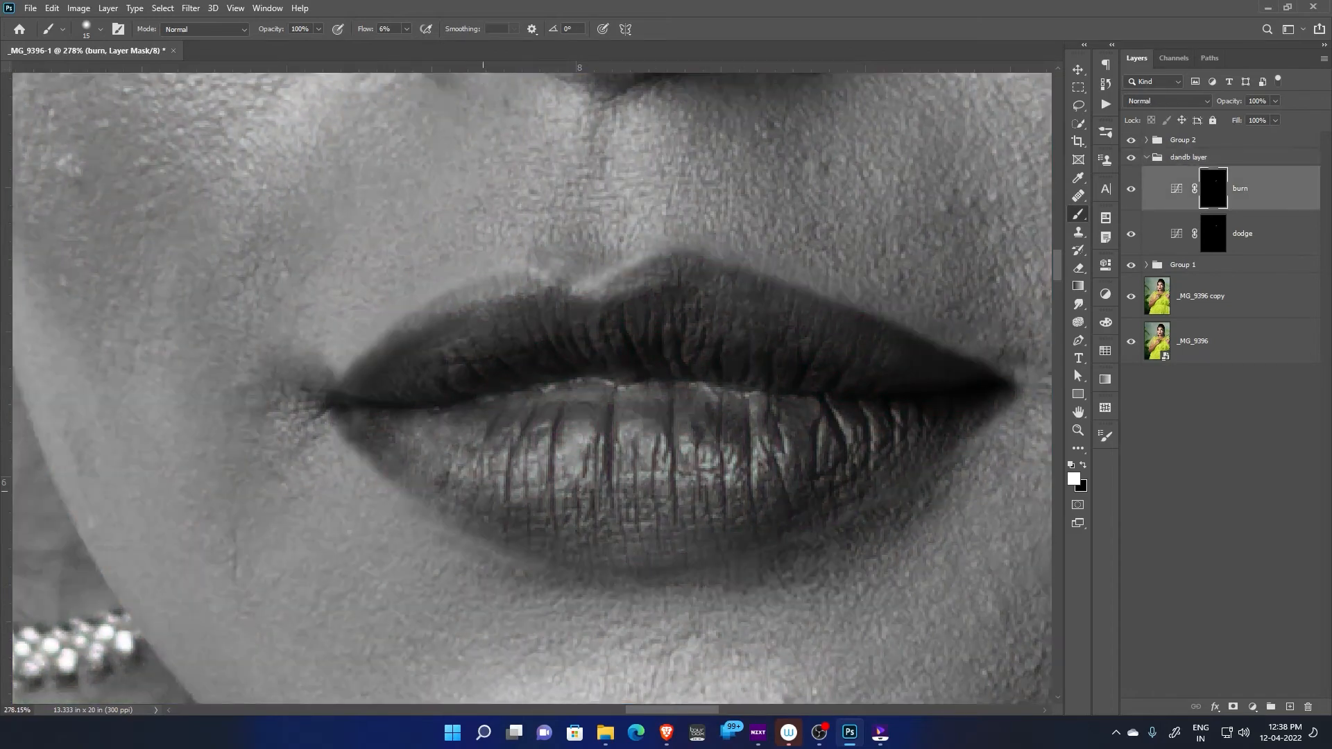
{"action": "key", "text": "bracketright"}
{"action": "key", "text": "bracketright"}
{"action": "key", "text": "bracketright"}
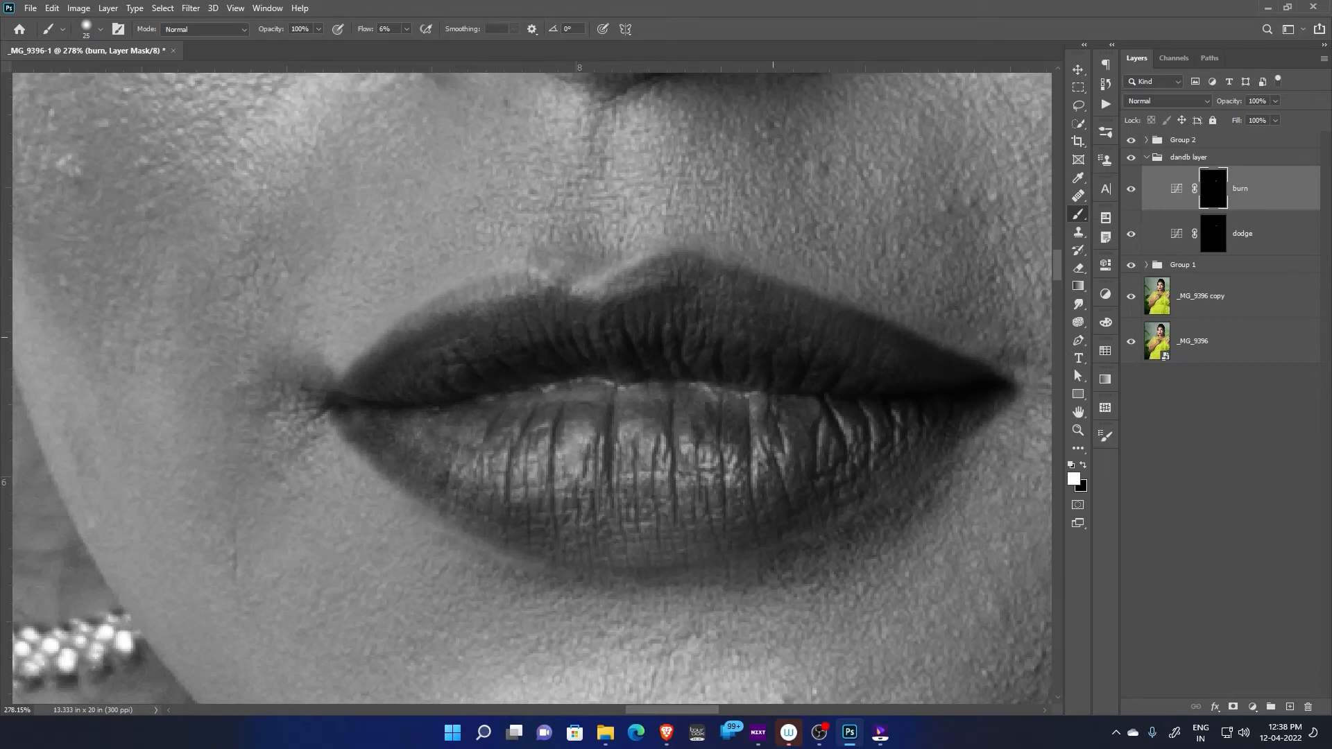
Open the blending options of the dodge layer and try Bevel & Emboss on it
{"action": "left_click", "coordinate": [1258, 234]}
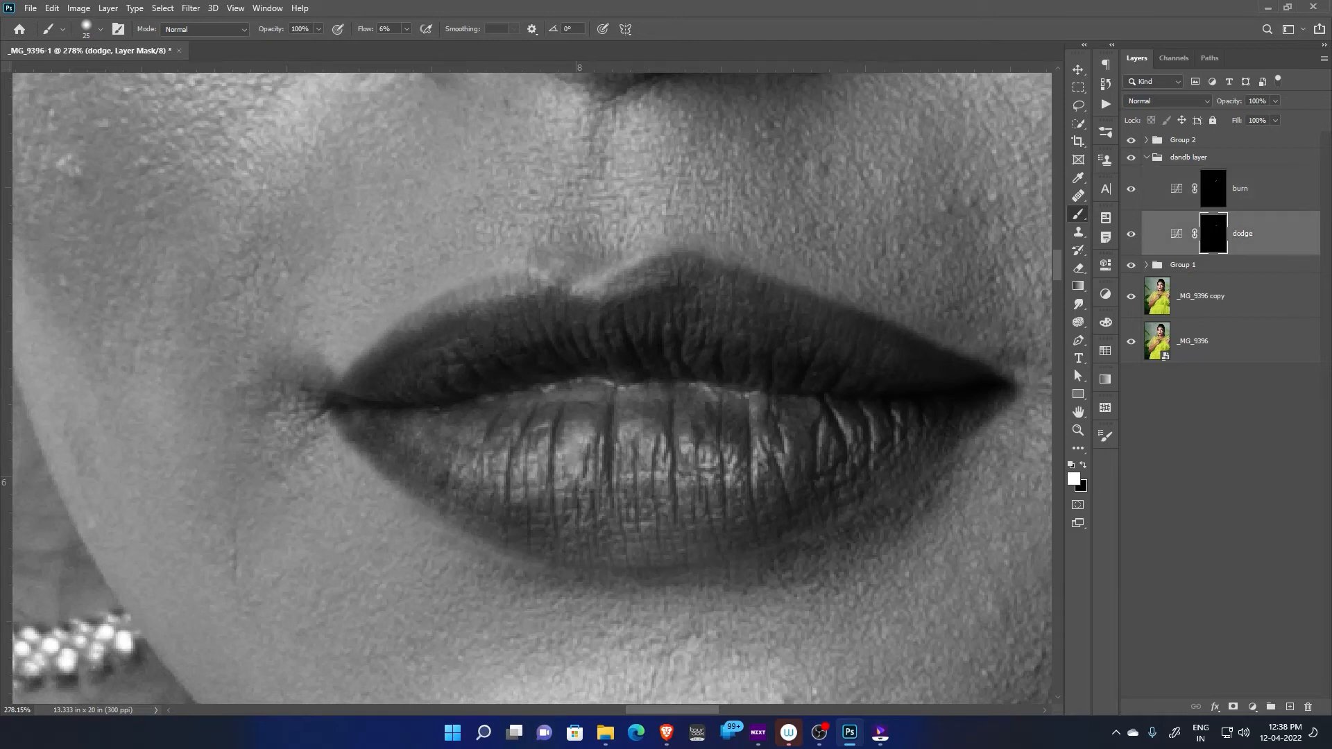
{"action": "right_click", "coordinate": [1260, 234]}
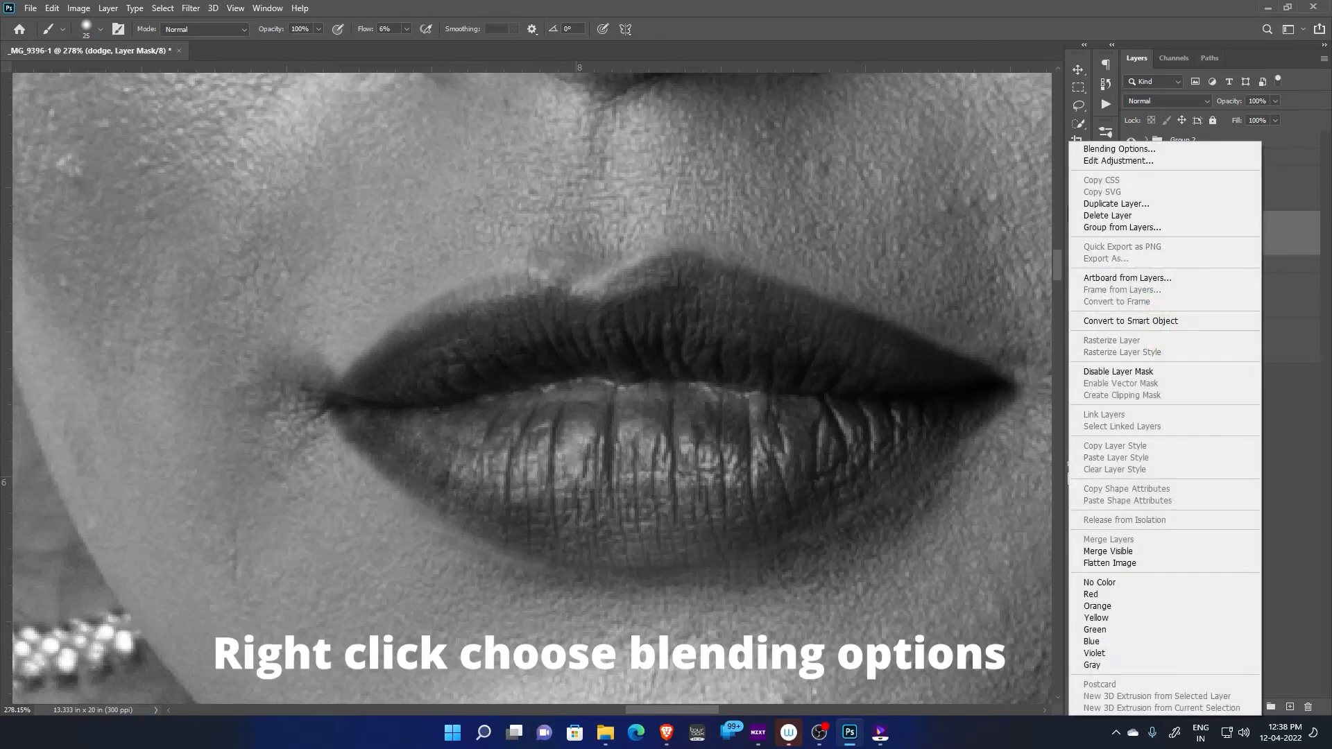
{"action": "left_click", "coordinate": [1118, 148]}
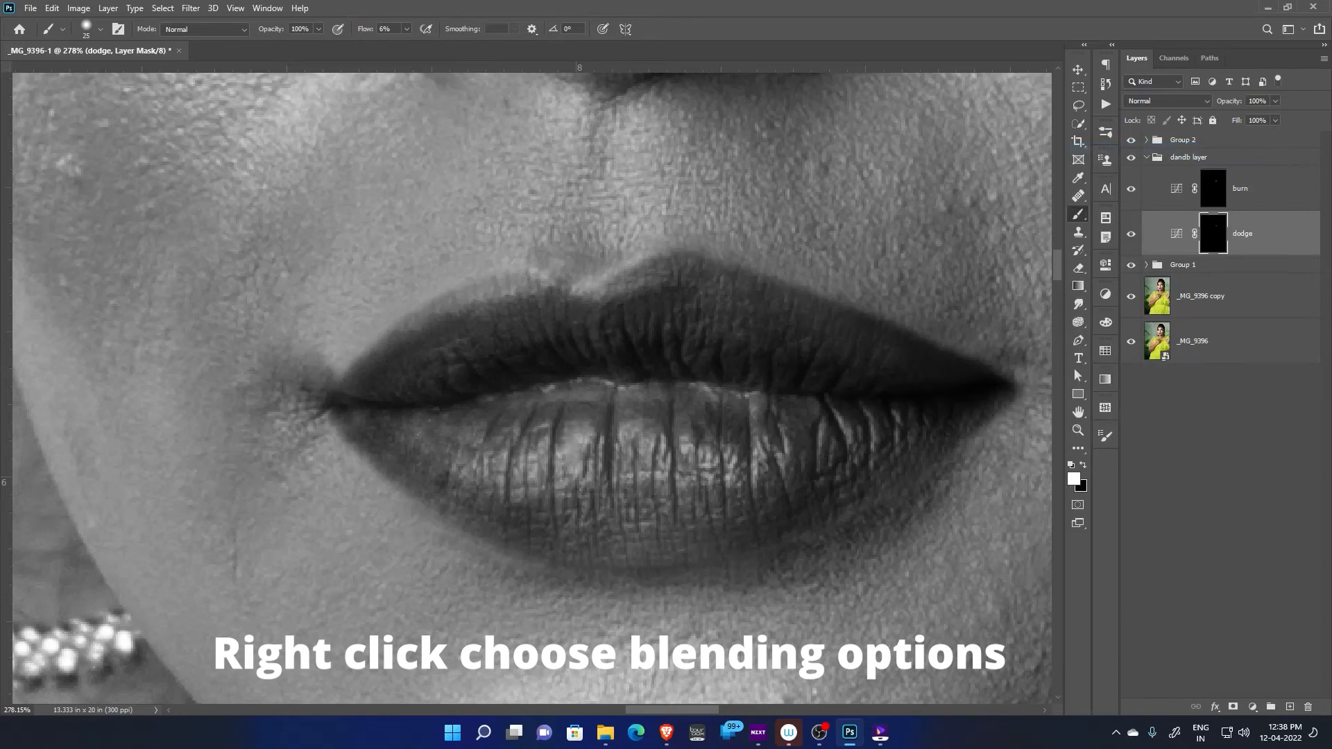
{"action": "left_click_drag", "start_coordinate": [947, 309], "coordinate": [656, 175]}
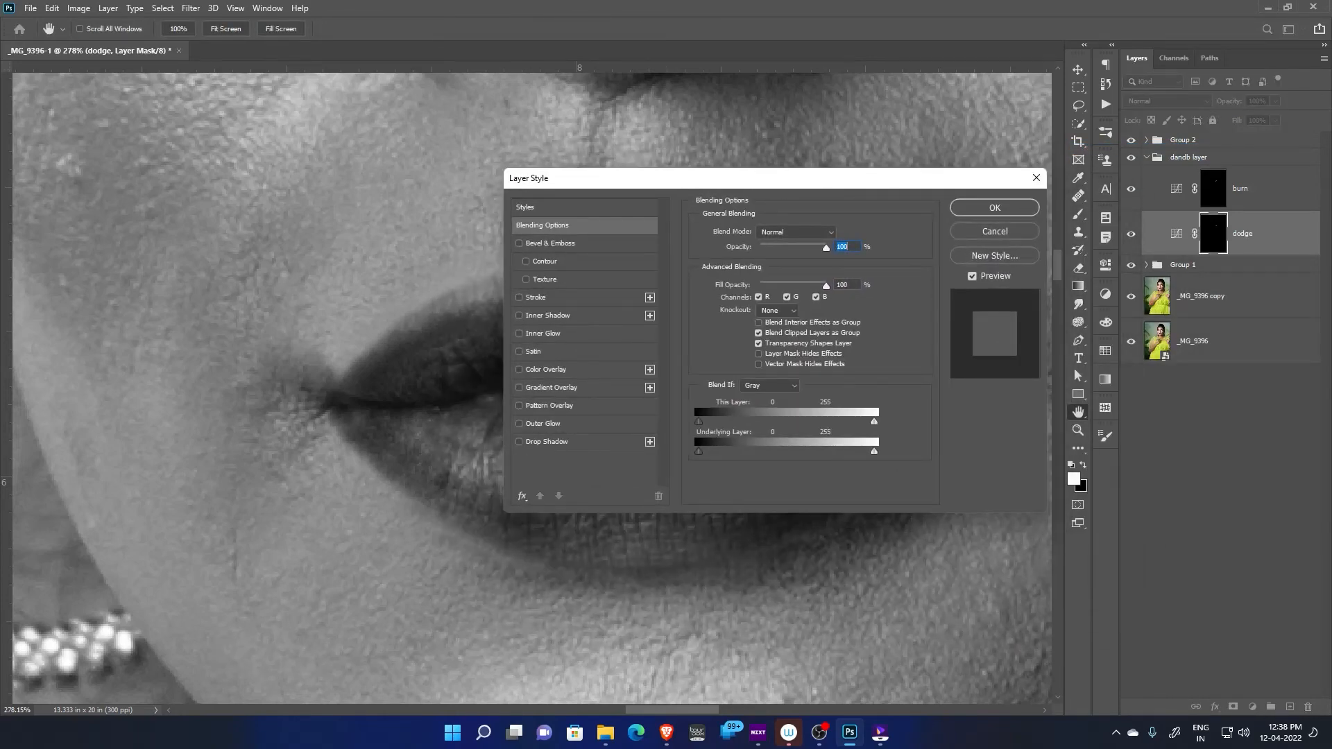
{"action": "left_click", "coordinate": [519, 243]}
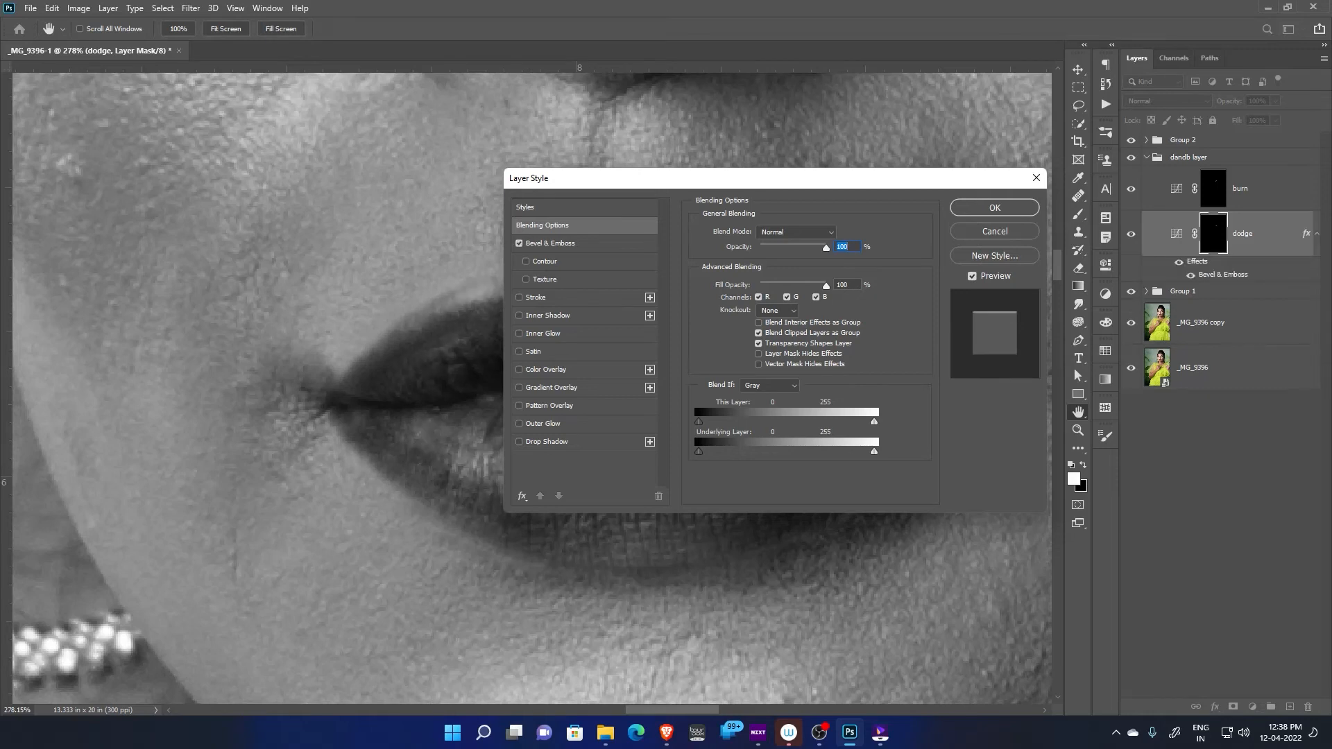
{"action": "left_click", "coordinate": [519, 243]}
{"action": "left_click", "coordinate": [994, 208]}
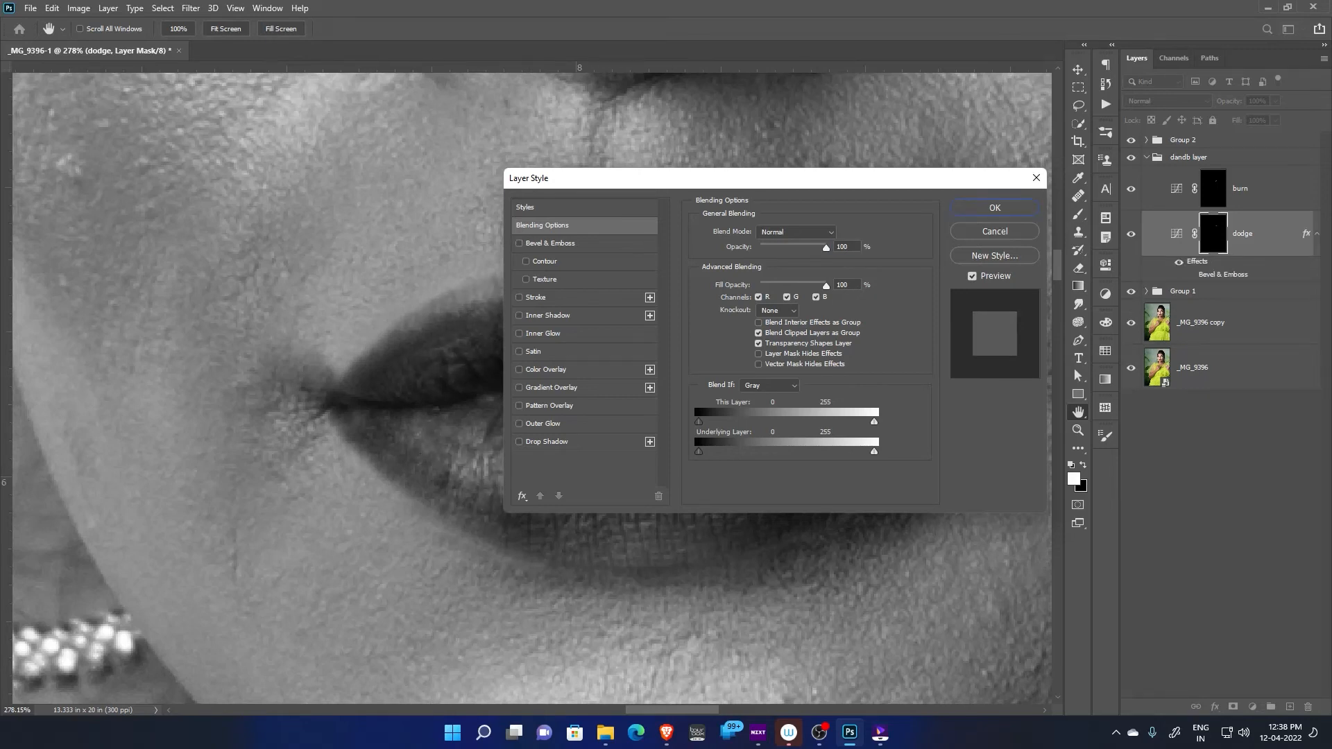
Try a Blend If Underlying Layer black value of 81 on the dodge layer, keeping the lips in view
{"action": "left_click_drag", "start_coordinate": [811, 179], "coordinate": [1072, 99]}
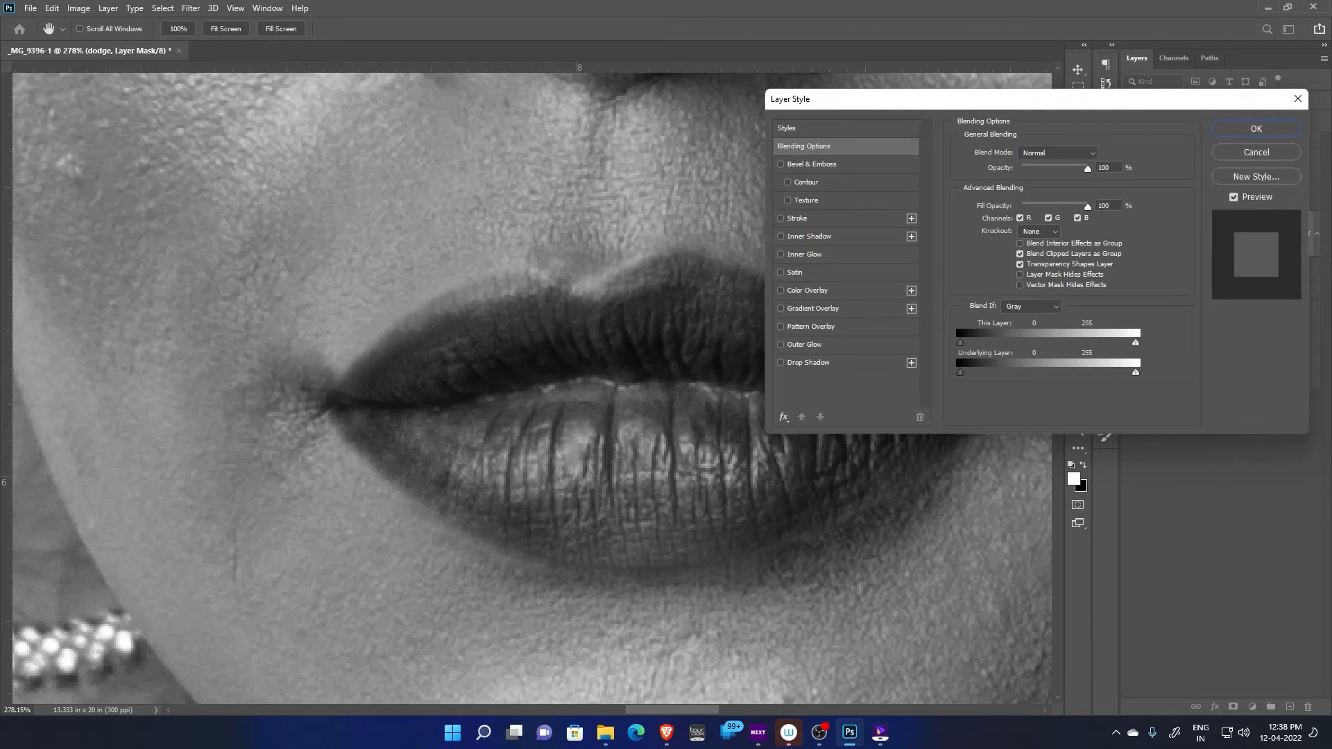
{"action": "mouse_move", "coordinate": [960, 373]}
{"action": "left_mouse_down"}
{"action": "mouse_move", "coordinate": [1030, 372]}
{"action": "mouse_move", "coordinate": [961, 373]}
{"action": "left_mouse_up"}
{"action": "mouse_move", "coordinate": [1136, 373]}
{"action": "left_mouse_down"}
{"action": "mouse_move", "coordinate": [1100, 373]}
{"action": "mouse_move", "coordinate": [1136, 373]}
{"action": "left_mouse_up"}
{"action": "left_click_drag", "start_coordinate": [1063, 99], "coordinate": [809, 88]}
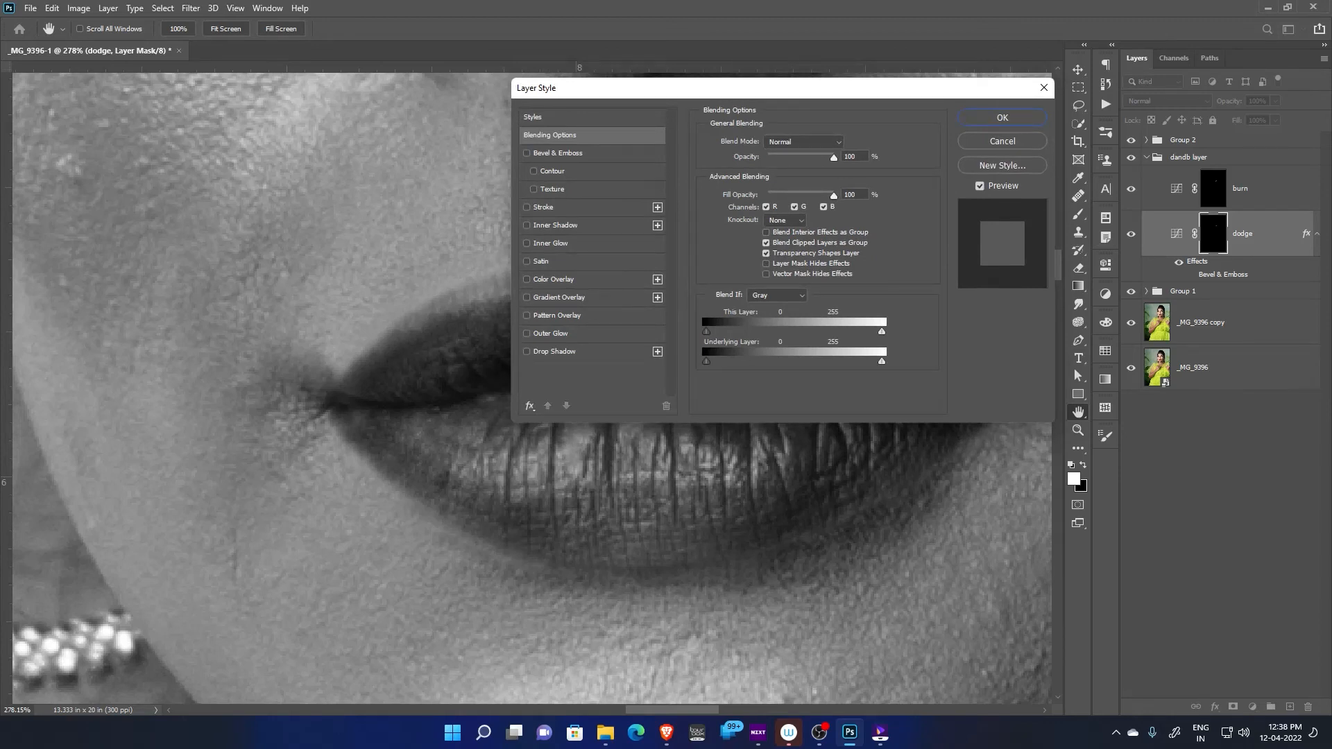
{"action": "left_click_drag", "start_coordinate": [707, 361], "coordinate": [776, 362]}
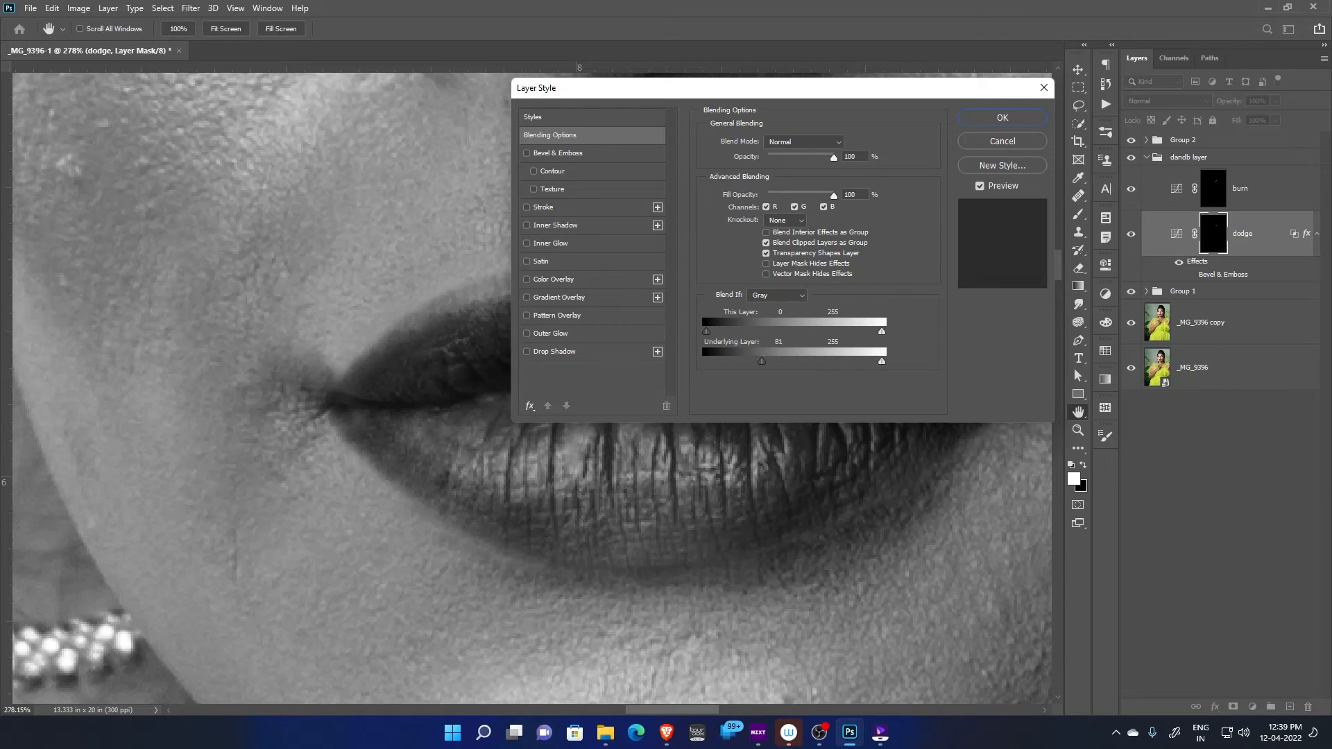
{"action": "mouse_move", "coordinate": [762, 361]}
{"action": "left_mouse_down"}
{"action": "mouse_move", "coordinate": [748, 361]}
{"action": "mouse_move", "coordinate": [763, 362]}
{"action": "left_mouse_up"}
{"action": "left_click_drag", "start_coordinate": [693, 88], "coordinate": [863, 127]}
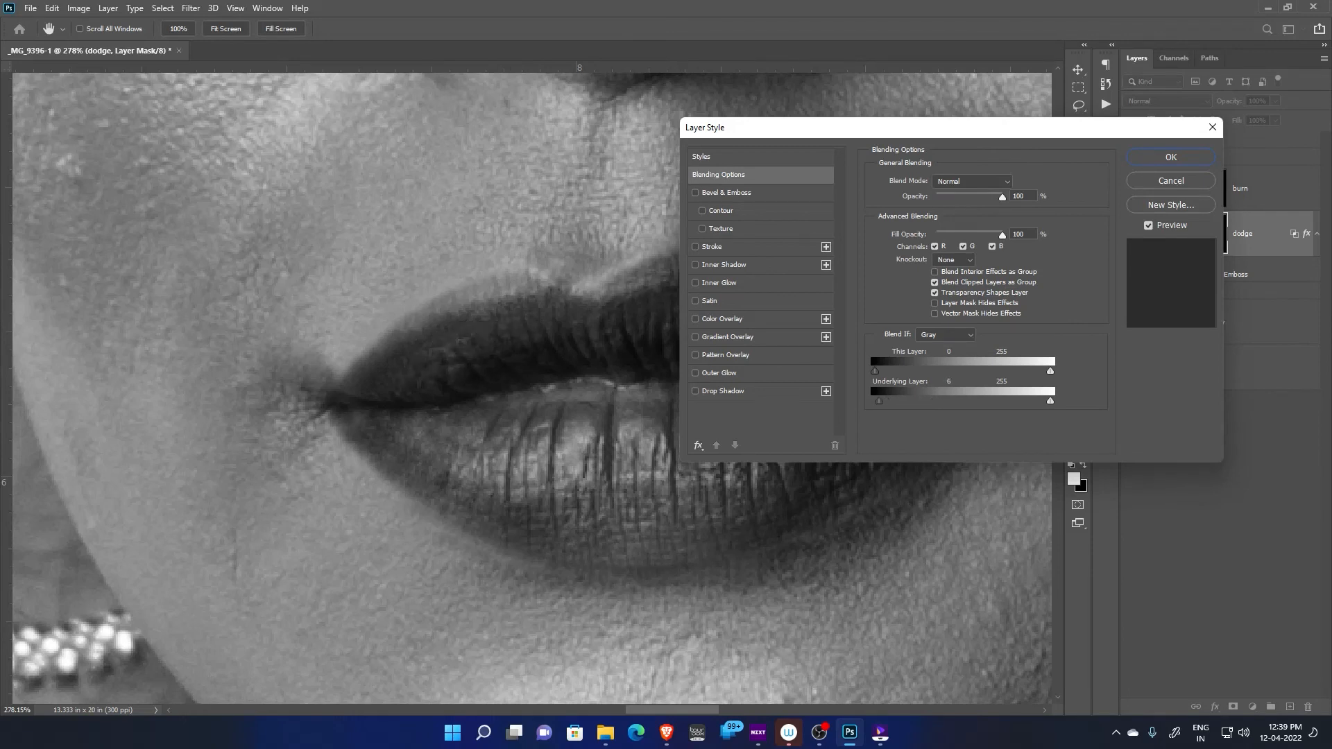
Adjust and split the dodge layer's Underlying Layer black slider to fade its effect in the shadows, and apply the blending options
{"action": "left_click_drag", "start_coordinate": [931, 400], "coordinate": [917, 401]}
{"action": "left_click_drag", "start_coordinate": [913, 401], "coordinate": [924, 401]}
{"action": "left_click_drag", "start_coordinate": [911, 400], "coordinate": [921, 401]}
{"action": "key", "text": "alt"}
{"action": "key", "text": "alt"}
{"action": "left_click", "coordinate": [921, 401], "text": "alt"}
{"action": "mouse_move", "coordinate": [930, 401]}
{"action": "left_mouse_down"}
{"action": "mouse_move", "coordinate": [986, 401]}
{"action": "mouse_move", "coordinate": [953, 401]}
{"action": "left_mouse_up"}
{"action": "left_click", "coordinate": [1171, 158]}
Lower and split the burn layer's Underlying Layer white Blend If slider to fade its effect in the highlights, and apply the blending options
{"action": "left_click", "coordinate": [1246, 189]}
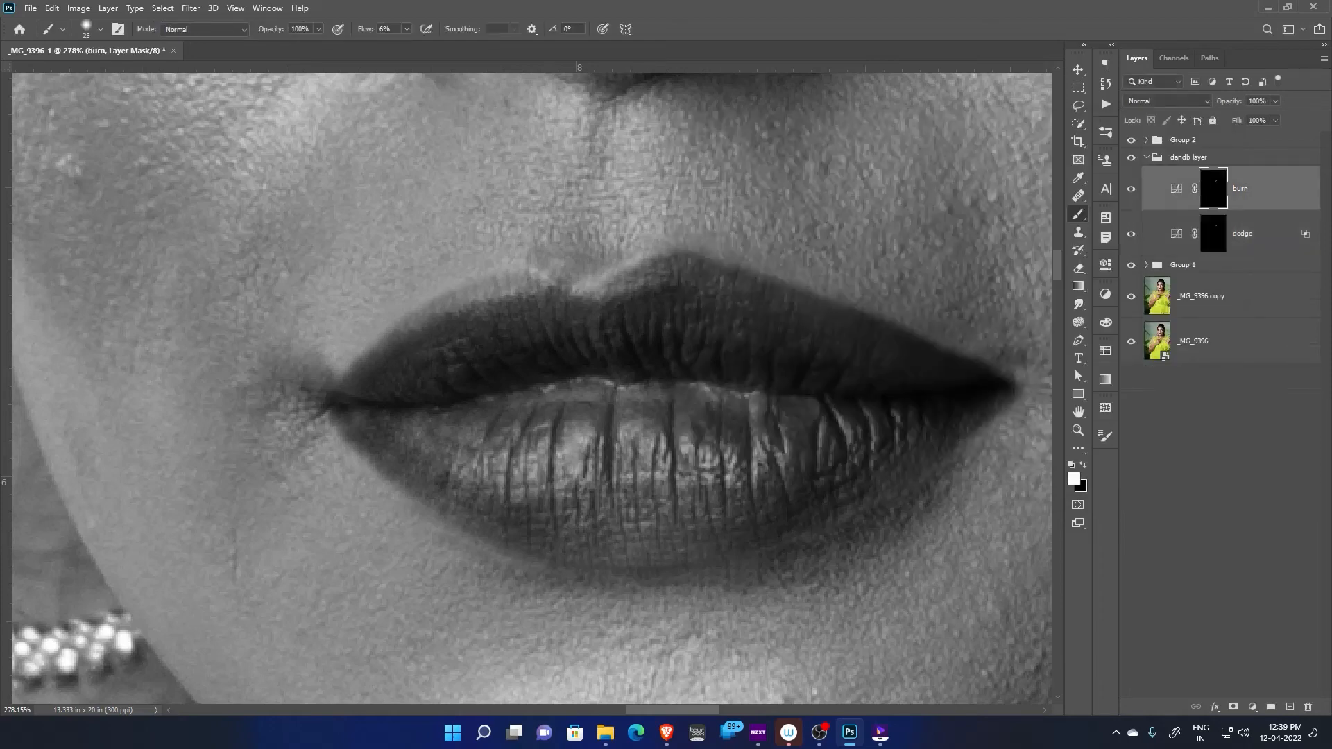
{"action": "right_click", "coordinate": [1271, 189]}
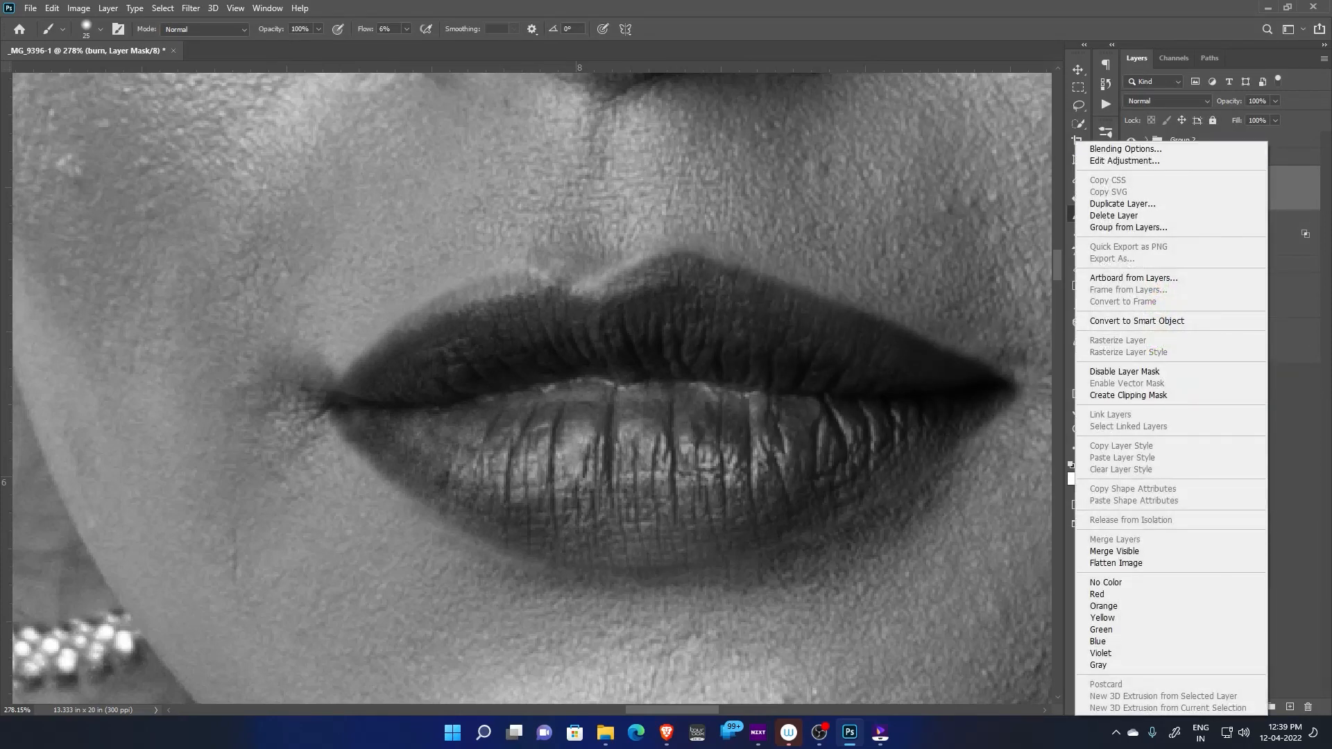
{"action": "left_click", "coordinate": [1242, 149]}
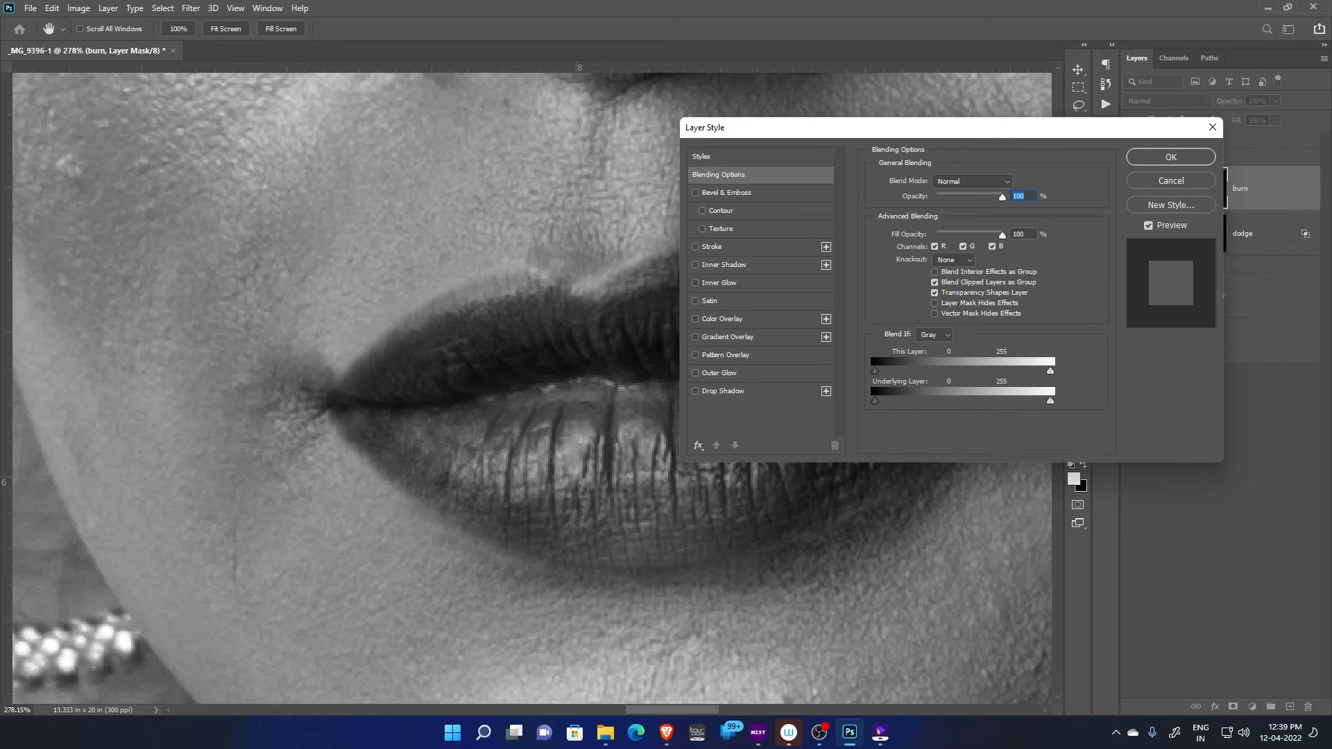
{"action": "left_click_drag", "start_coordinate": [1051, 401], "coordinate": [993, 402]}
{"action": "key", "text": "alt"}
{"action": "key", "text": "Return"}
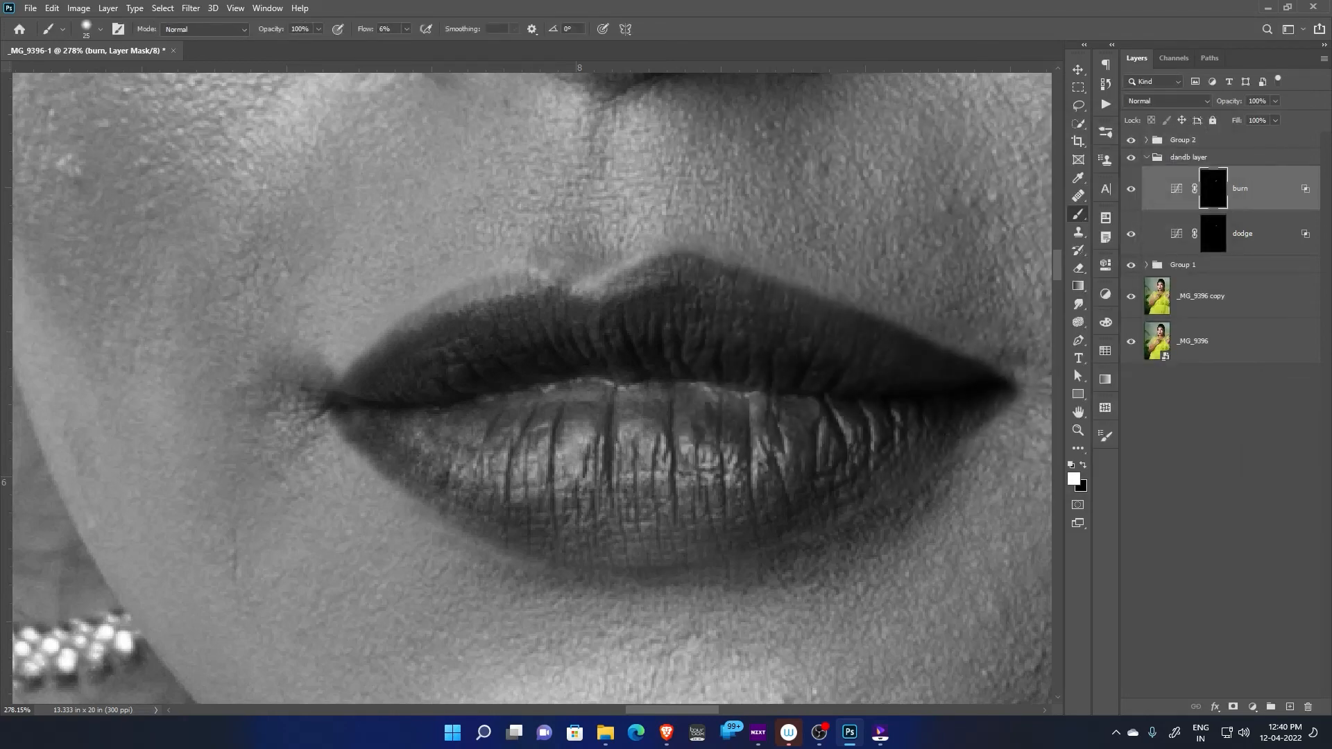
Hide Group 2 to return to colour and compare the lips with the dandb layer group hidden and shown
{"action": "left_click", "coordinate": [1131, 140]}
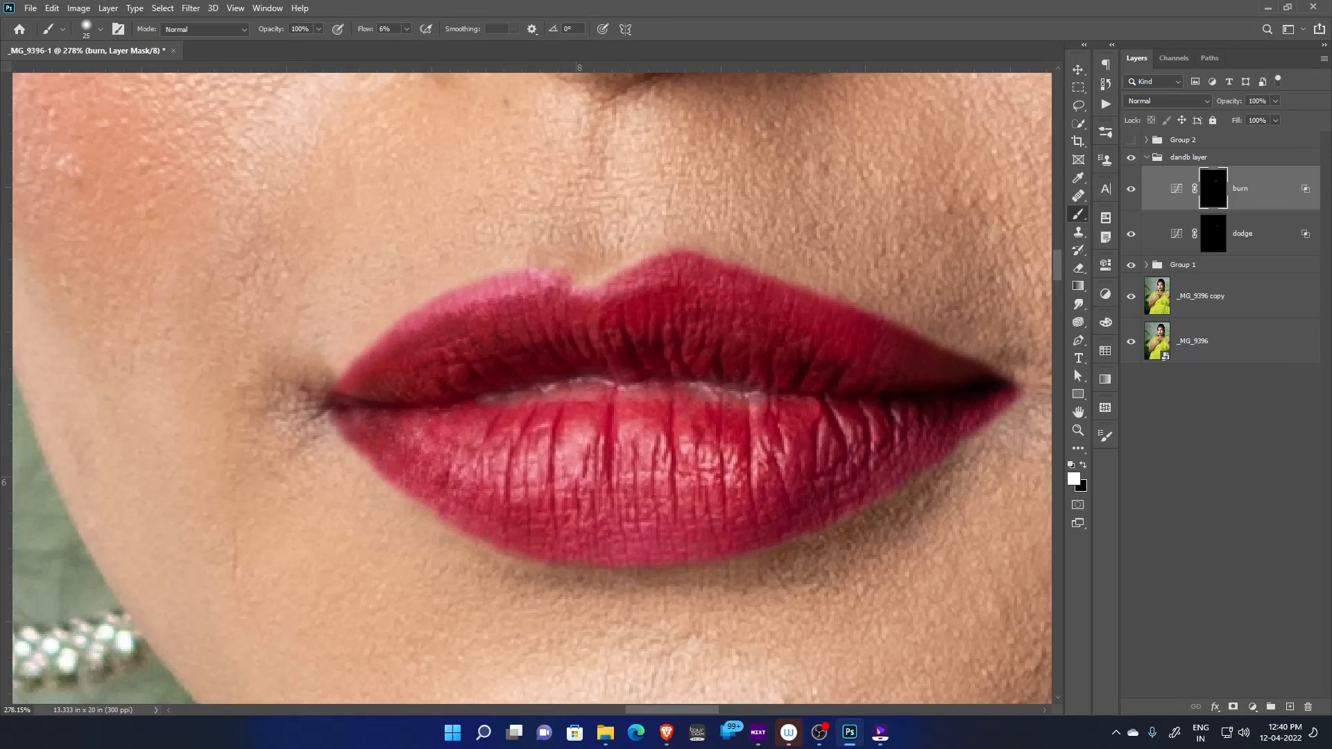
{"action": "left_click", "coordinate": [1131, 157]}
{"action": "left_click", "coordinate": [1131, 156]}
{"action": "left_click", "coordinate": [1131, 157]}
{"action": "left_click", "coordinate": [1131, 157]}
Compare the retouched lips with the original by repeatedly showing only the _MG_9396 layer and restoring the other layers
{"action": "left_click", "coordinate": [1131, 342], "text": "alt"}
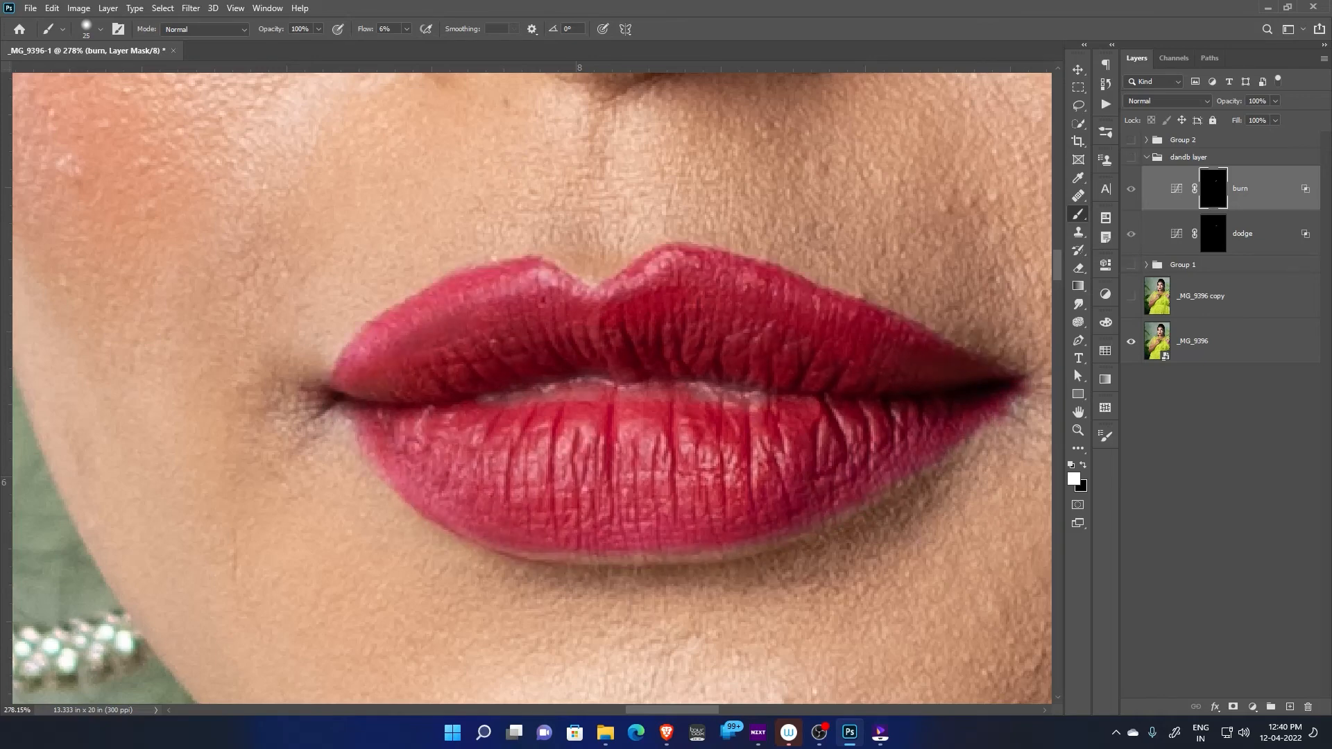
{"action": "left_click", "coordinate": [1131, 341], "text": "alt"}
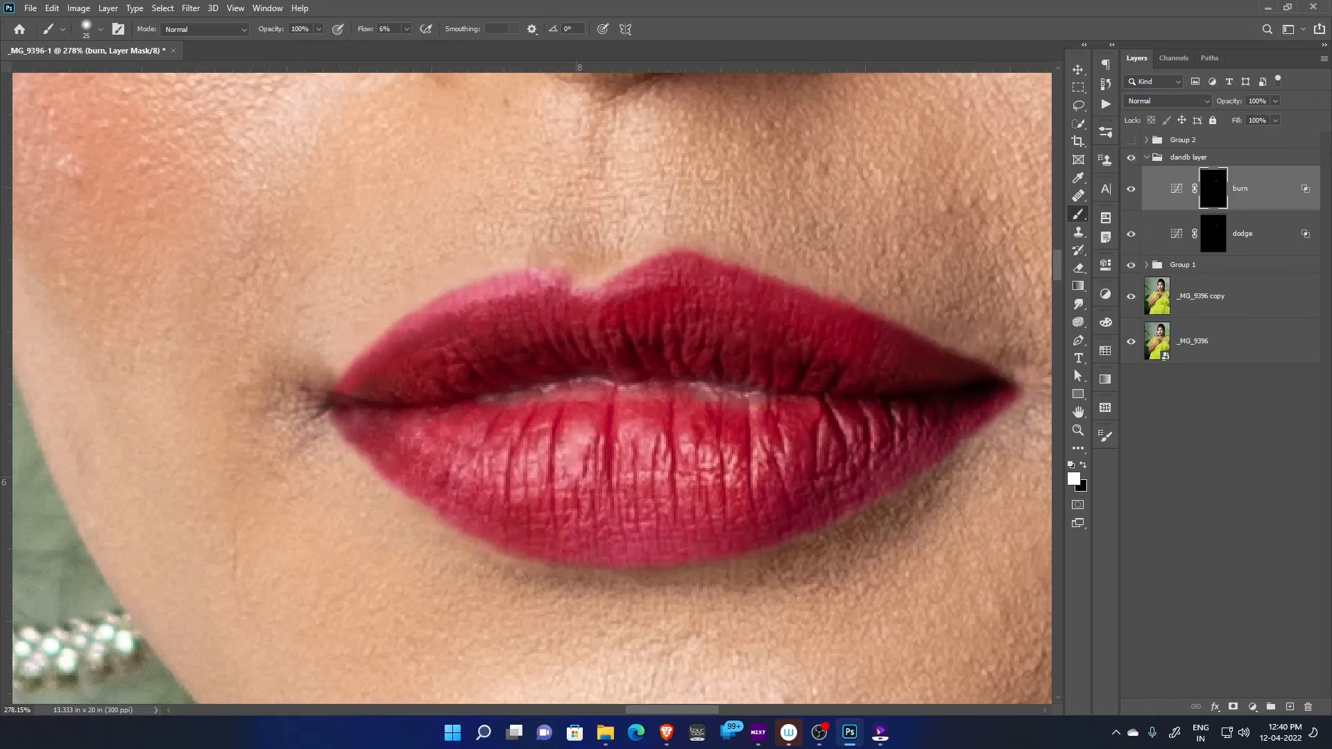
{"action": "left_click", "coordinate": [1131, 341], "text": "alt"}
{"action": "left_click", "coordinate": [1131, 342], "text": "alt"}
{"action": "left_click", "coordinate": [1131, 341], "text": "alt"}
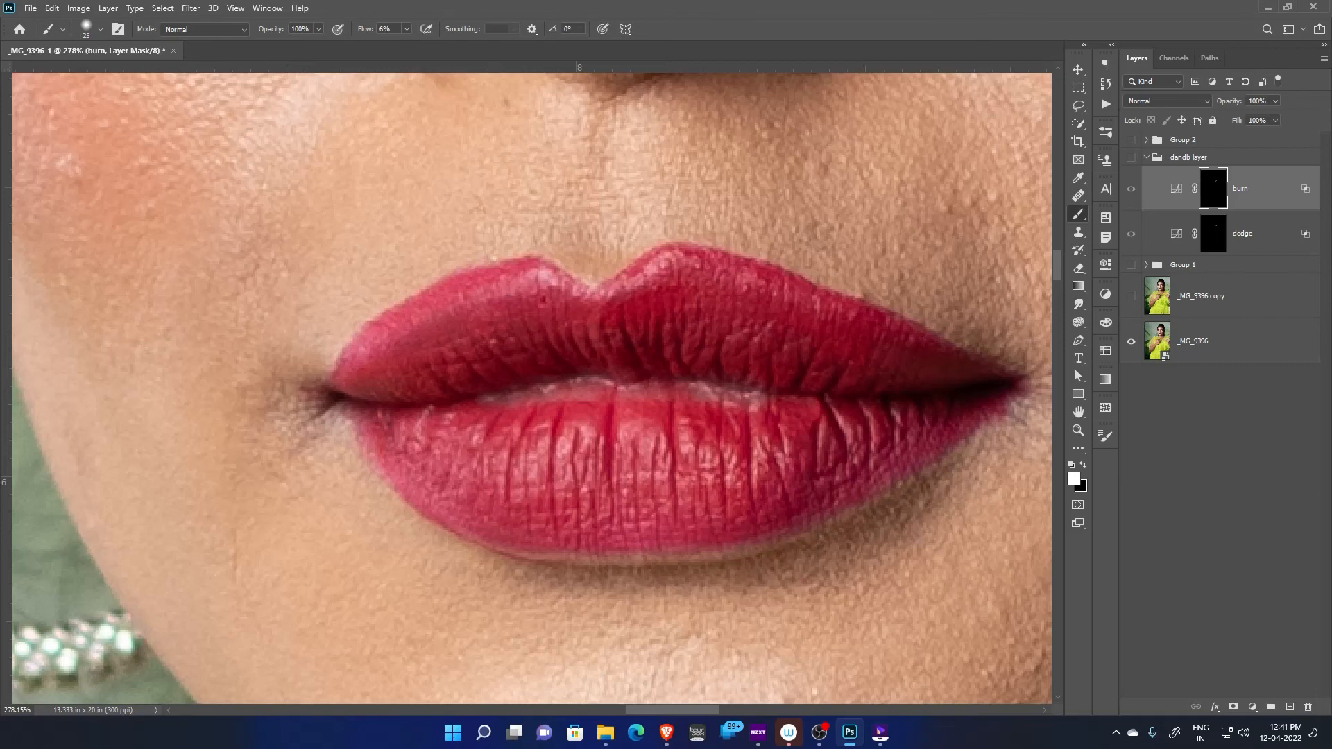
{"action": "left_click", "coordinate": [1131, 342], "text": "alt"}
{"action": "left_click", "coordinate": [1131, 341], "text": "alt"}
{"action": "left_click", "coordinate": [1131, 341], "text": "alt"}
Inspect the retouched lips at several magnifications and compare them close up with the _MG_9396 layer shown alone
{"action": "scroll", "coordinate": [667, 470], "scroll_direction": "down", "scroll_amount": 5}
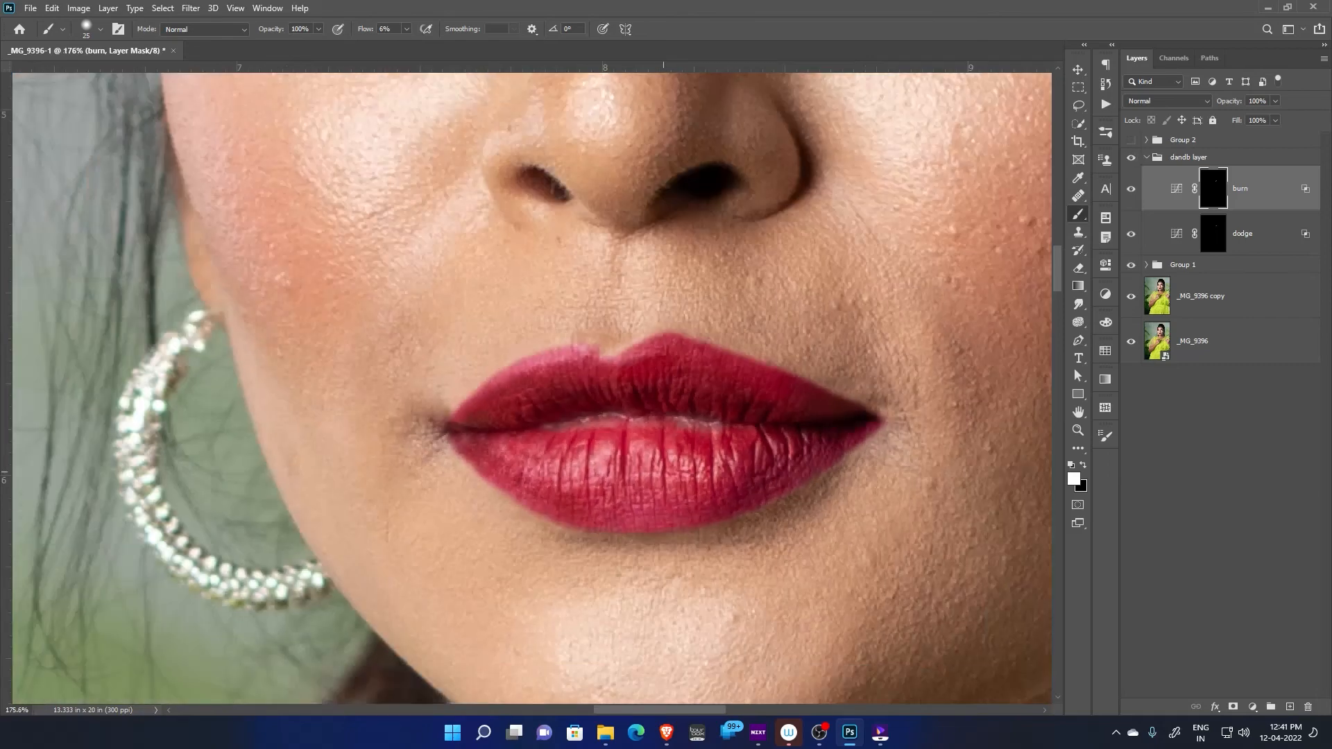
{"action": "scroll", "coordinate": [754, 484], "scroll_direction": "up", "scroll_amount": 4}
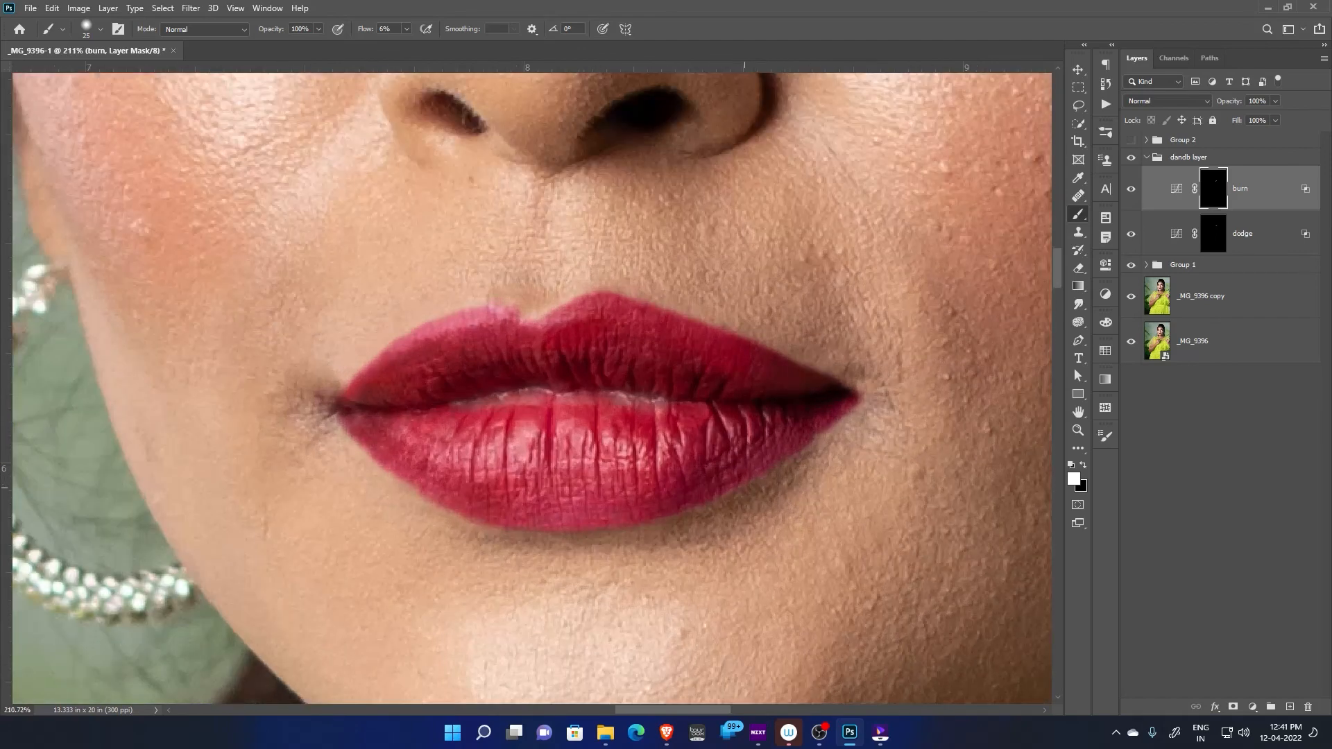
{"action": "scroll", "coordinate": [754, 484], "scroll_direction": "down", "scroll_amount": 4}
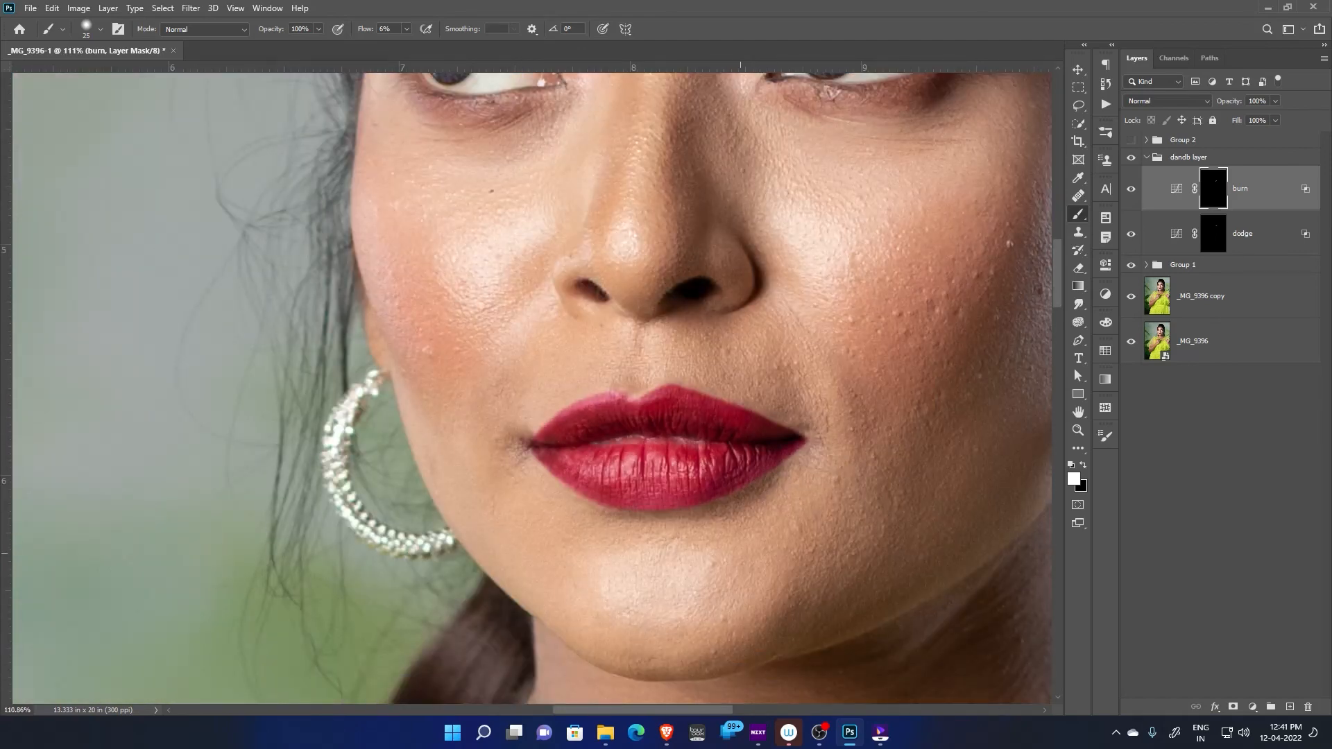
{"action": "scroll", "coordinate": [733, 553], "scroll_direction": "up", "scroll_amount": 3}
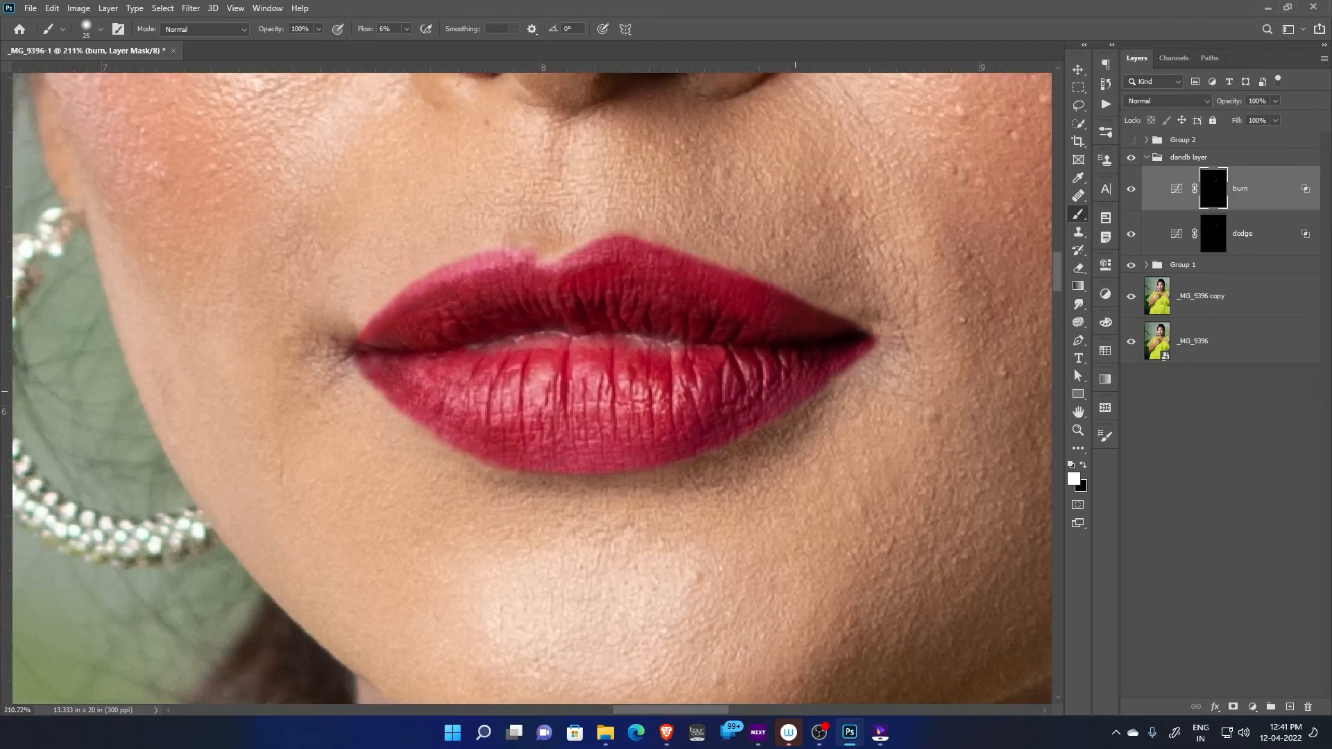
{"action": "scroll", "coordinate": [803, 381], "scroll_direction": "up", "scroll_amount": 1}
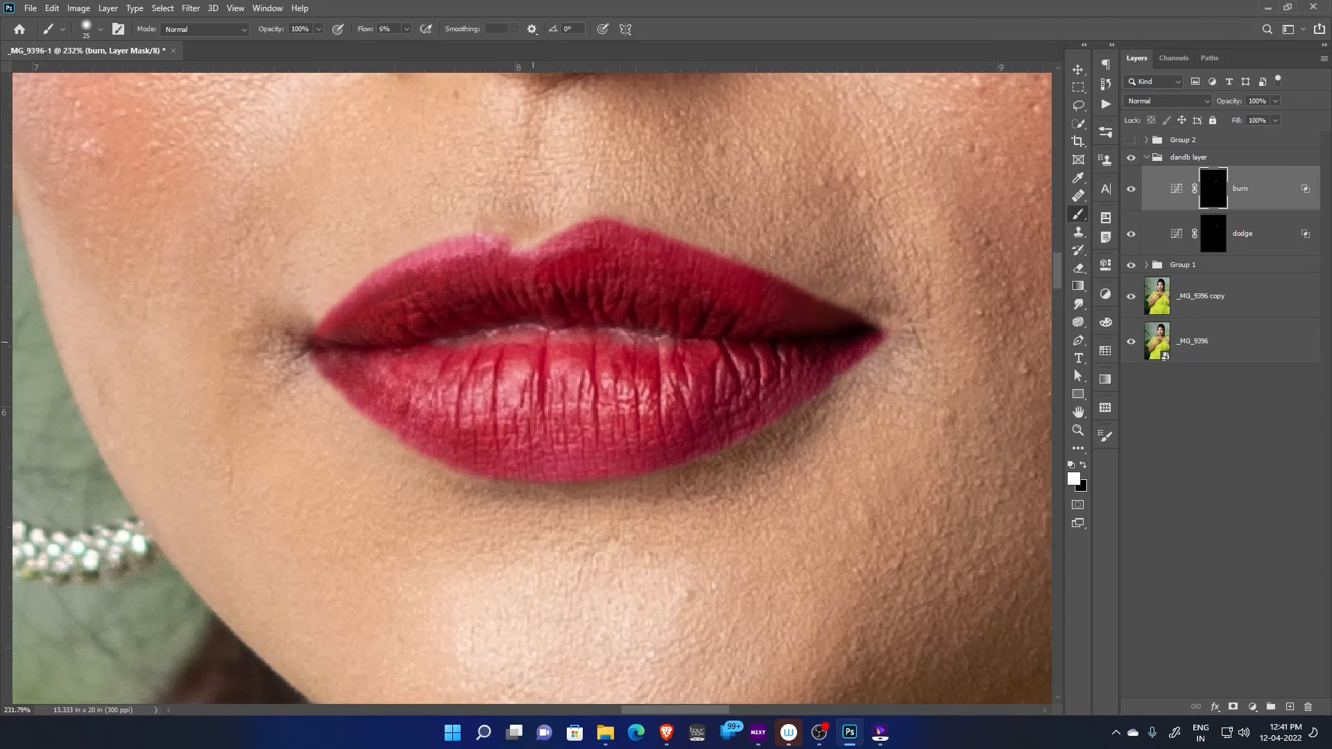
{"action": "left_click", "coordinate": [1131, 341], "text": "alt"}
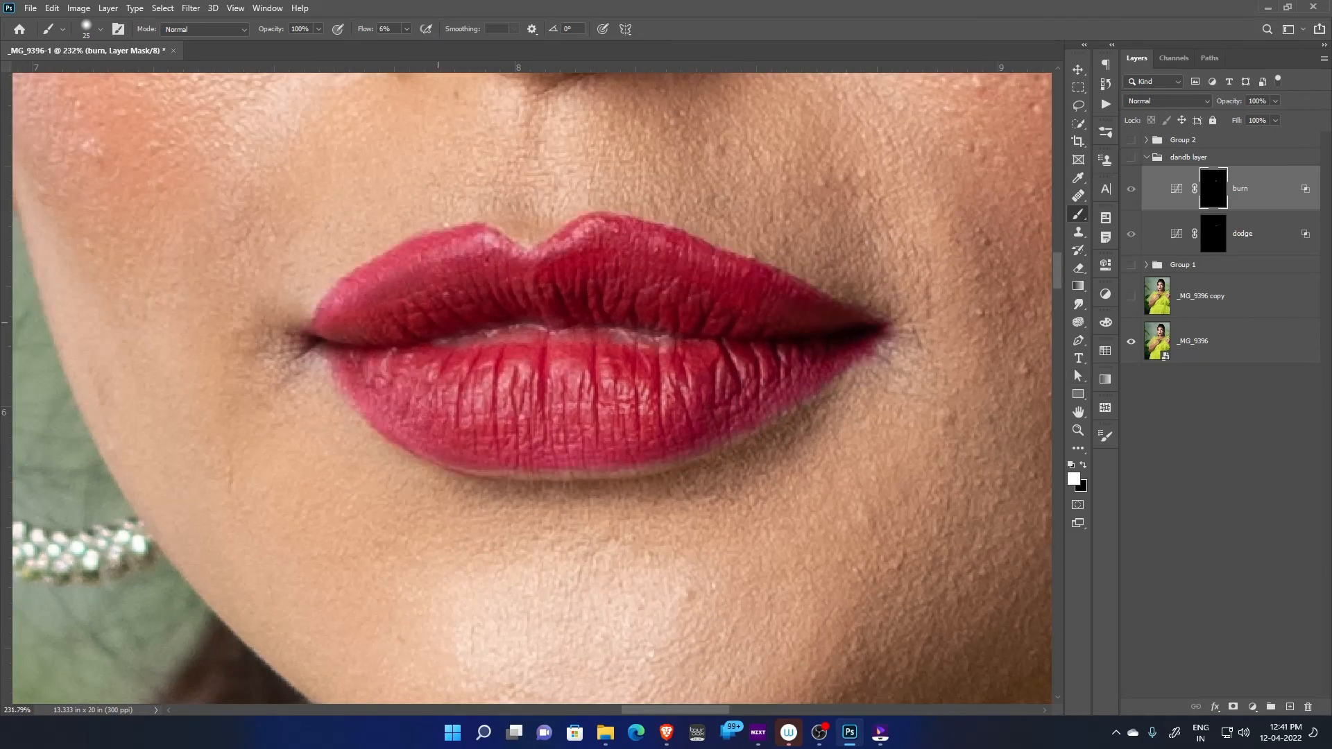
{"action": "scroll", "coordinate": [500, 277], "scroll_direction": "up", "scroll_amount": 2}
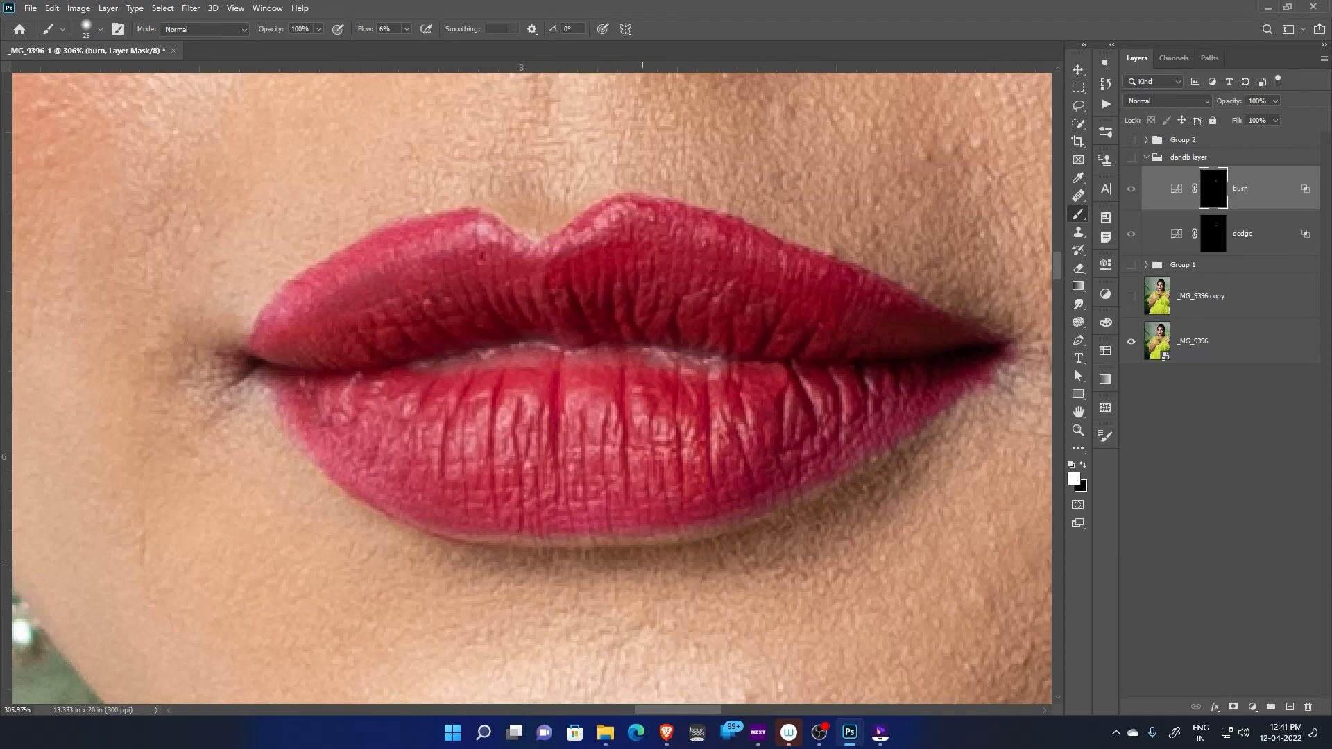
{"action": "scroll", "coordinate": [642, 565], "scroll_direction": "up", "scroll_amount": 4}
{"action": "scroll", "coordinate": [667, 533], "scroll_direction": "down", "scroll_amount": 4}
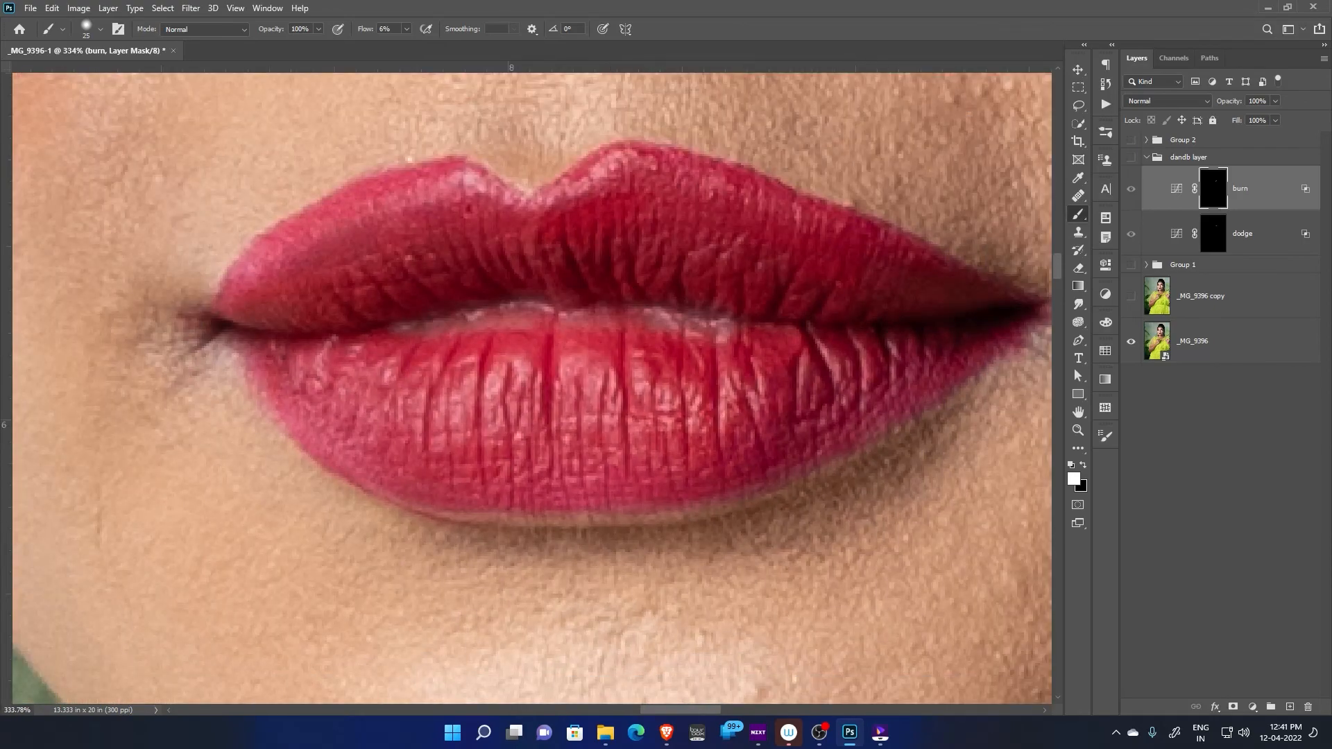
{"action": "left_click", "coordinate": [1131, 342], "text": "alt"}
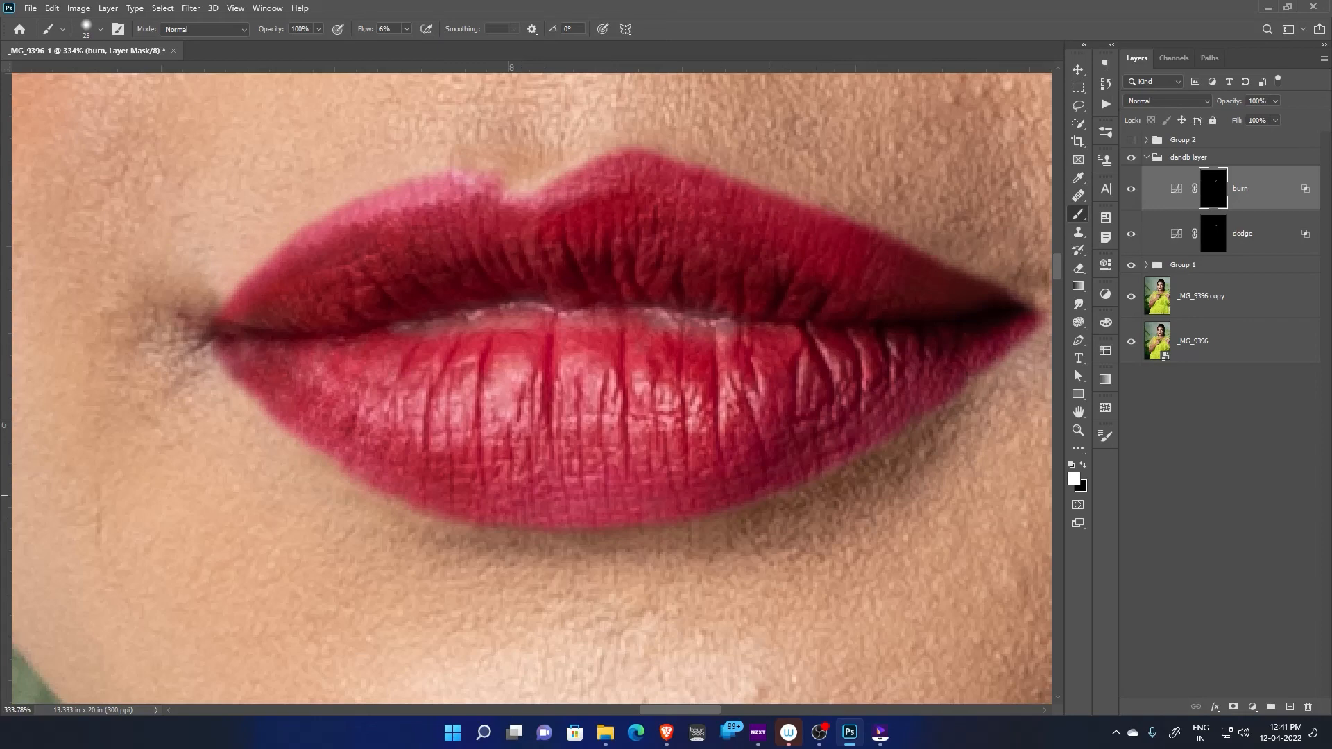
Review the lips within the wider face and select the dandb layer group
{"action": "scroll", "coordinate": [748, 528], "scroll_direction": "down", "scroll_amount": 3}
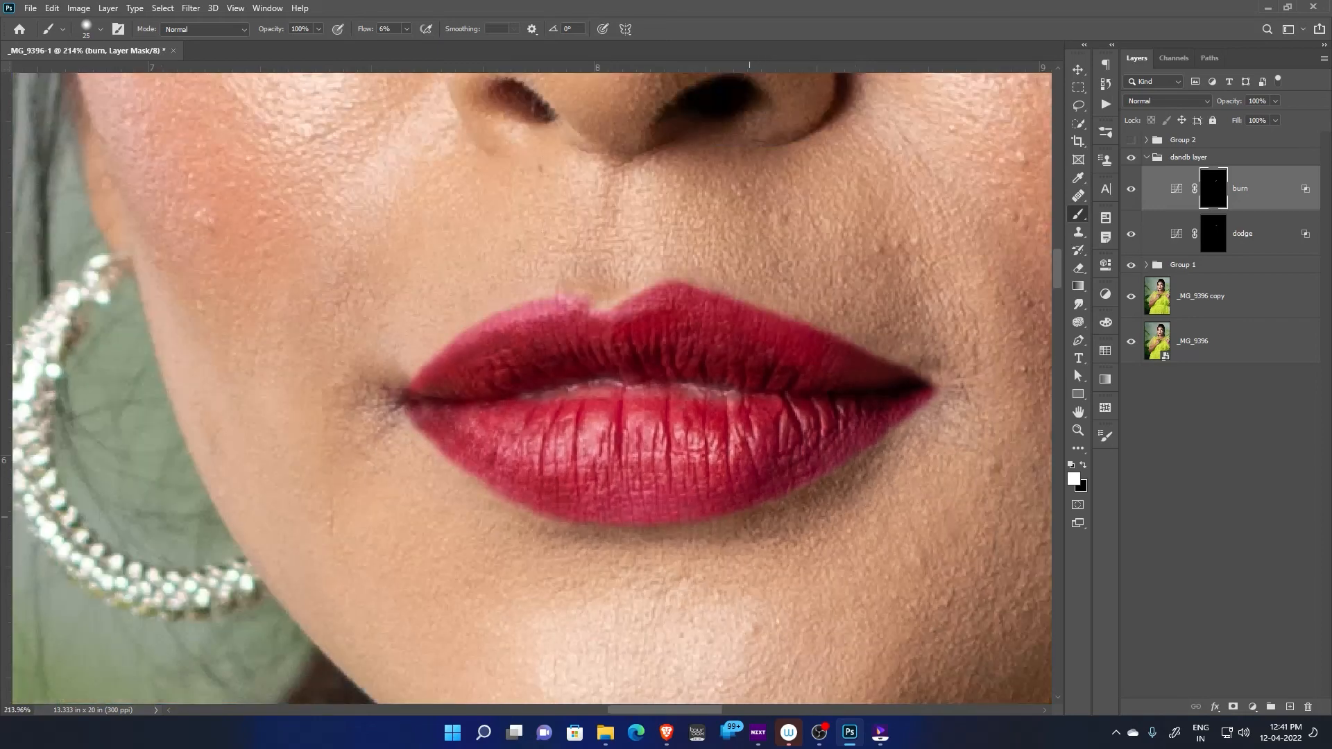
{"action": "scroll", "coordinate": [749, 527], "scroll_direction": "down", "scroll_amount": 1}
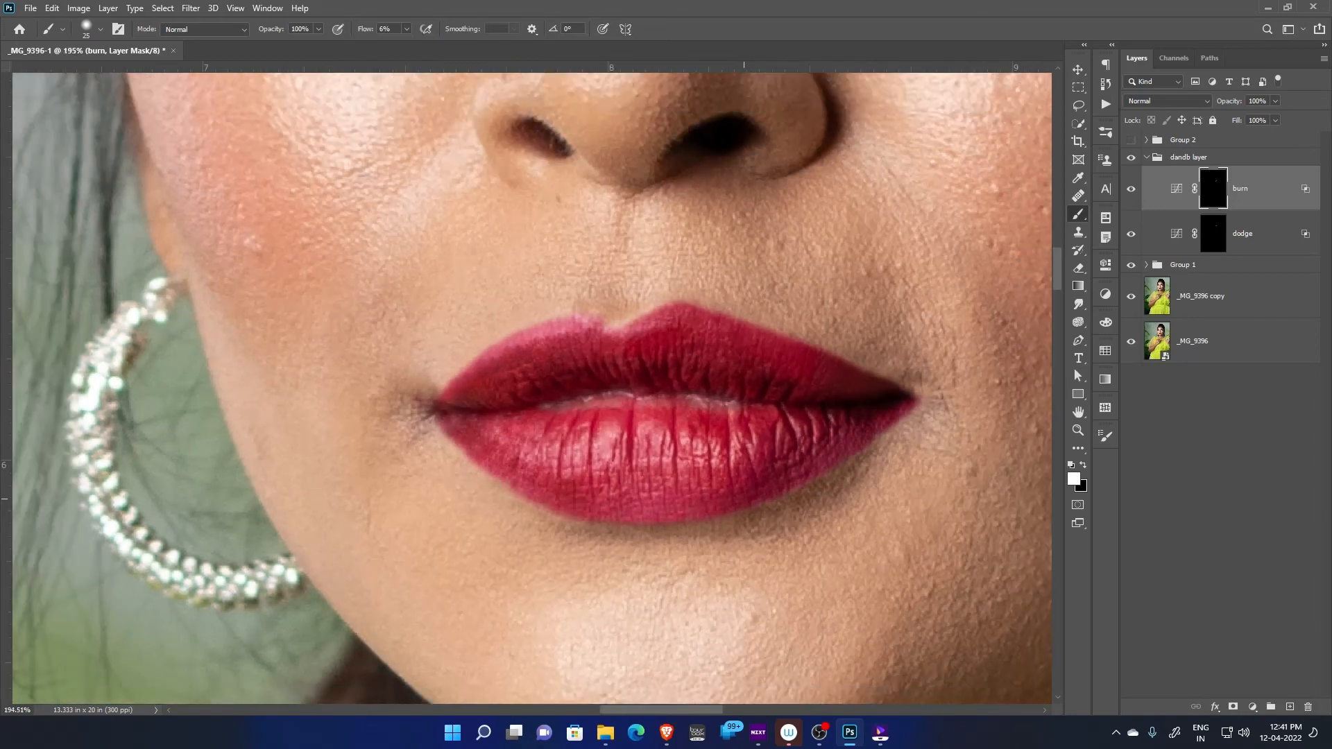
{"action": "scroll", "coordinate": [739, 503], "scroll_direction": "down", "scroll_amount": 1}
{"action": "scroll", "coordinate": [755, 495], "scroll_direction": "down", "scroll_amount": 3}
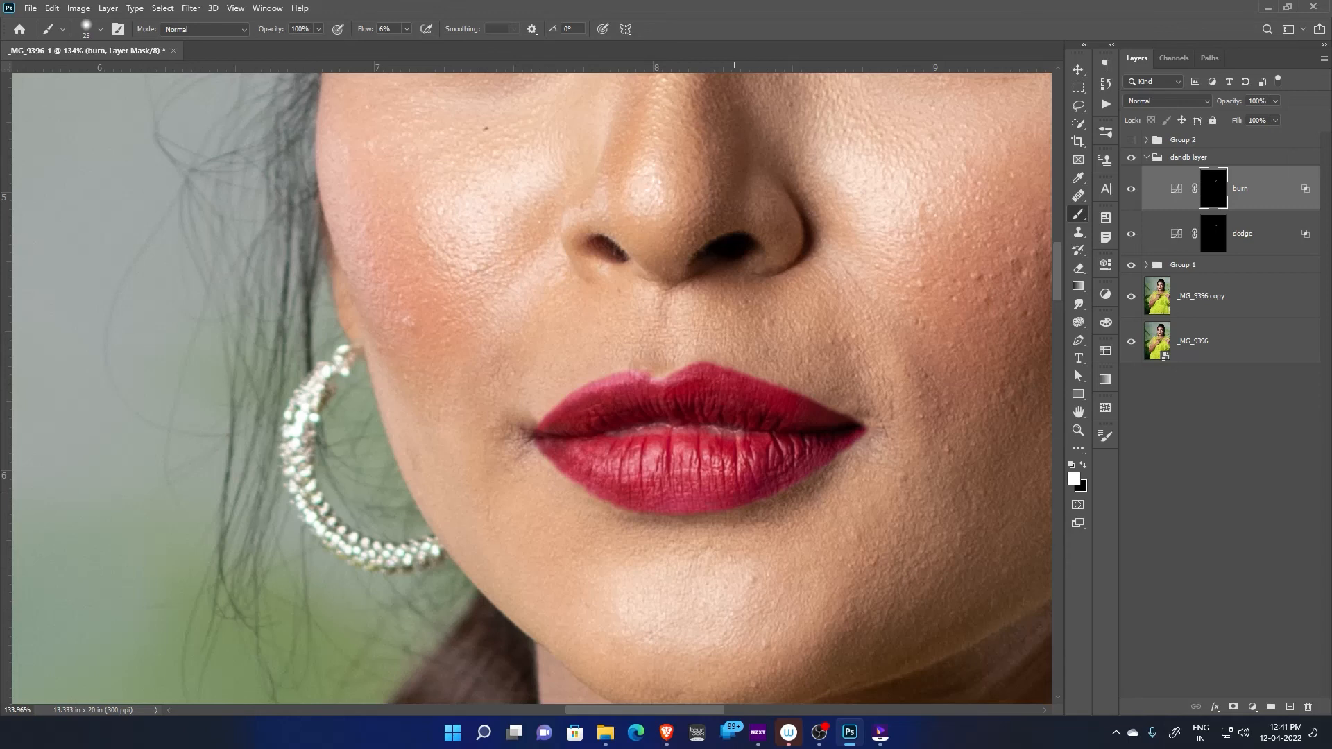
{"action": "left_click", "coordinate": [1190, 157]}
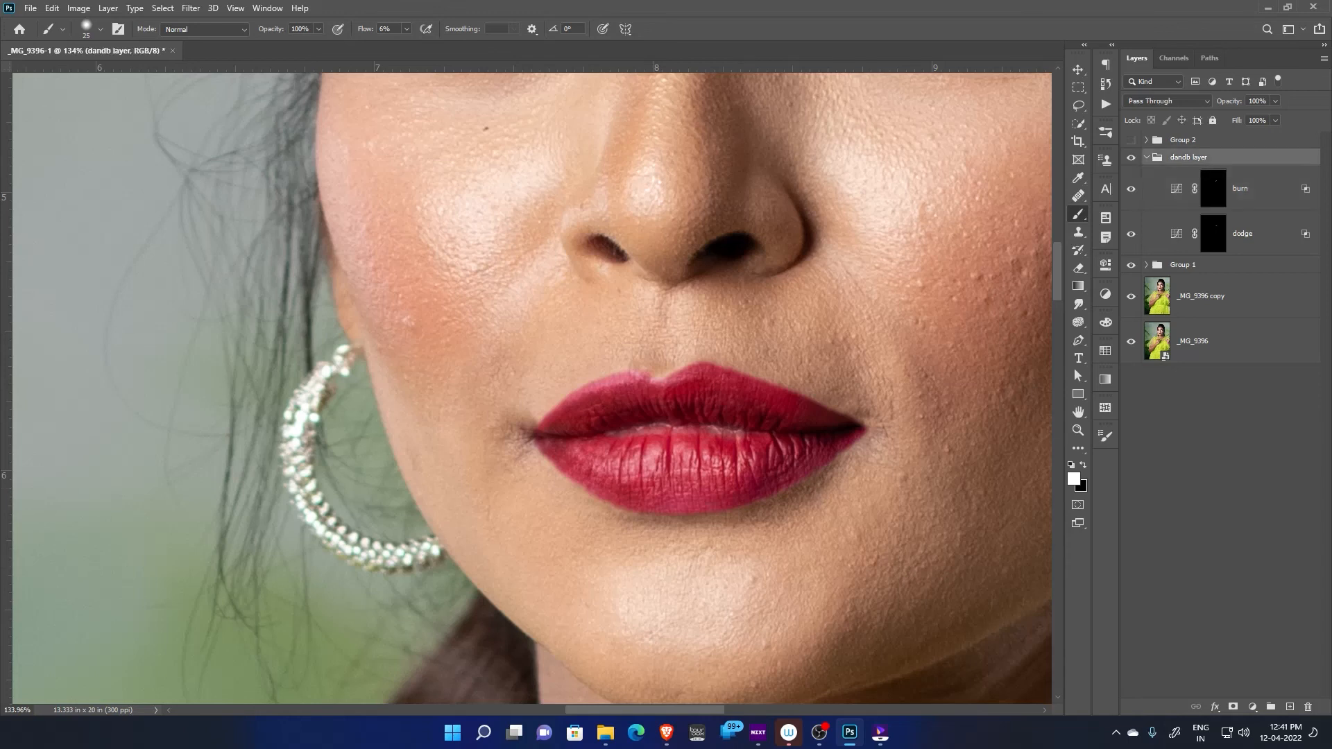